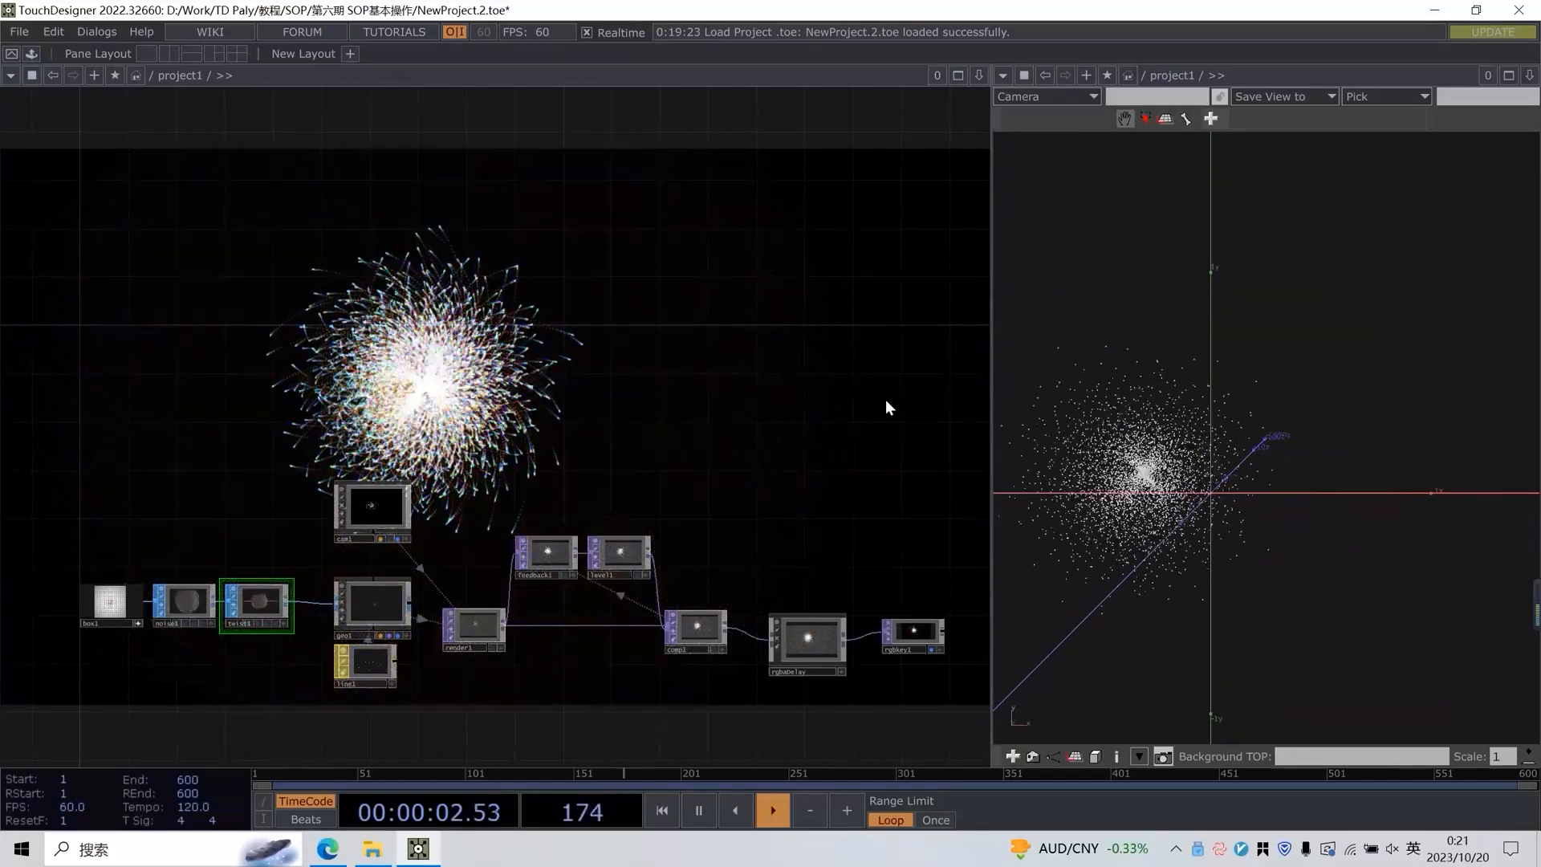
Look over the SOP operator family in the operator creation dialog and close the dialog
key("Tab")
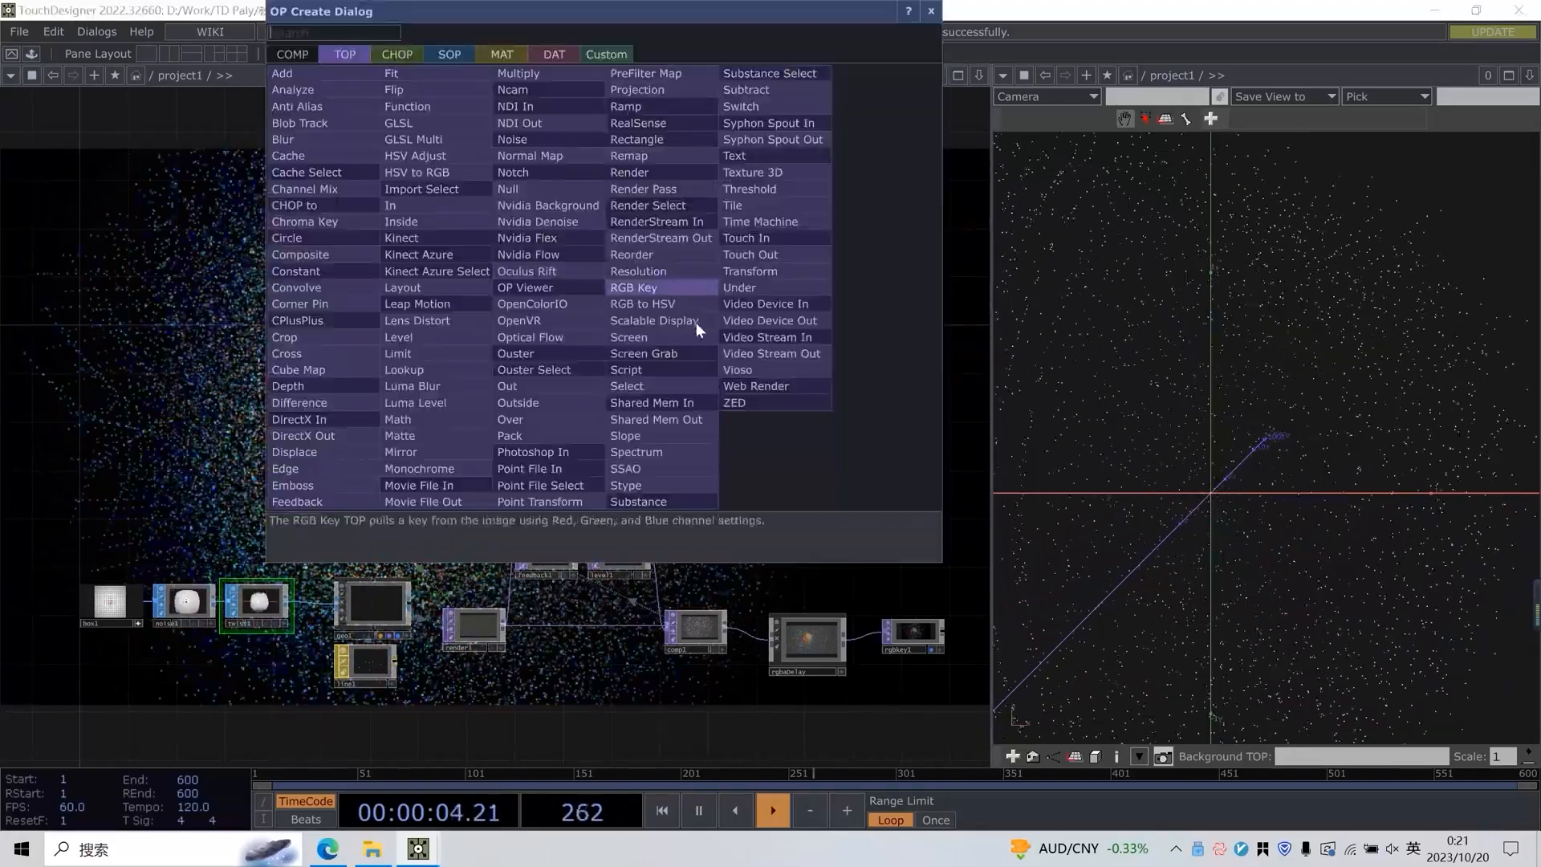
left_click(443, 54)
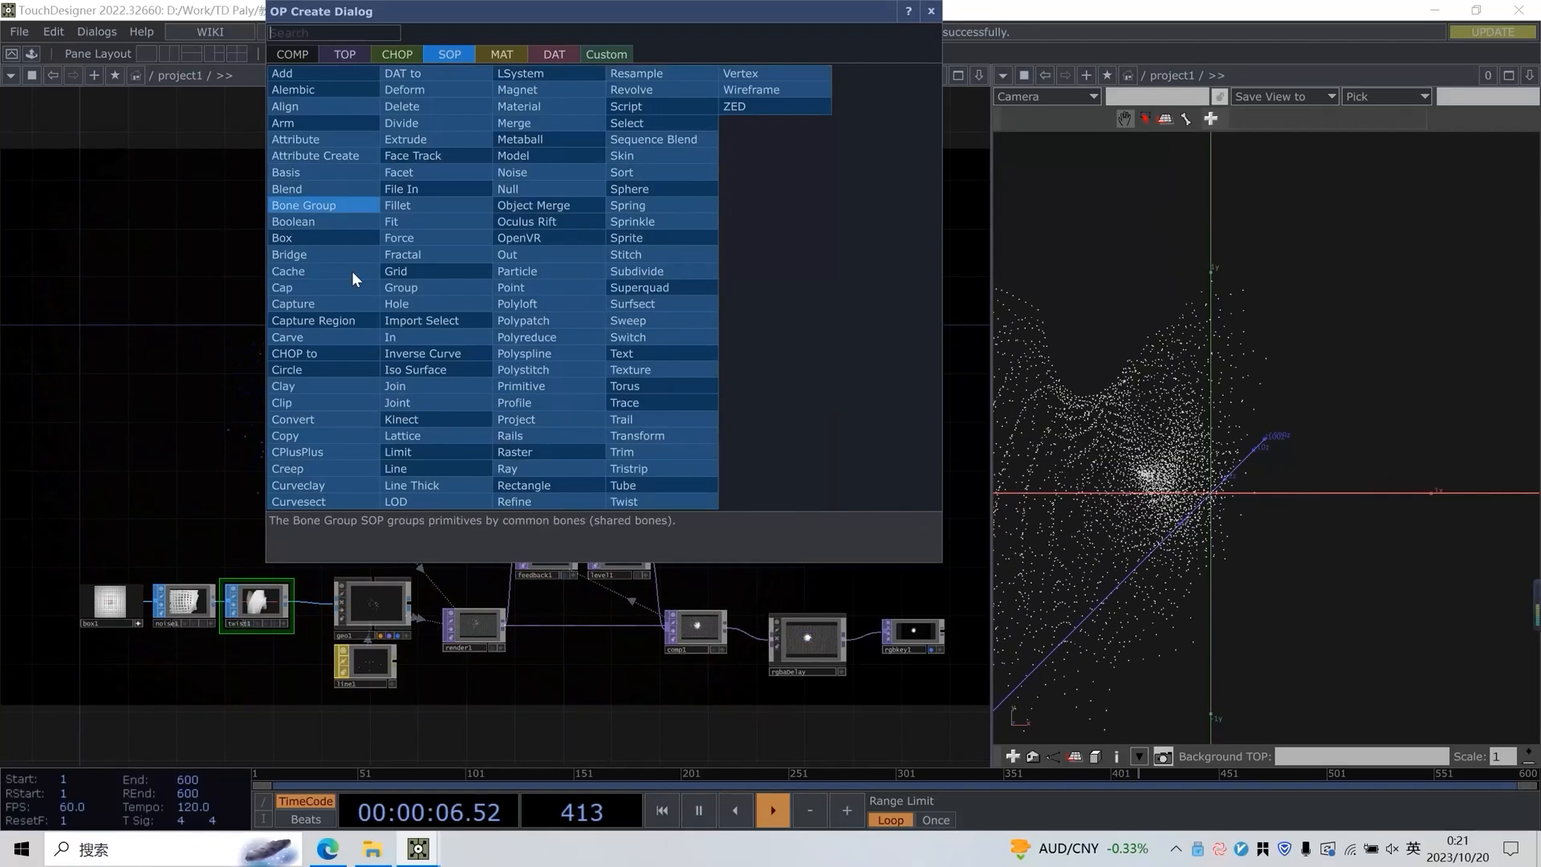
left_click(931, 12)
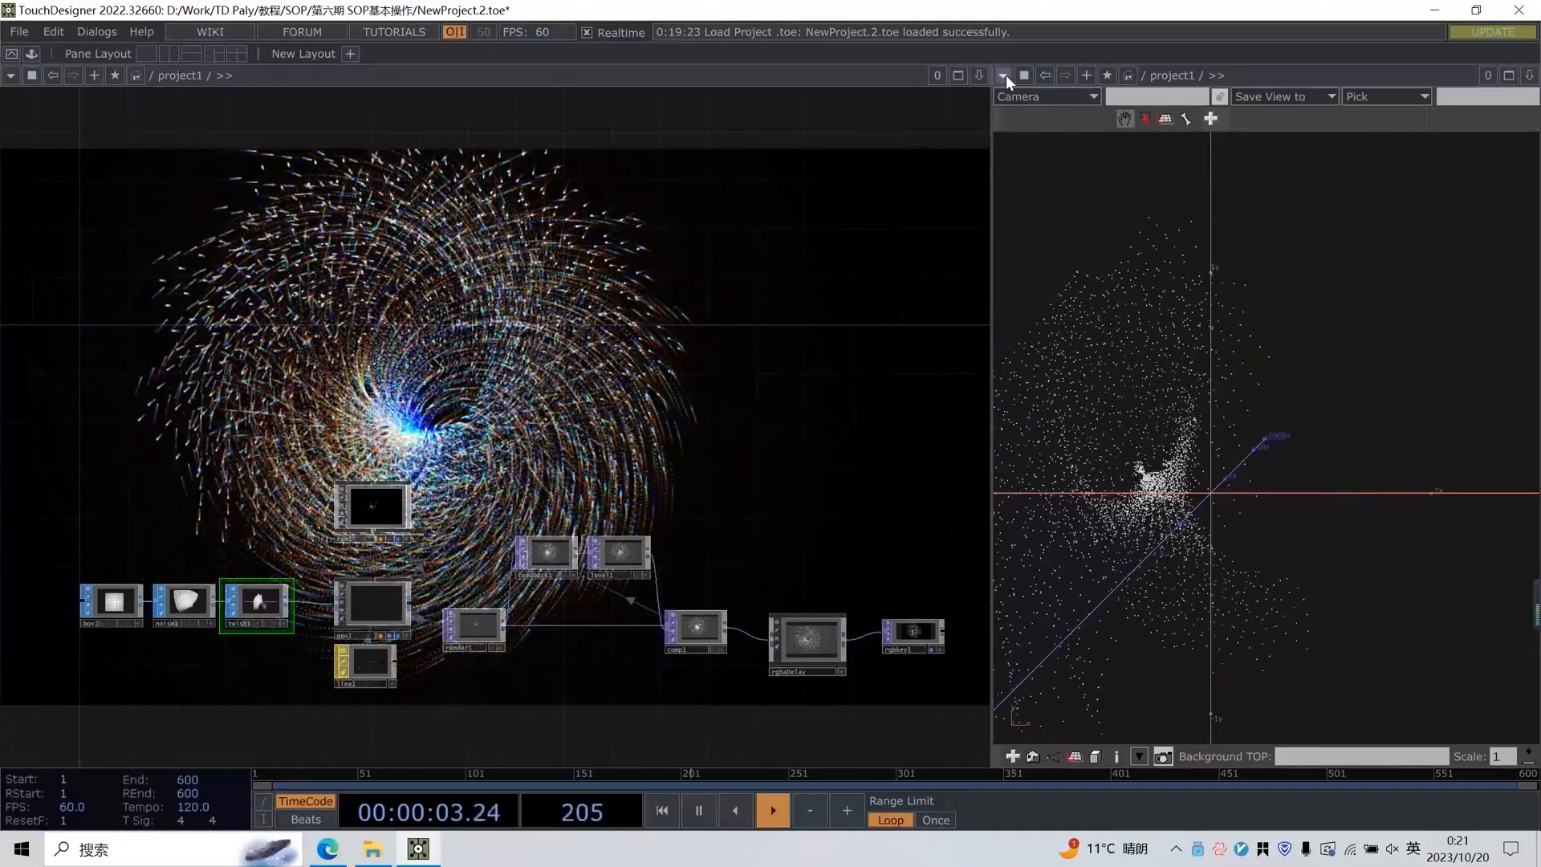
Change the workspace to a single network editor pane and turn off the rgbkey1 operator's background display
left_click(1003, 74)
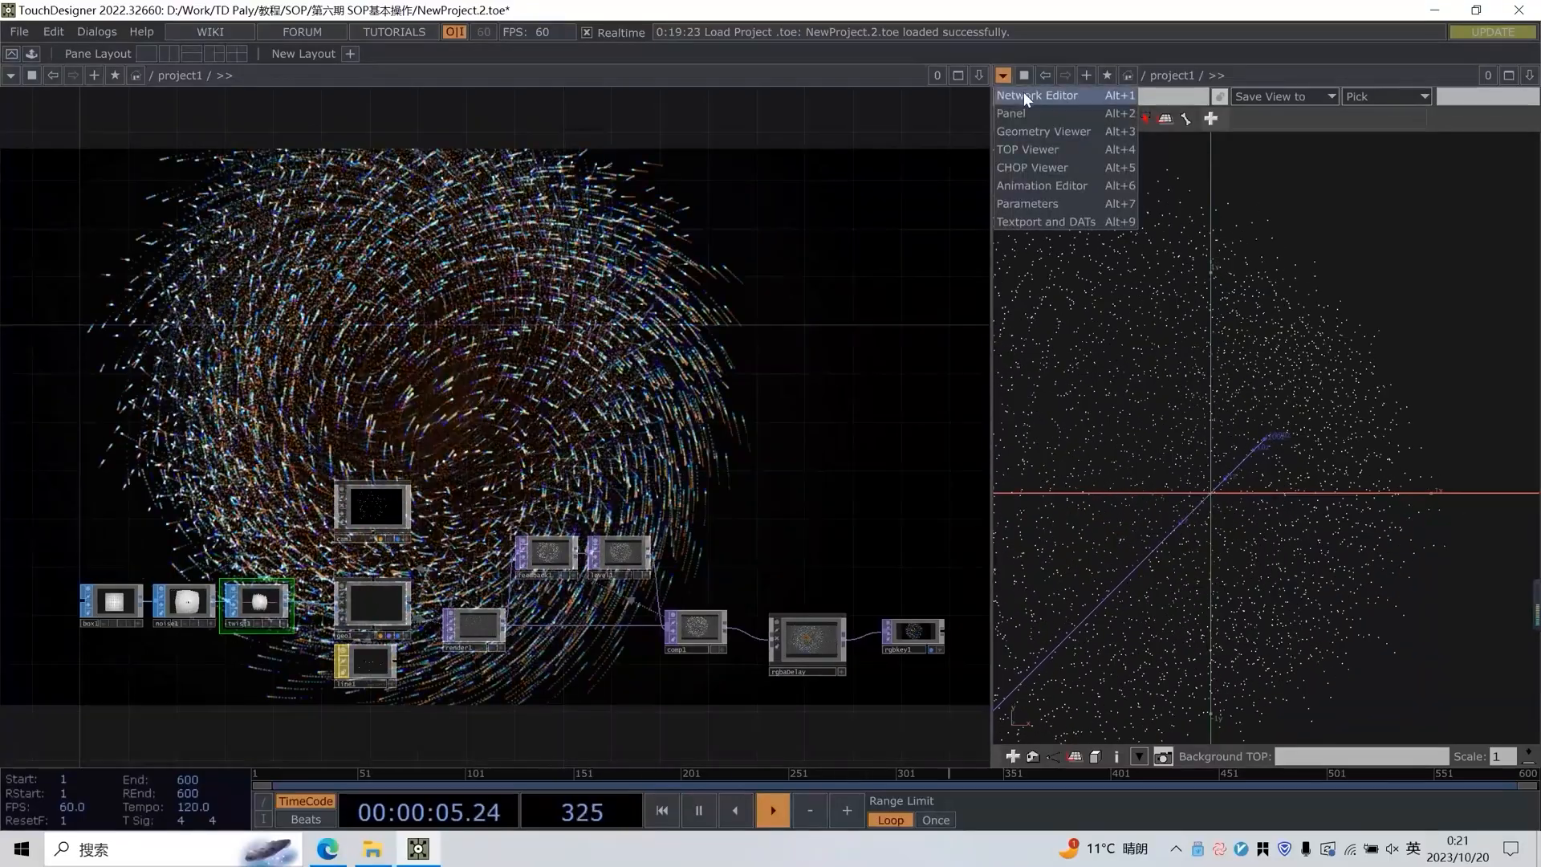
left_click(1023, 92)
left_click(152, 57)
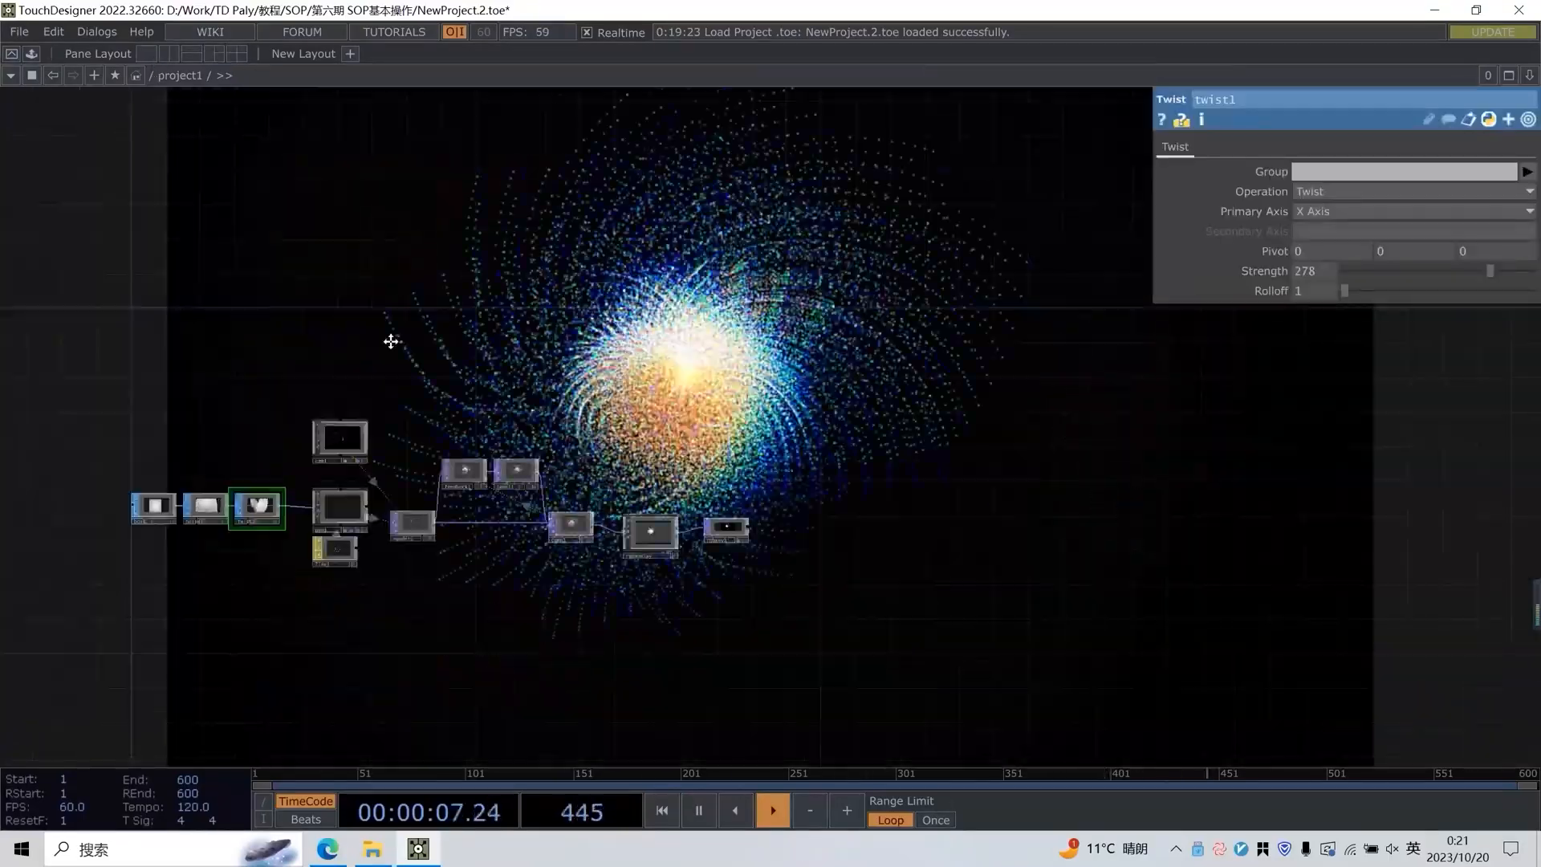
scroll(421, 472, "up", 4)
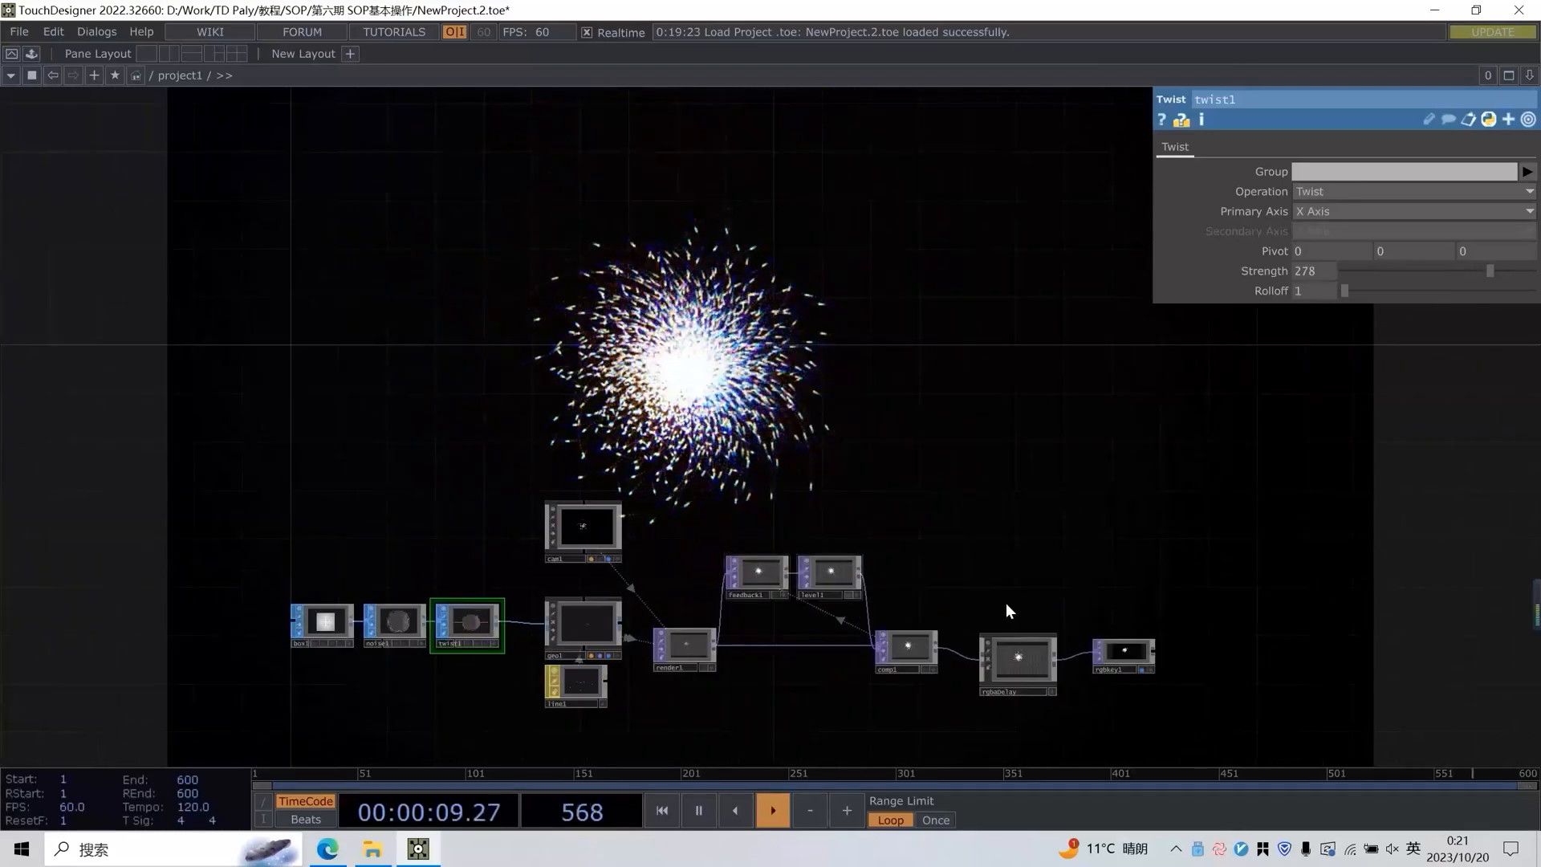
left_click(1136, 667)
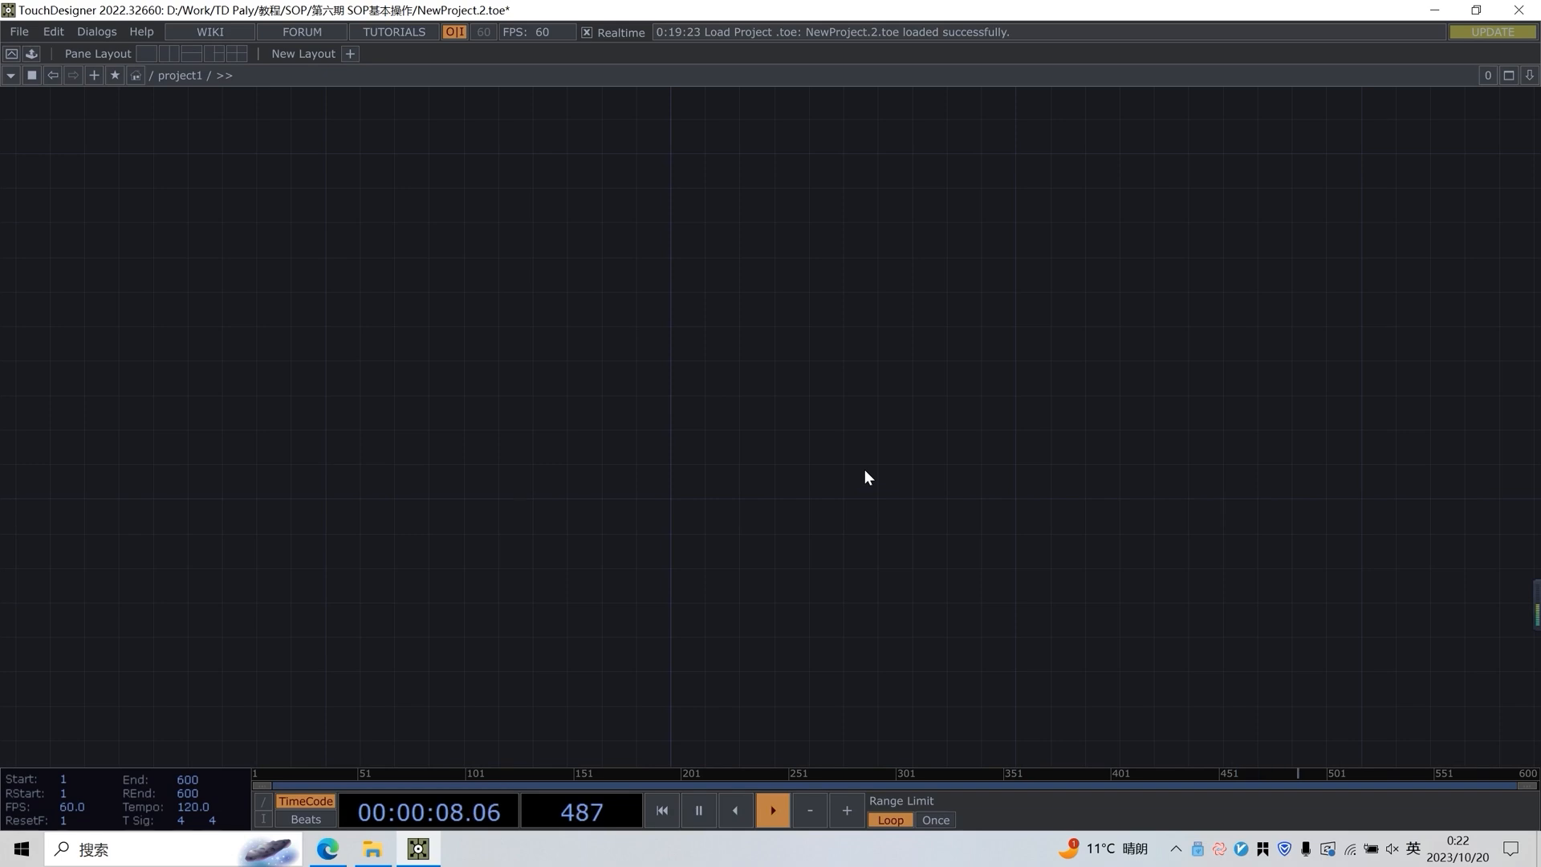
Add a Box SOP to an empty area of the network
key("Tab")
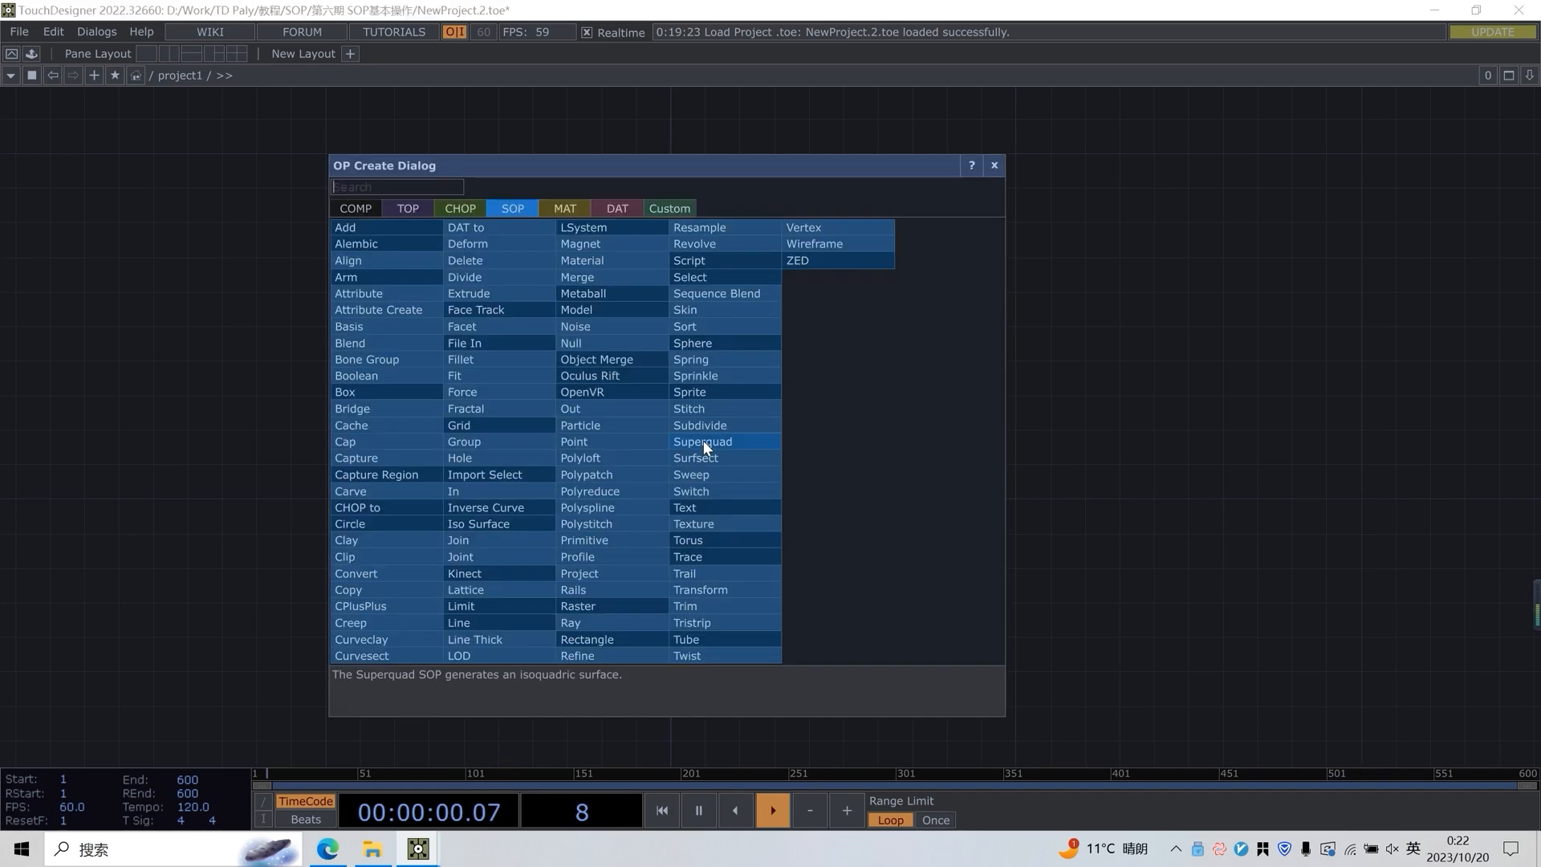
type("bo")
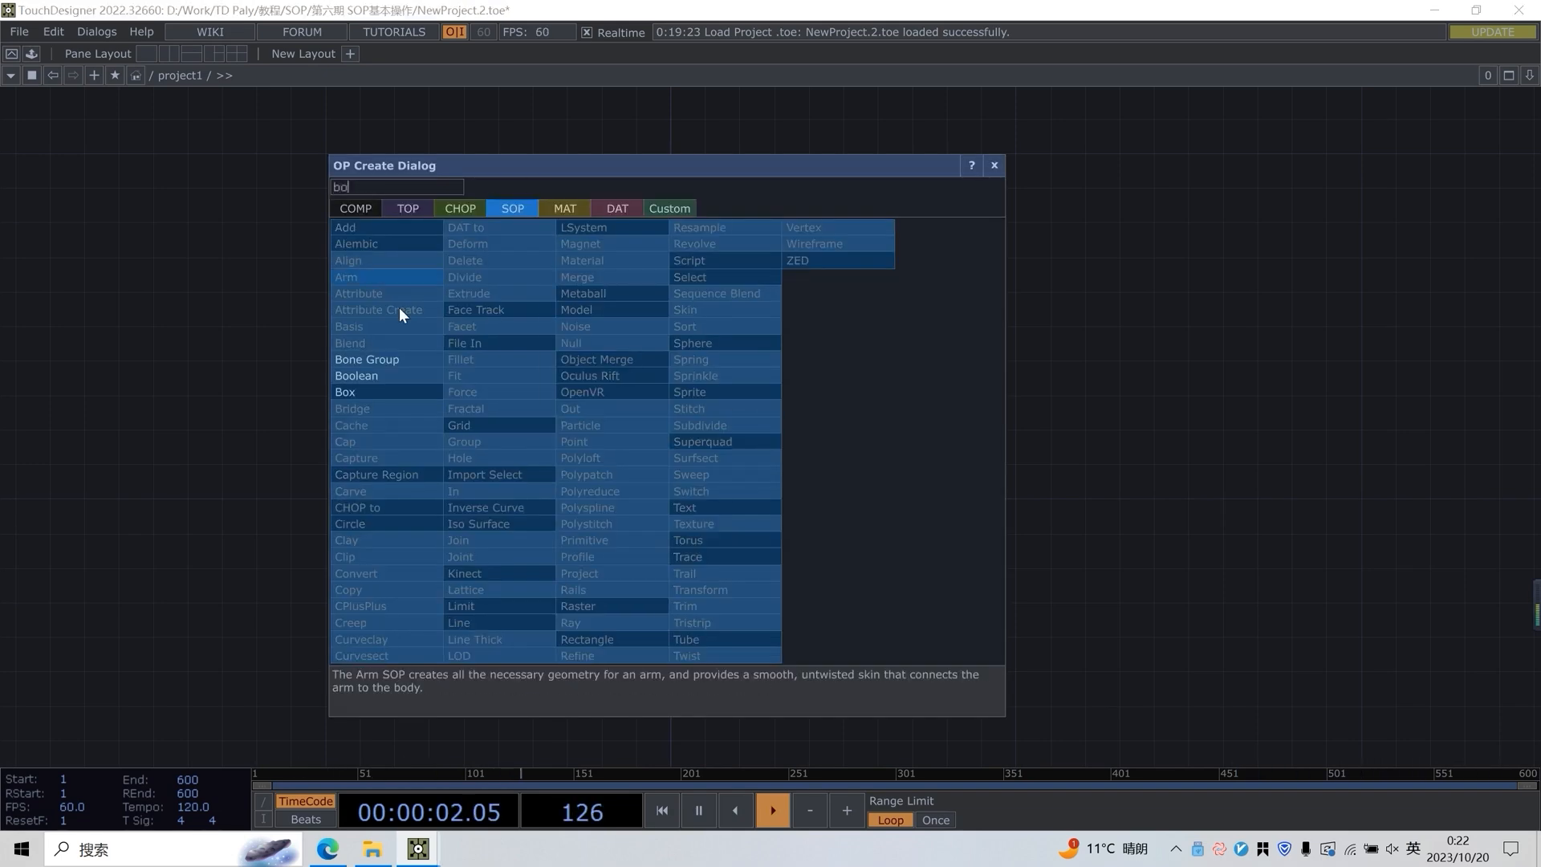
left_click(371, 392)
left_click(604, 369)
scroll(746, 335, "up", 5)
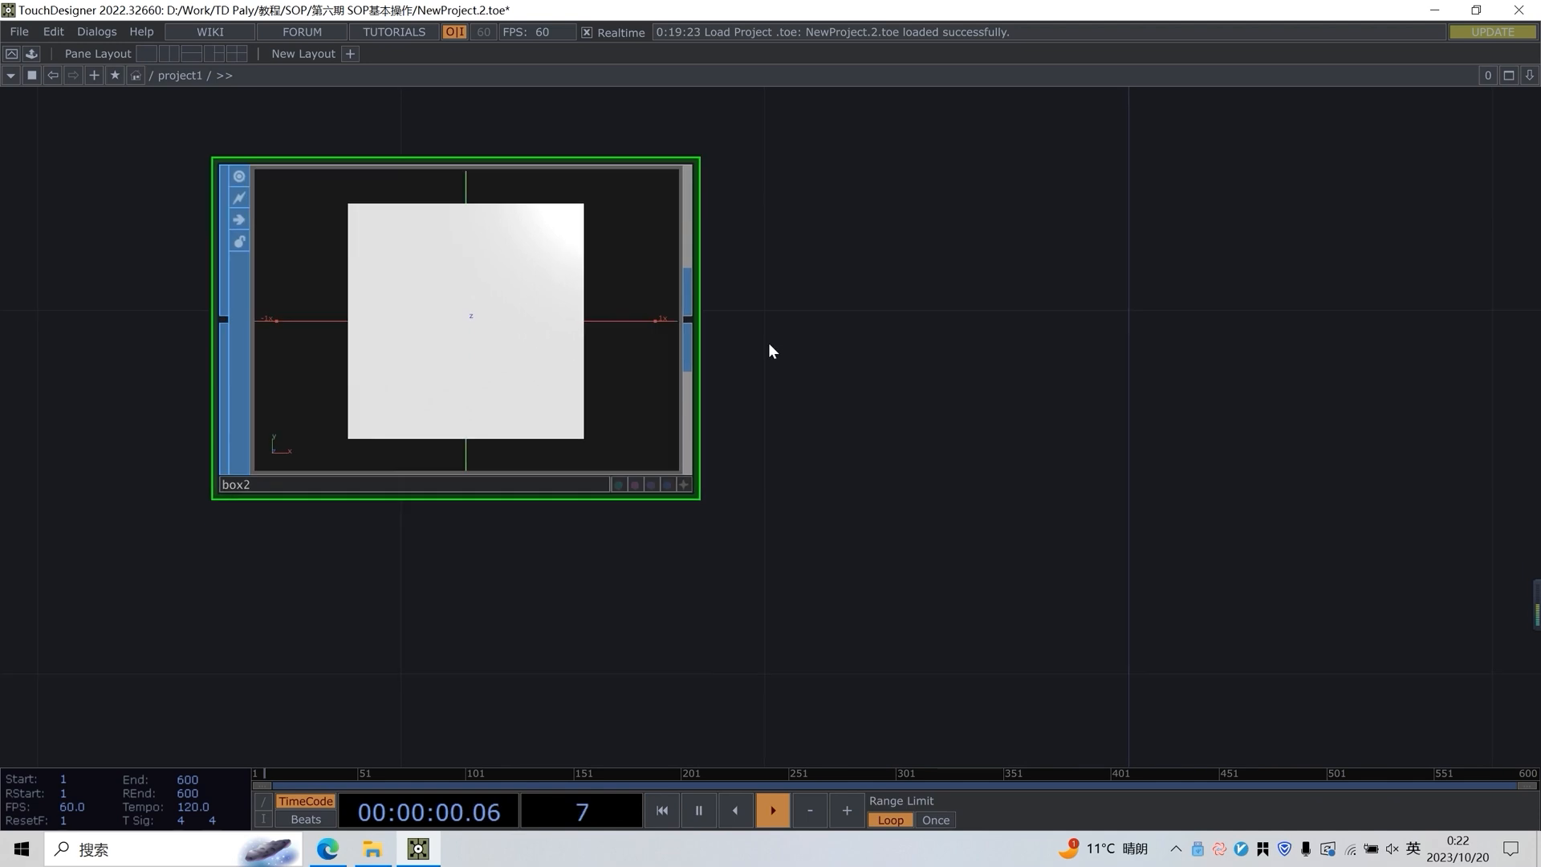
Examine the cube from different angles and distances in the Box SOP's activated viewer, and deactivate the viewer
scroll(795, 374, "down", 3)
scroll(736, 420, "up", 5)
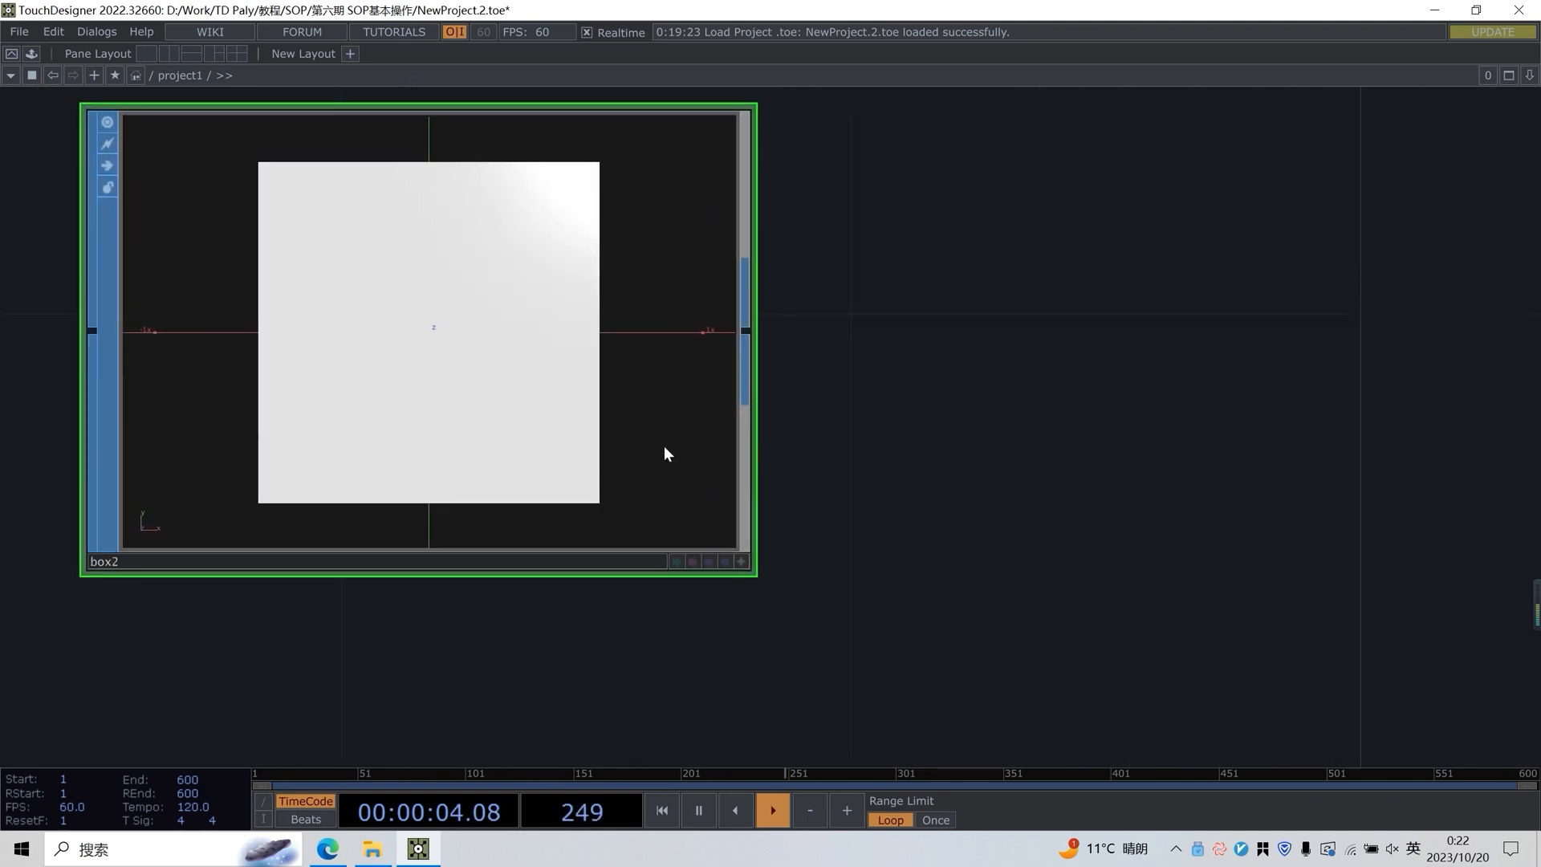
left_click(741, 563)
left_click_drag(811, 557, 932, 574)
left_click_drag(790, 362, 634, 407)
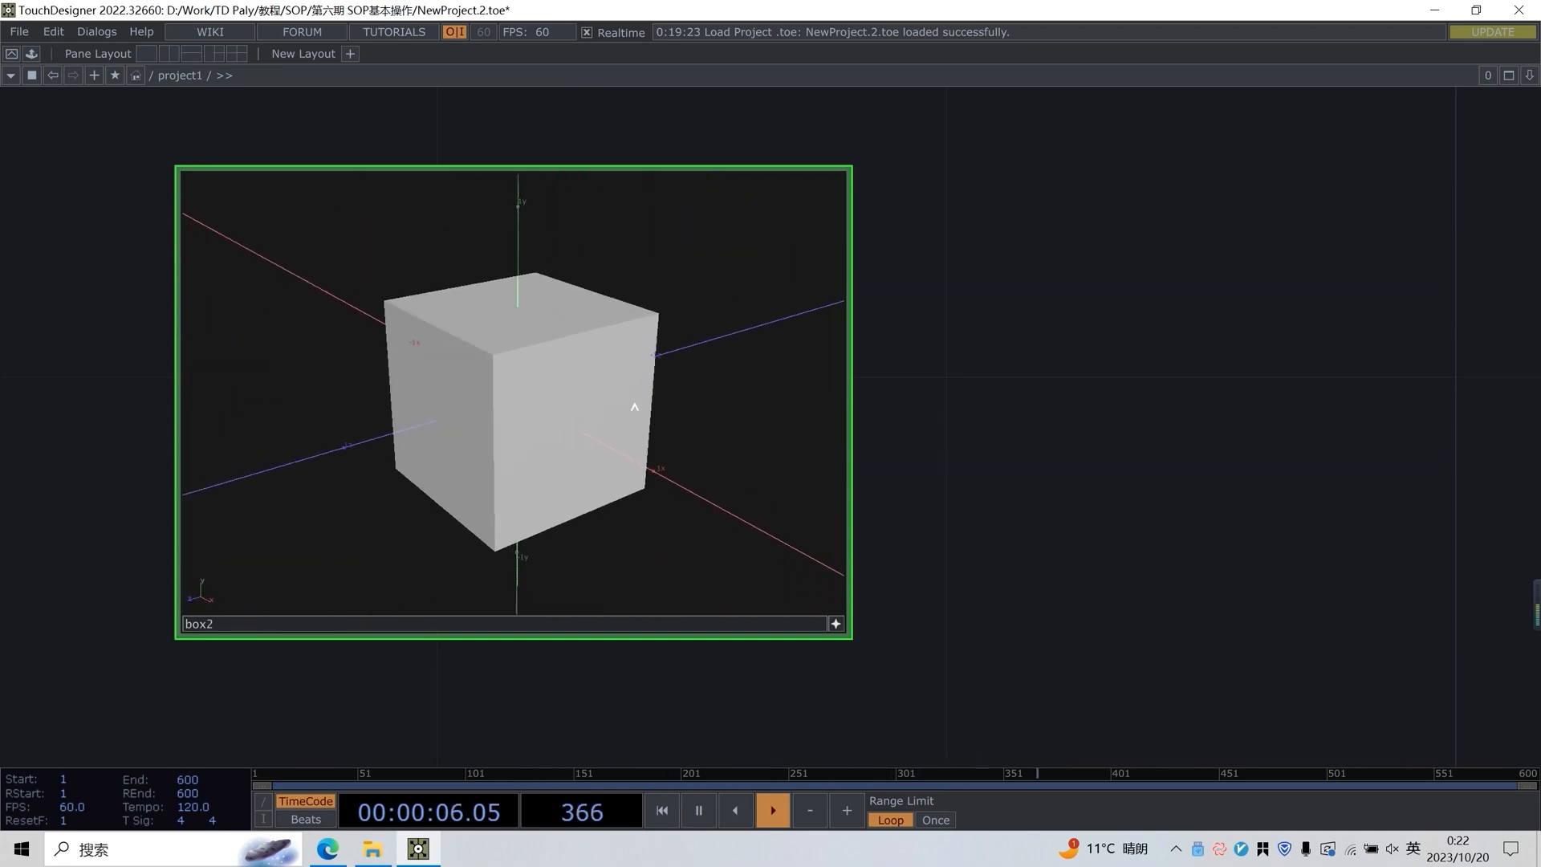
right_click_drag(634, 407, 623, 374)
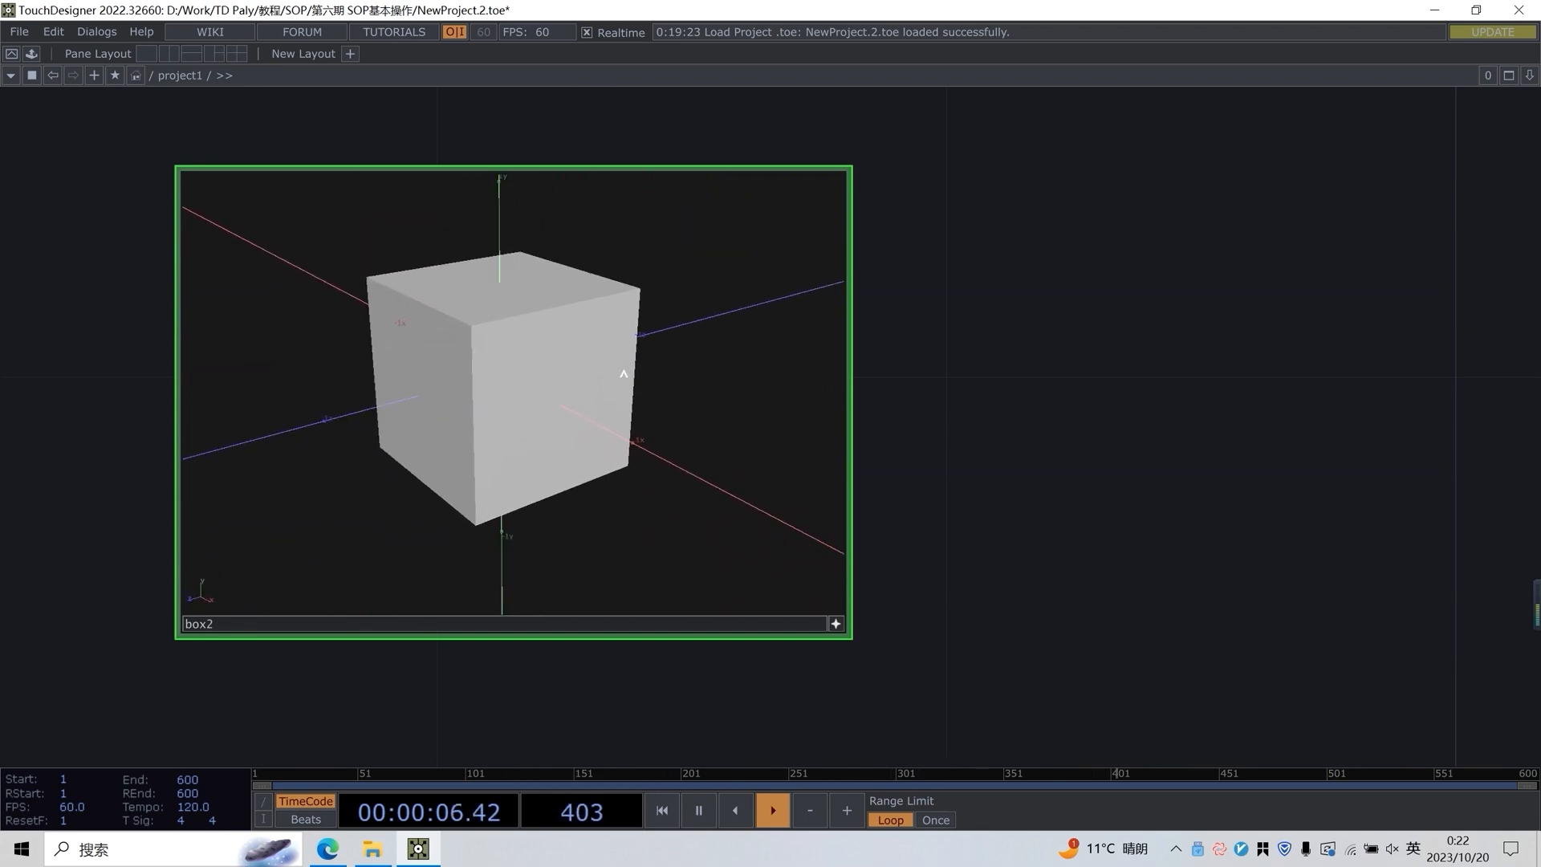
left_click(835, 624)
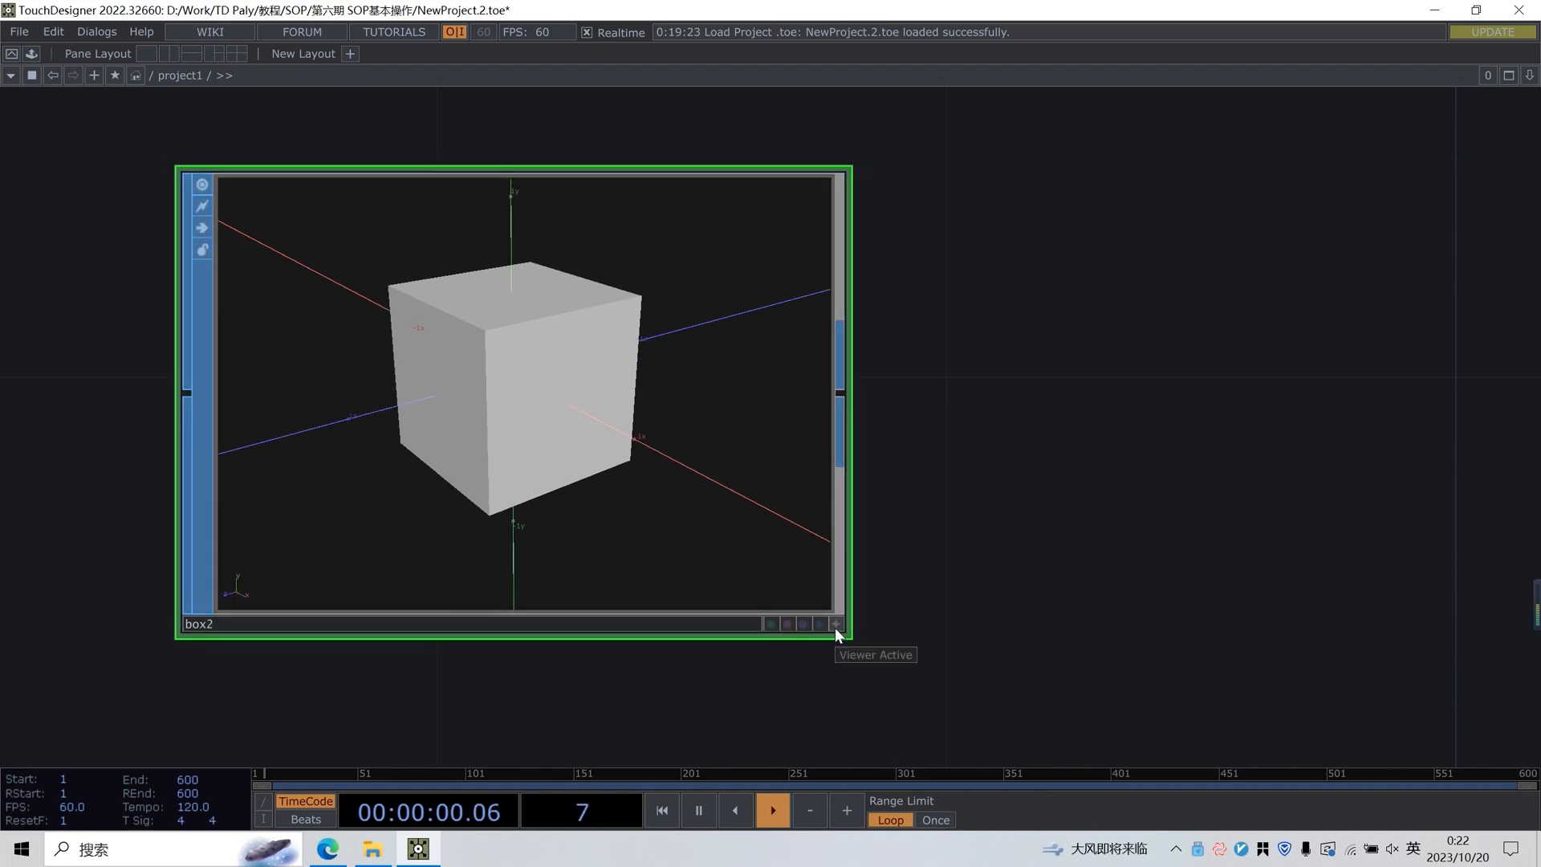
left_click(836, 626)
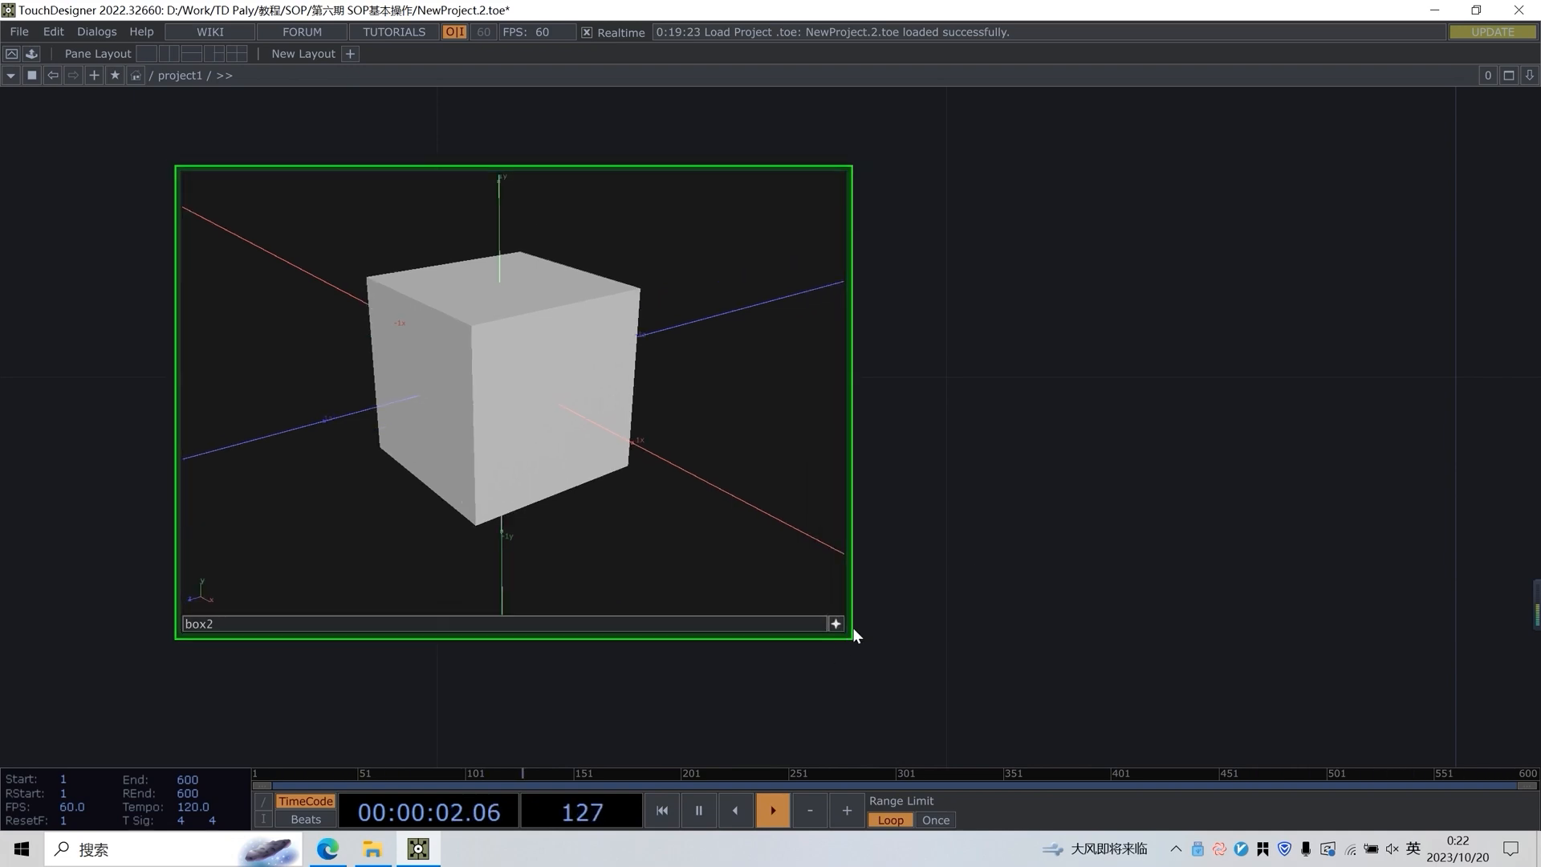
left_click_drag(612, 475, 456, 375)
right_click_drag(456, 374, 557, 354)
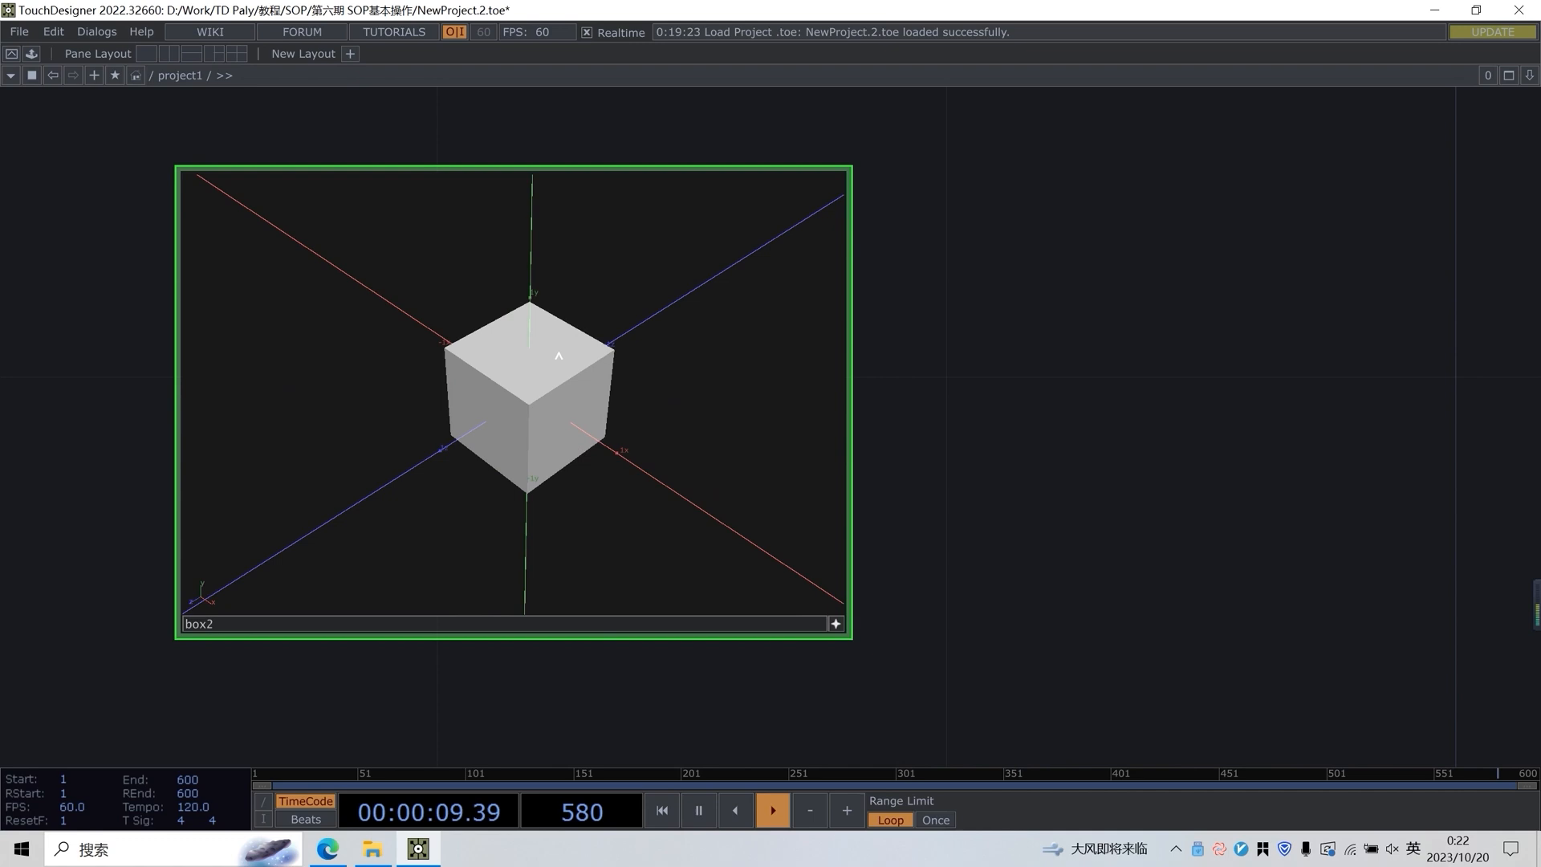
left_click(835, 625)
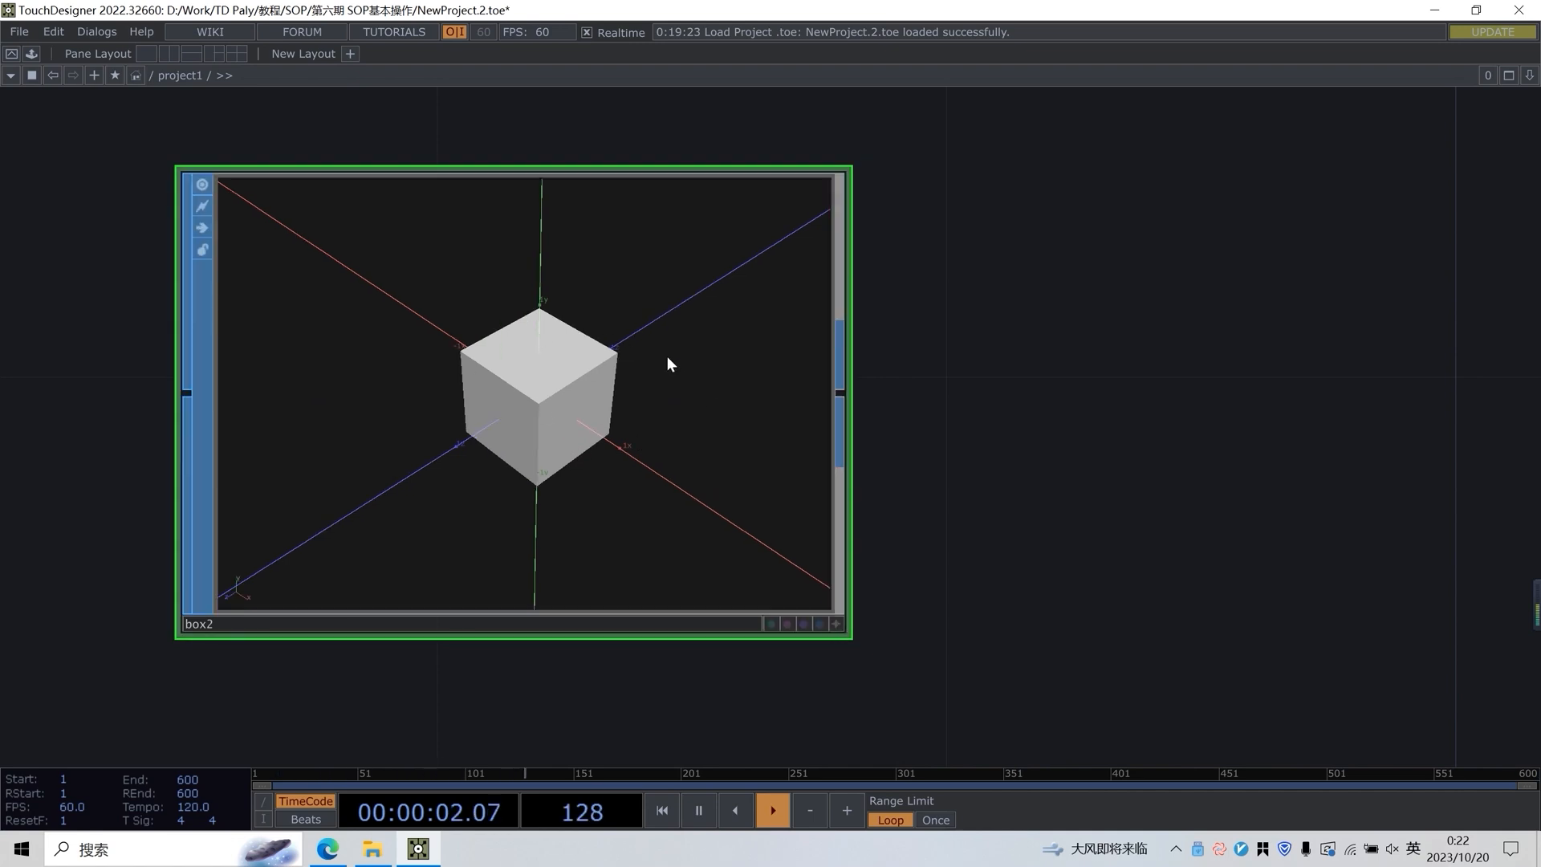
Open the Box SOP's parameters and examine the shaded cube from several sides in its activated viewer
key("p")
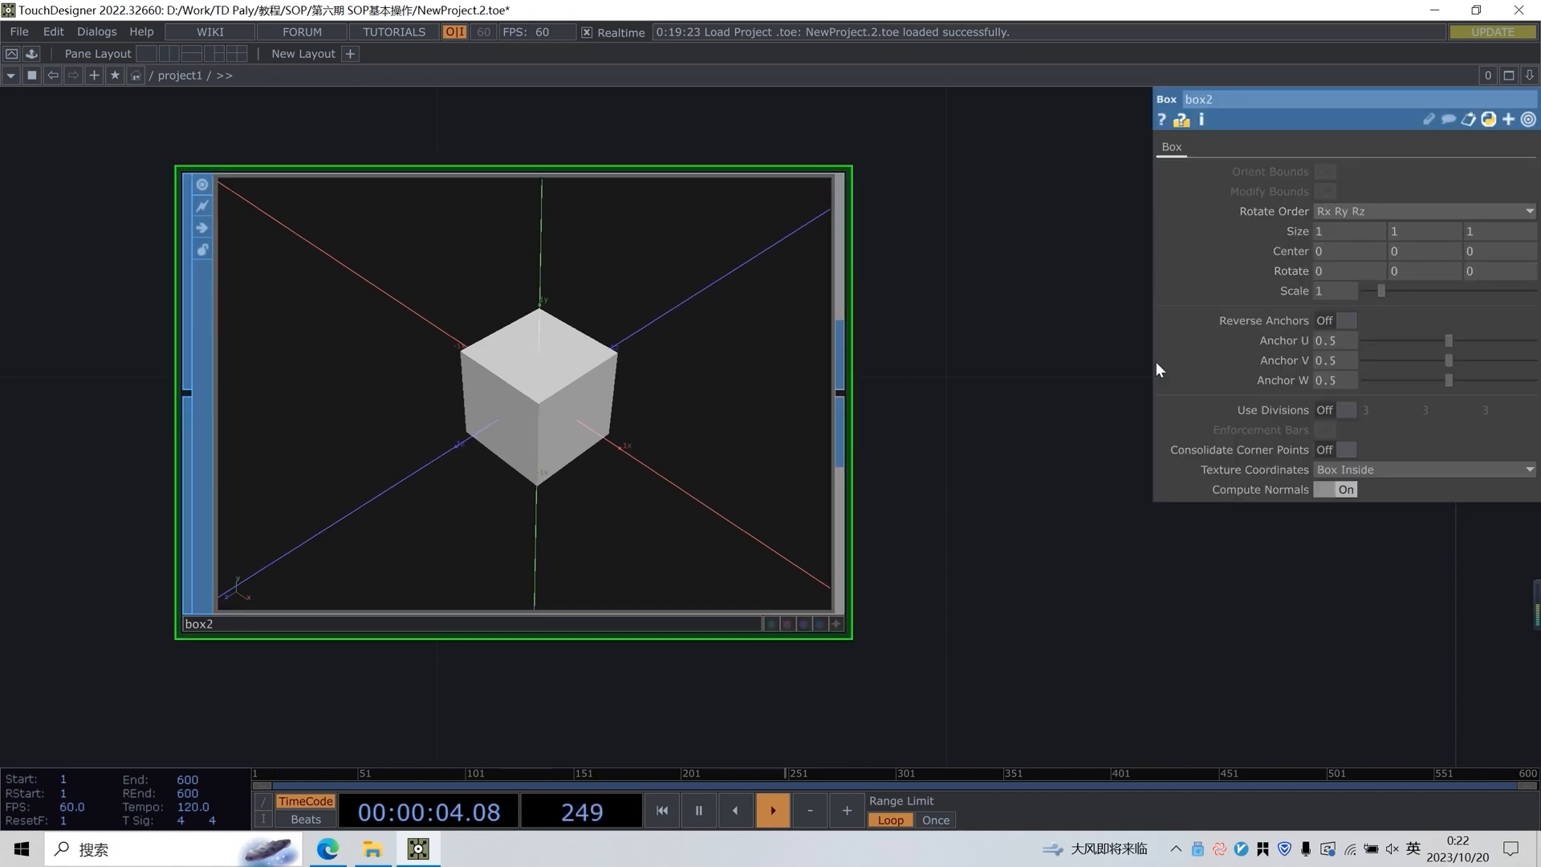
left_click(822, 624)
left_click_drag(650, 399, 526, 391)
left_click_drag(614, 353, 556, 367)
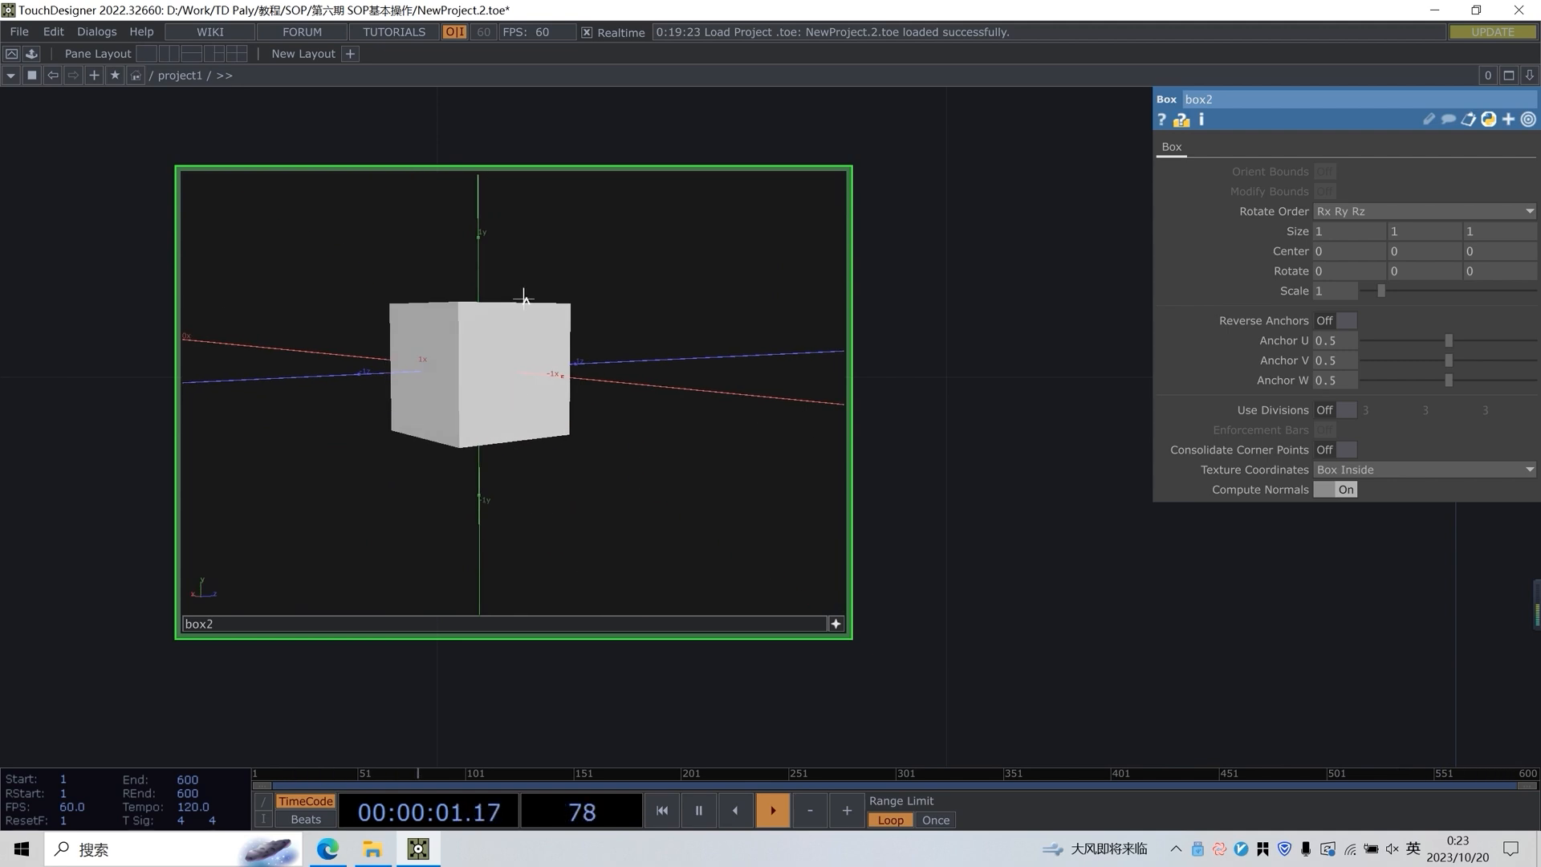
middle_click_drag(483, 345, 595, 331)
middle_click_drag(402, 336, 536, 336)
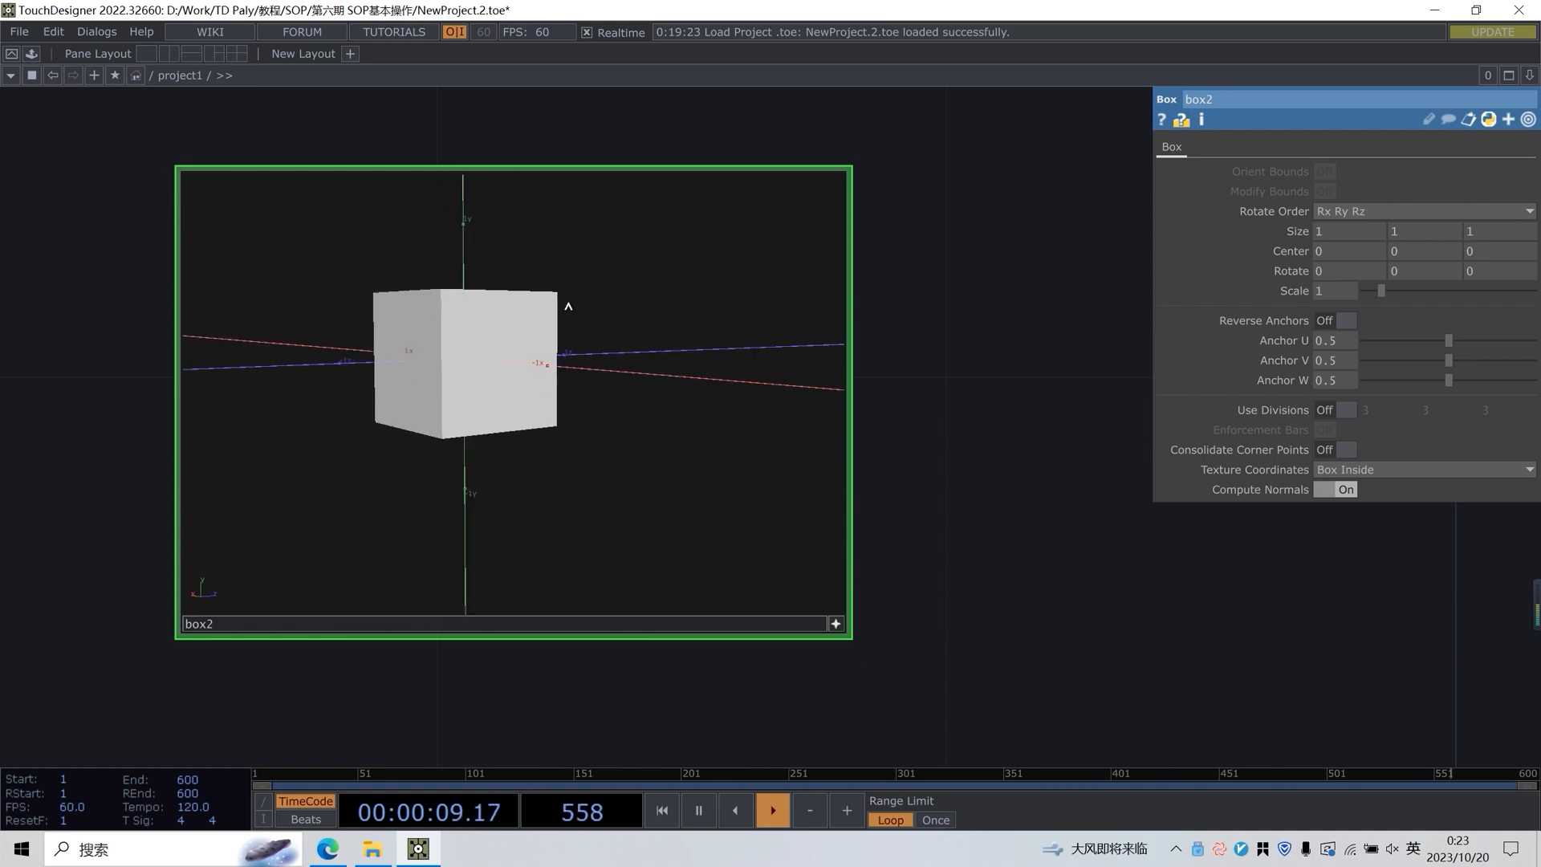
right_click_drag(471, 384, 594, 309)
left_click_drag(673, 360, 500, 346)
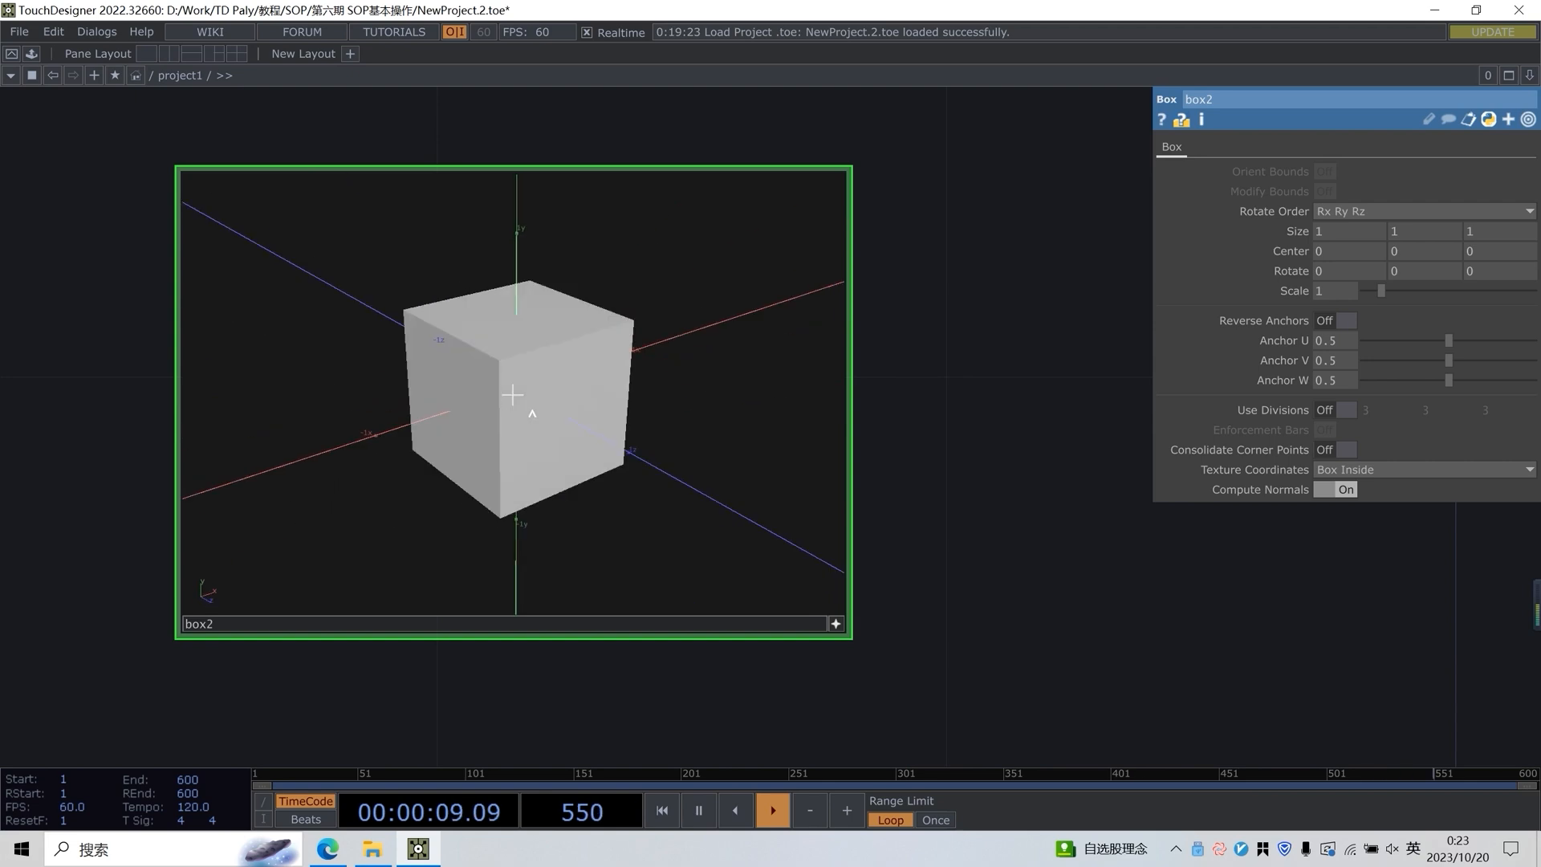
Switch the box viewer to wireframe display and inspect the cube's edges from several angles
left_click_drag(532, 413, 710, 432)
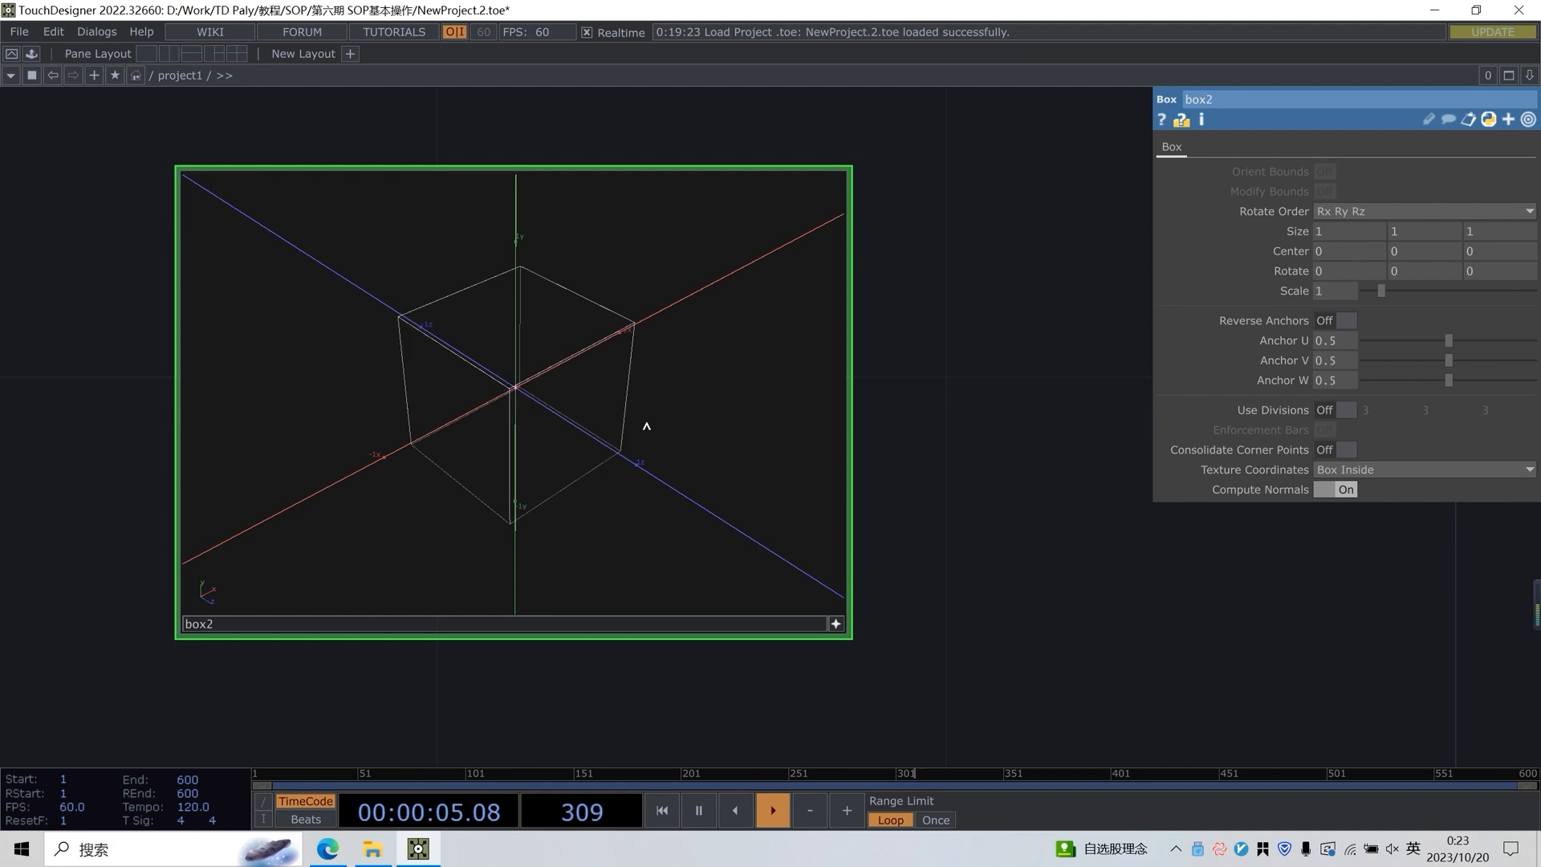
left_click_drag(640, 411, 442, 304)
left_click_drag(521, 364, 429, 385)
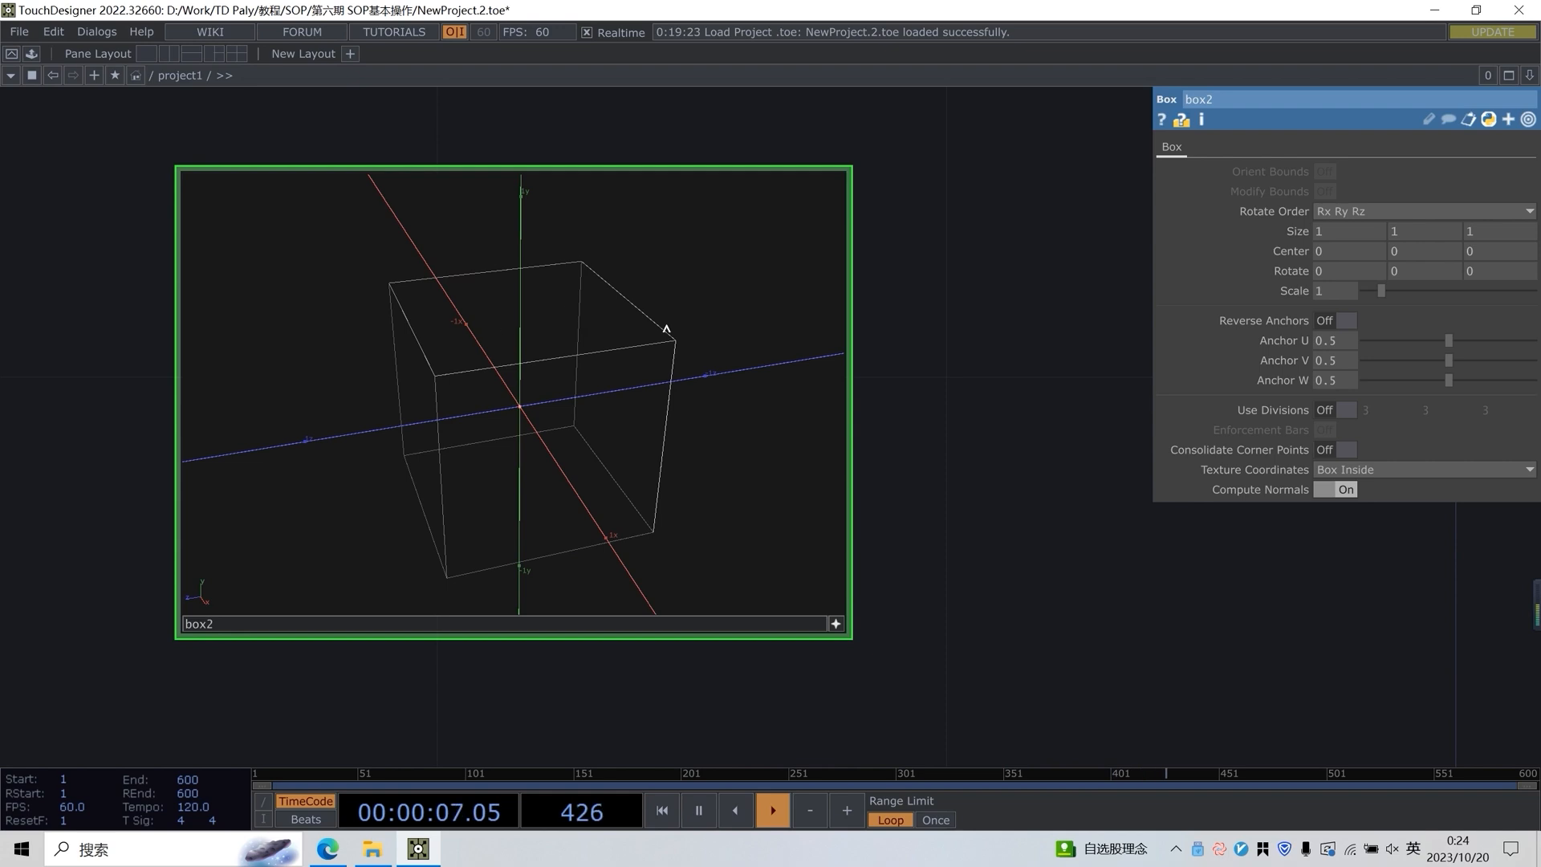
left_click_drag(566, 315, 424, 366)
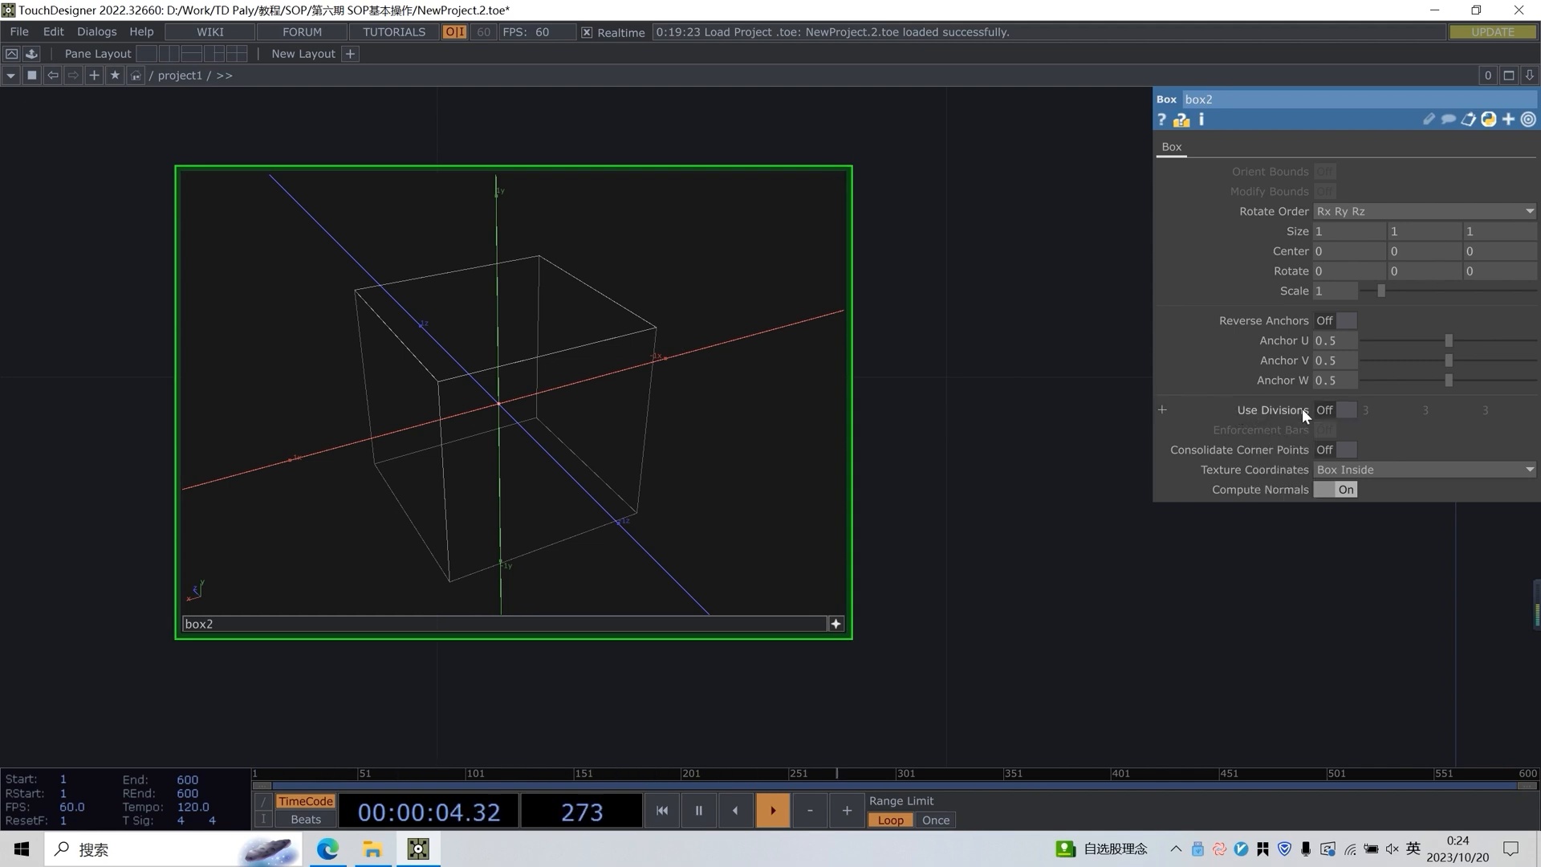
Turn on Use Divisions for the box and inspect the subdivided wireframe
left_click(1331, 409)
left_click_drag(679, 357, 477, 358)
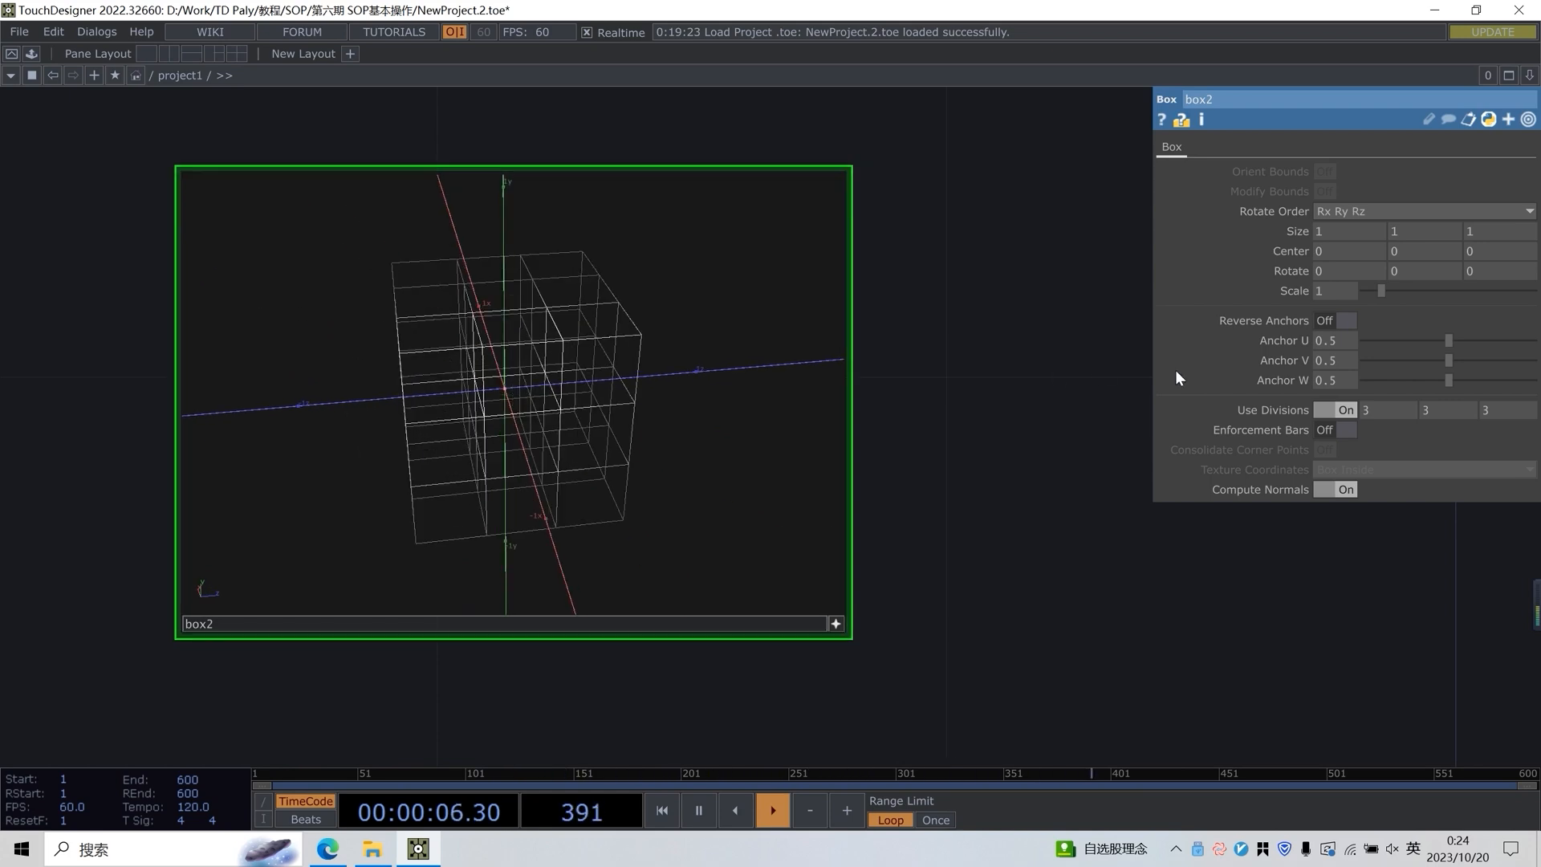
left_click_drag(736, 392, 654, 345)
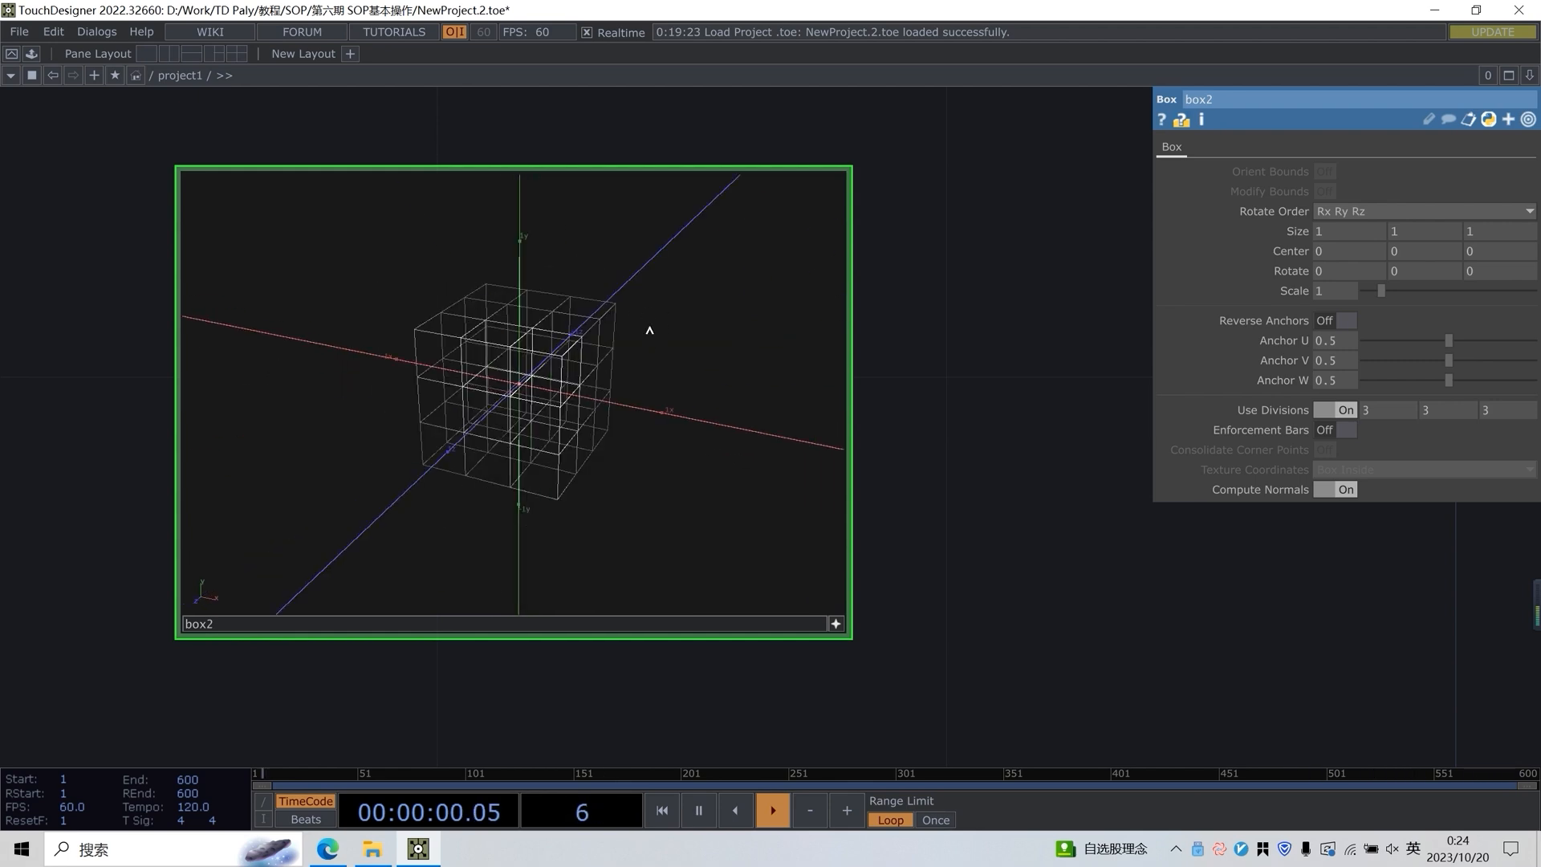
Reset the box viewer with Home All, change the viewing angle and home it again
right_click(656, 292)
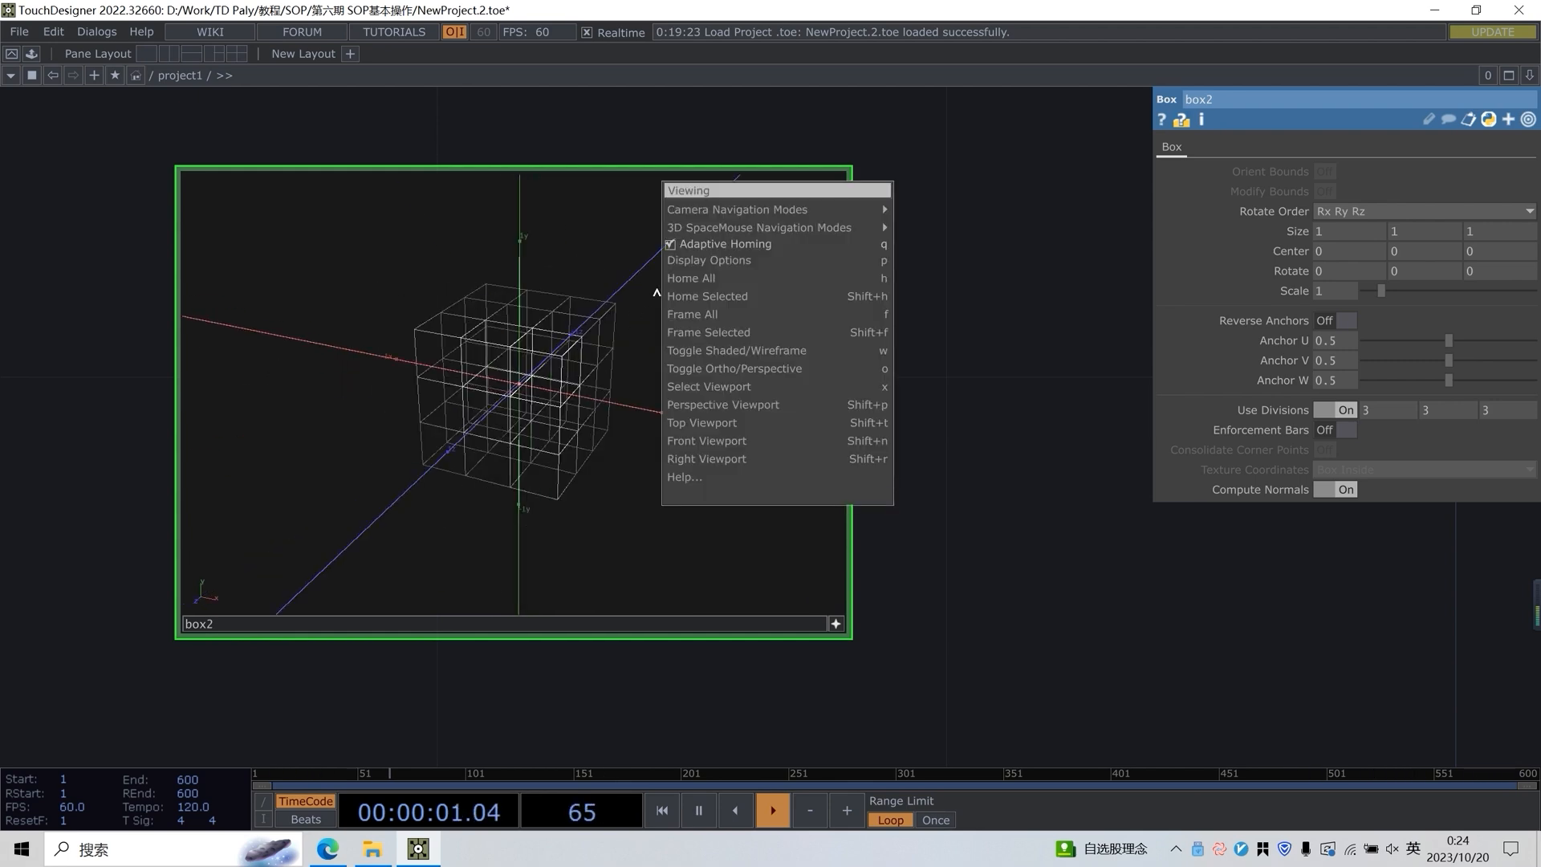
left_click(733, 278)
left_click_drag(622, 392, 524, 396)
scroll(523, 395, "down", 4)
left_click_drag(523, 299, 559, 339)
right_click(560, 339)
left_click(592, 317)
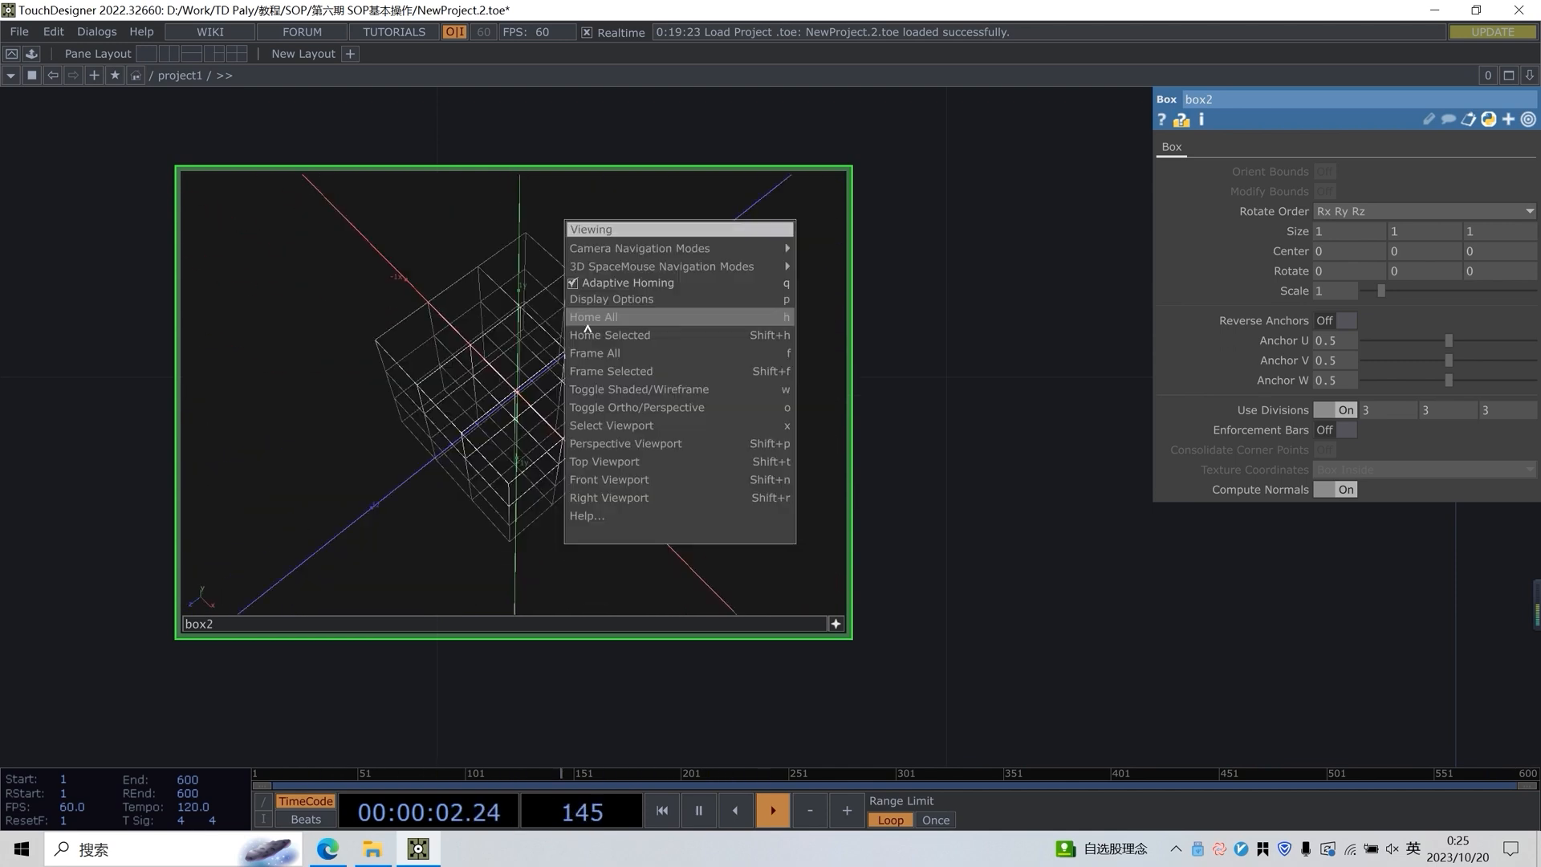
Examine the divided box in the Top, Front and Right viewports in turn
right_click(674, 383)
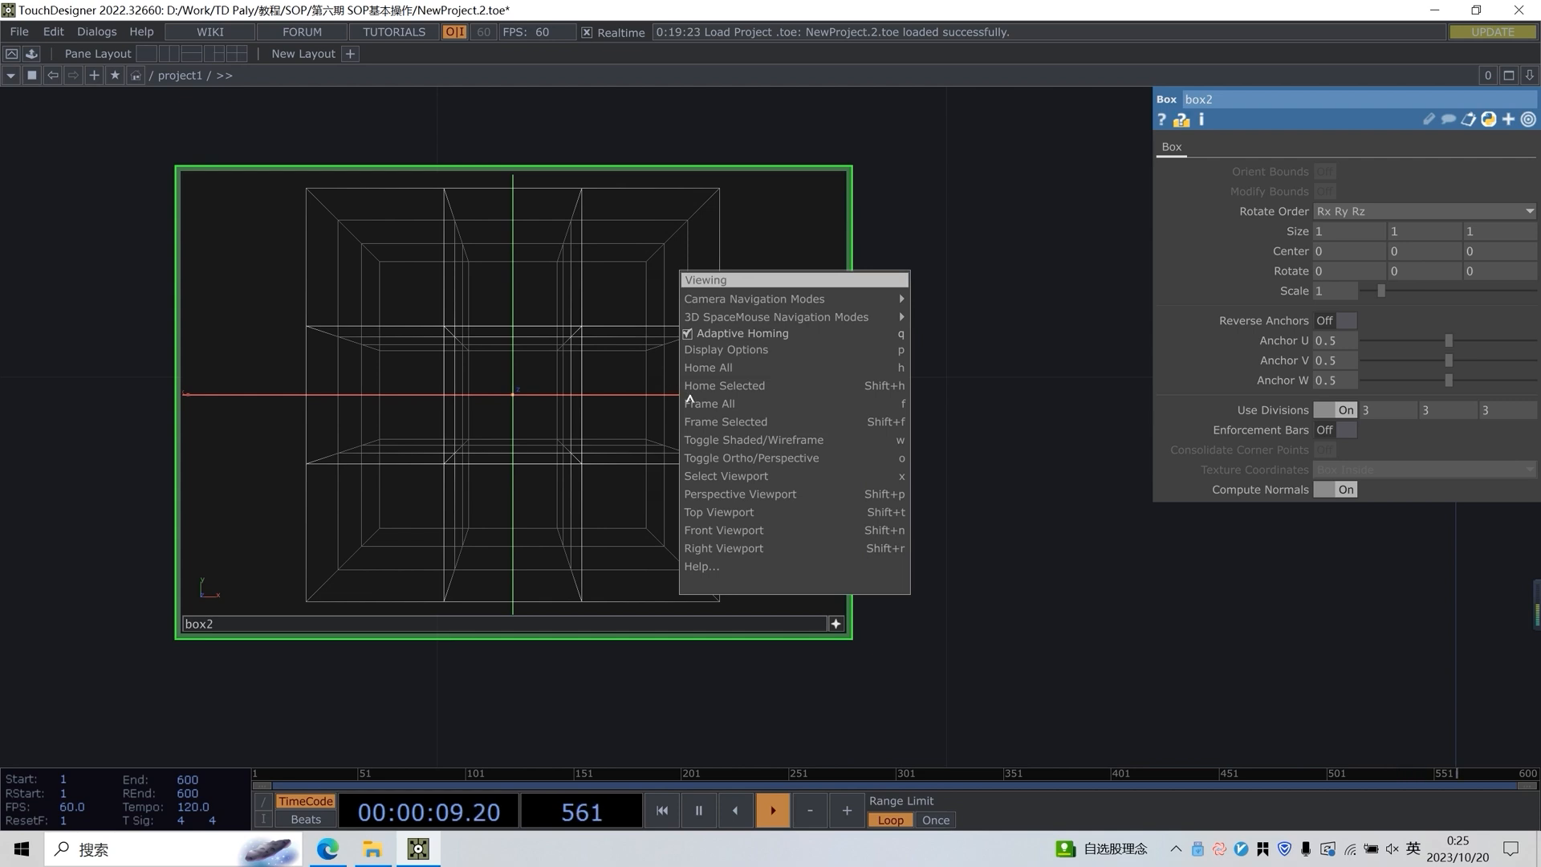
left_click(759, 512)
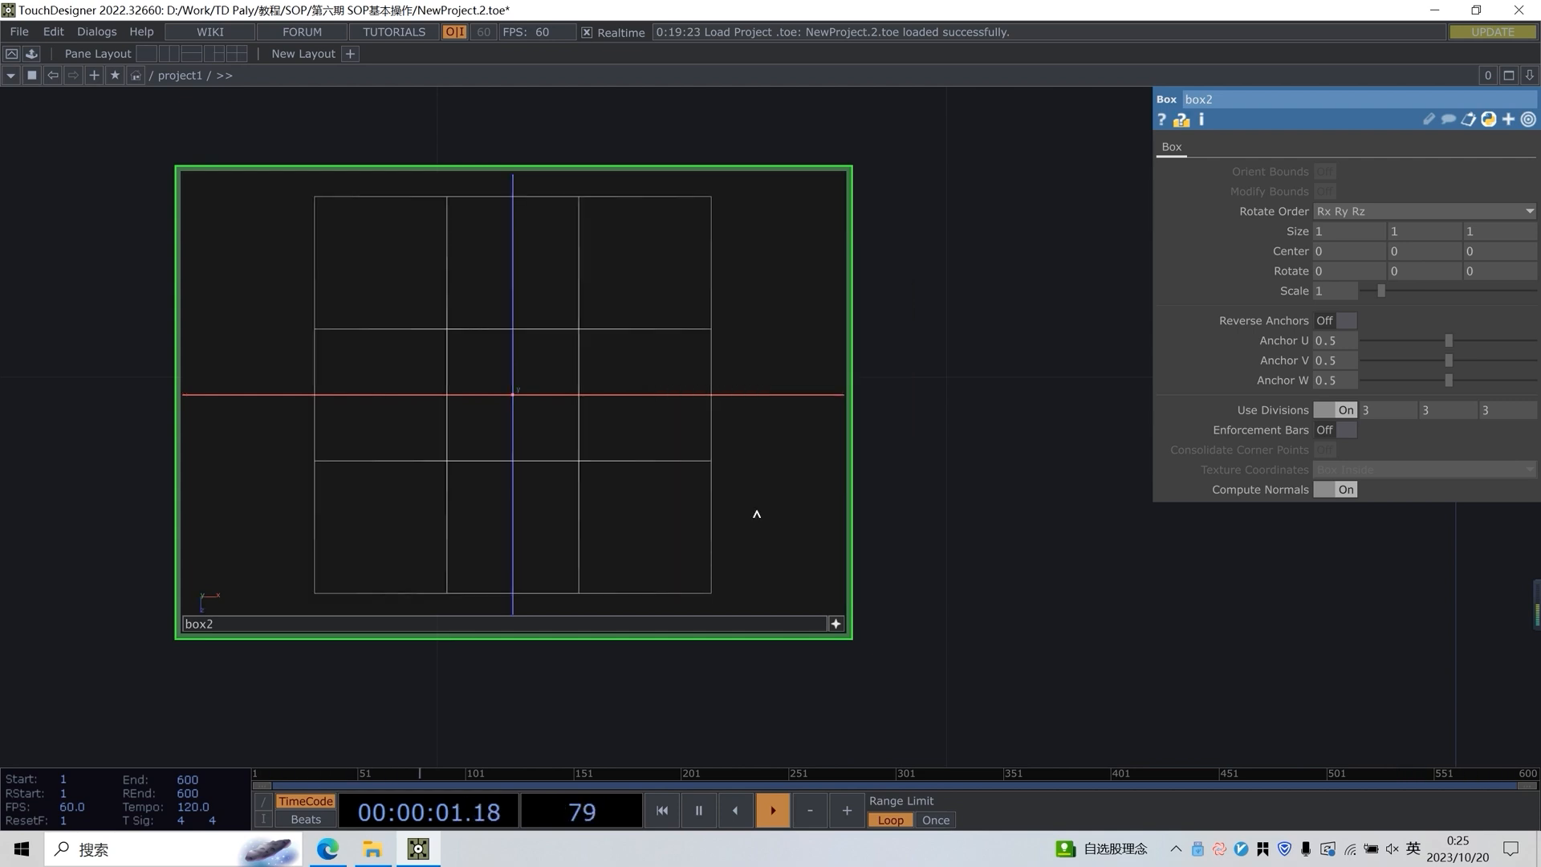
right_click(653, 388)
left_click(700, 483)
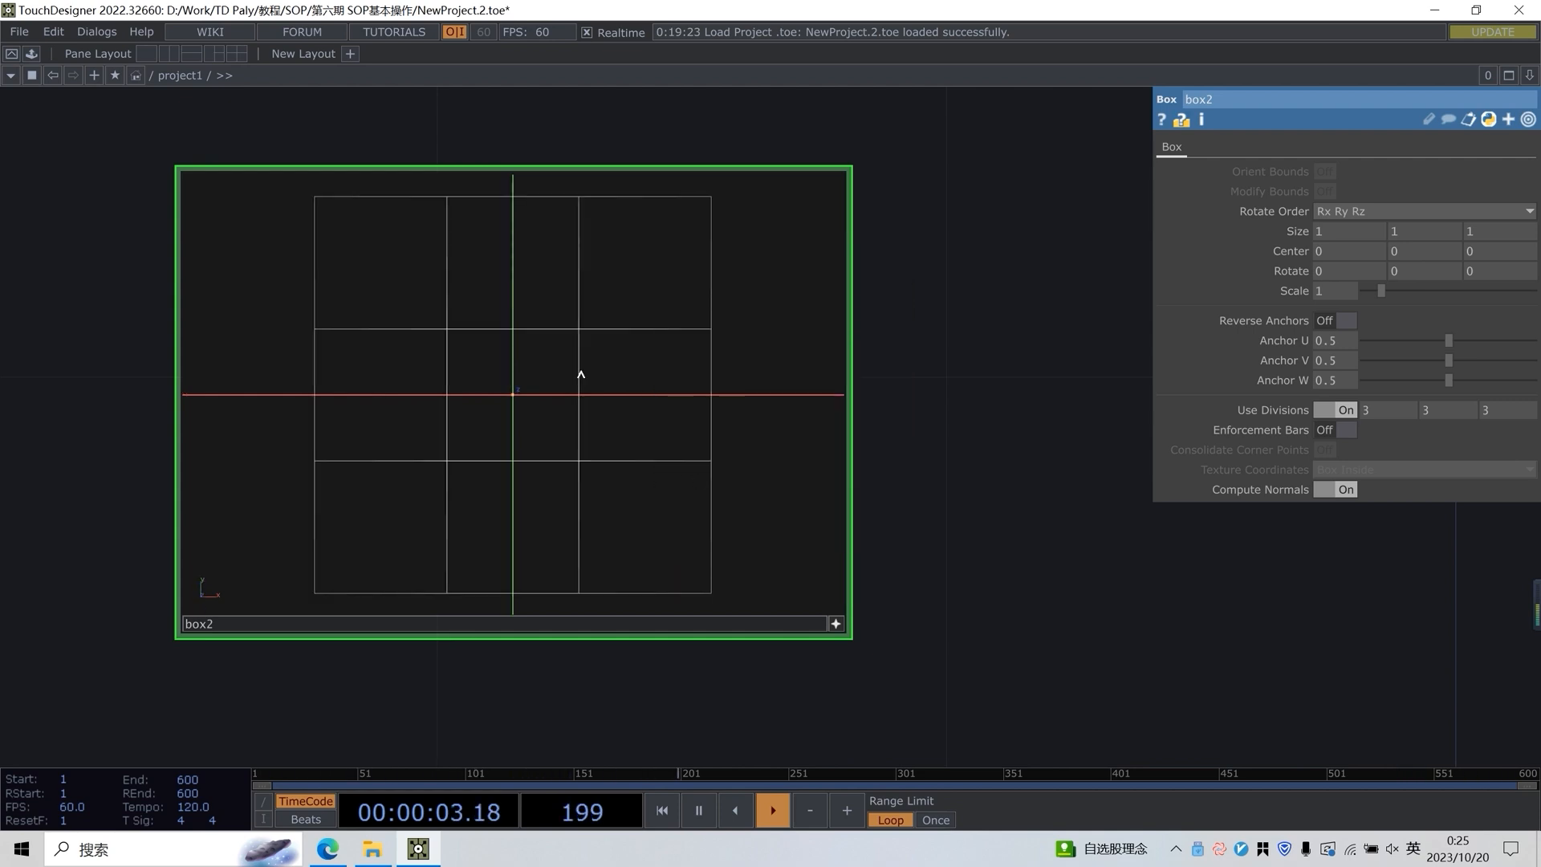
right_click(655, 465)
left_click(657, 480)
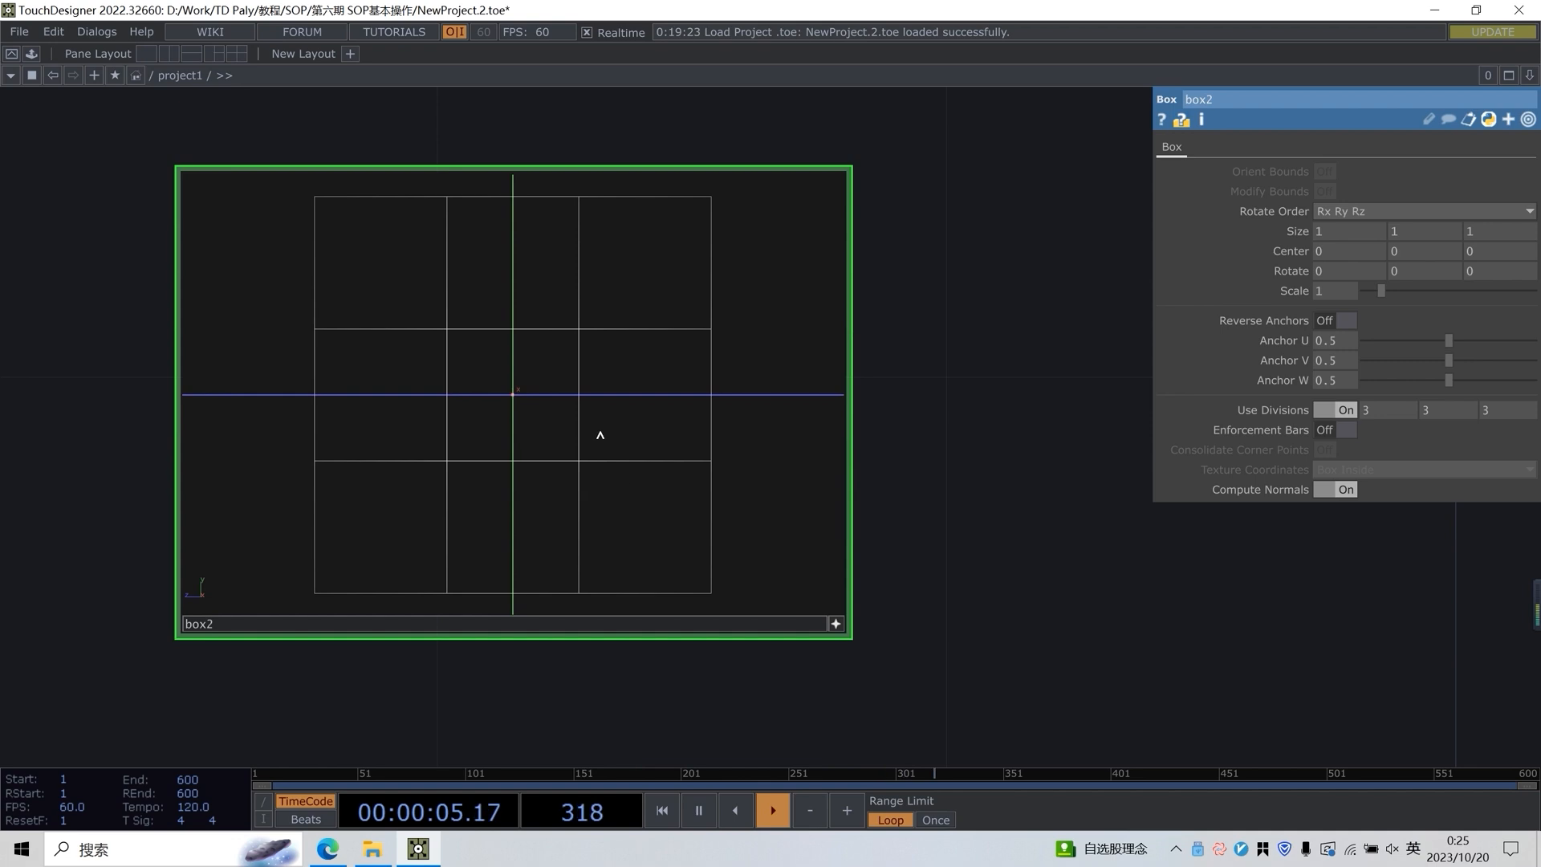
right_click(648, 506)
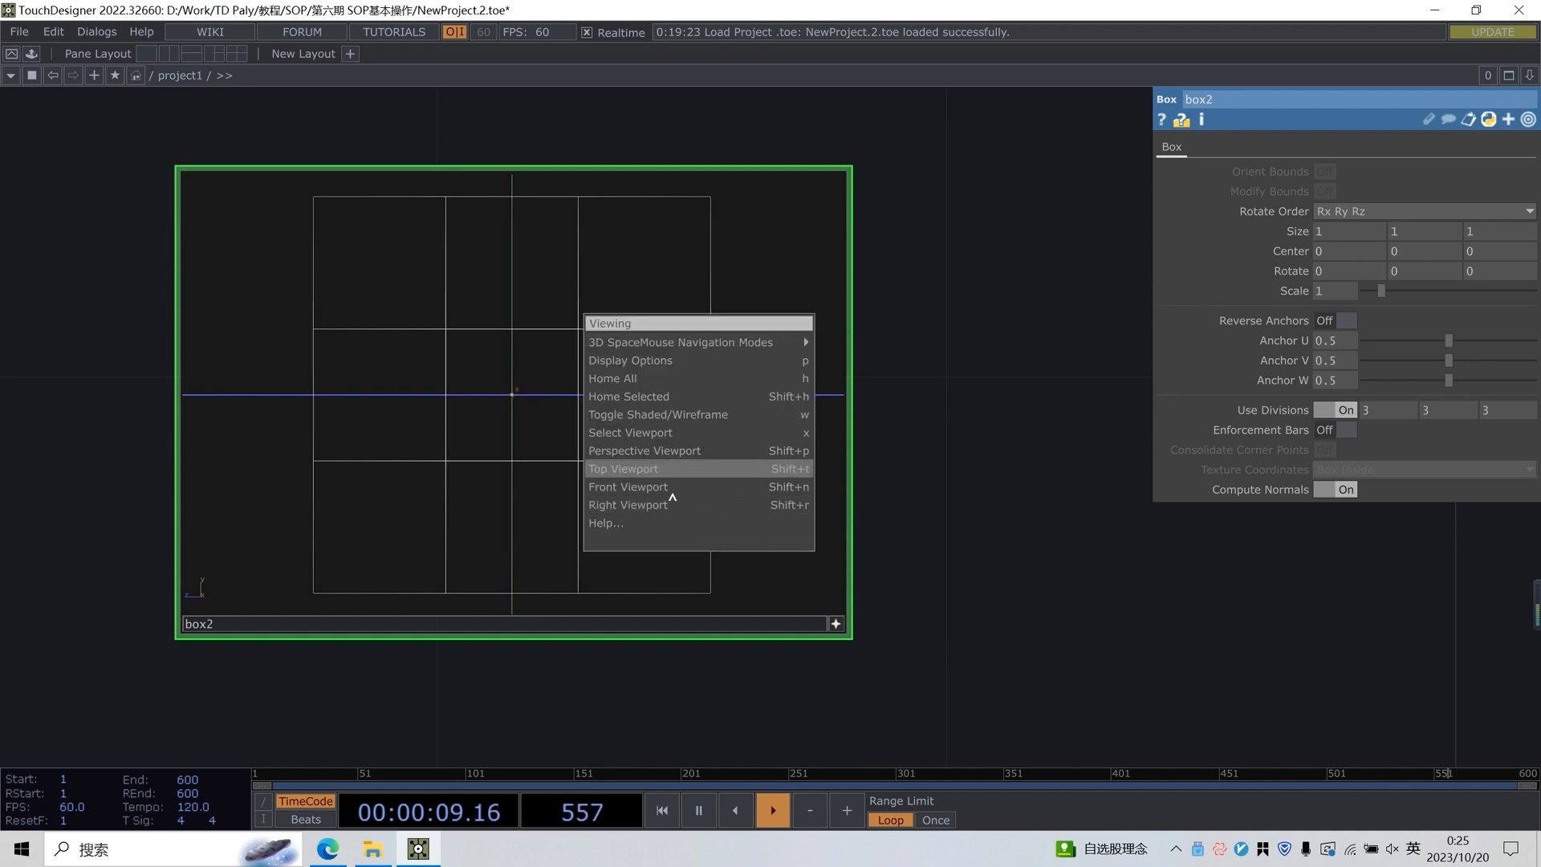
left_click(685, 506)
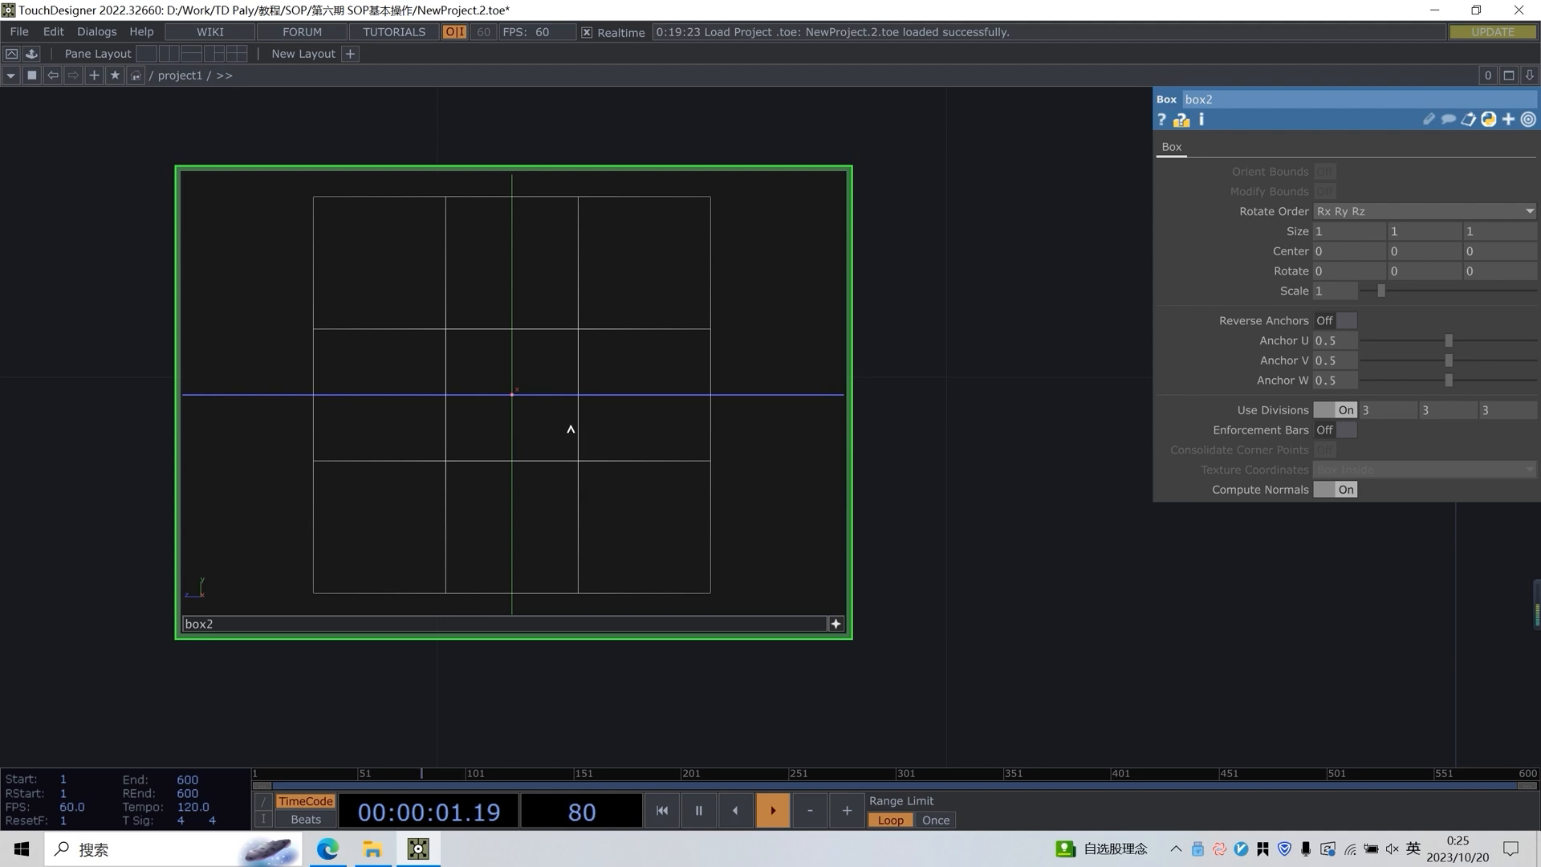
Zoom and pan around the divided box in the Right viewport to examine its side view
right_click(584, 372)
left_click(527, 400)
scroll(525, 362, "down", 5)
scroll(522, 362, "up", 3)
left_click_drag(555, 354, 601, 389)
scroll(527, 362, "down", 3)
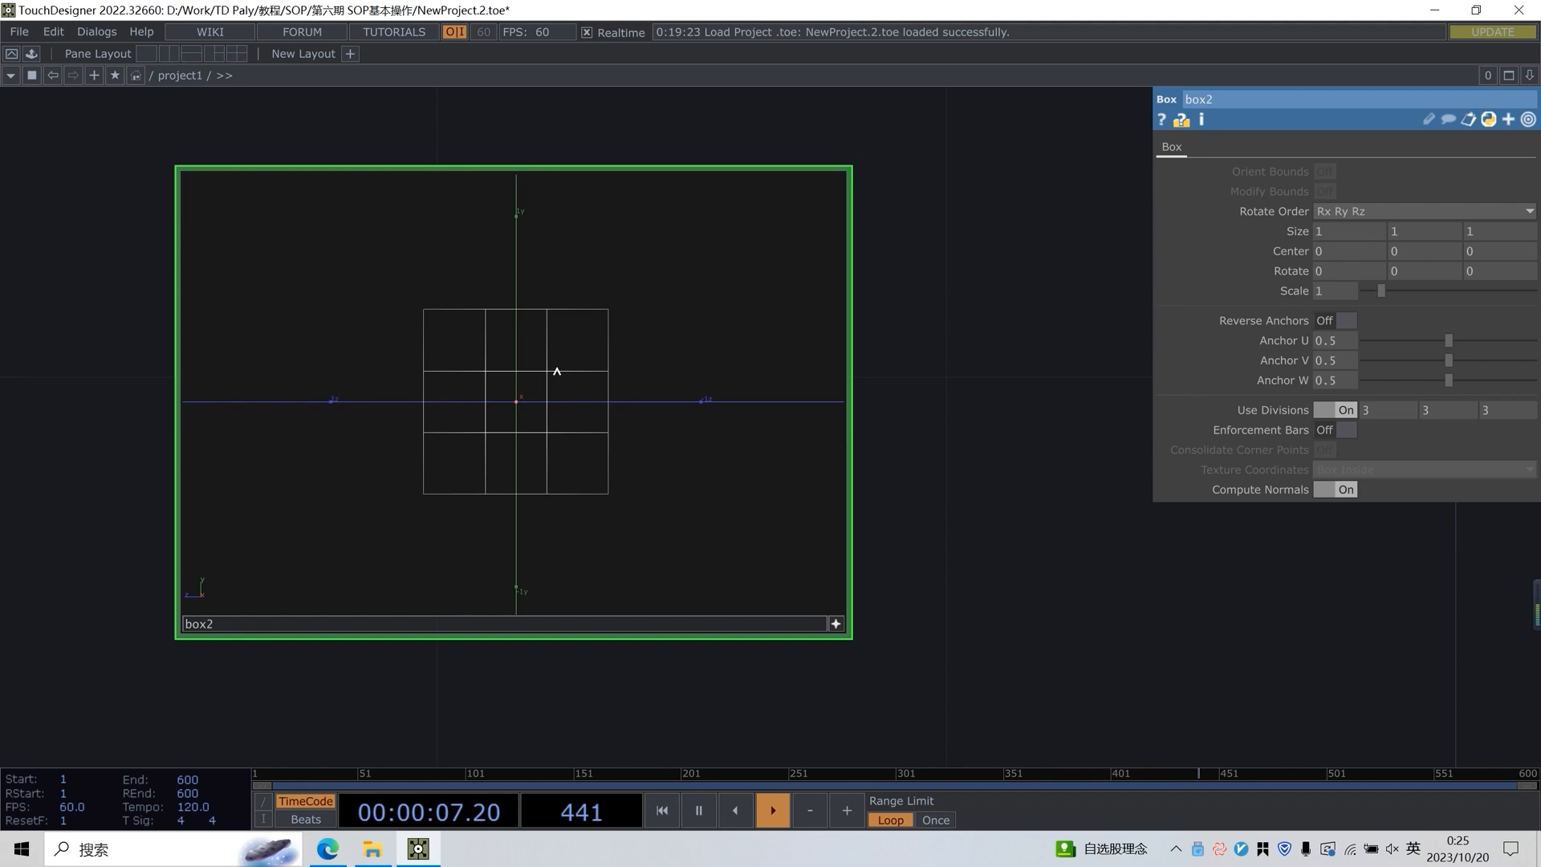
Return the box viewer to the Perspective viewport, orbit the cube to an angled view, and deactivate the viewer
right_click(557, 371)
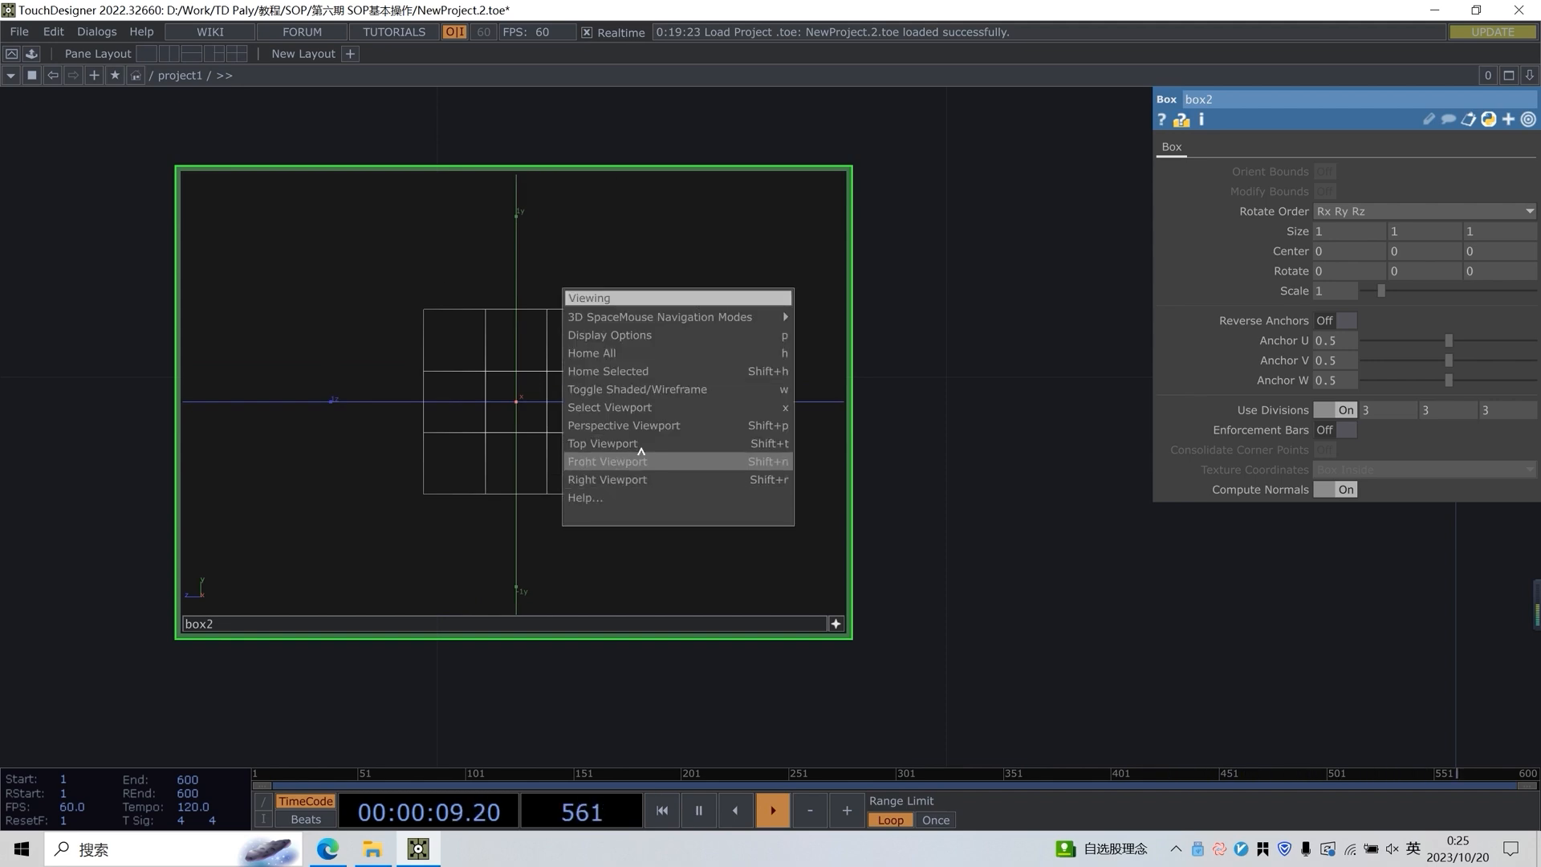
right_click(539, 362)
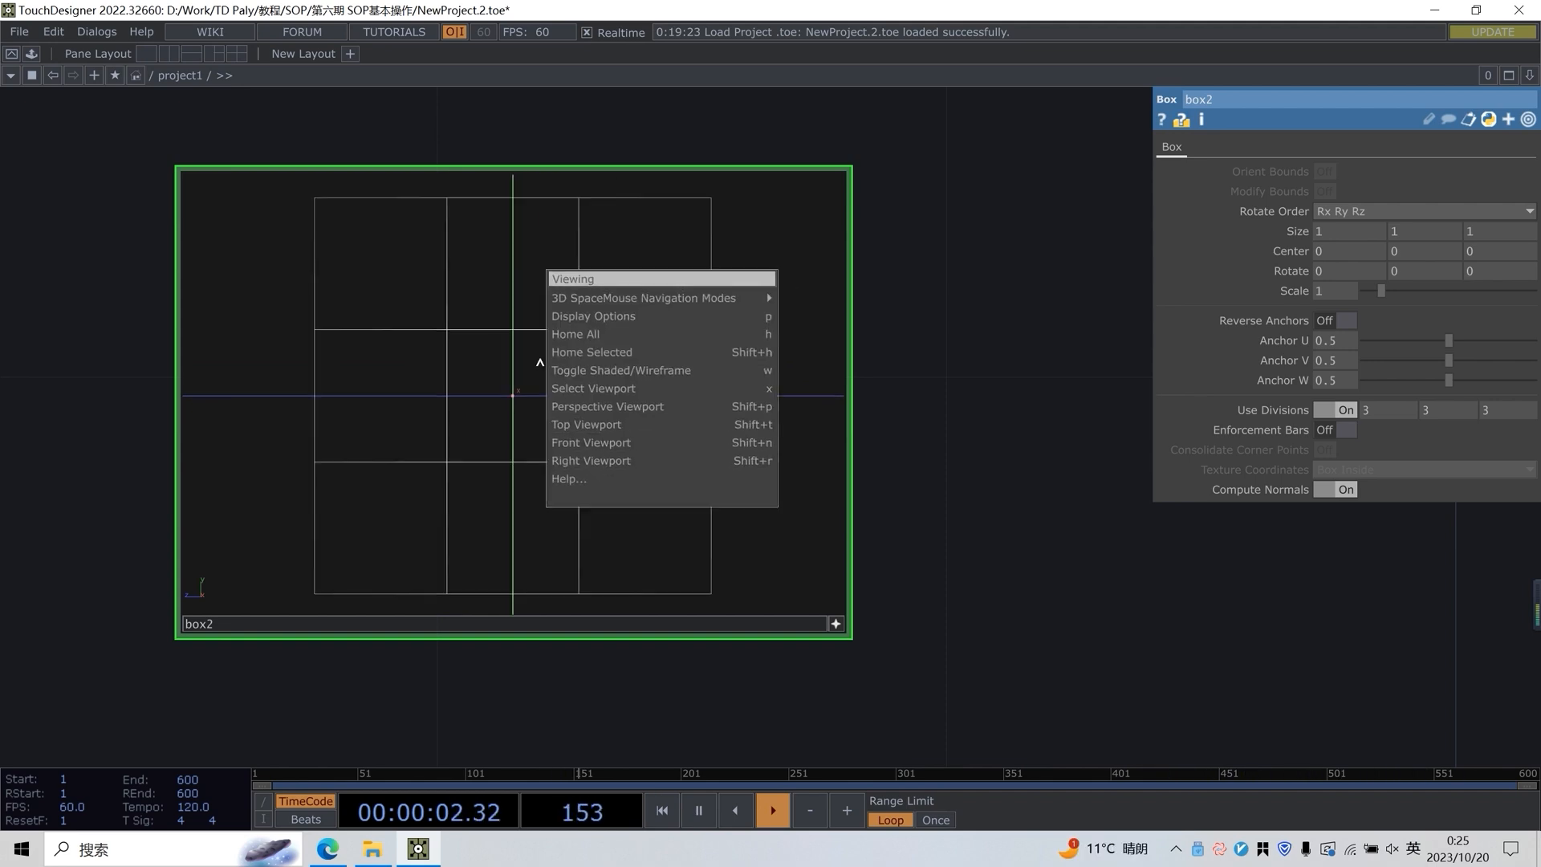
left_click(578, 406)
left_click_drag(682, 348, 606, 356)
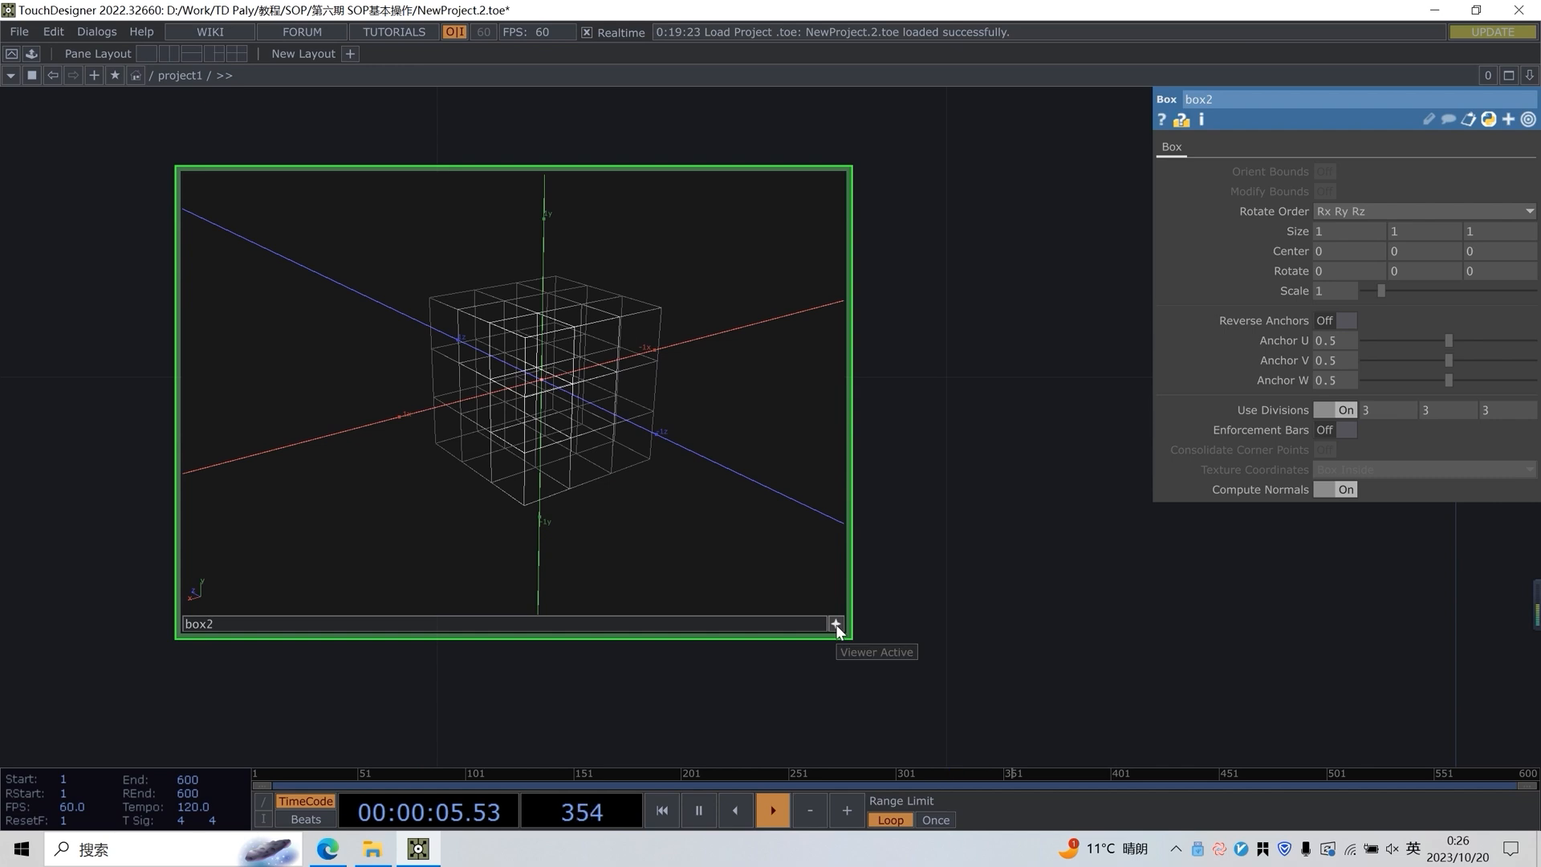
left_click(836, 624)
Move the box2 node up to a new spot in the network
left_click_drag(918, 584, 637, 554)
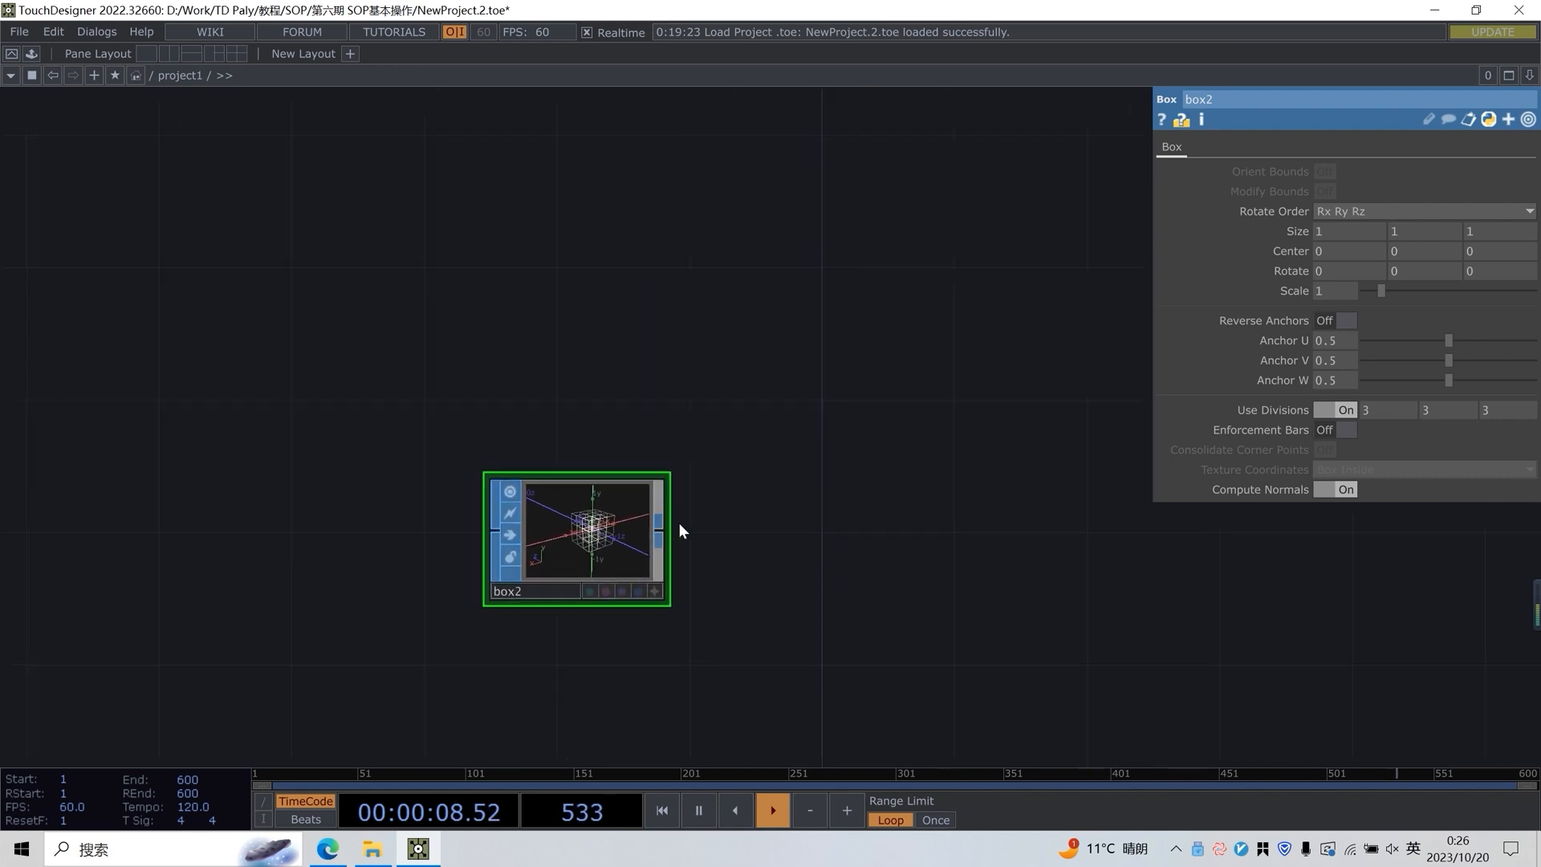
scroll(642, 546, "down", 3)
scroll(664, 581, "up", 5)
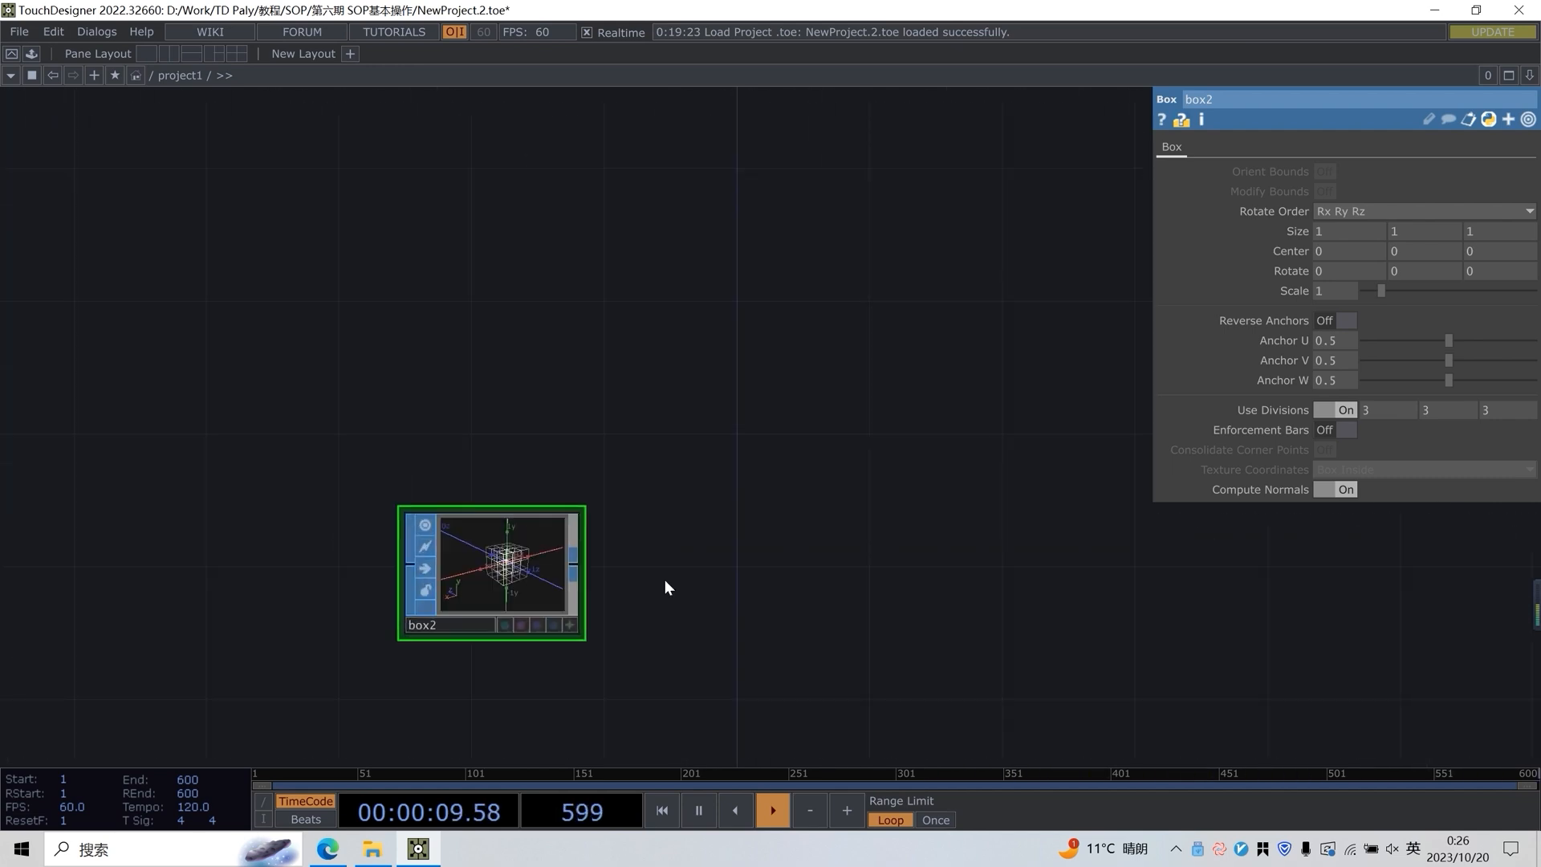
scroll(572, 512, "up", 2)
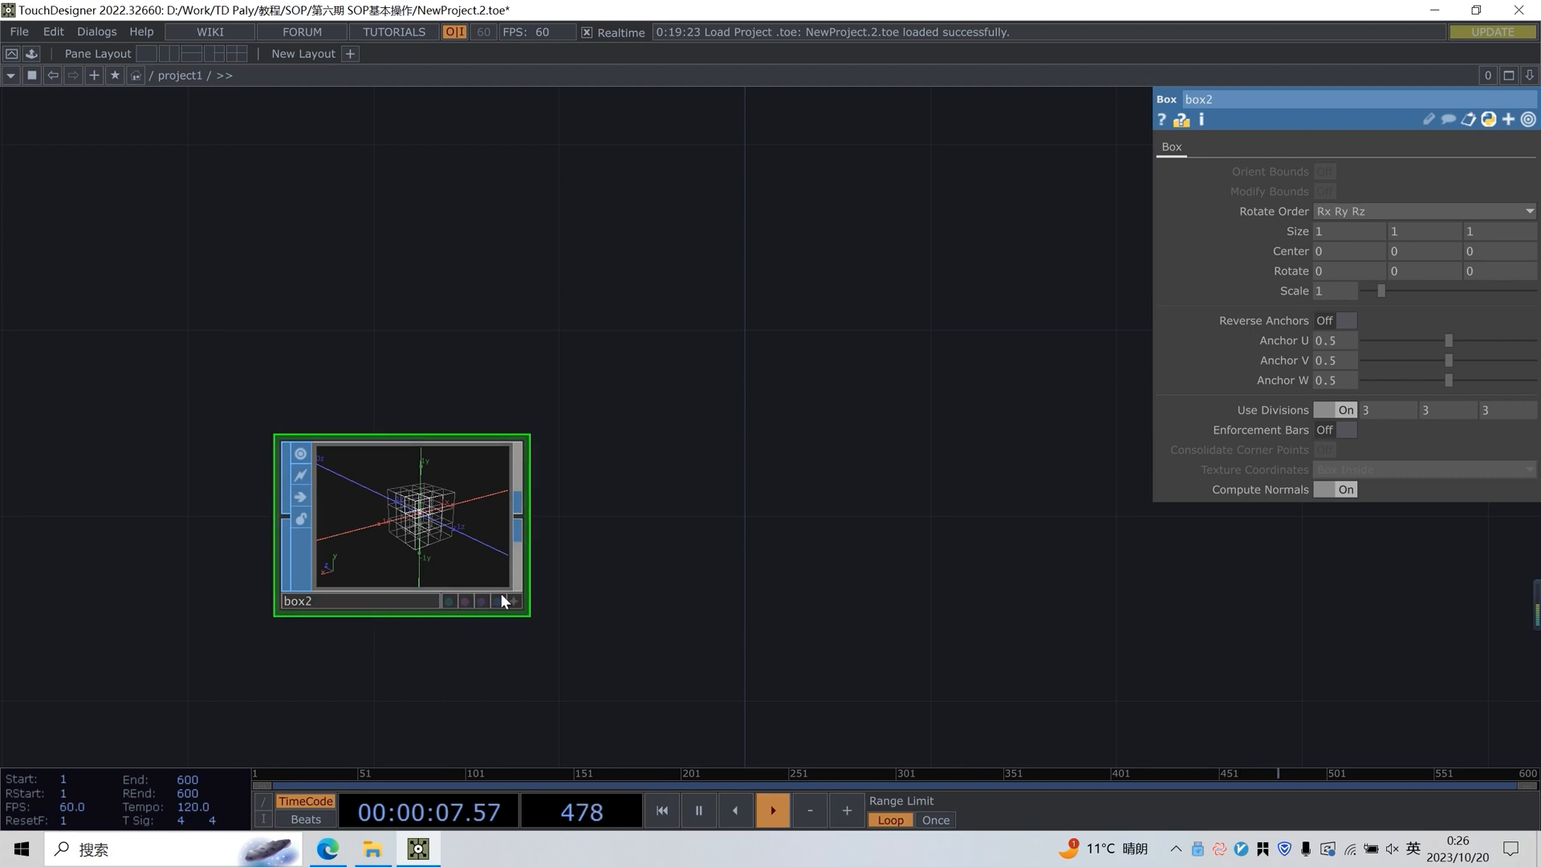
left_click_drag(344, 520, 391, 380)
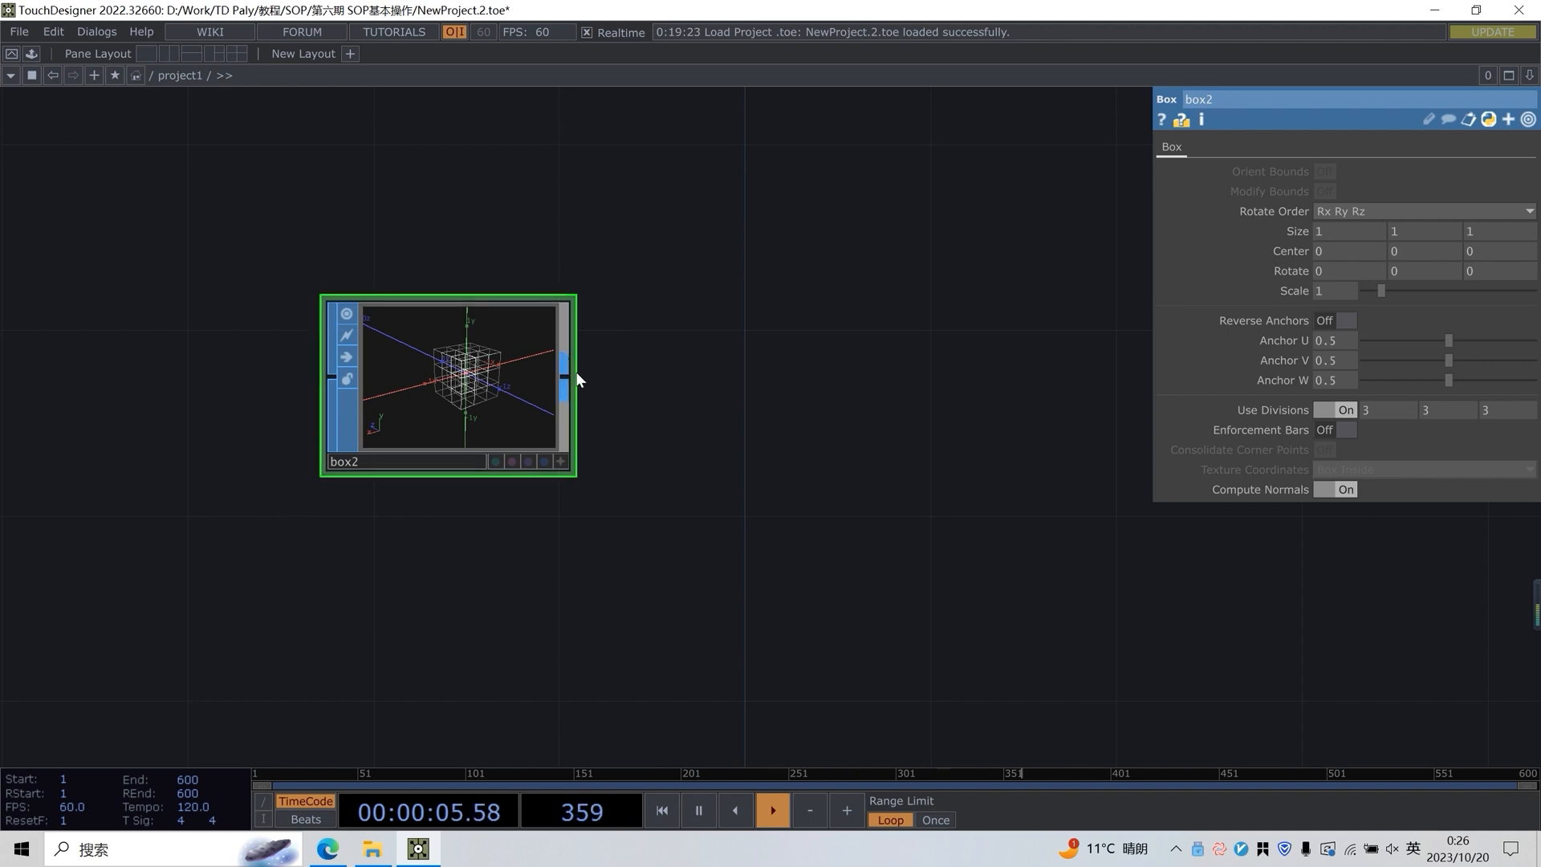
Add a Geometry COMP fed by the box2 output and place it beside the box
left_click_drag(655, 372, 580, 480)
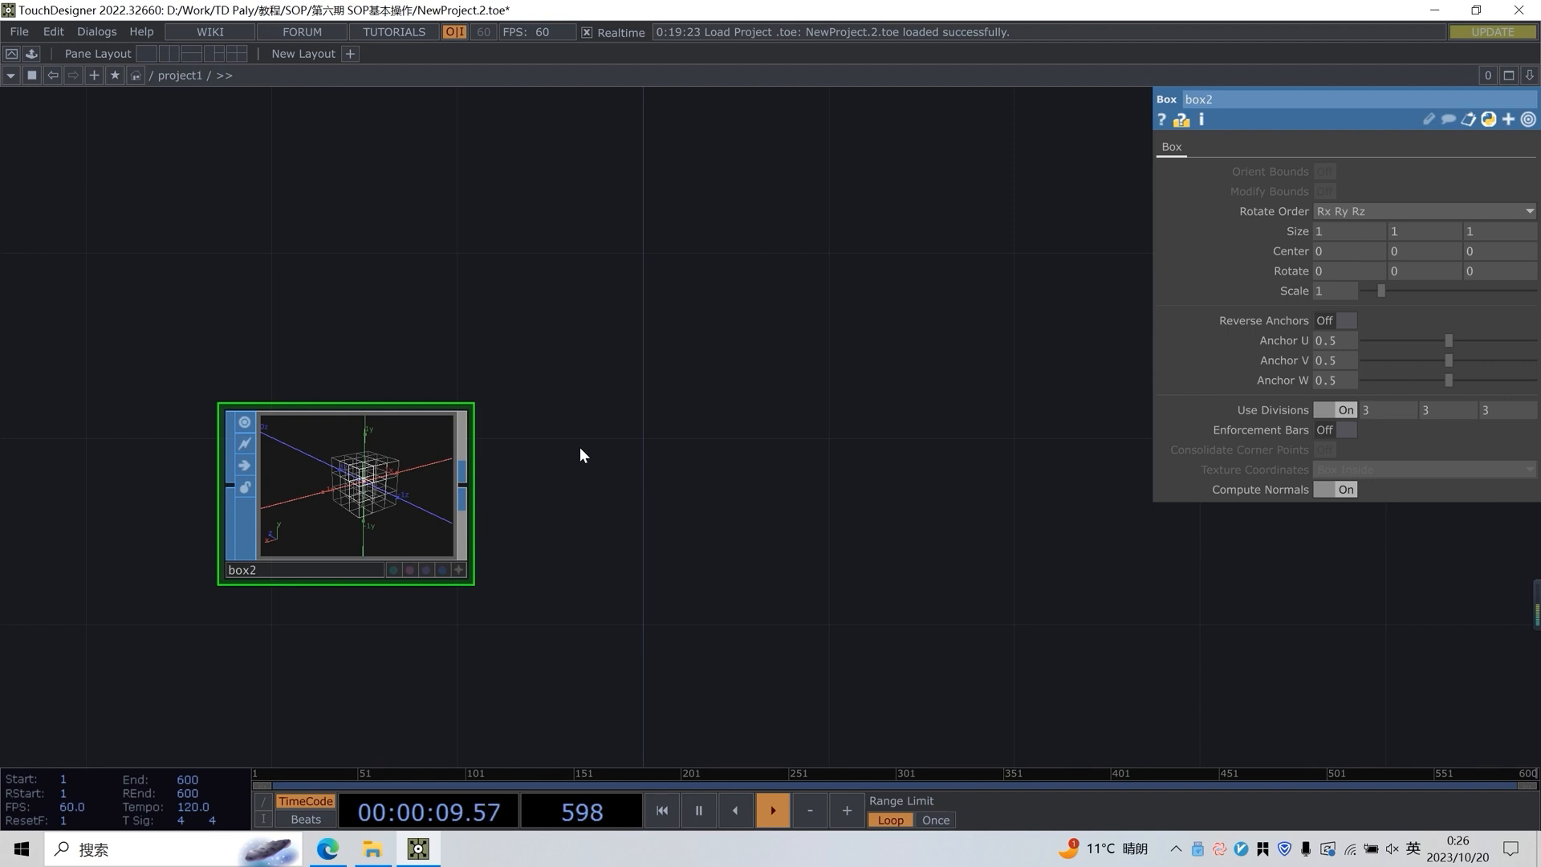
left_click_drag(623, 458, 538, 496)
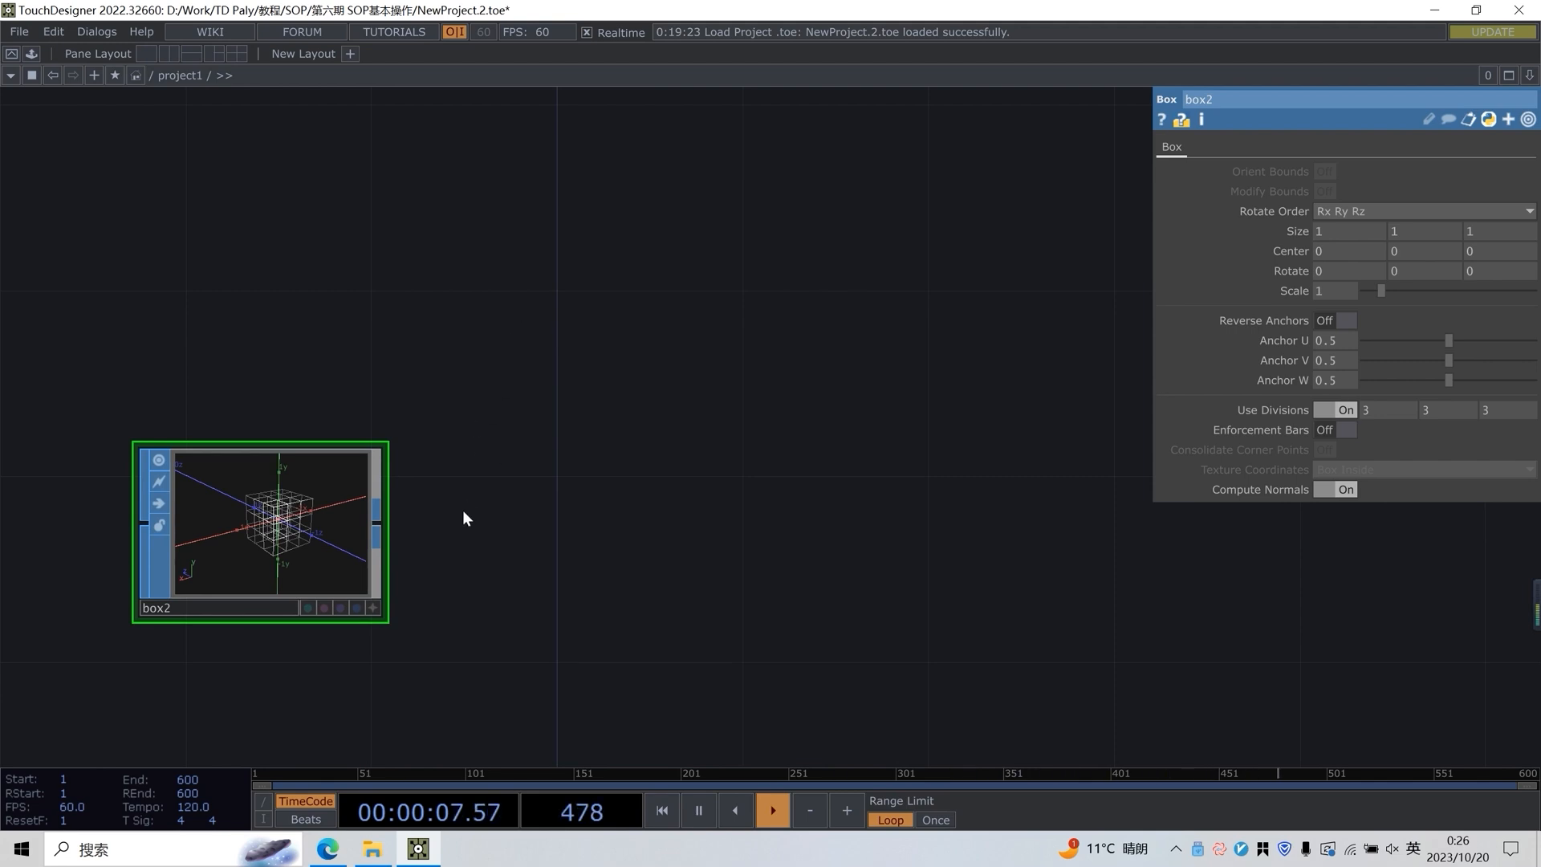
right_click(384, 520)
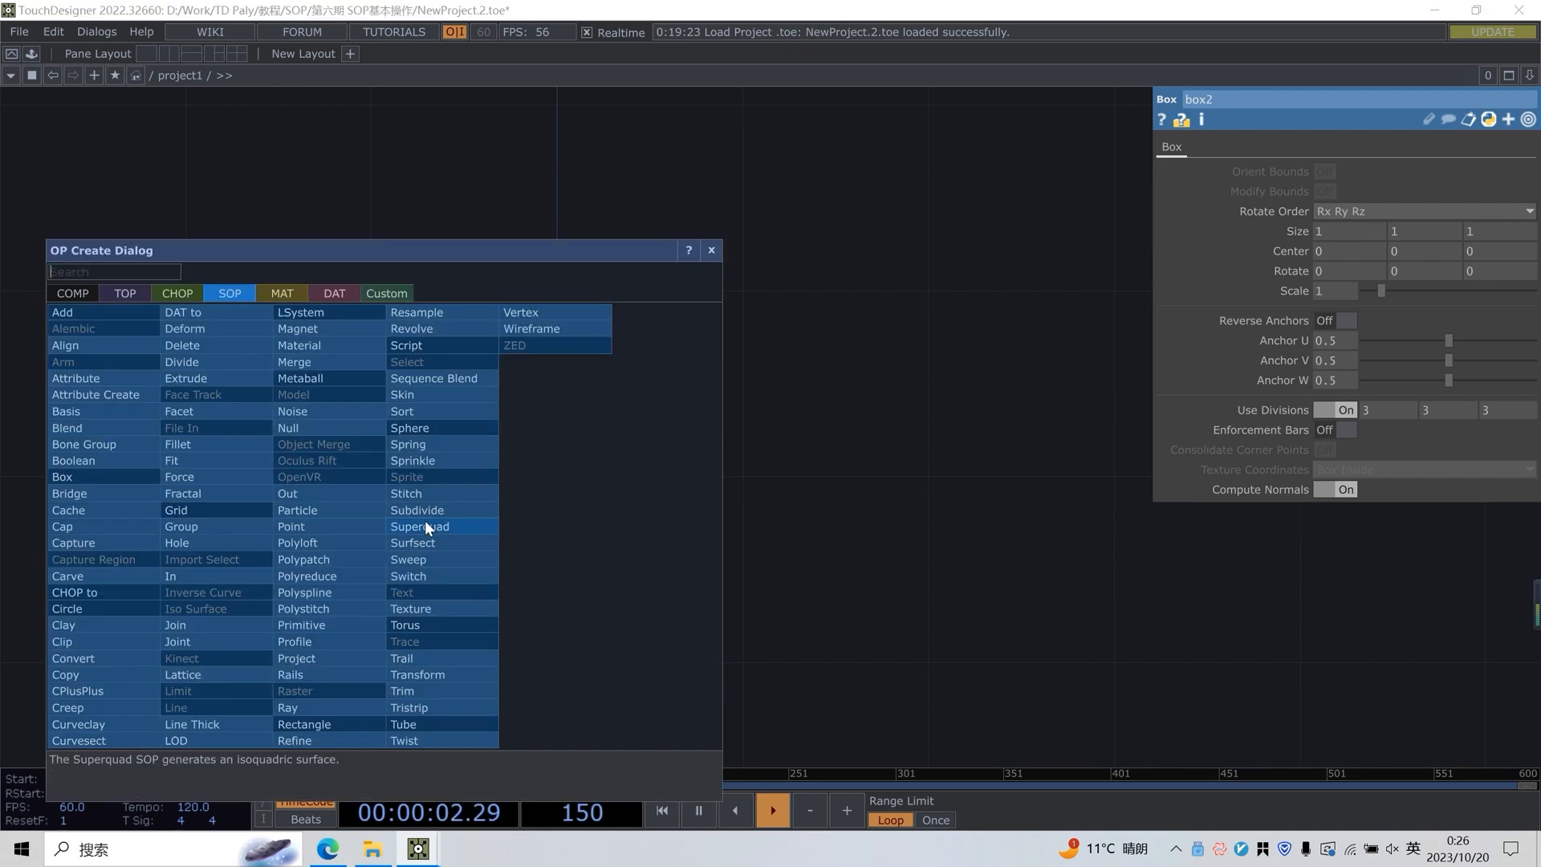
left_click(78, 292)
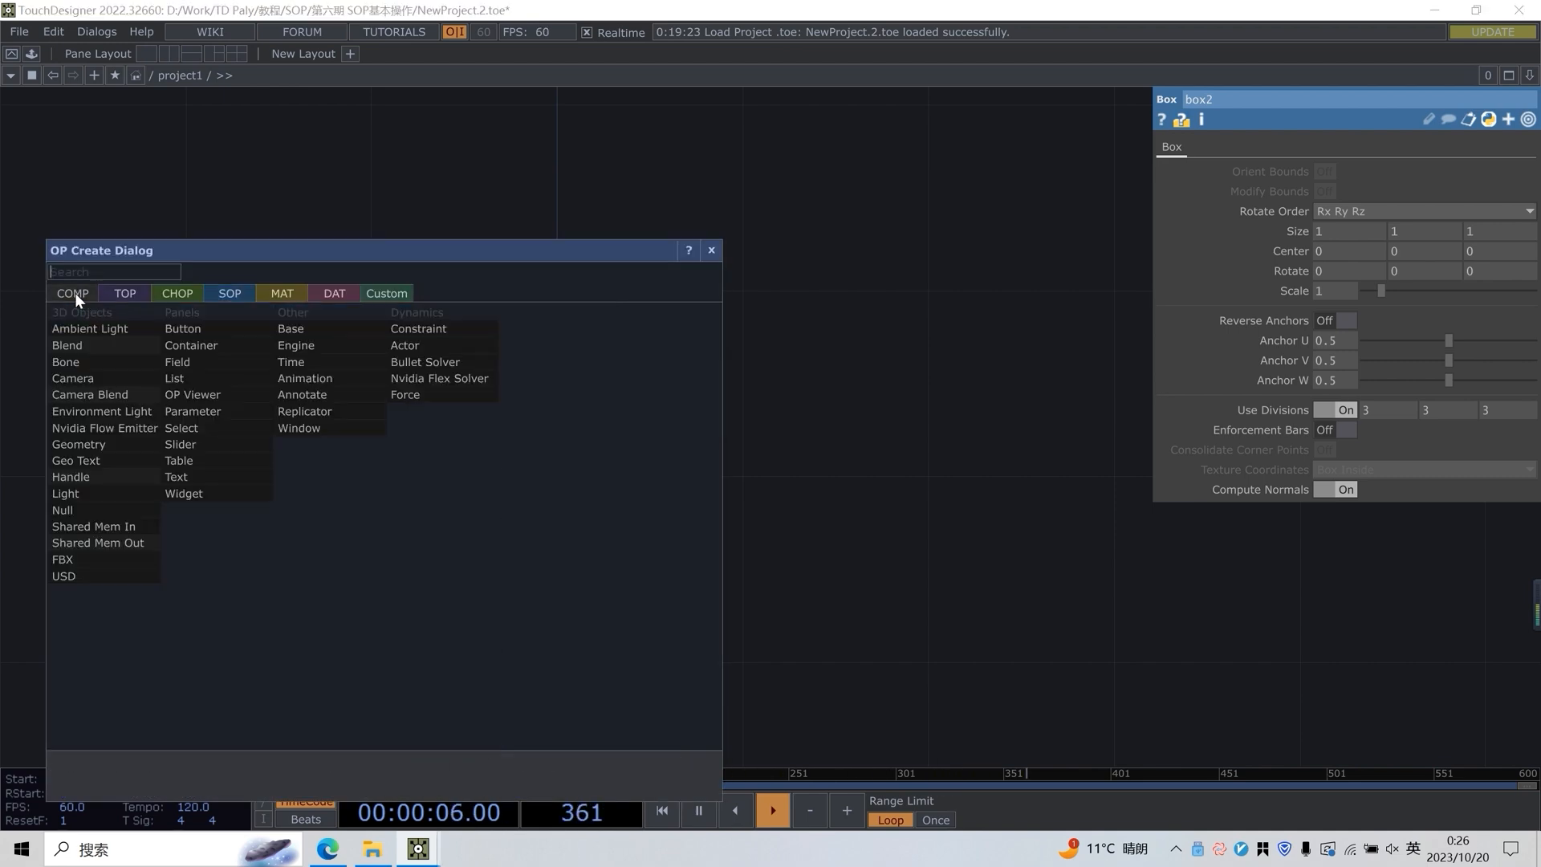
type("geo")
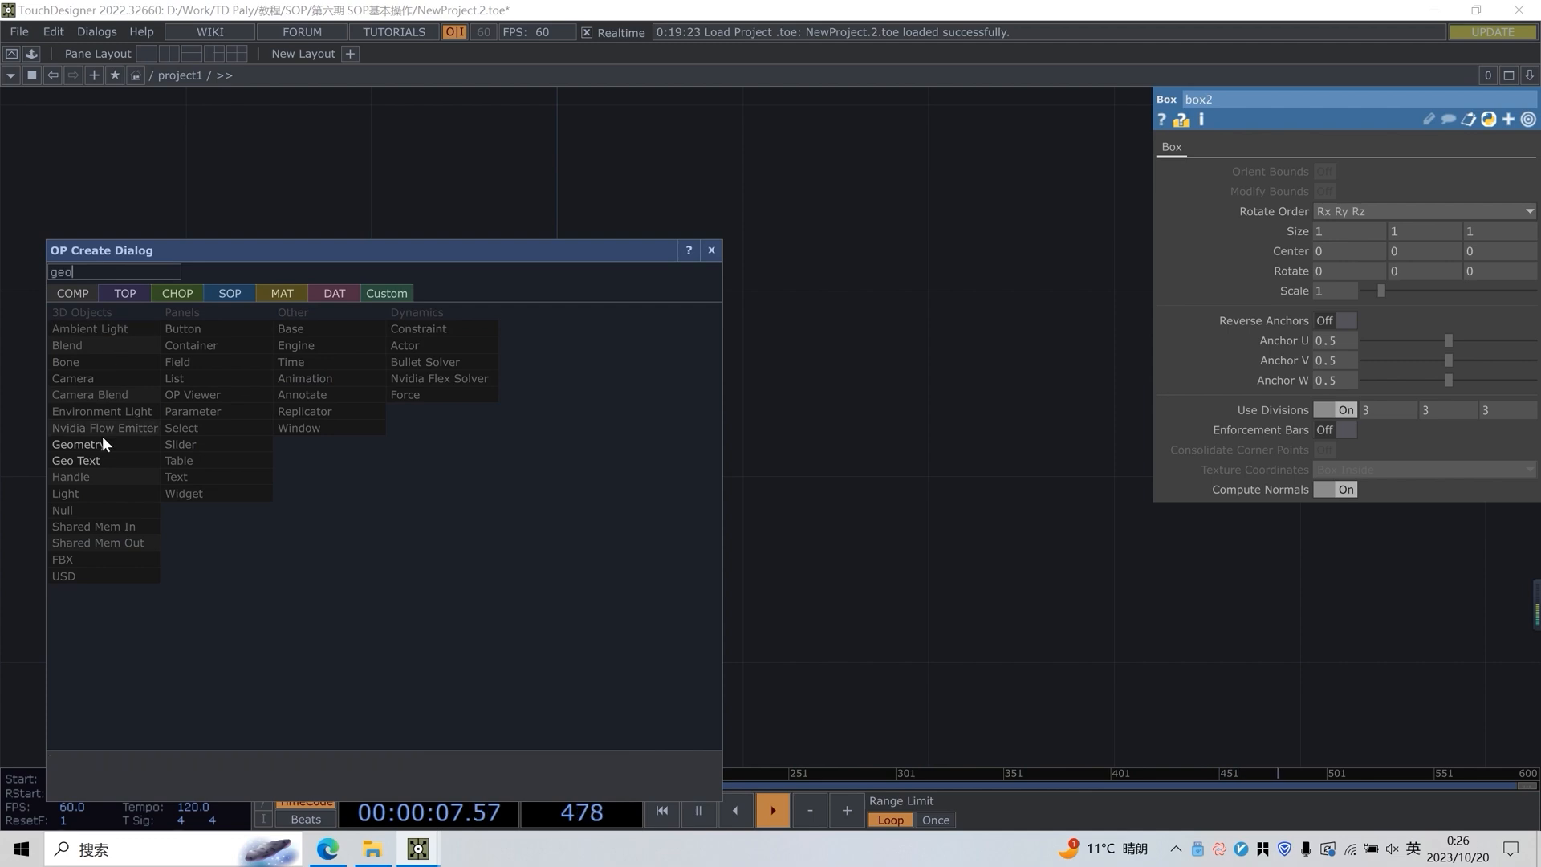
left_click(85, 447)
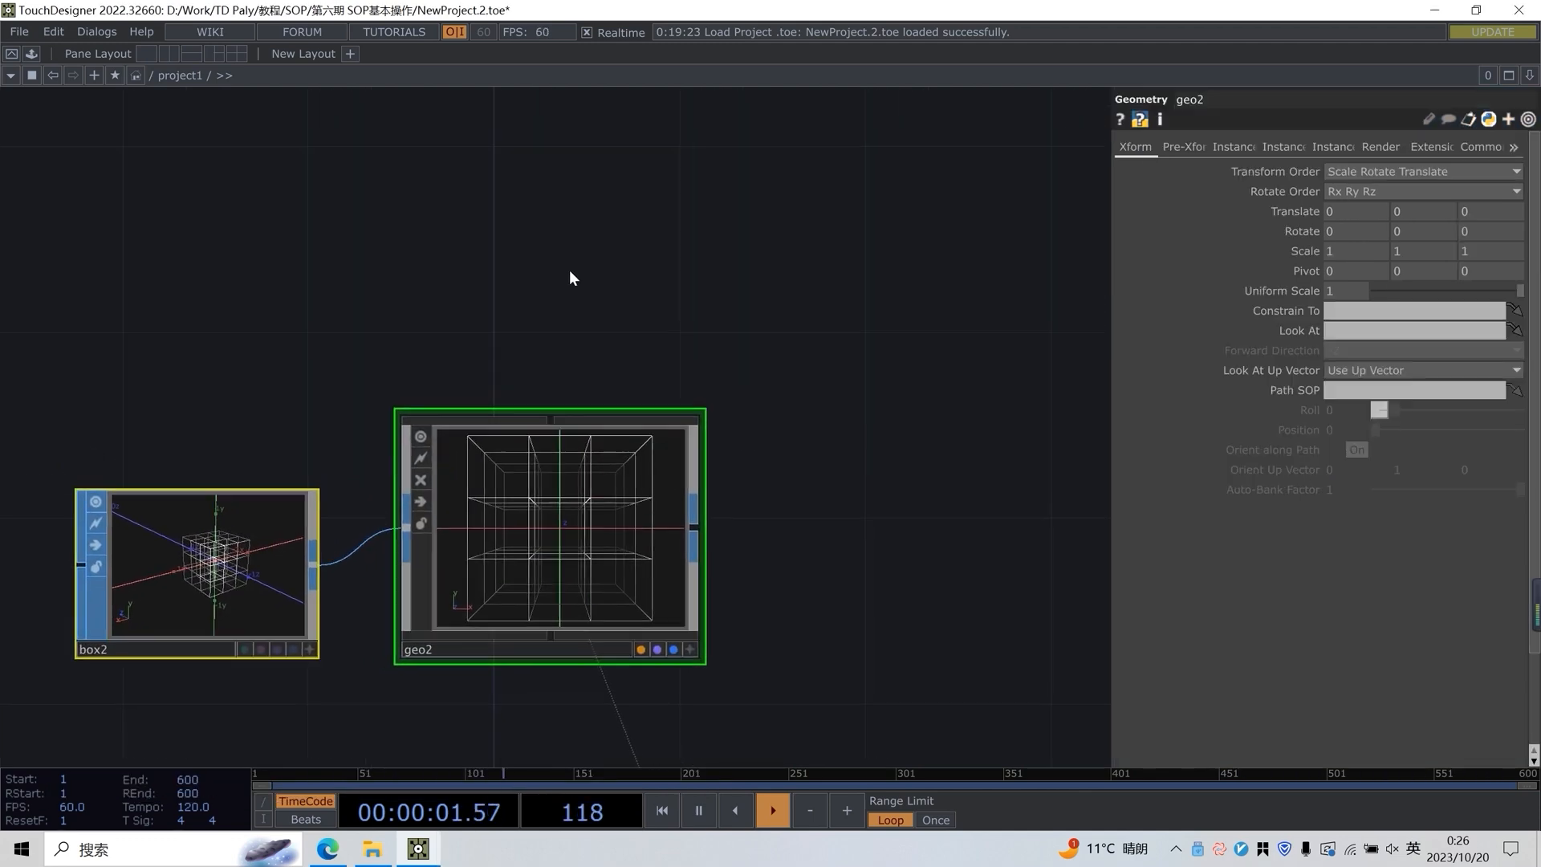
Add a Camera COMP above the Geometry COMP
key("Tab")
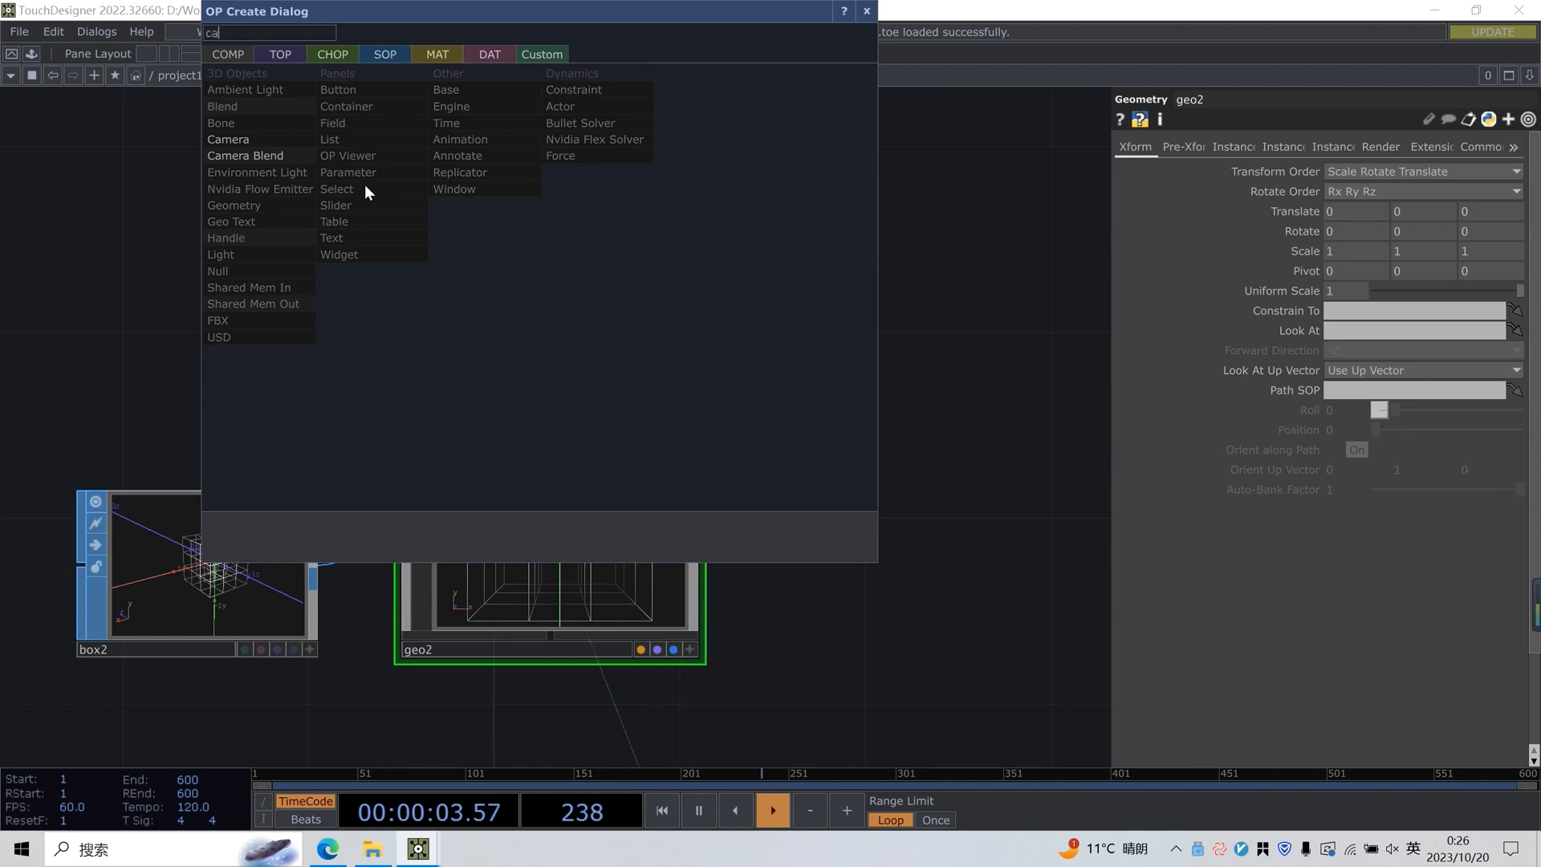
left_click(278, 139)
left_click(550, 252)
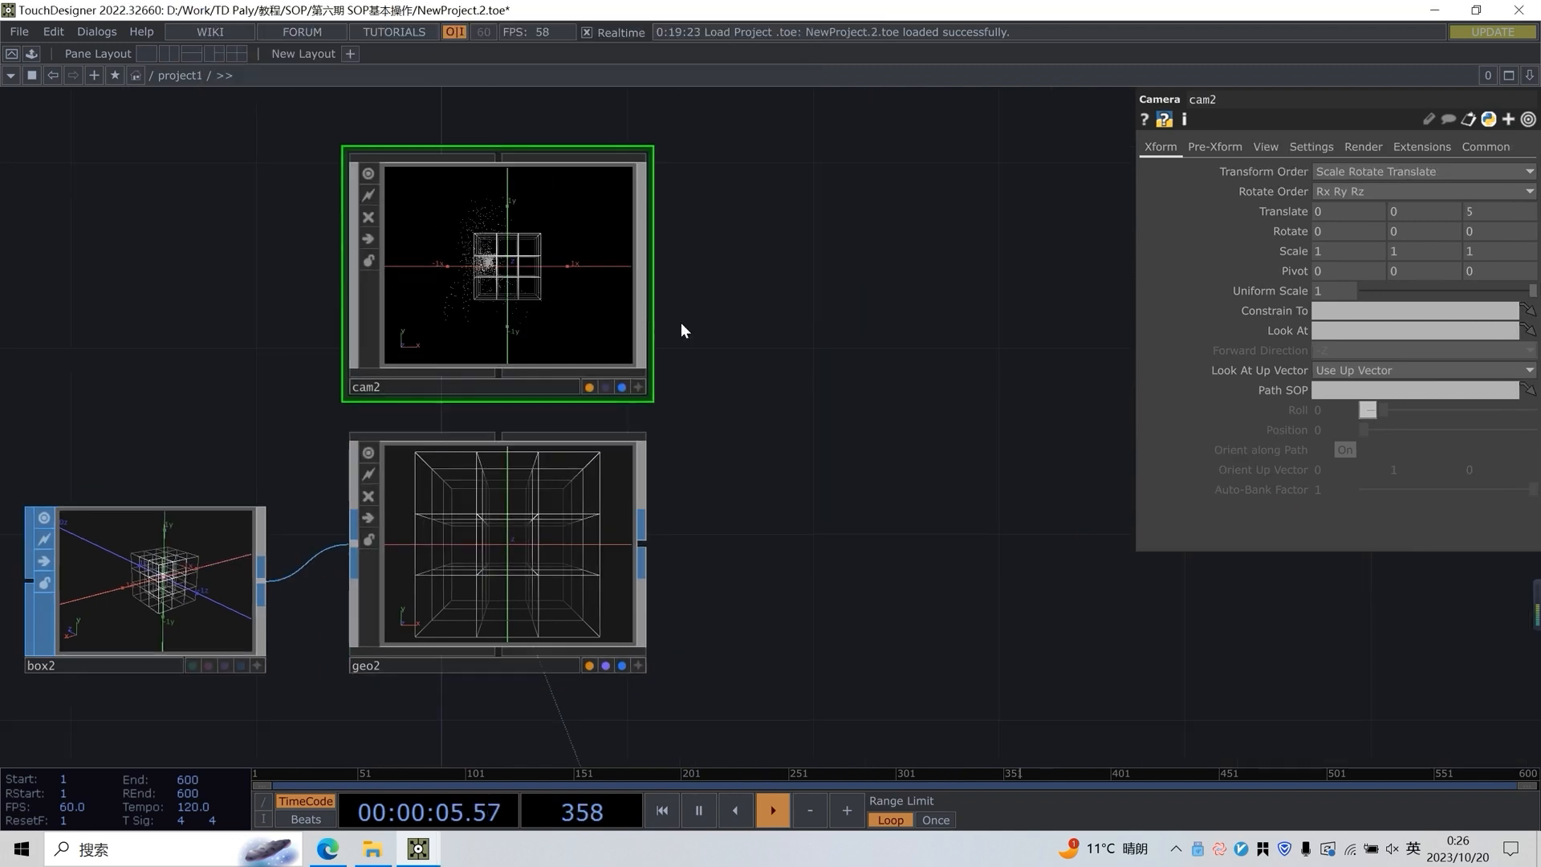
Delete the old operators farther down the network, keeping the new box, geometry and camera nodes
scroll(642, 317, "down", 2)
scroll(636, 161, "down", 5)
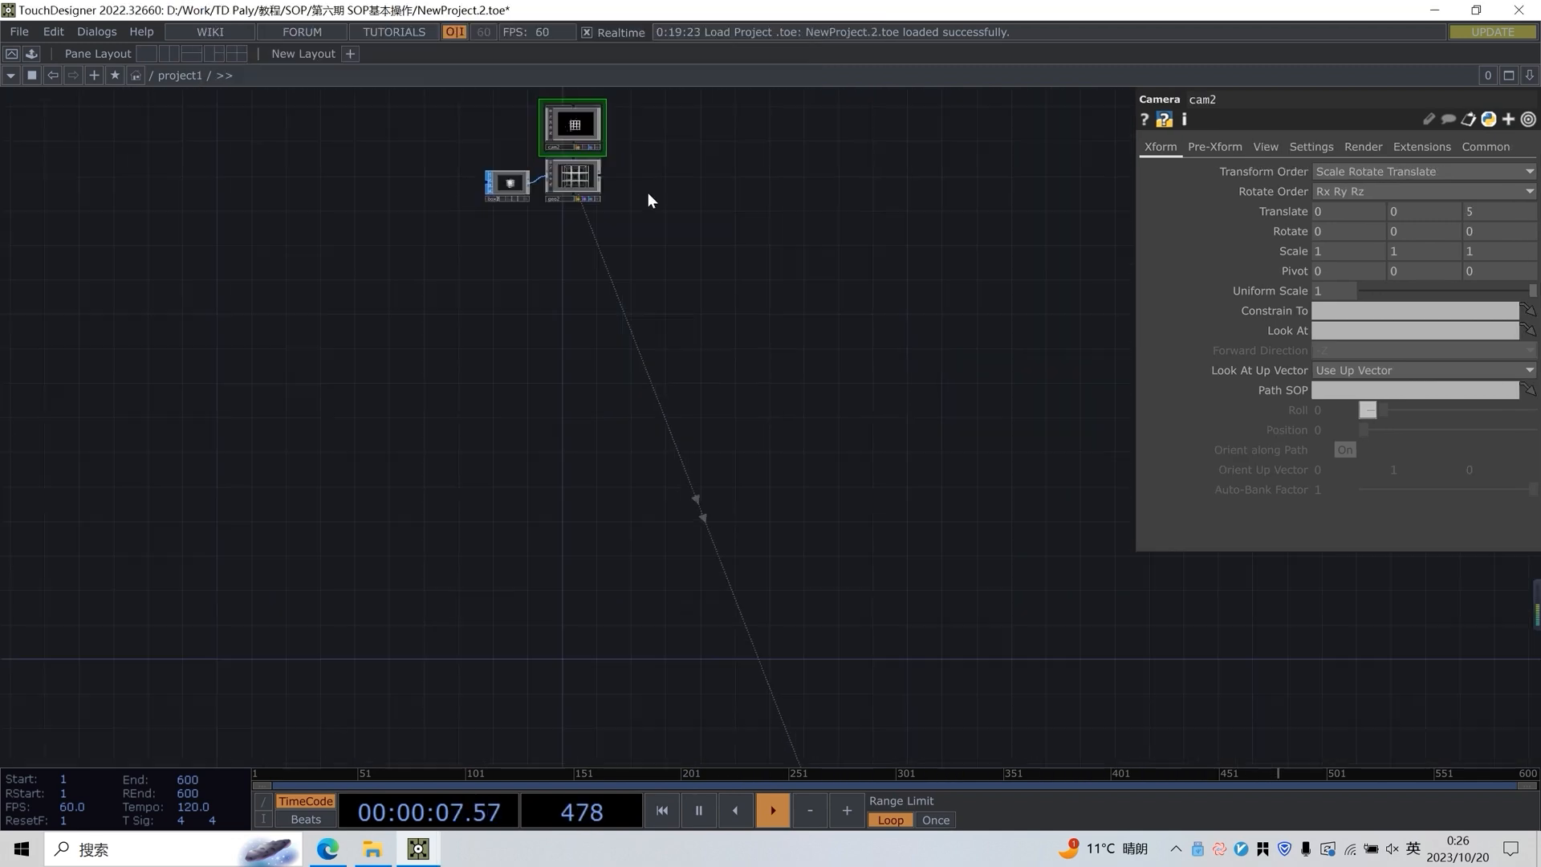
left_click(829, 491)
key("Delete")
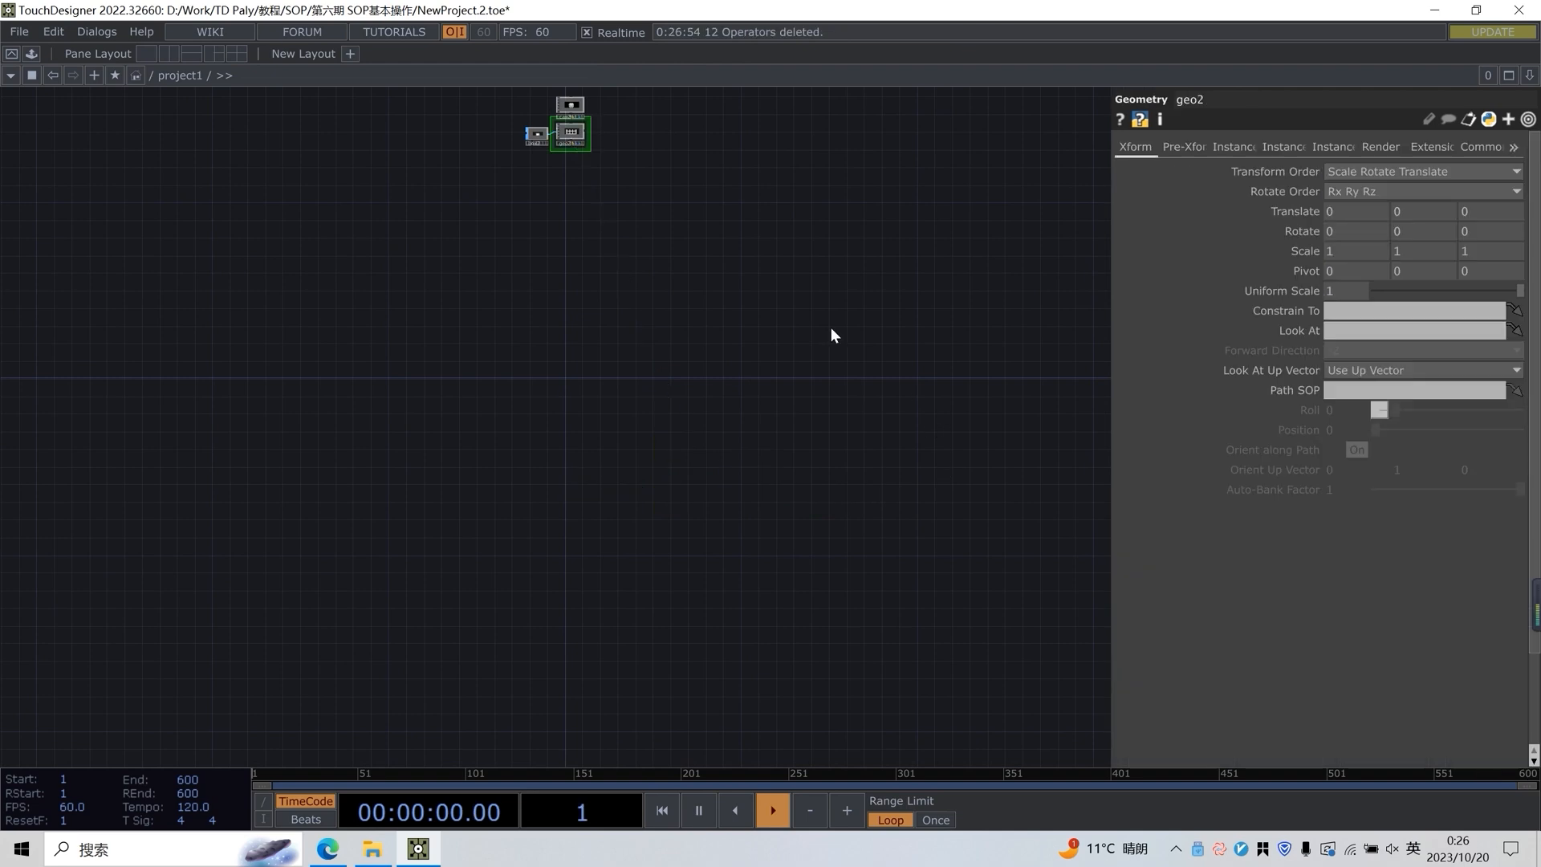
Add a Light COMP beside the camera node
scroll(603, 317, "up", 5)
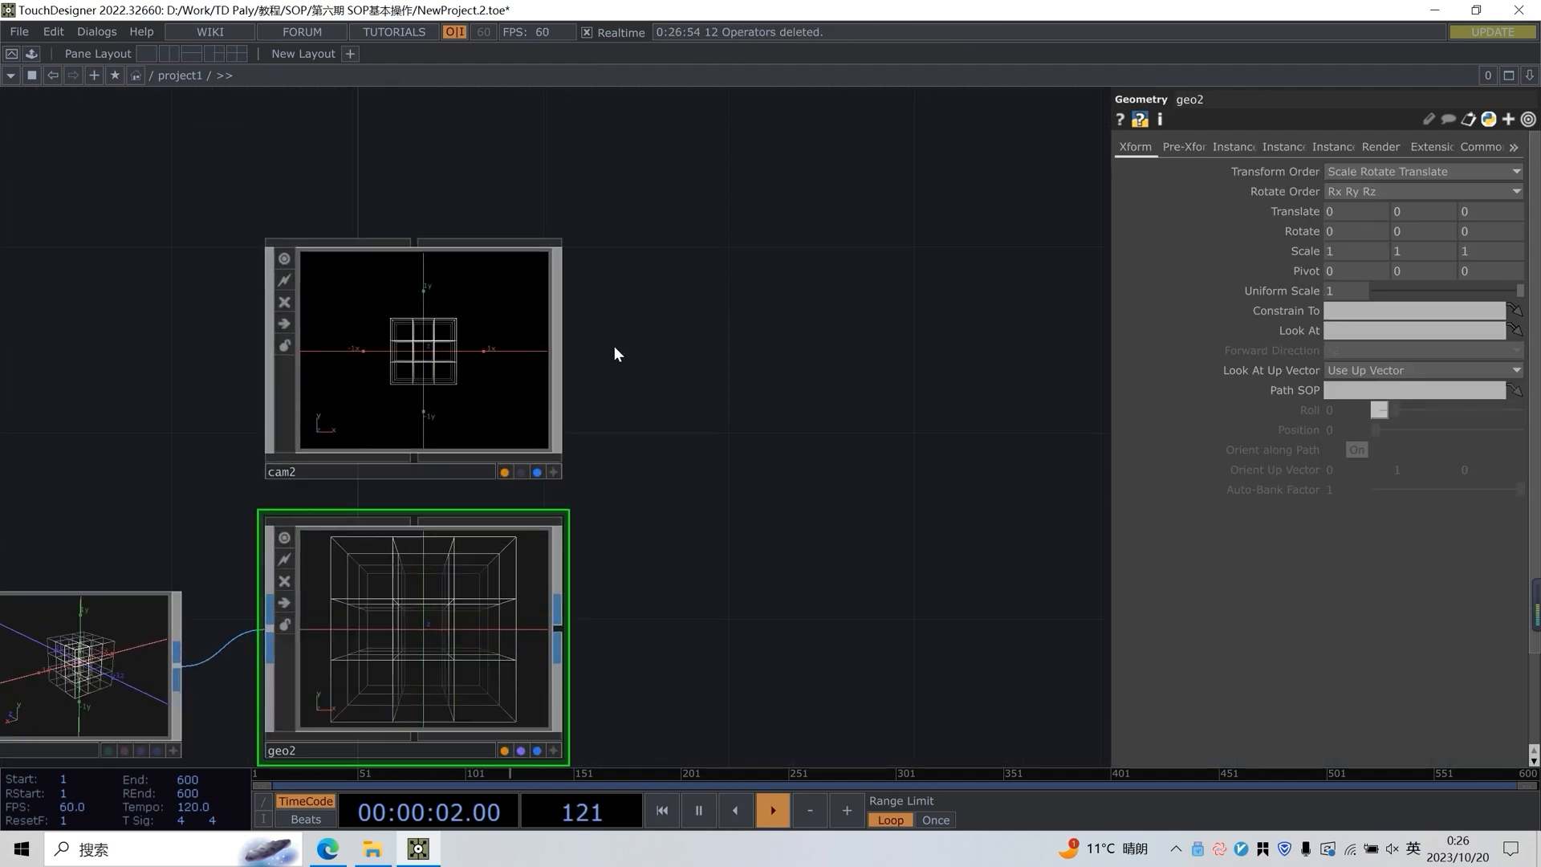
key("Tab")
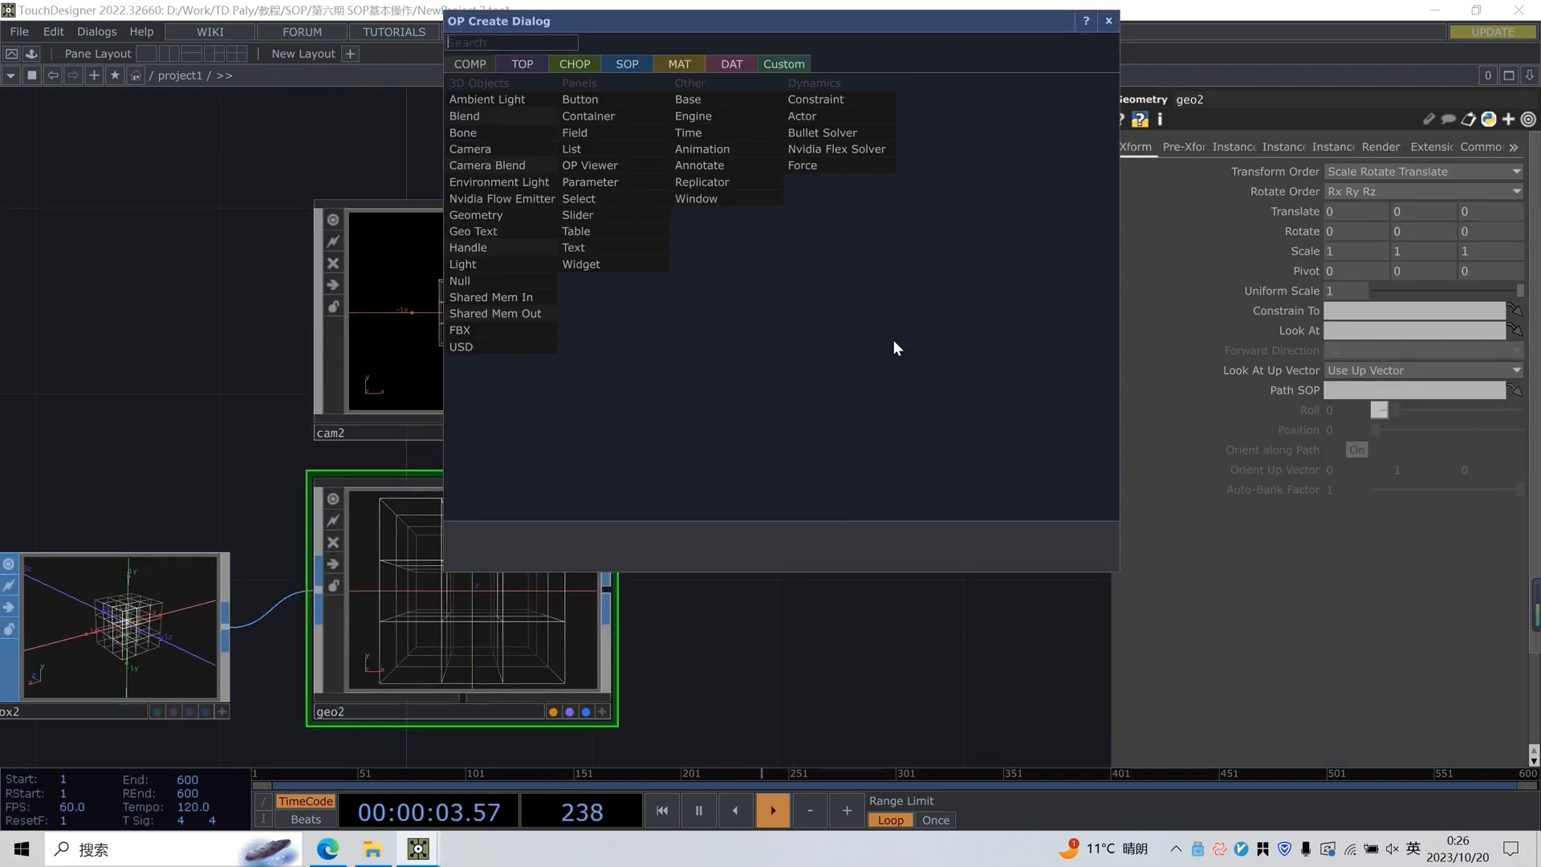
left_click(527, 264)
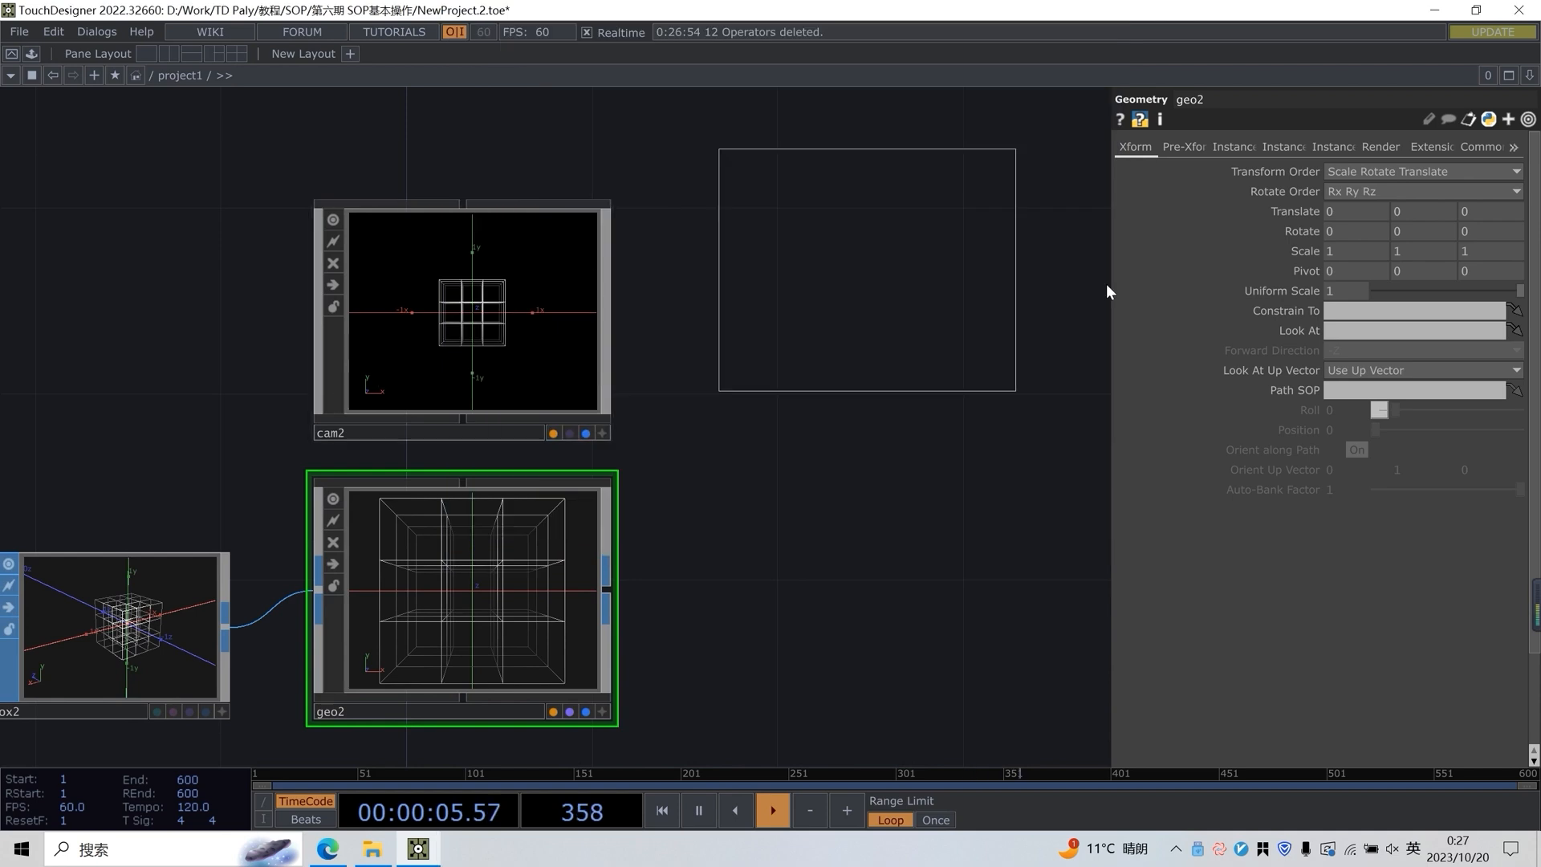
left_click(833, 325)
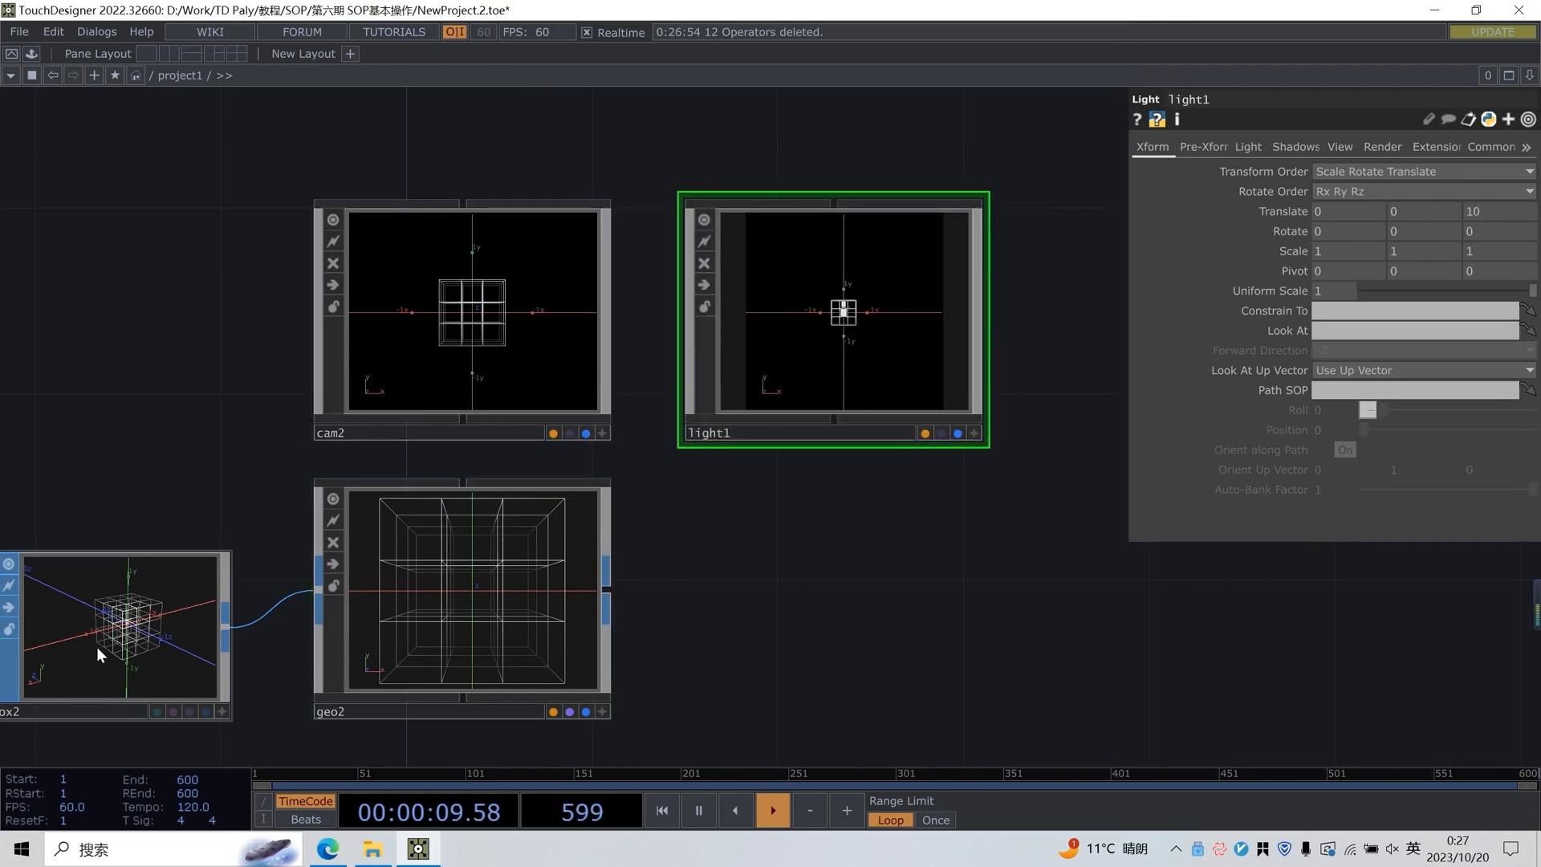
Add a Line MAT and place it below the Geometry COMP
left_click_drag(194, 665, 239, 612)
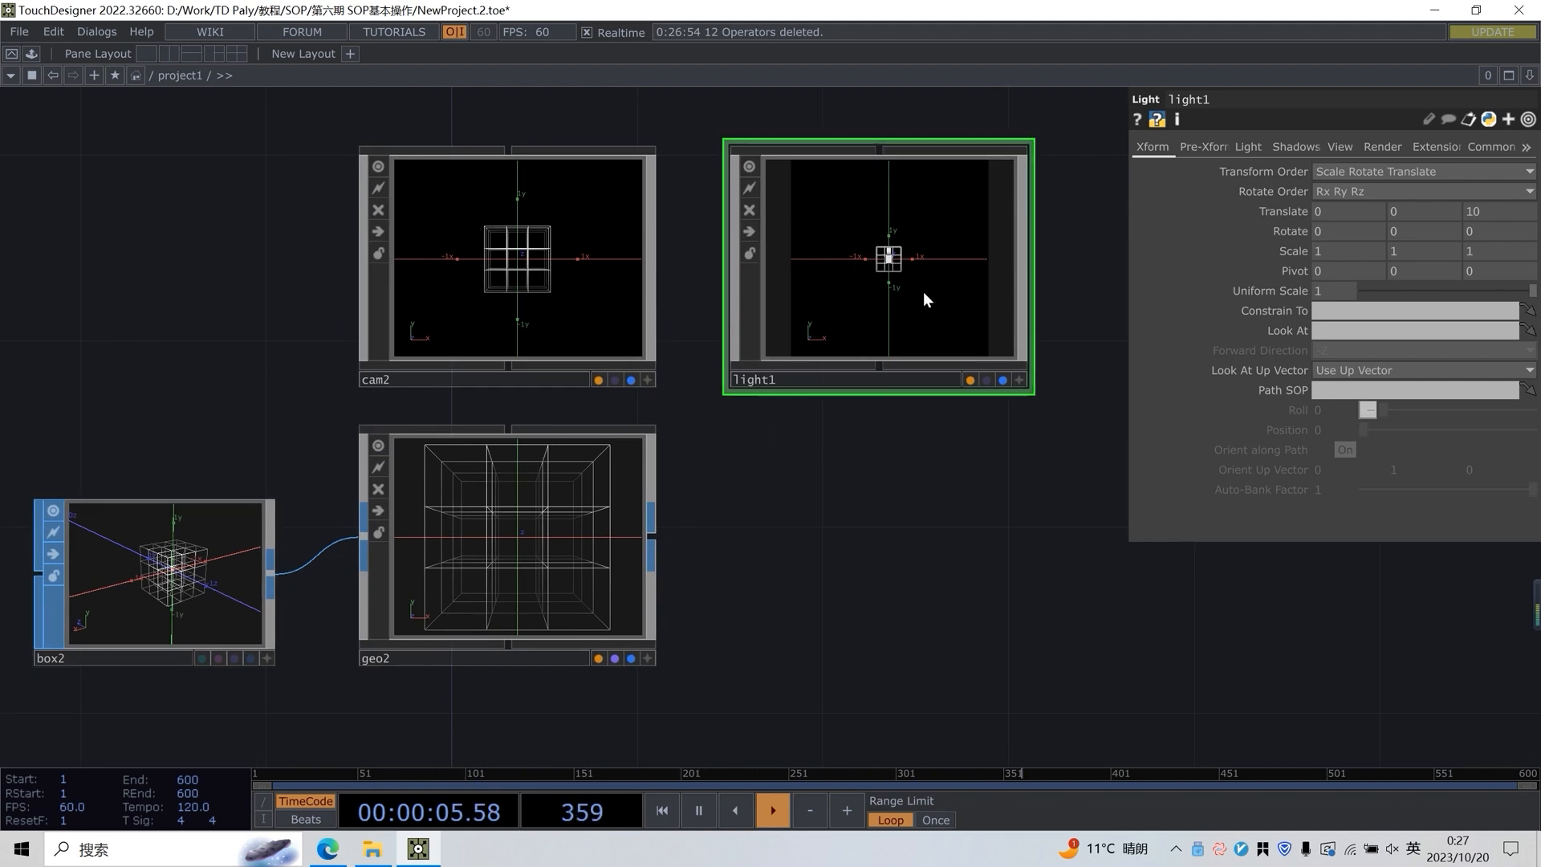
left_click_drag(760, 474, 778, 342)
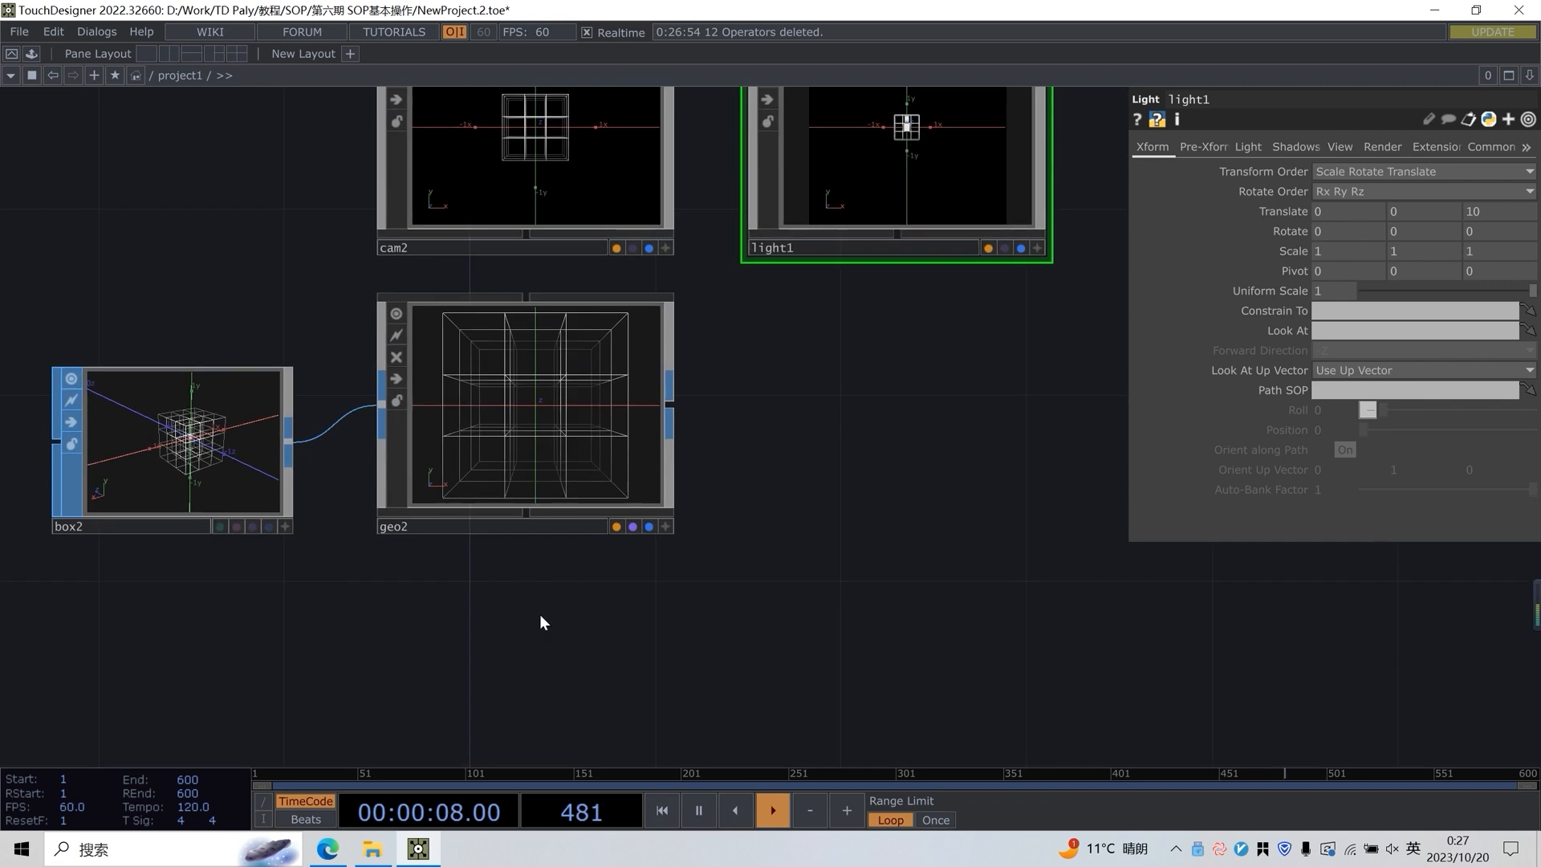
key("Tab")
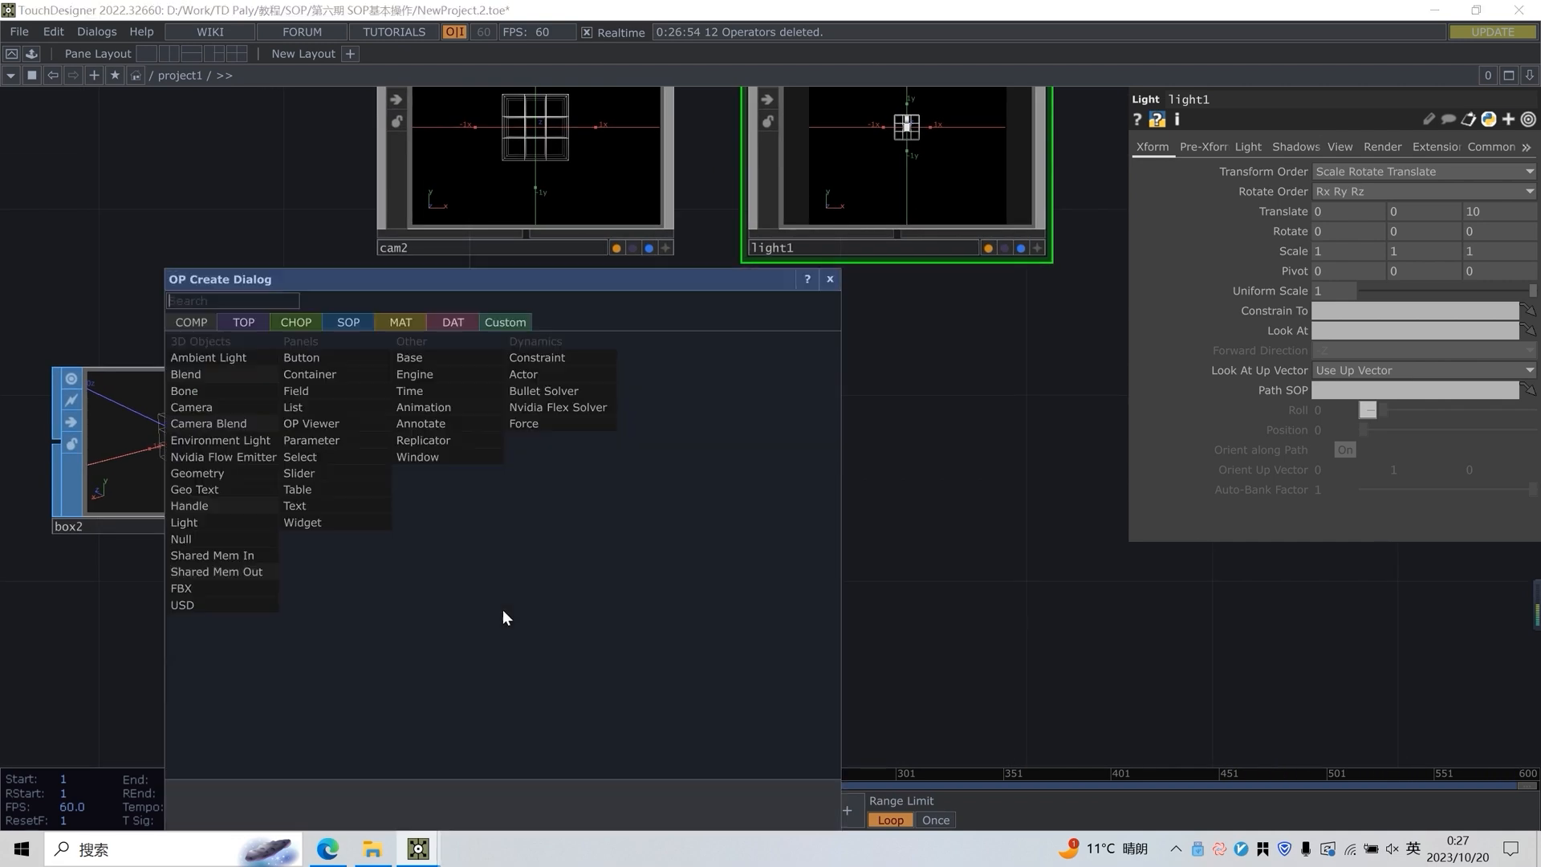
type("li")
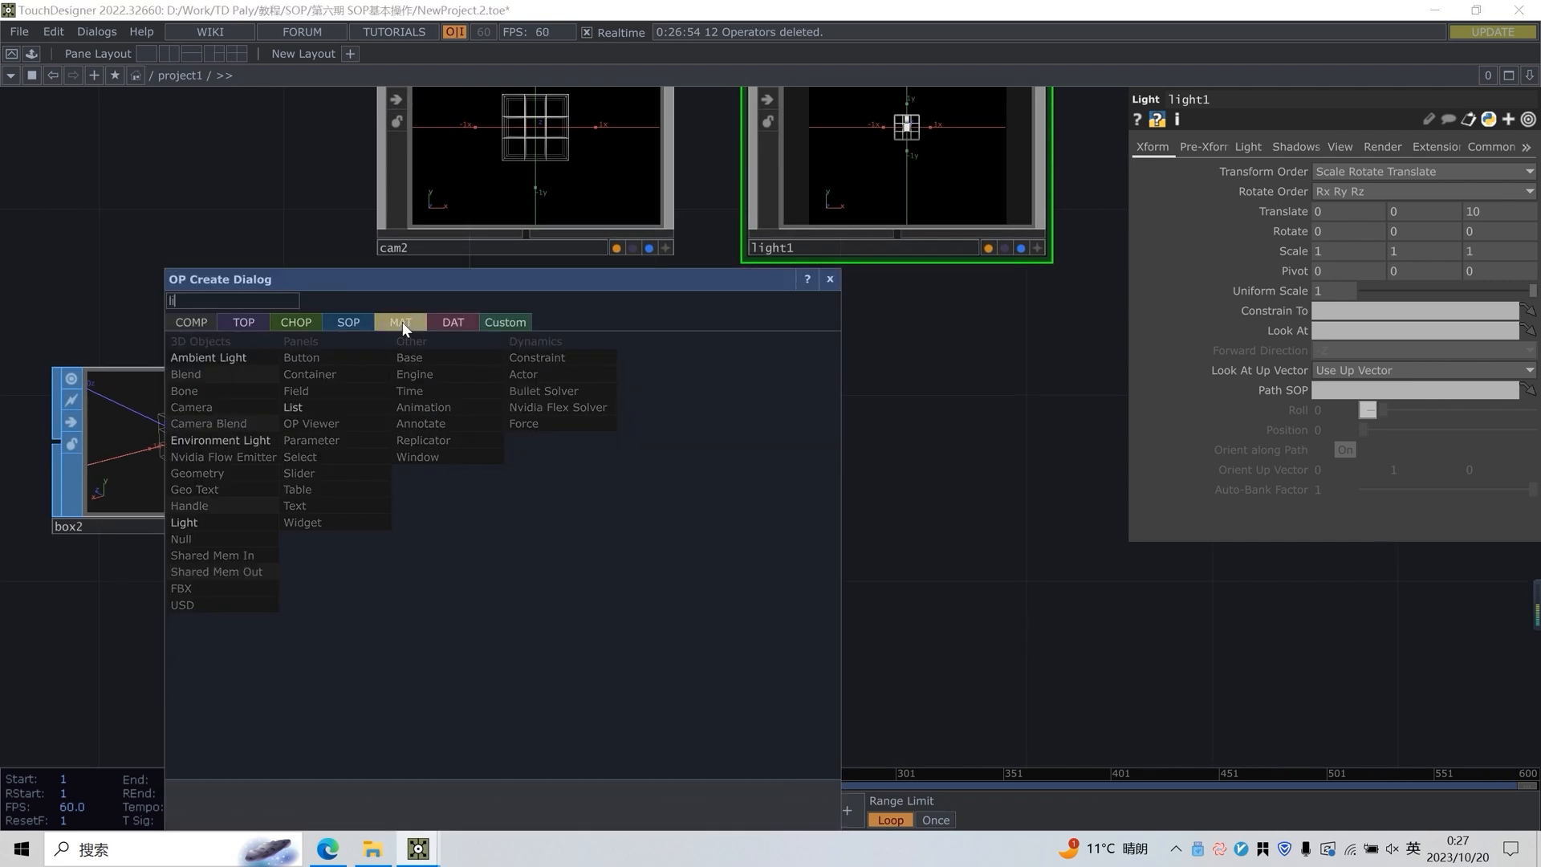
left_click(401, 322)
left_click(220, 402)
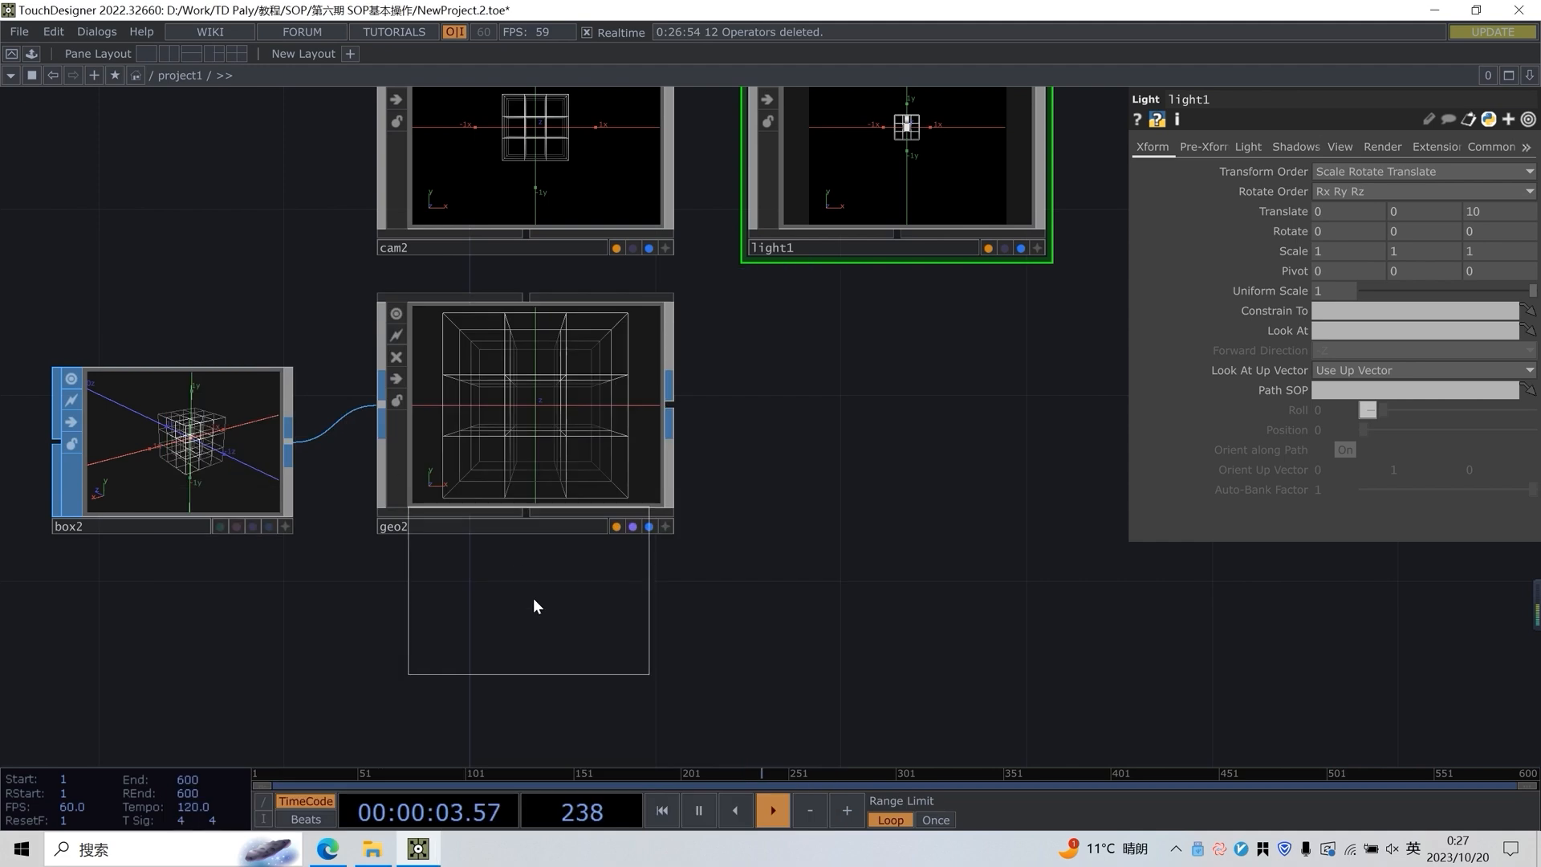
left_click(544, 616)
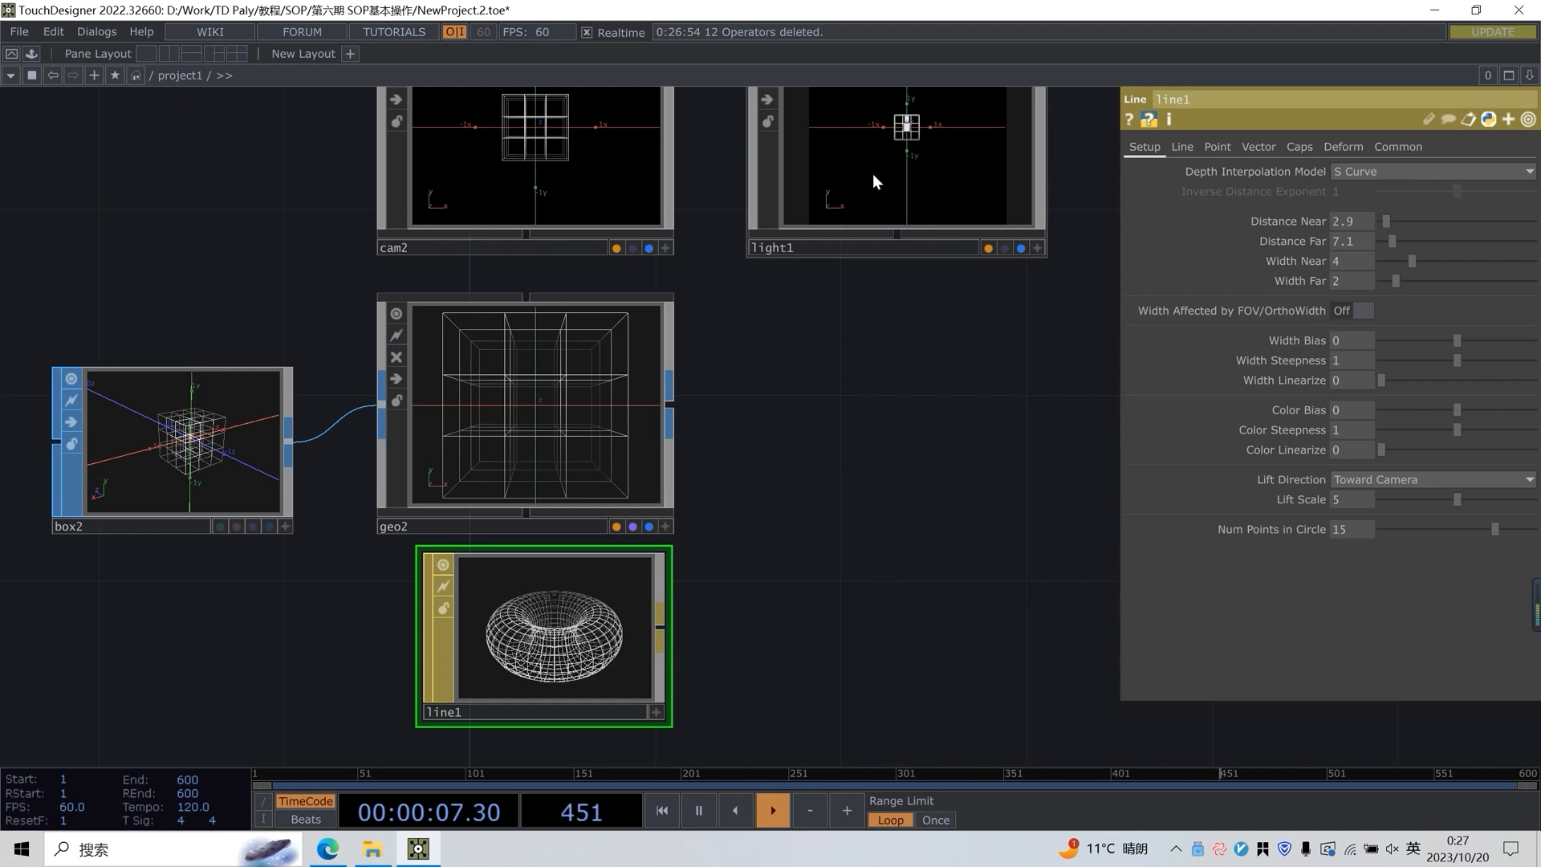
key("Tab")
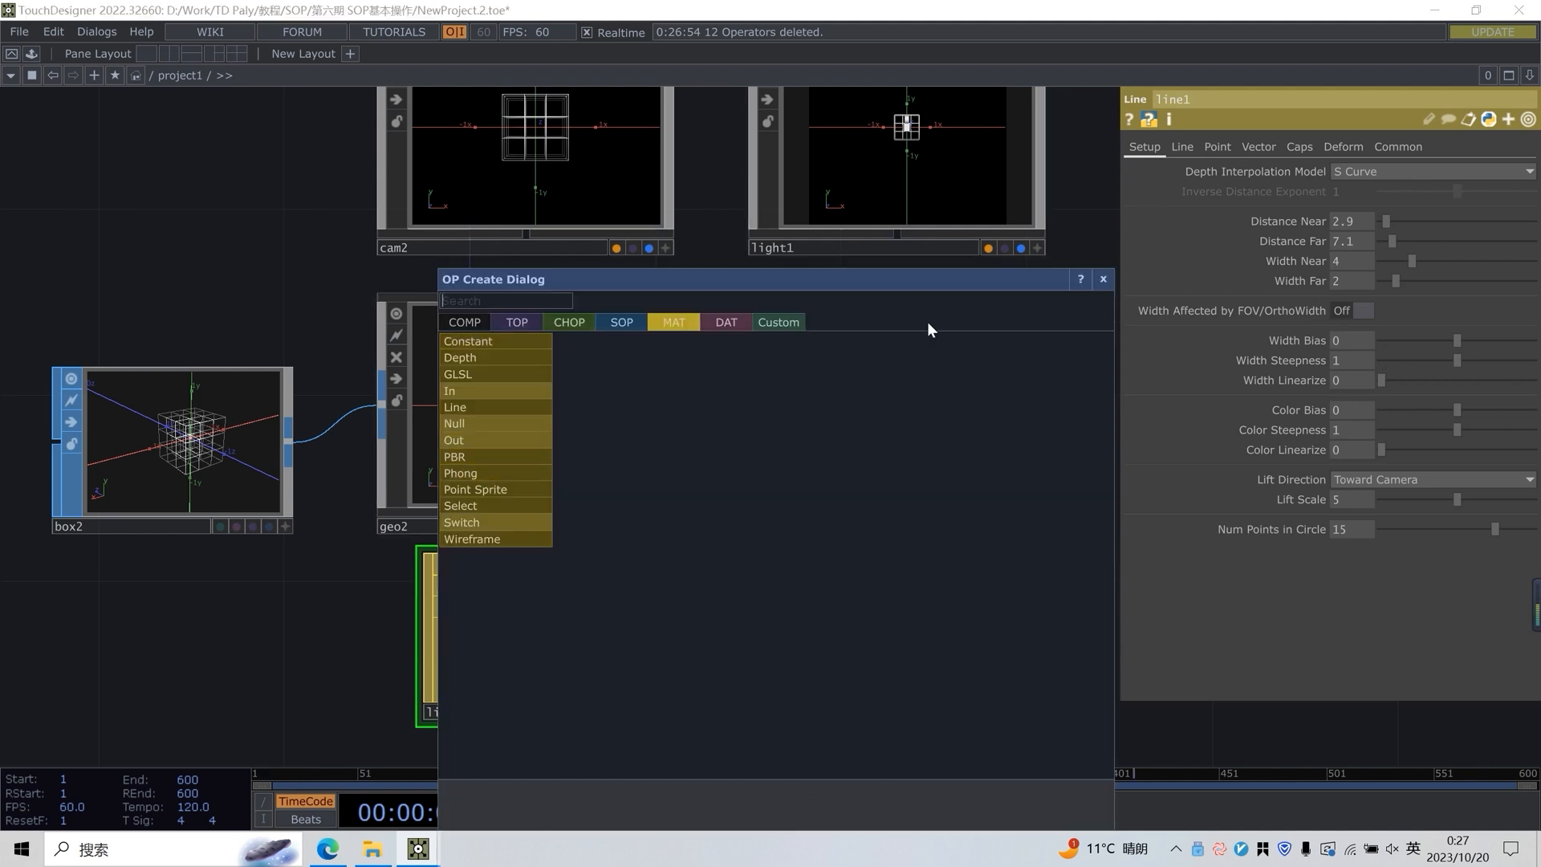
left_click_drag(812, 278, 1196, 261)
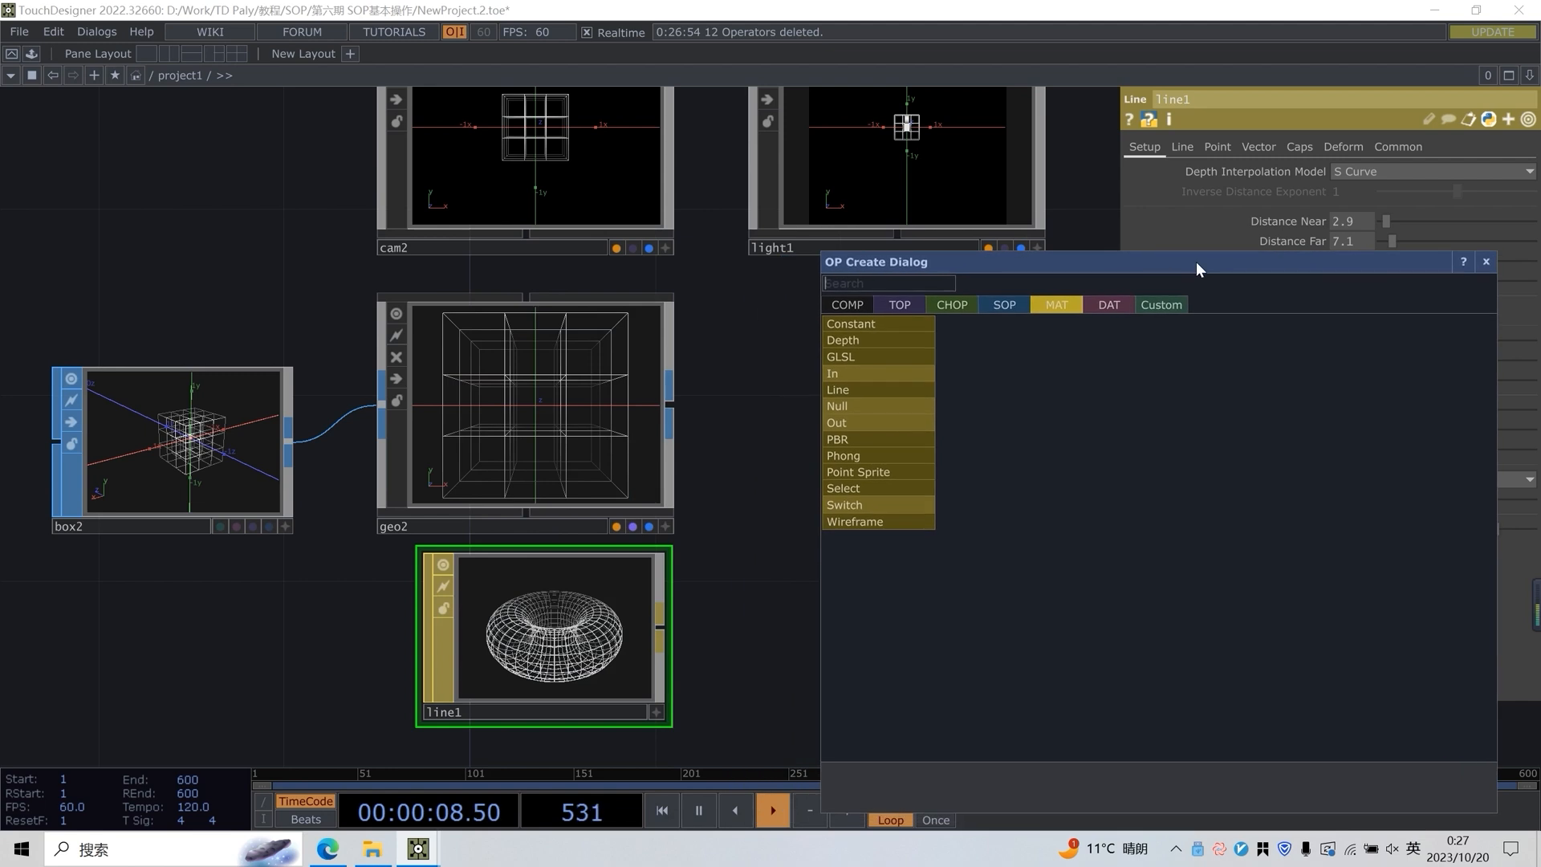
left_click(1486, 262)
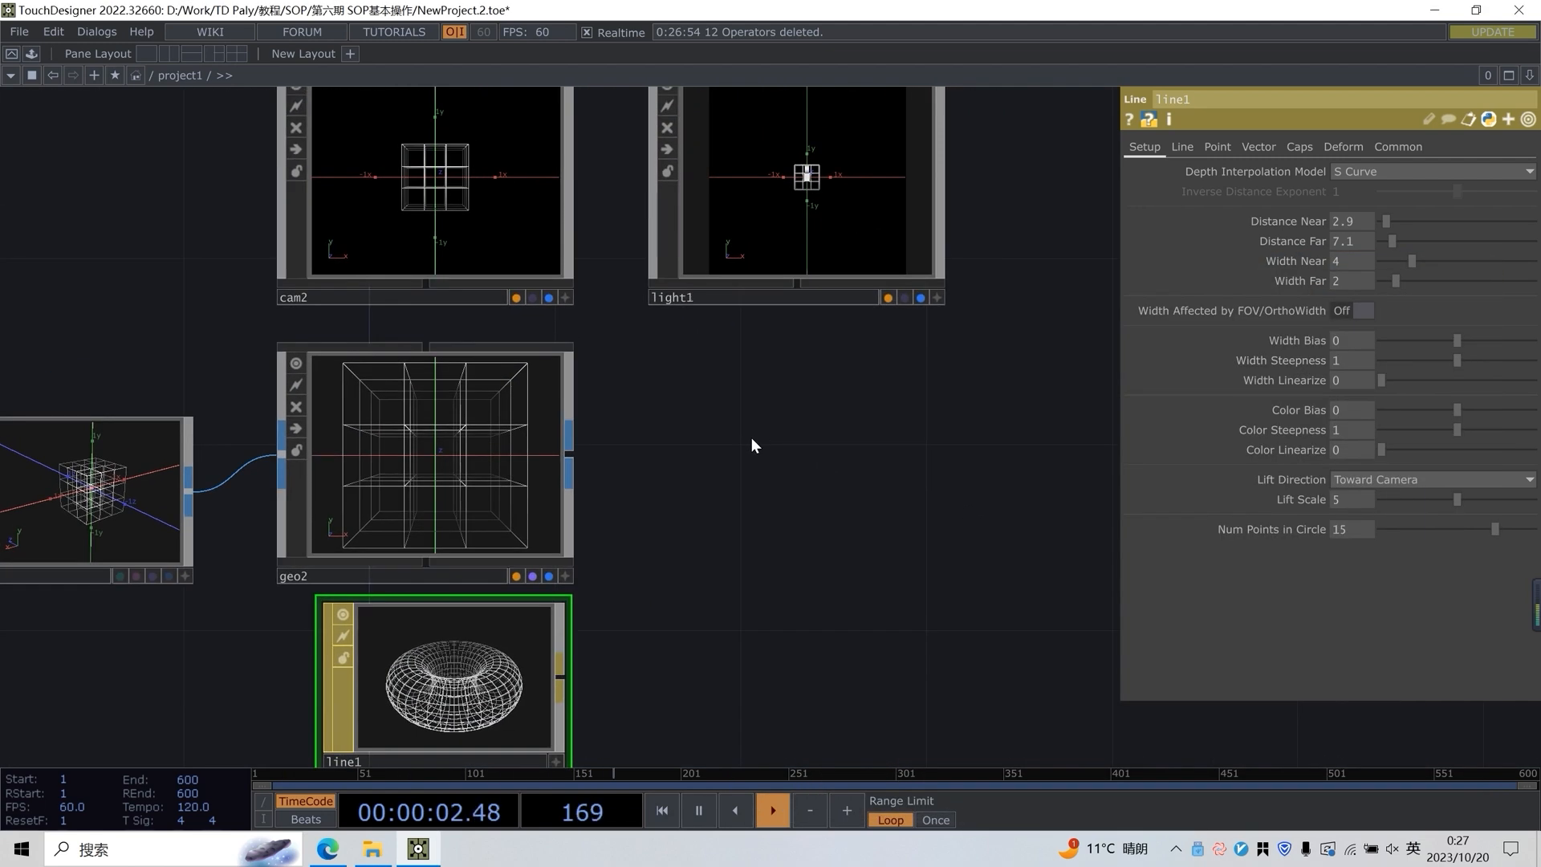
Add a Render TOP beside the Geometry COMP, below the light node
key("h")
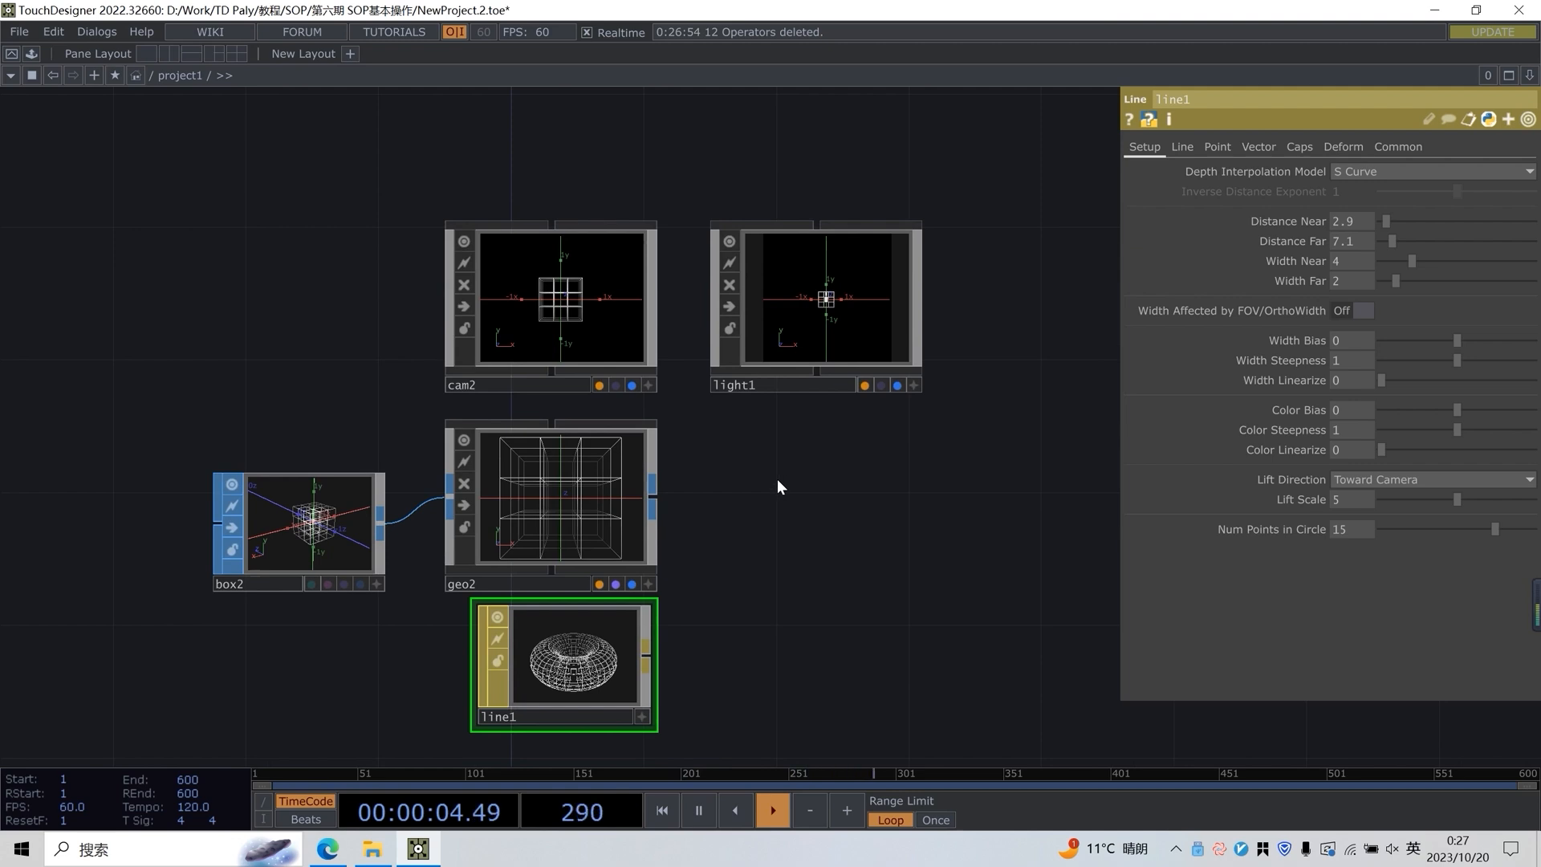
key("Tab")
type("re")
left_click(521, 235)
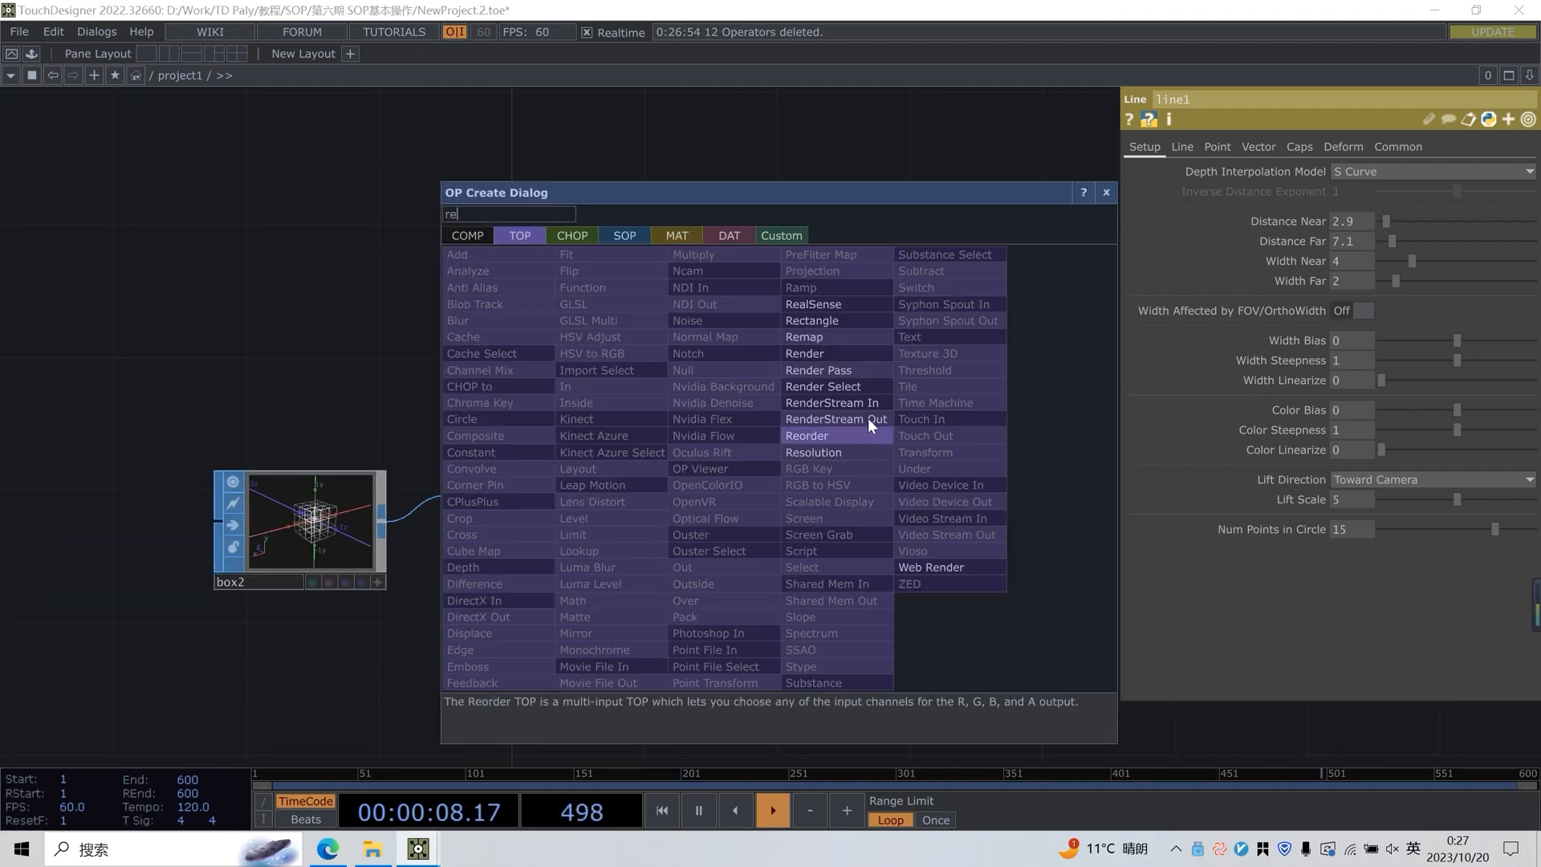
left_click(843, 353)
left_click(798, 507)
scroll(958, 507, "up", 3)
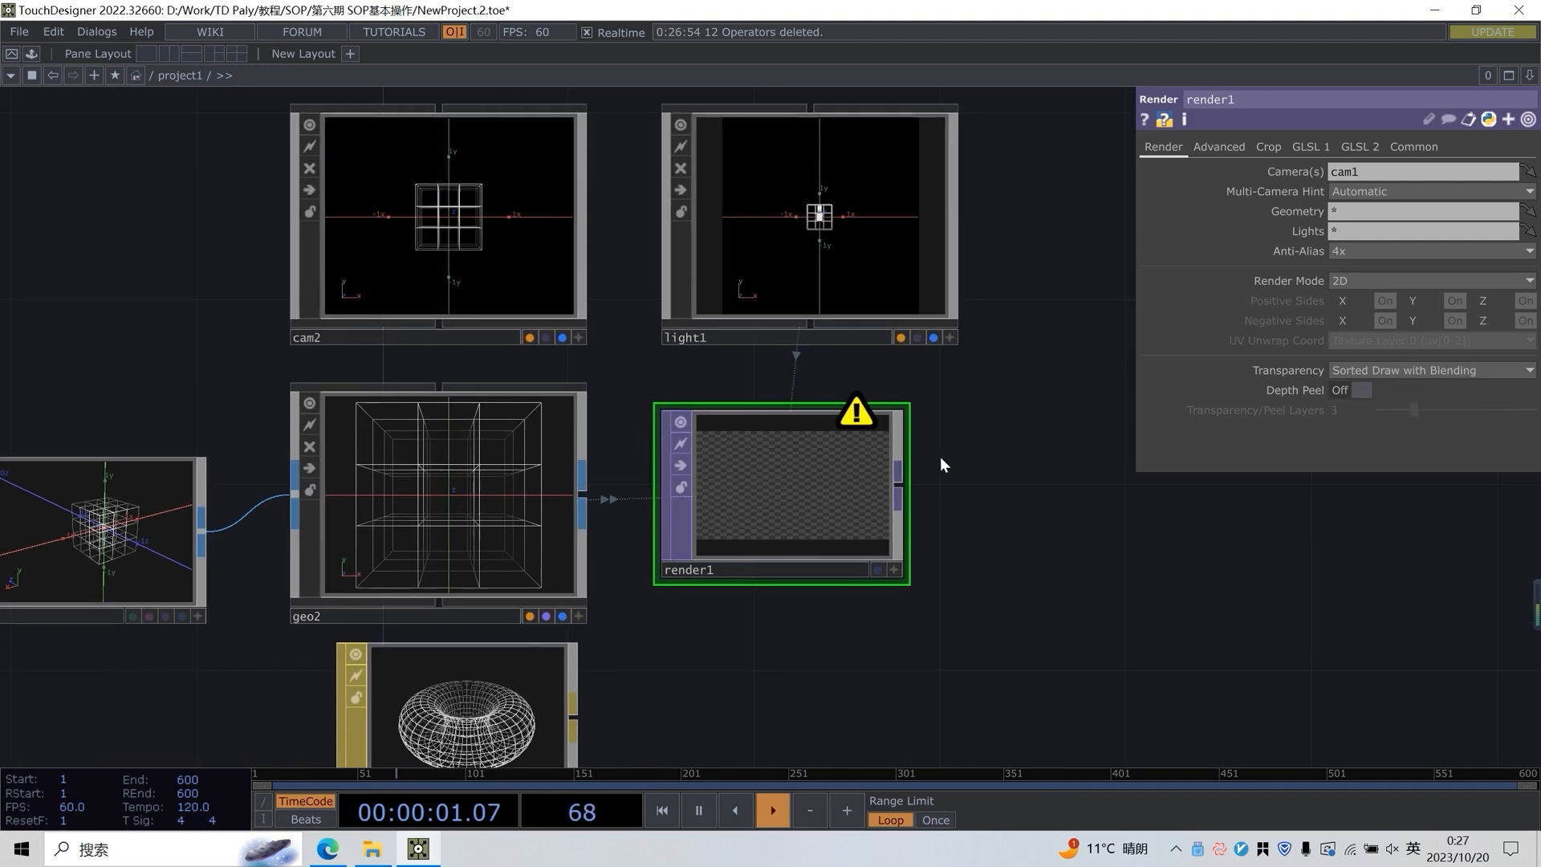
middle_click(904, 516)
scroll(906, 518, "down", 2)
scroll(905, 518, "down", 5)
left_click_drag(900, 434, 812, 188)
left_click_drag(1015, 467, 996, 559)
scroll(870, 377, "up", 4)
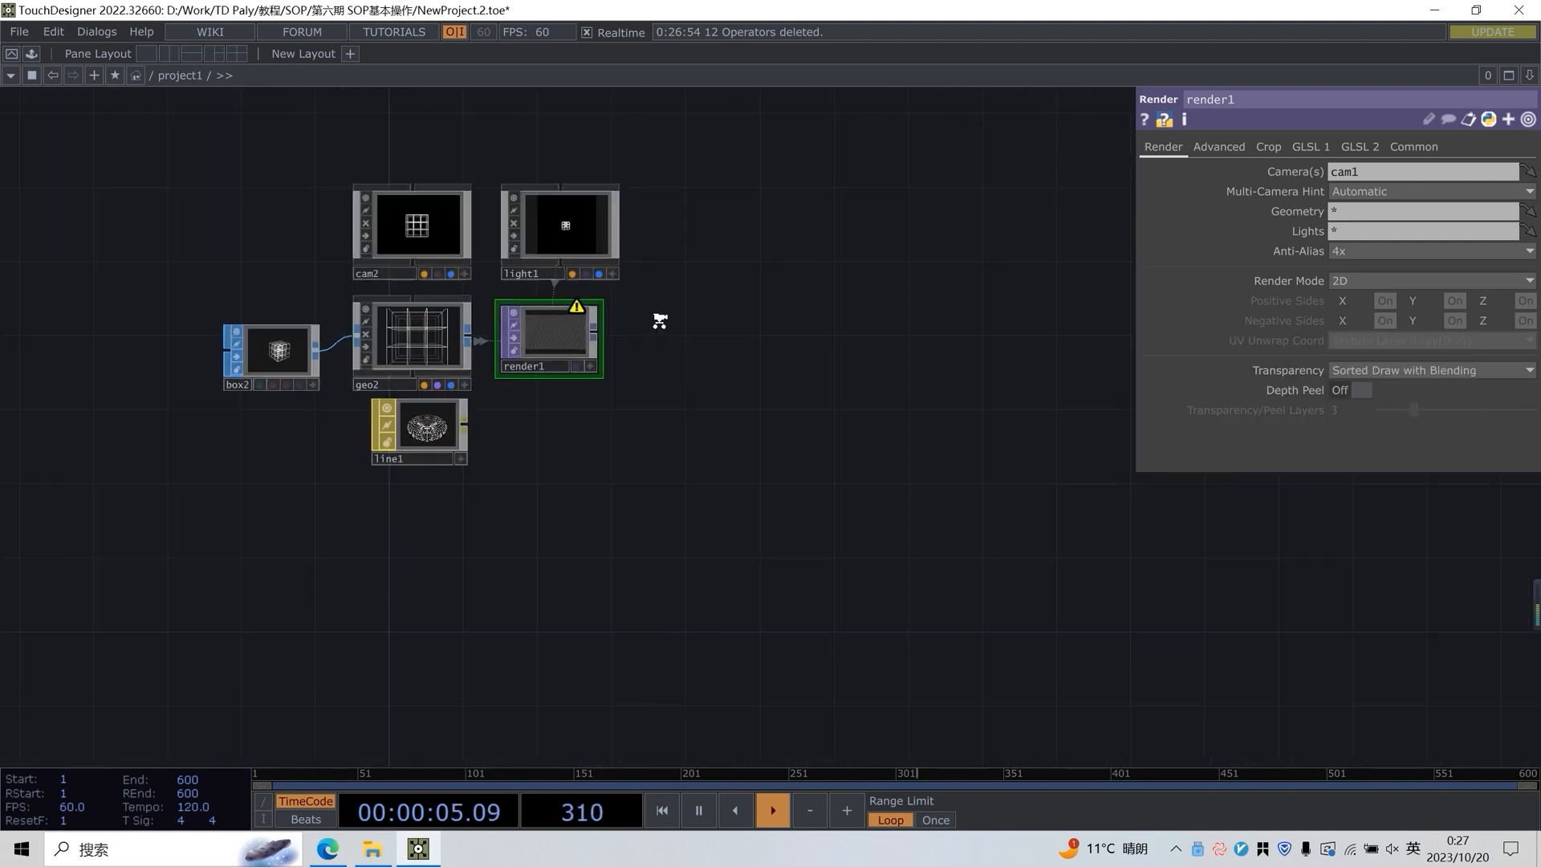
Check the Render TOP's camera setting and read the node's warning information
scroll(665, 321, "up", 5)
left_click_drag(893, 430, 961, 451)
left_click(1366, 172)
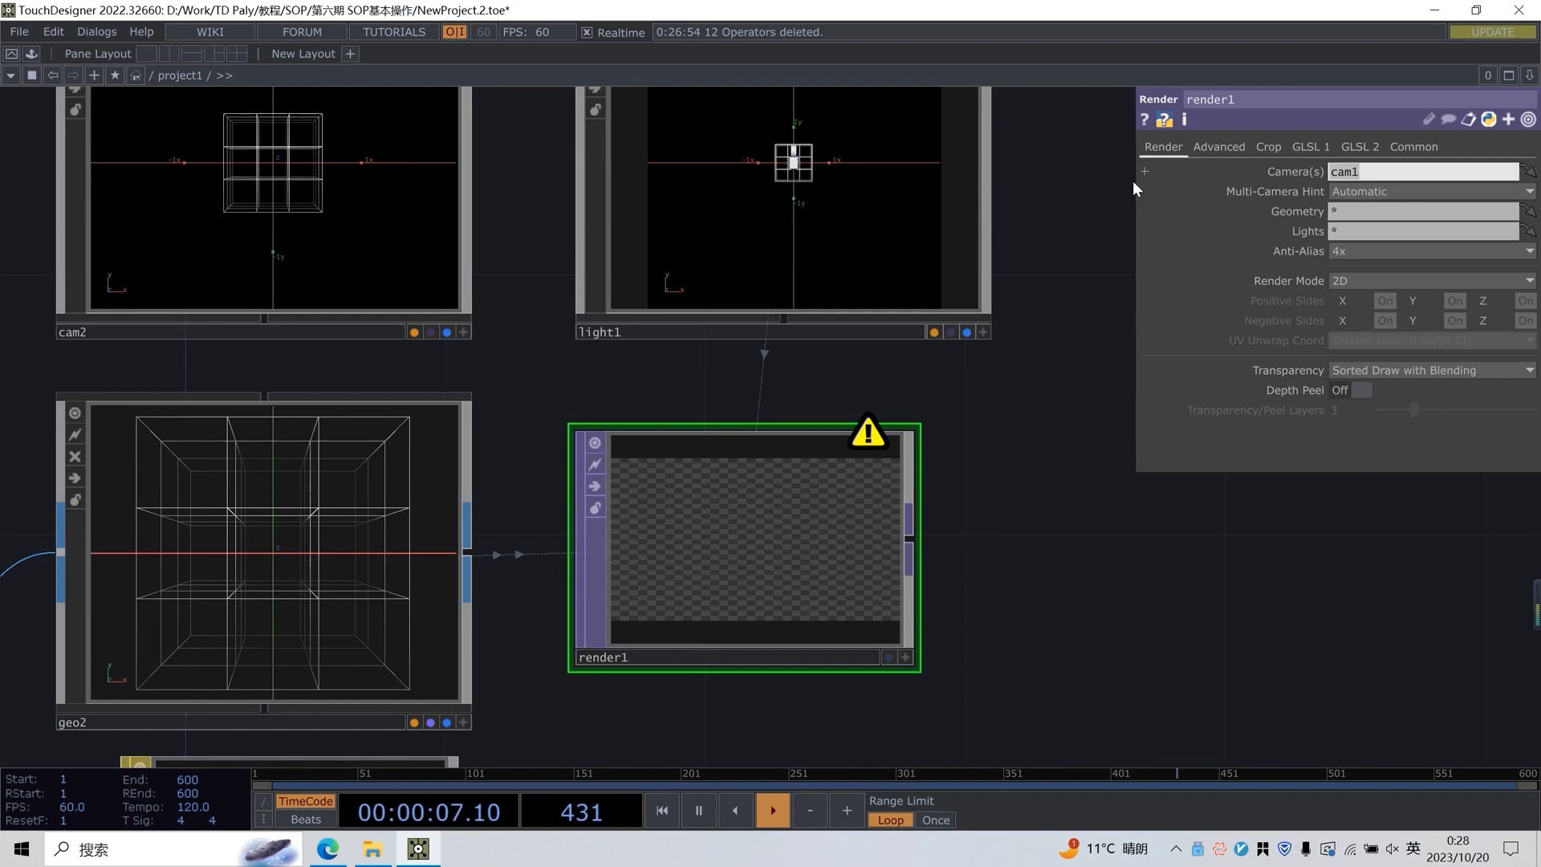
left_click_drag(1106, 496, 1143, 511)
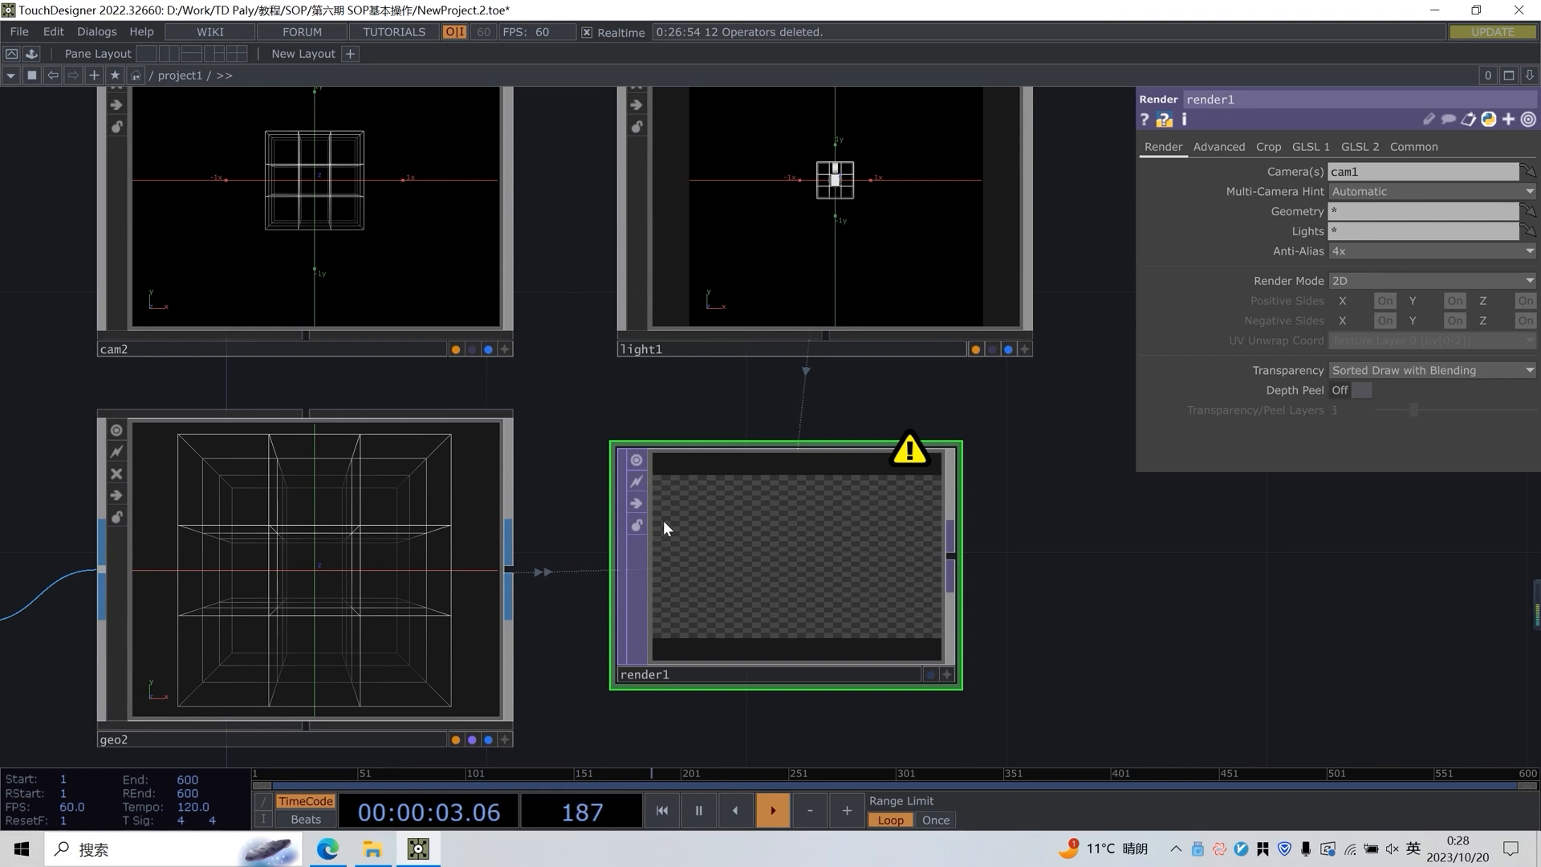
left_click_drag(590, 408, 614, 420)
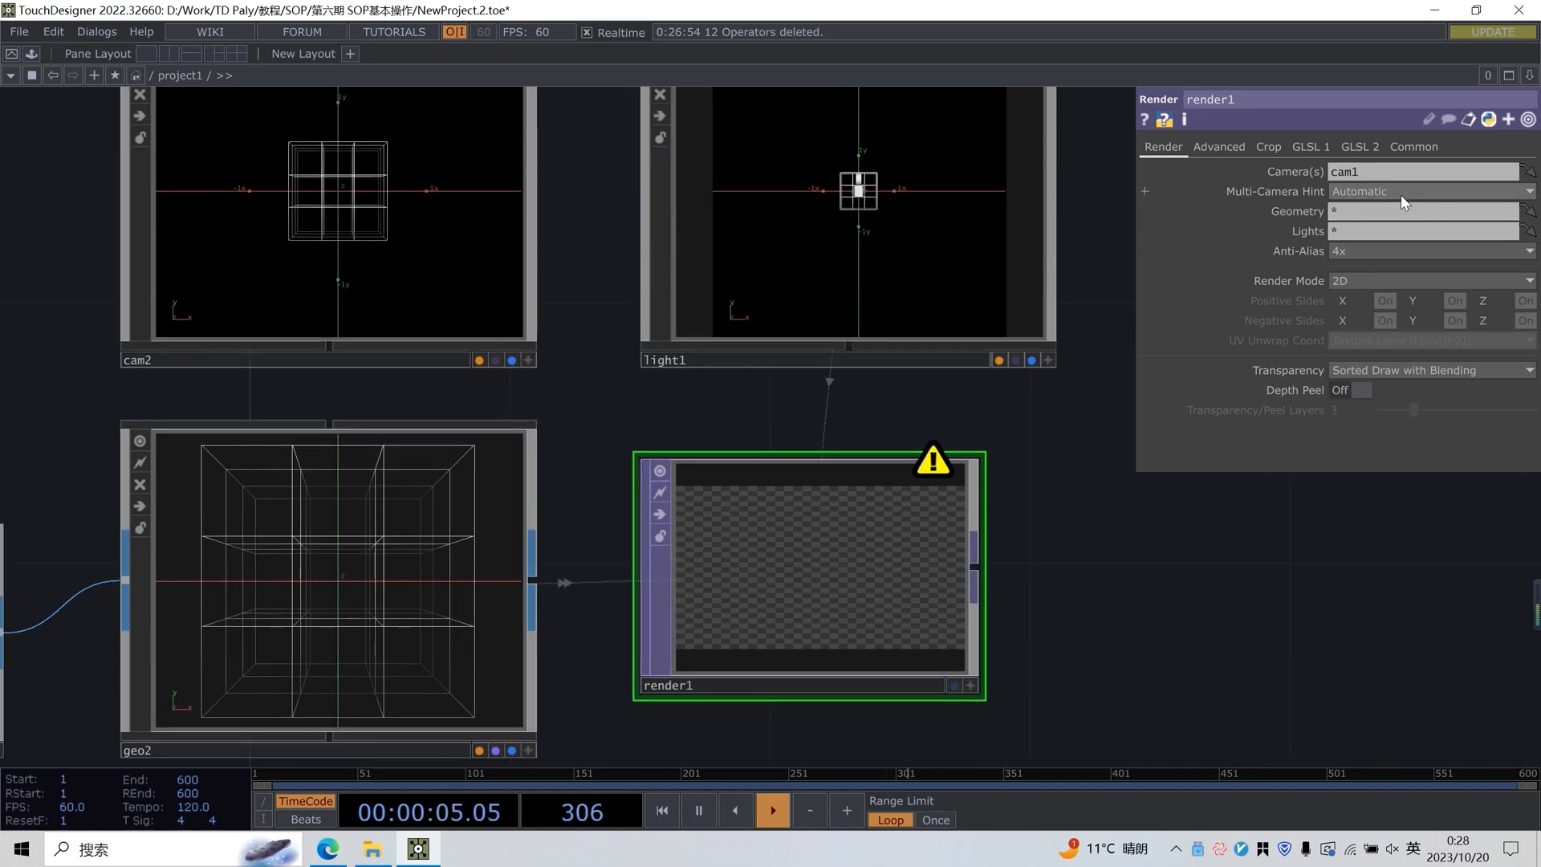
left_click(1353, 174)
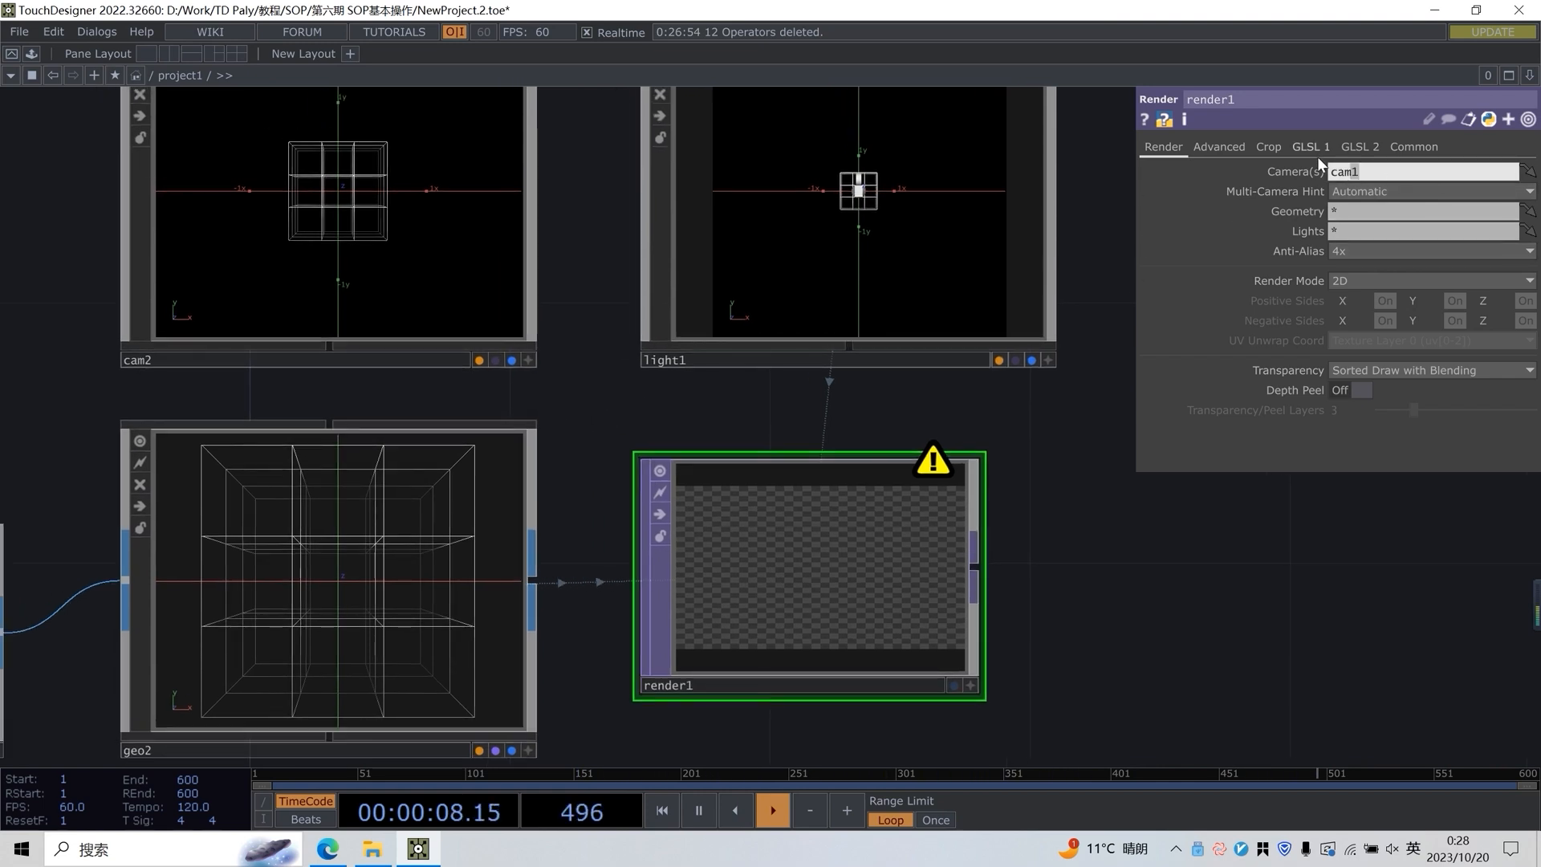
middle_click(924, 462)
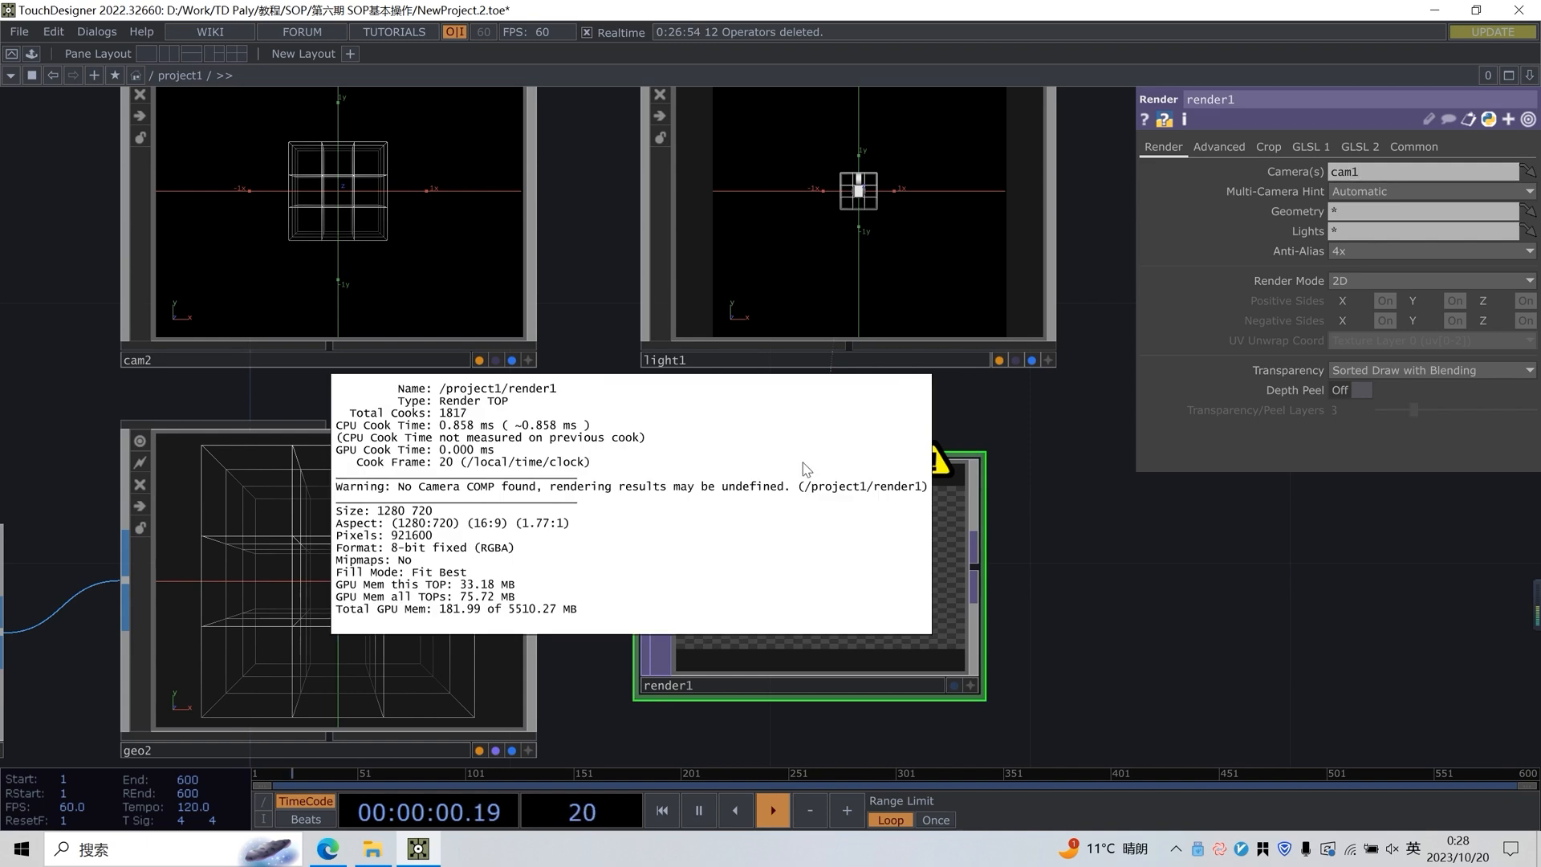
left_click(496, 495)
Set the Render TOP's camera to cam2 and check the rendered image
scroll(697, 465, "down", 9)
left_click_drag(496, 440, 345, 244)
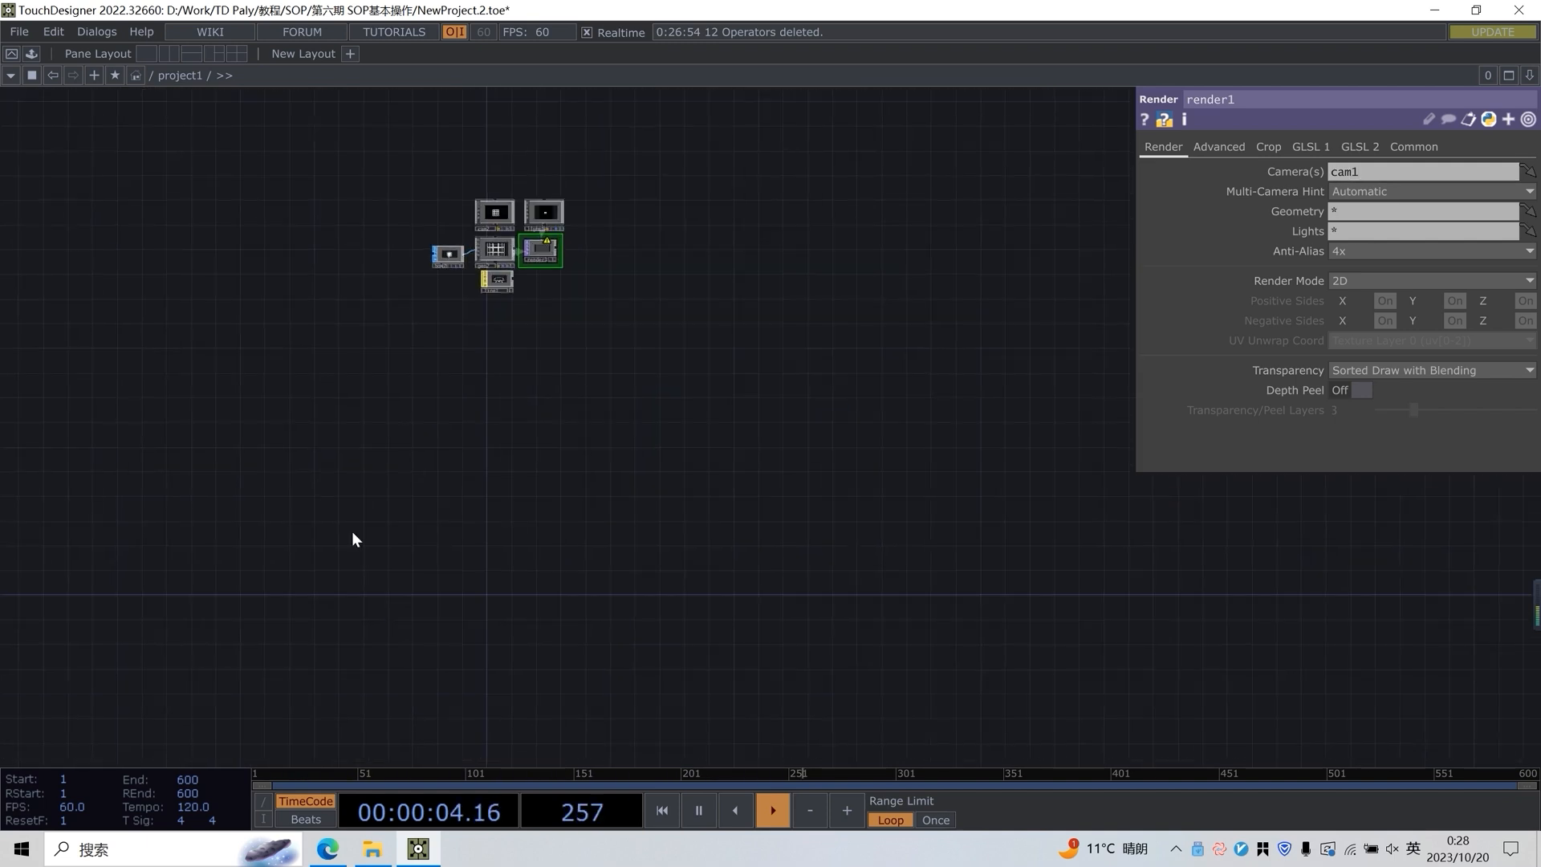
scroll(509, 208, "up", 8)
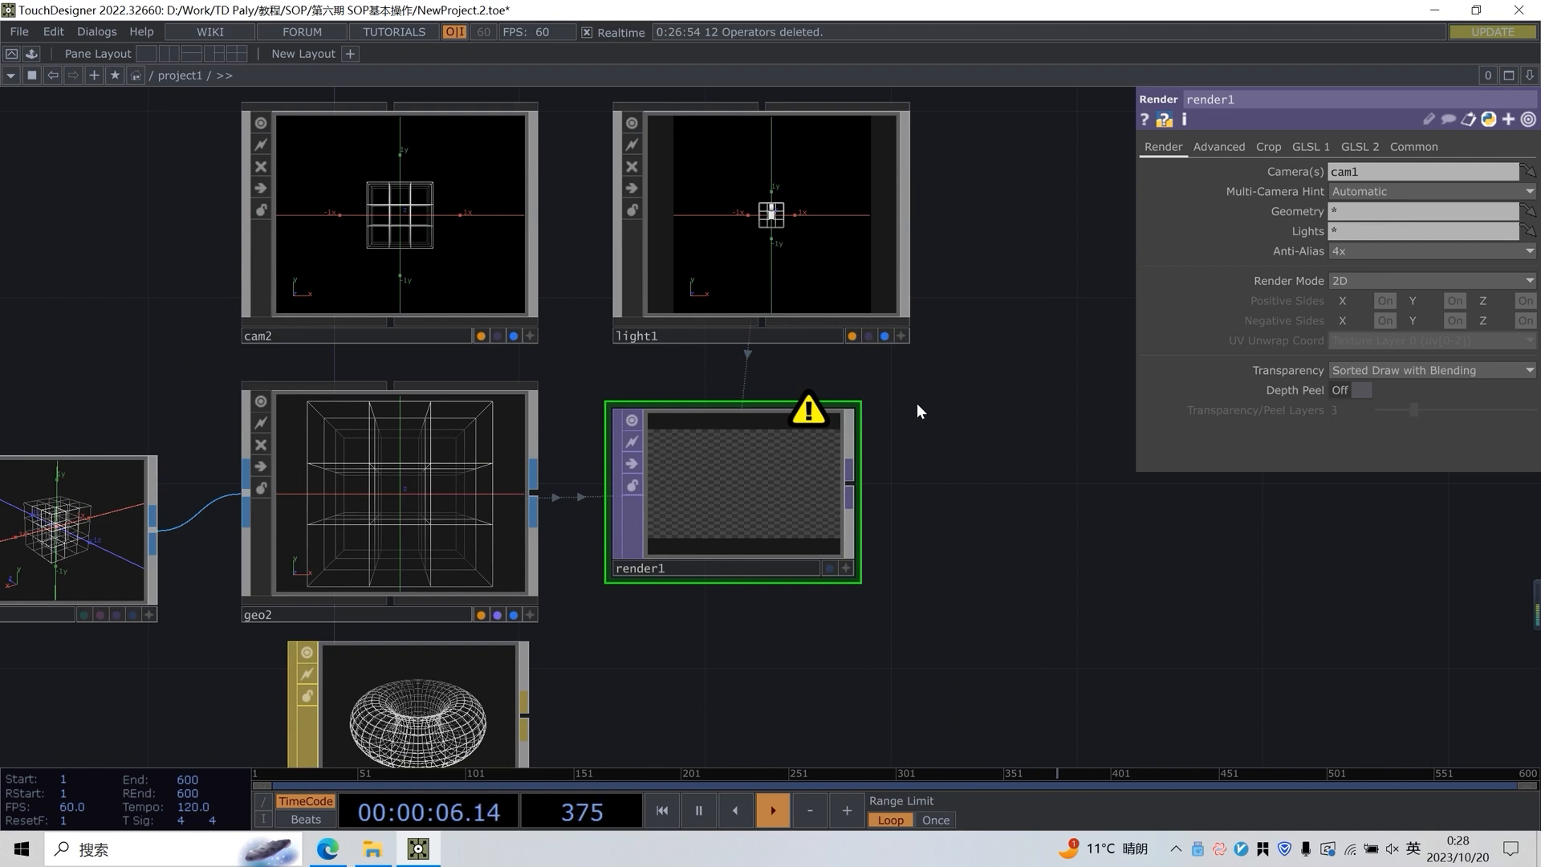
left_click_drag(916, 403, 928, 421)
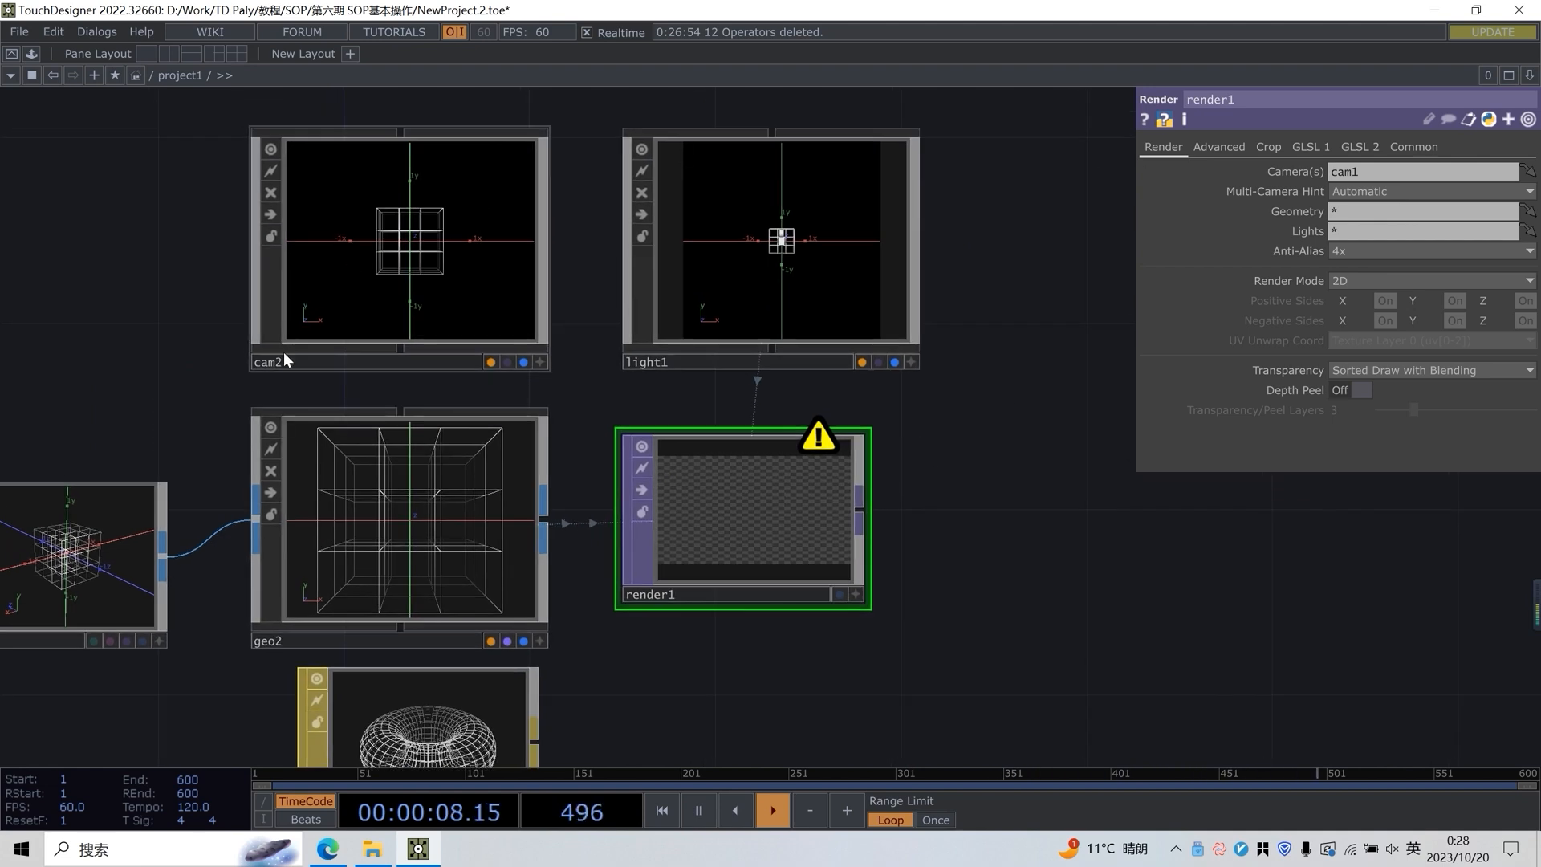
left_click_drag(296, 361, 1364, 170)
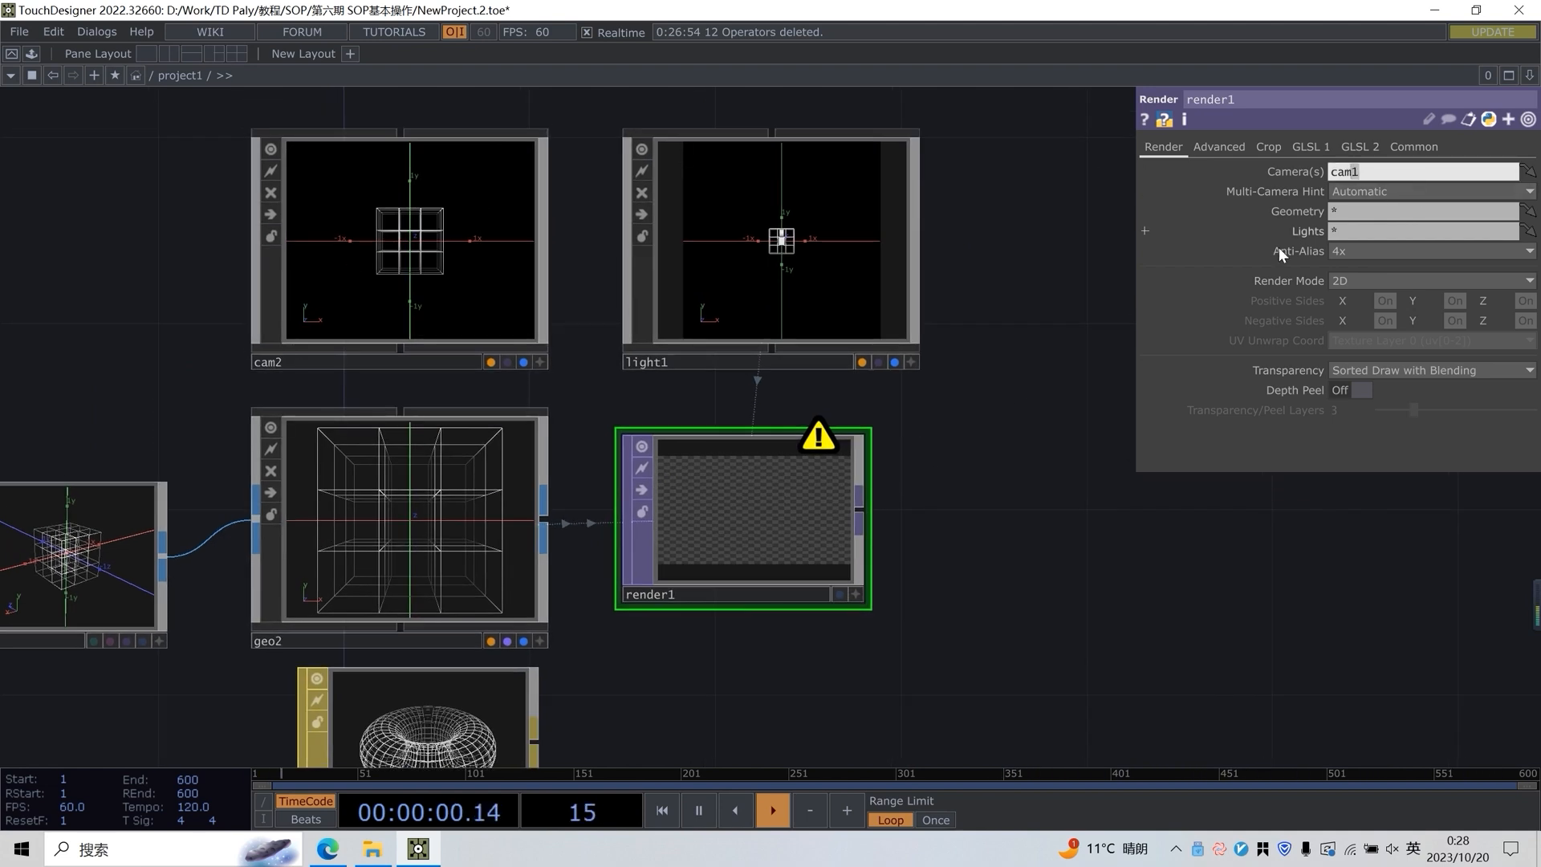
scroll(763, 513, "up", 10)
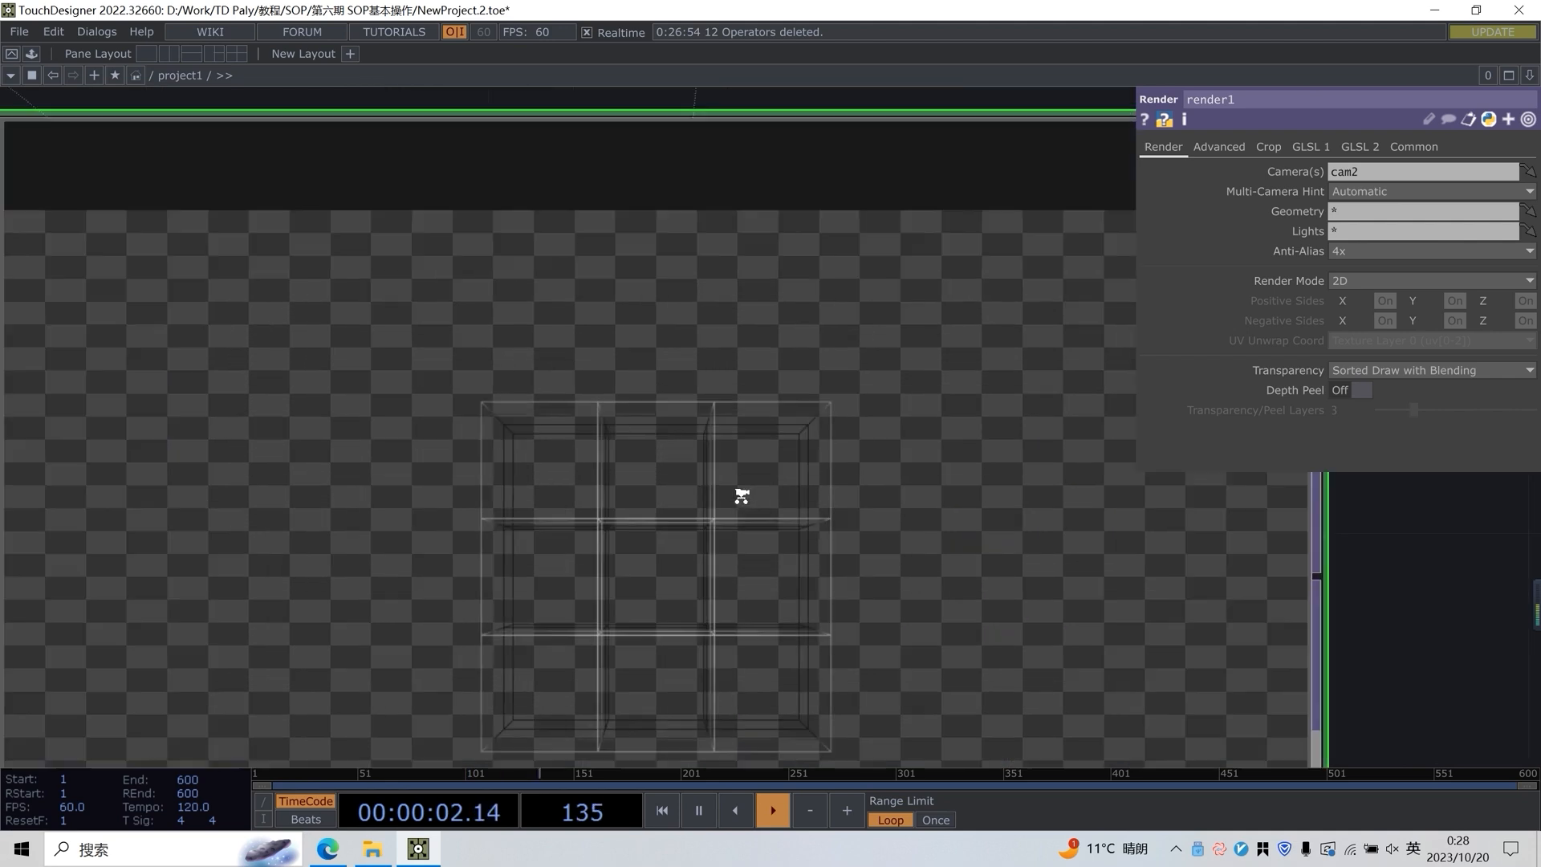
scroll(659, 470, "down", 10)
Turn off Use Divisions on the box2 SOP
left_click(753, 523)
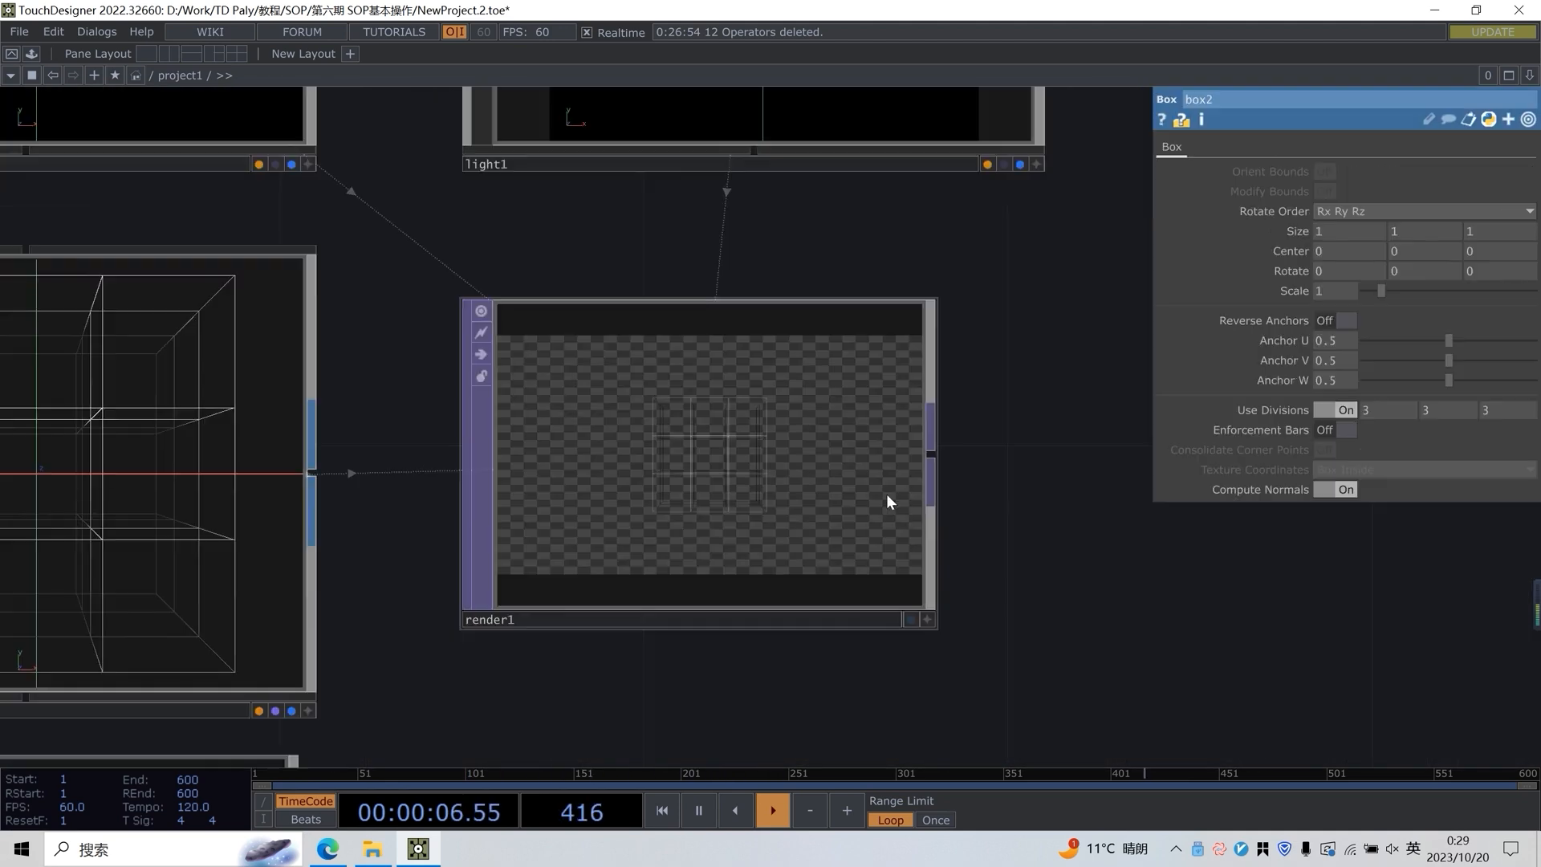
scroll(843, 481, "up", 5)
scroll(551, 382, "down", 3)
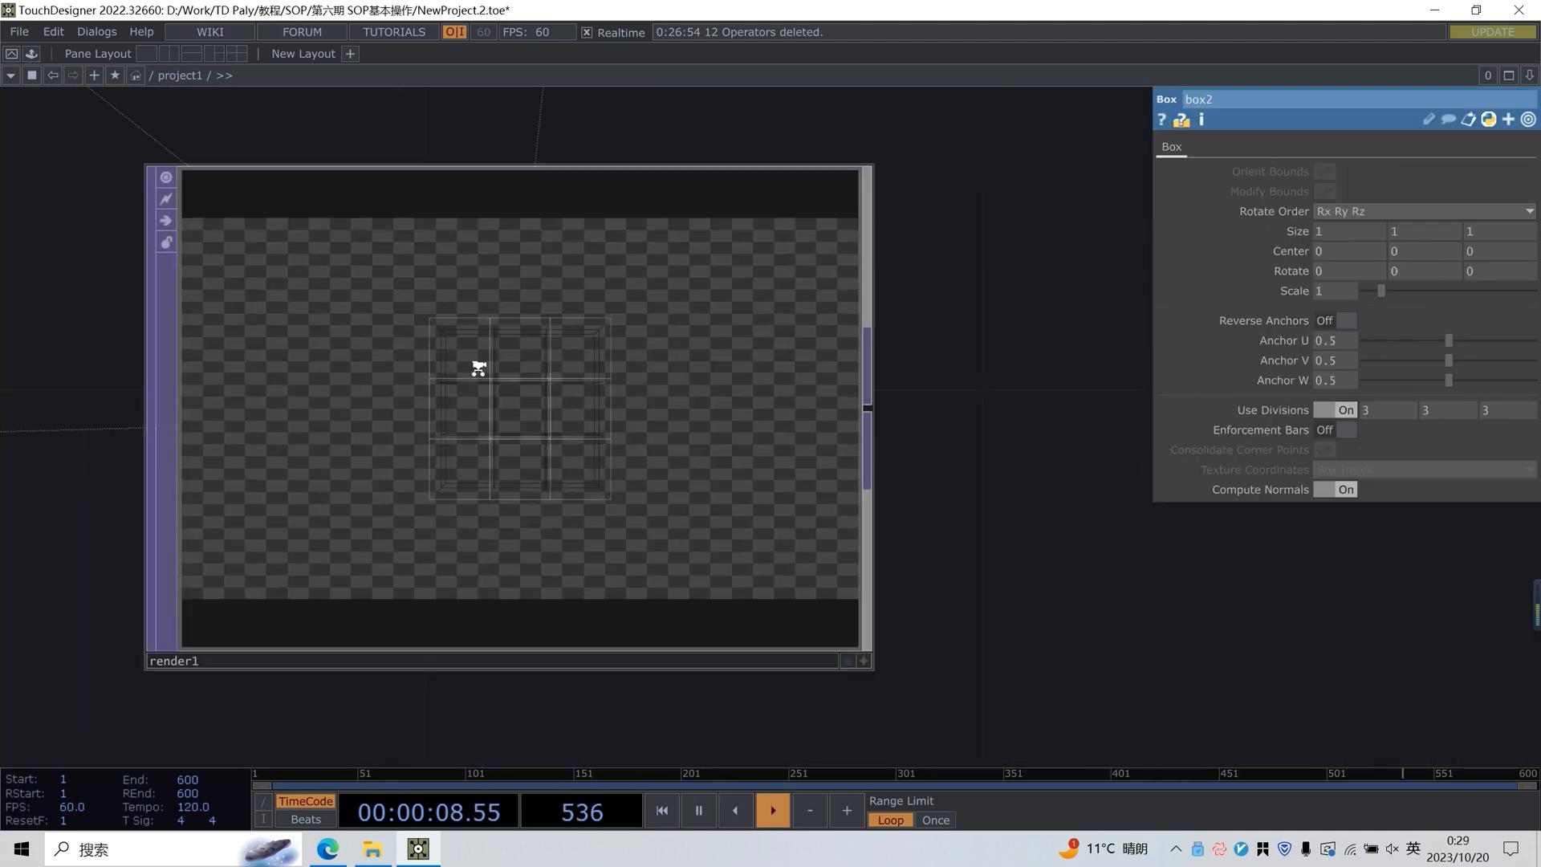
scroll(468, 368, "up", 4)
scroll(519, 393, "down", 5)
left_click_drag(539, 549, 838, 549)
left_click_drag(219, 338, 319, 397)
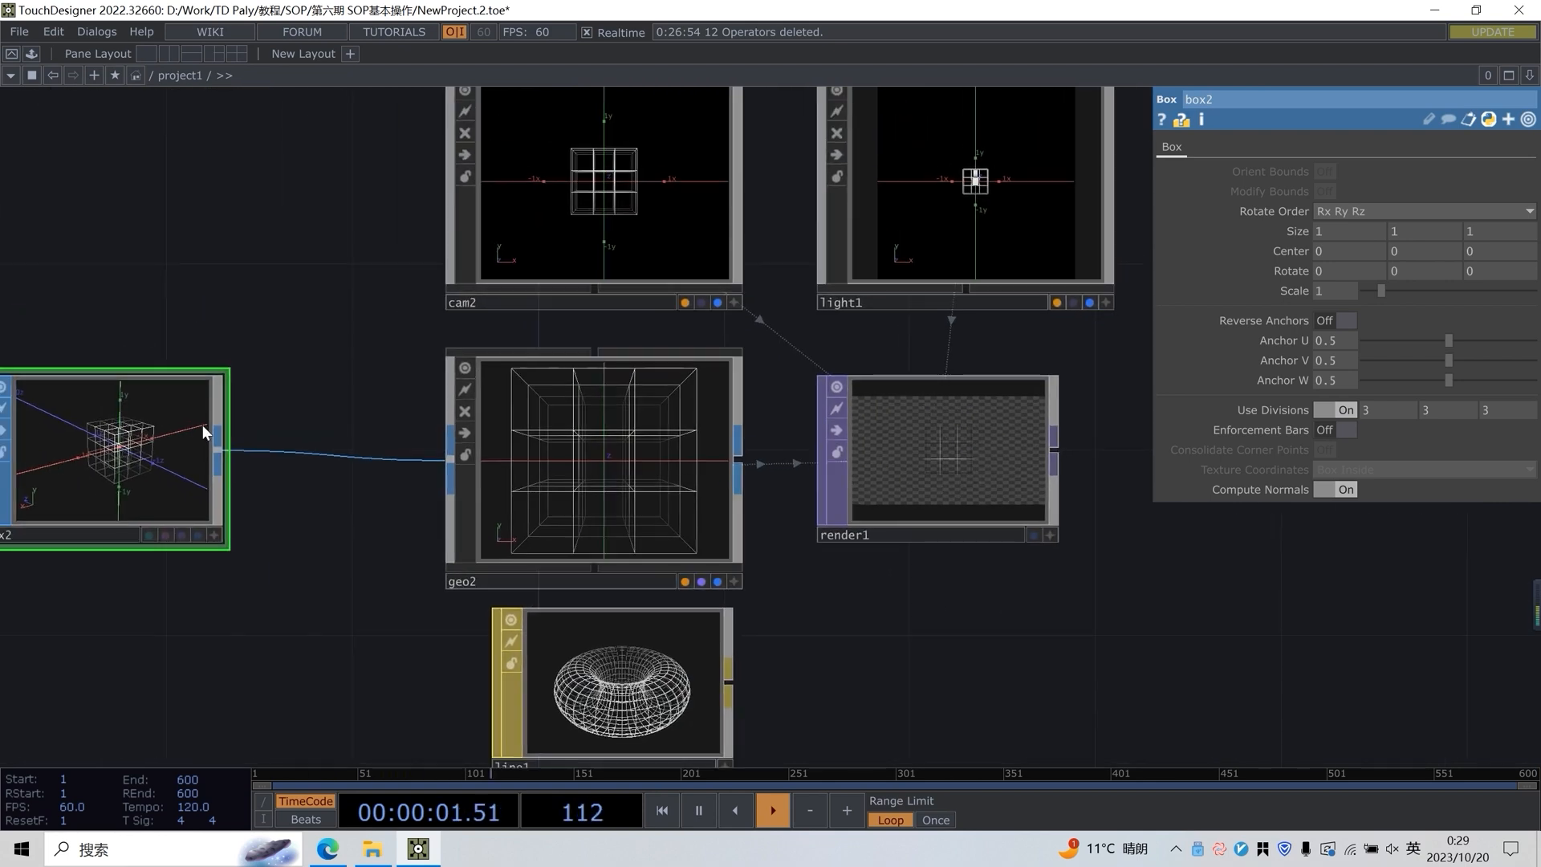
left_click(1336, 409)
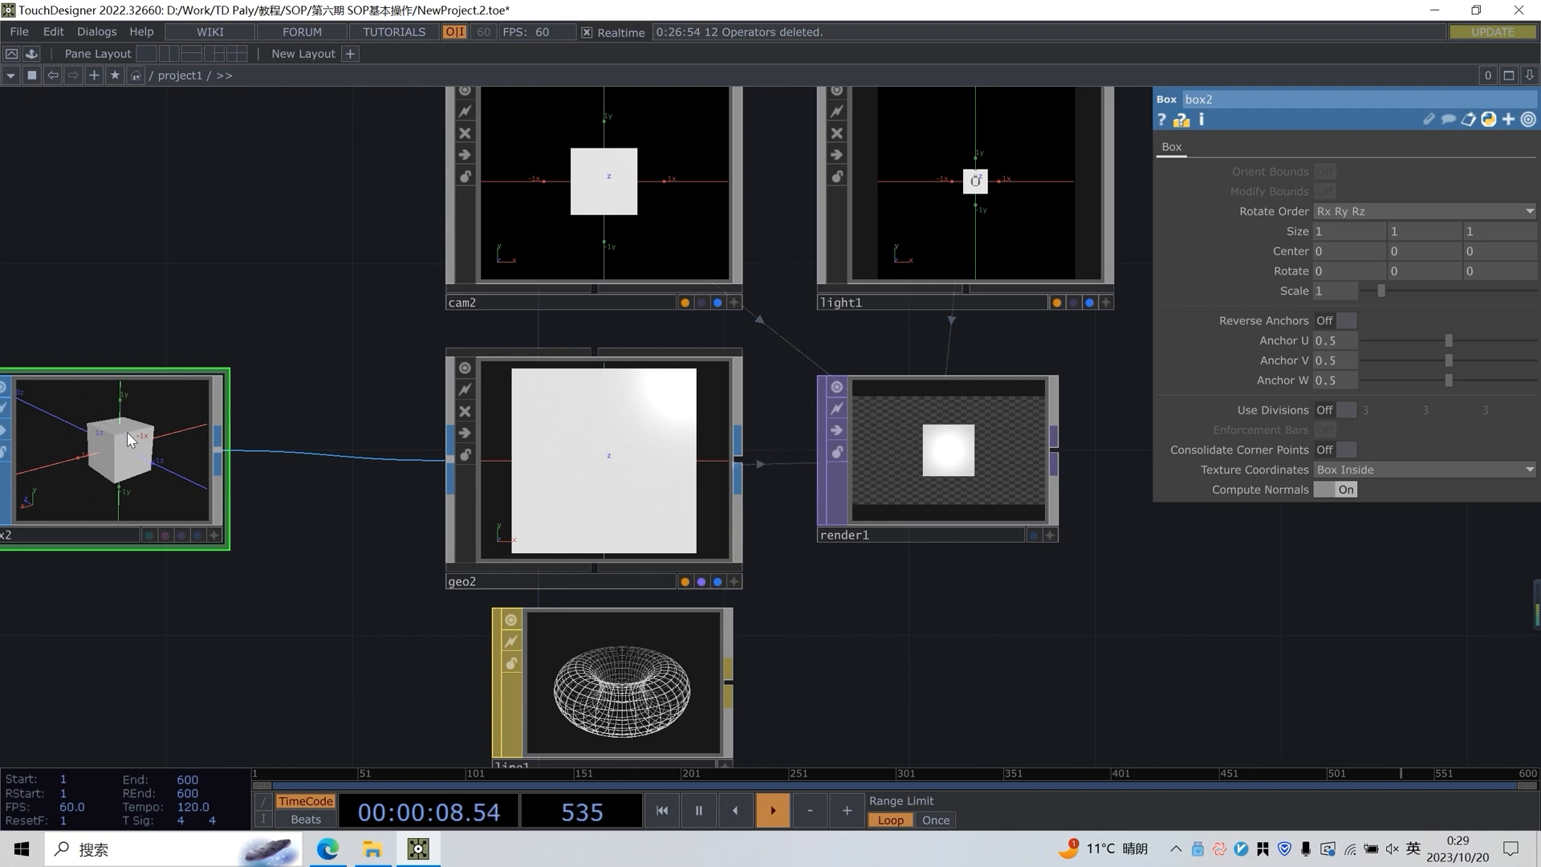
Inspect the rendered box and line up the line1 material node with the left edge of geo2
scroll(999, 470, "up", 5)
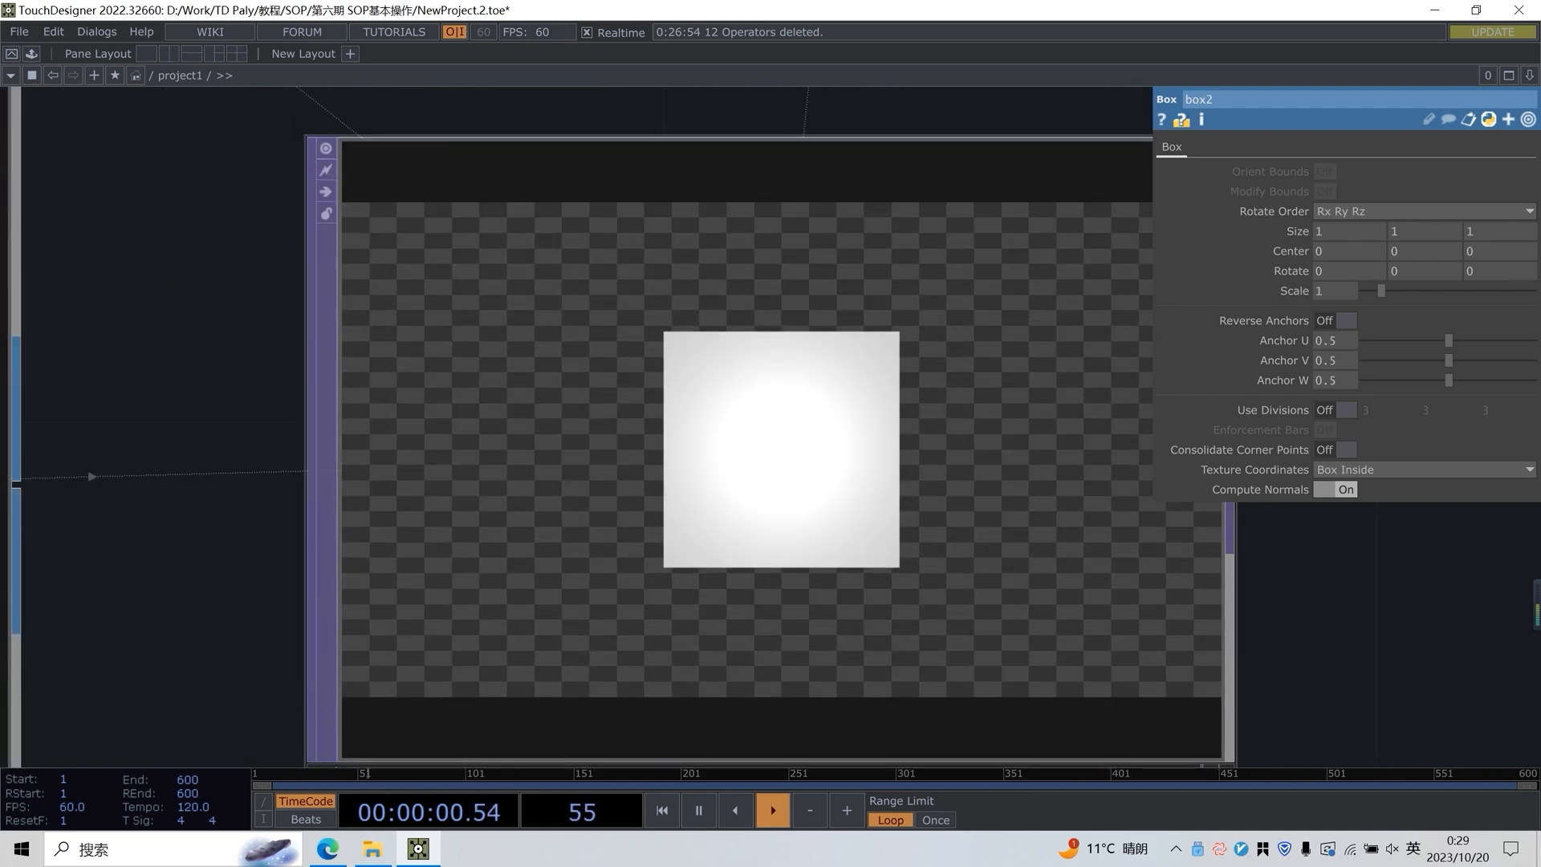
scroll(741, 488, "down", 5)
scroll(855, 403, "down", 3)
scroll(711, 383, "up", 3)
left_click_drag(721, 476, 751, 480)
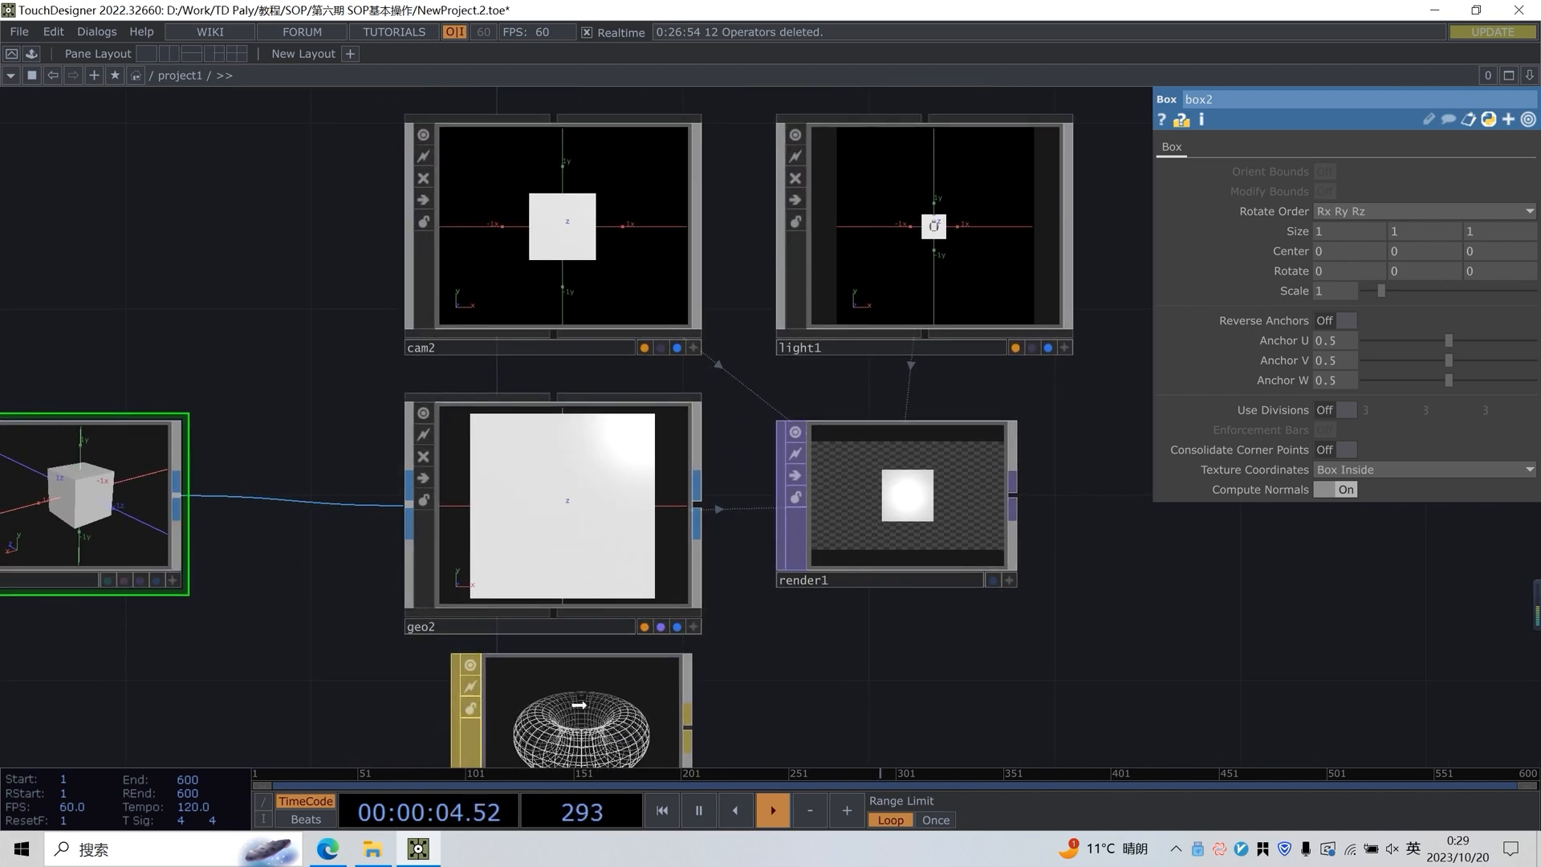
left_click_drag(571, 700, 526, 701)
left_click(604, 547)
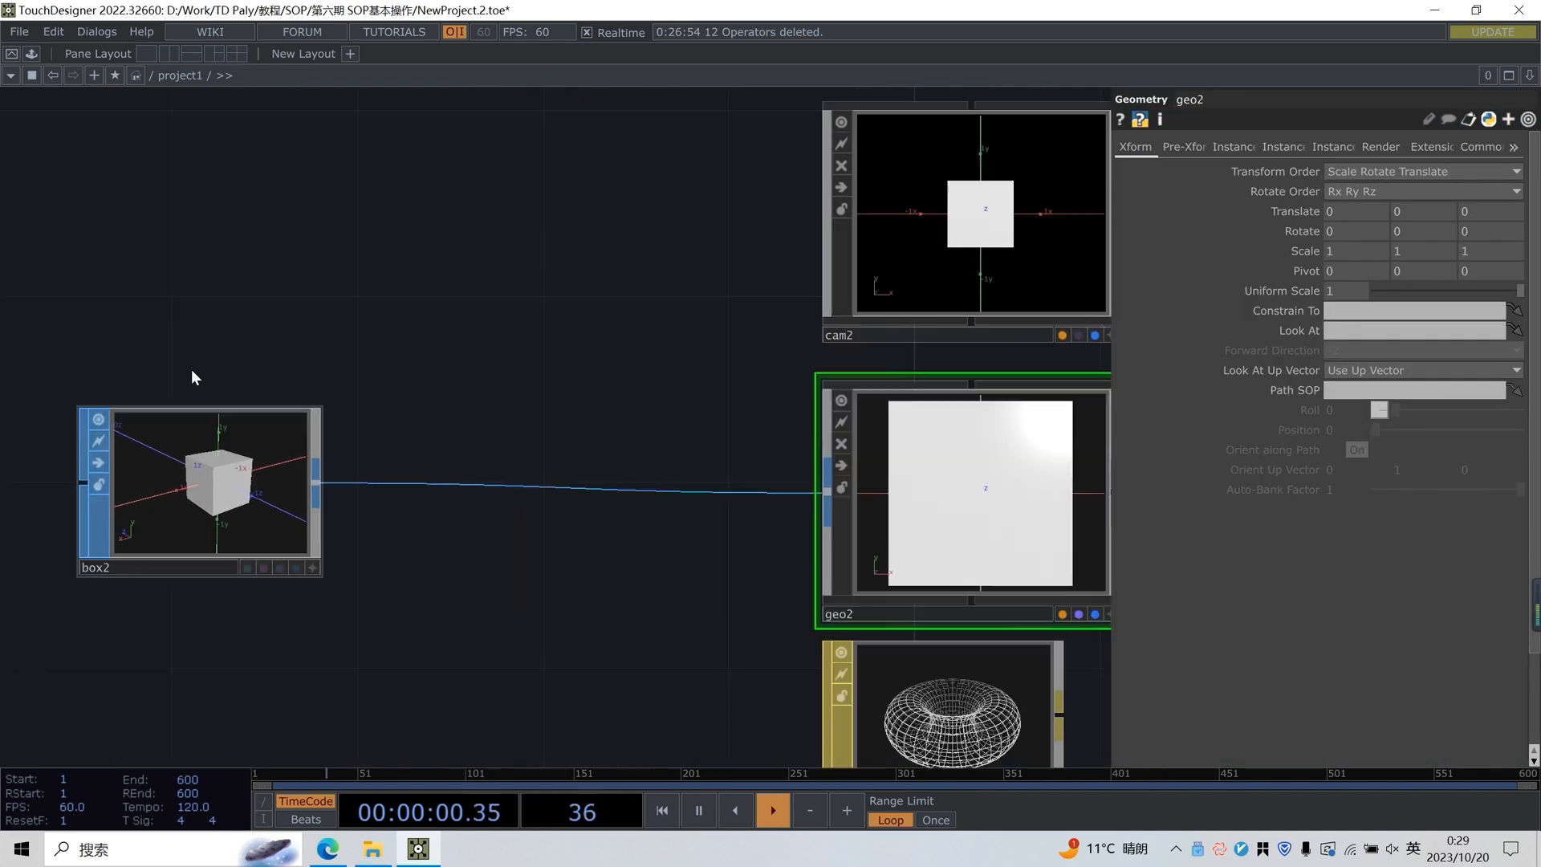
Move box2 farther from geo2 and insert a Transform SOP into the wire between them
left_click(200, 413)
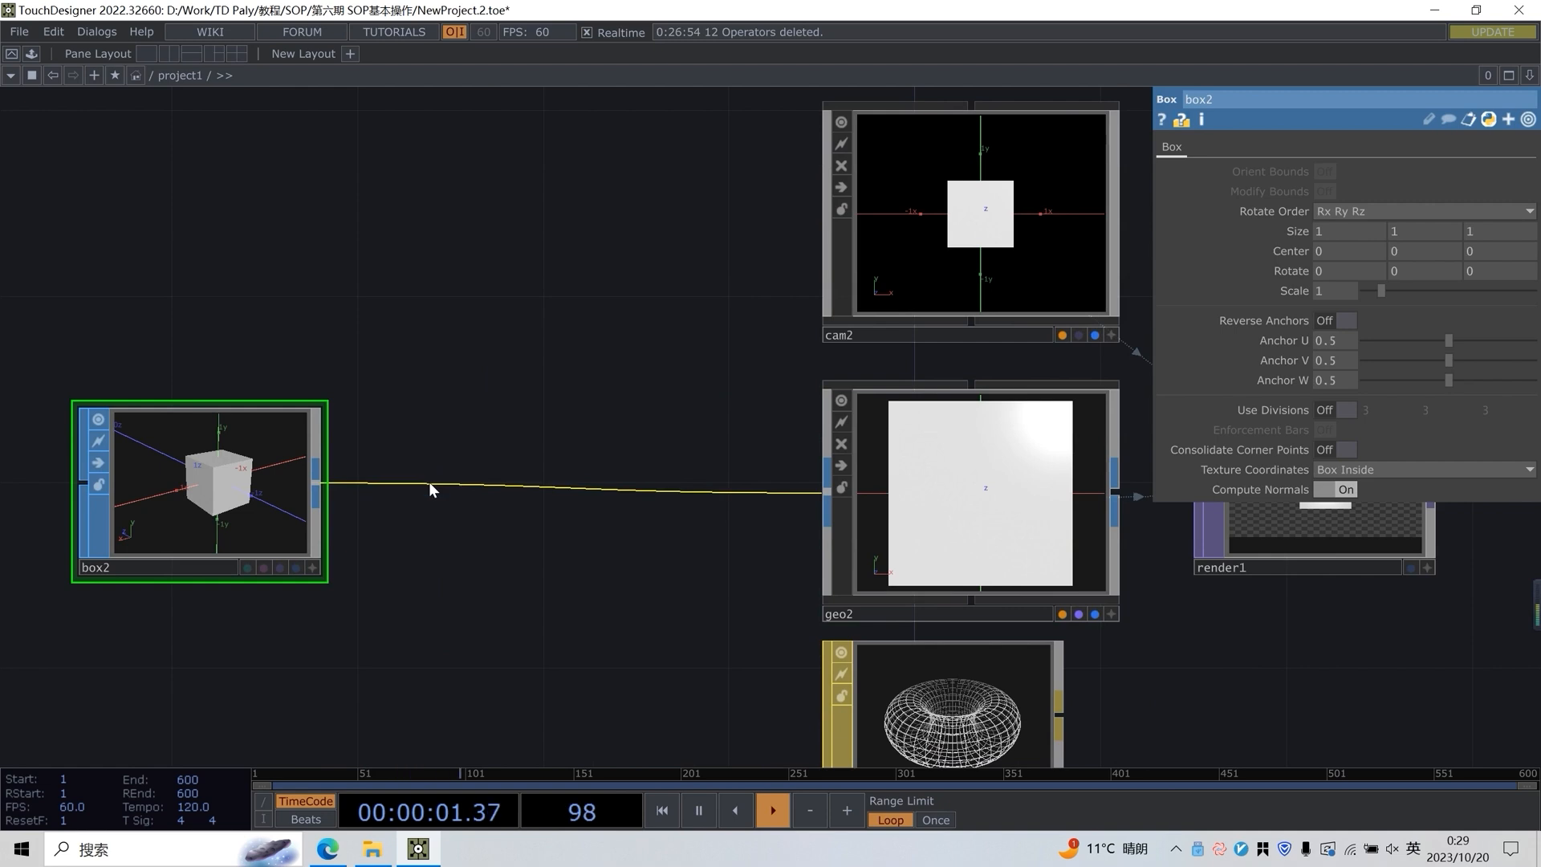
right_click(429, 482)
left_click(466, 465)
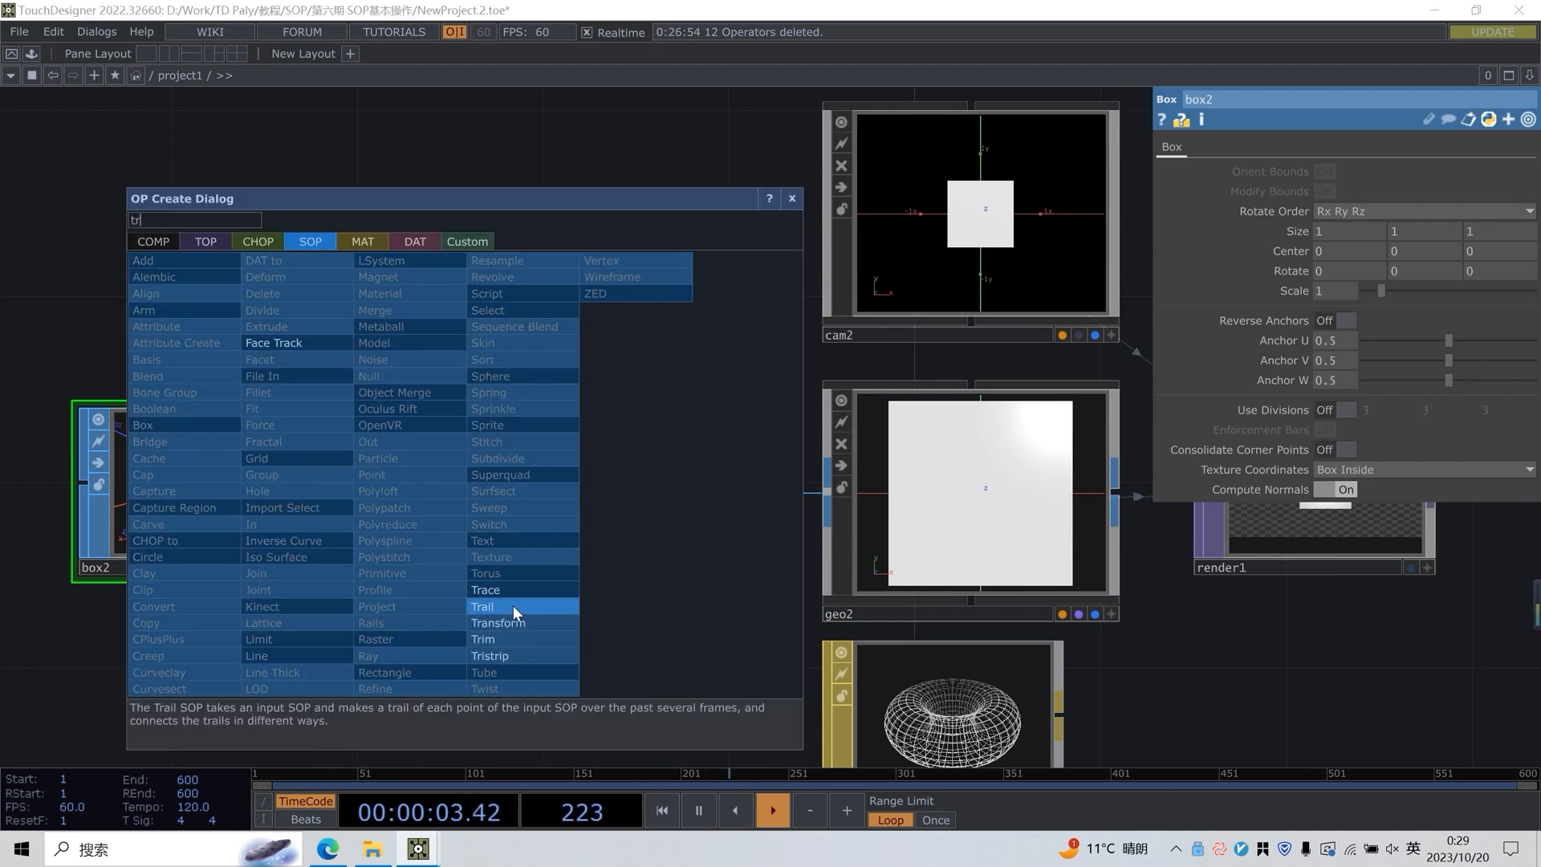
left_click(510, 634)
left_click_drag(620, 440, 354, 413)
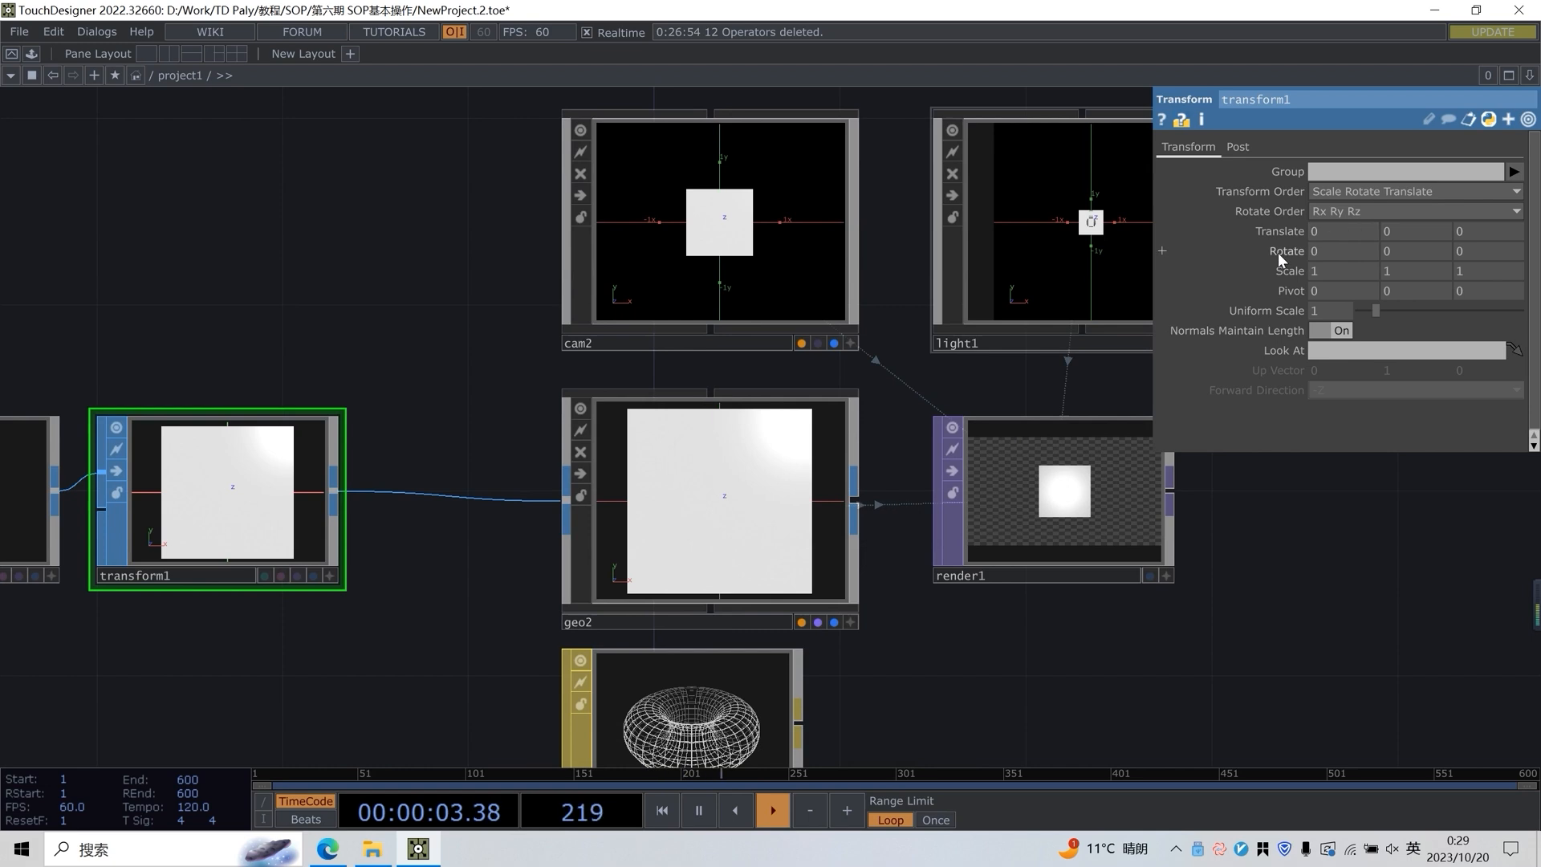
Set the Transform SOP's Y rotation to 40
left_click_drag(1195, 607, 1115, 617)
scroll(1165, 529, "up", 3)
left_click_drag(1183, 533, 1280, 543)
scroll(1276, 546, "down", 3)
left_click_drag(1207, 594, 1159, 610)
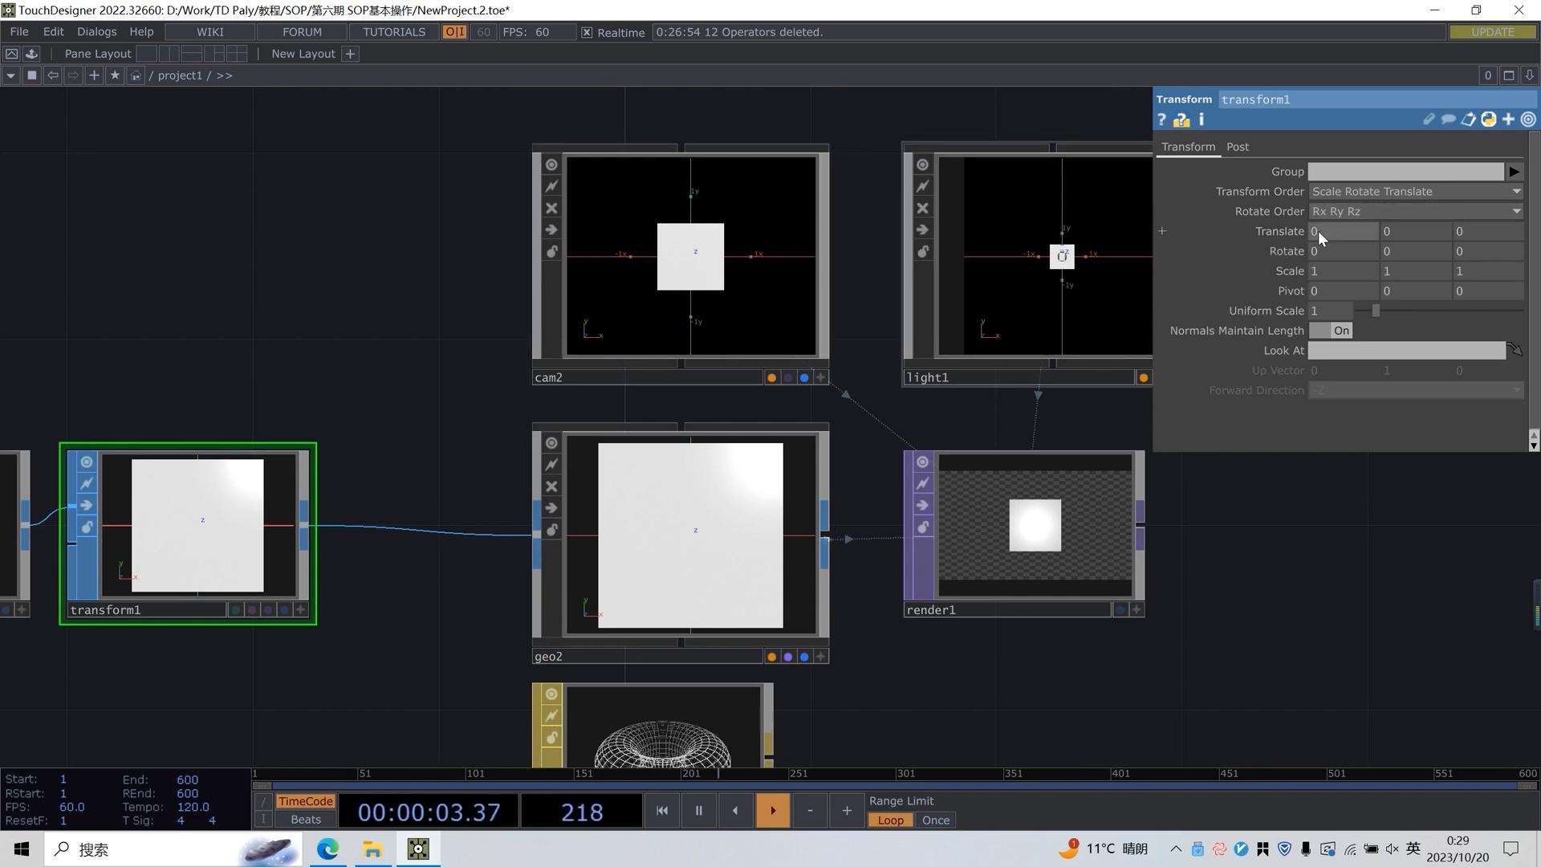
middle_click_drag(1326, 229, 1475, 208)
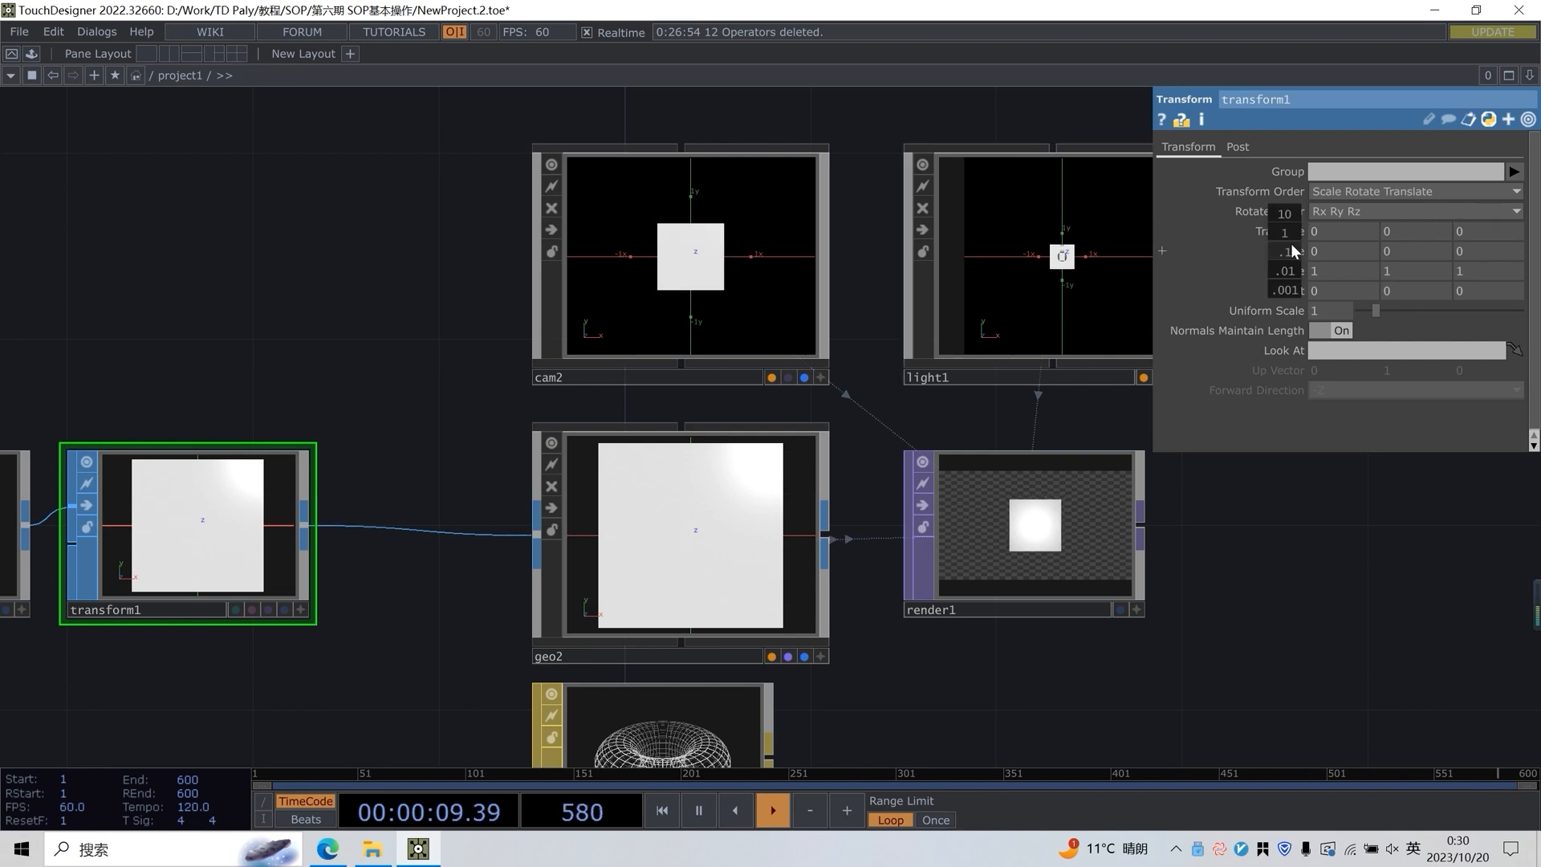
middle_click_drag(1311, 251, 1312, 217)
middle_click_drag(1406, 251, 1411, 217)
middle_click_drag(1298, 266, 1296, 246)
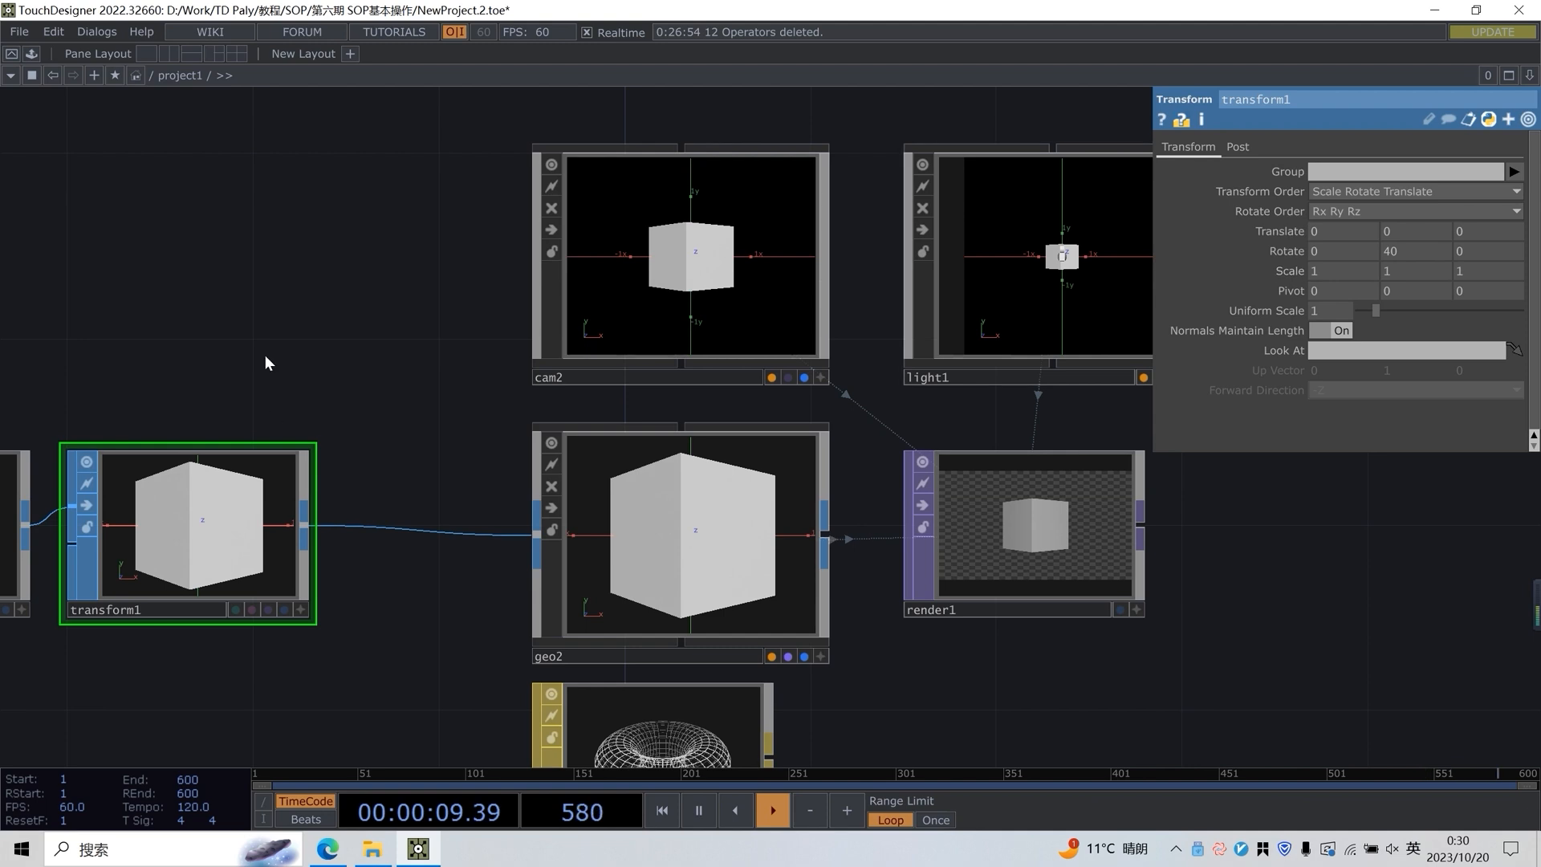
Connect a Null TOP after render1 and display its output as the network background
scroll(375, 498, "down", 2)
left_click_drag(983, 492, 806, 522)
left_click_drag(959, 531, 773, 536)
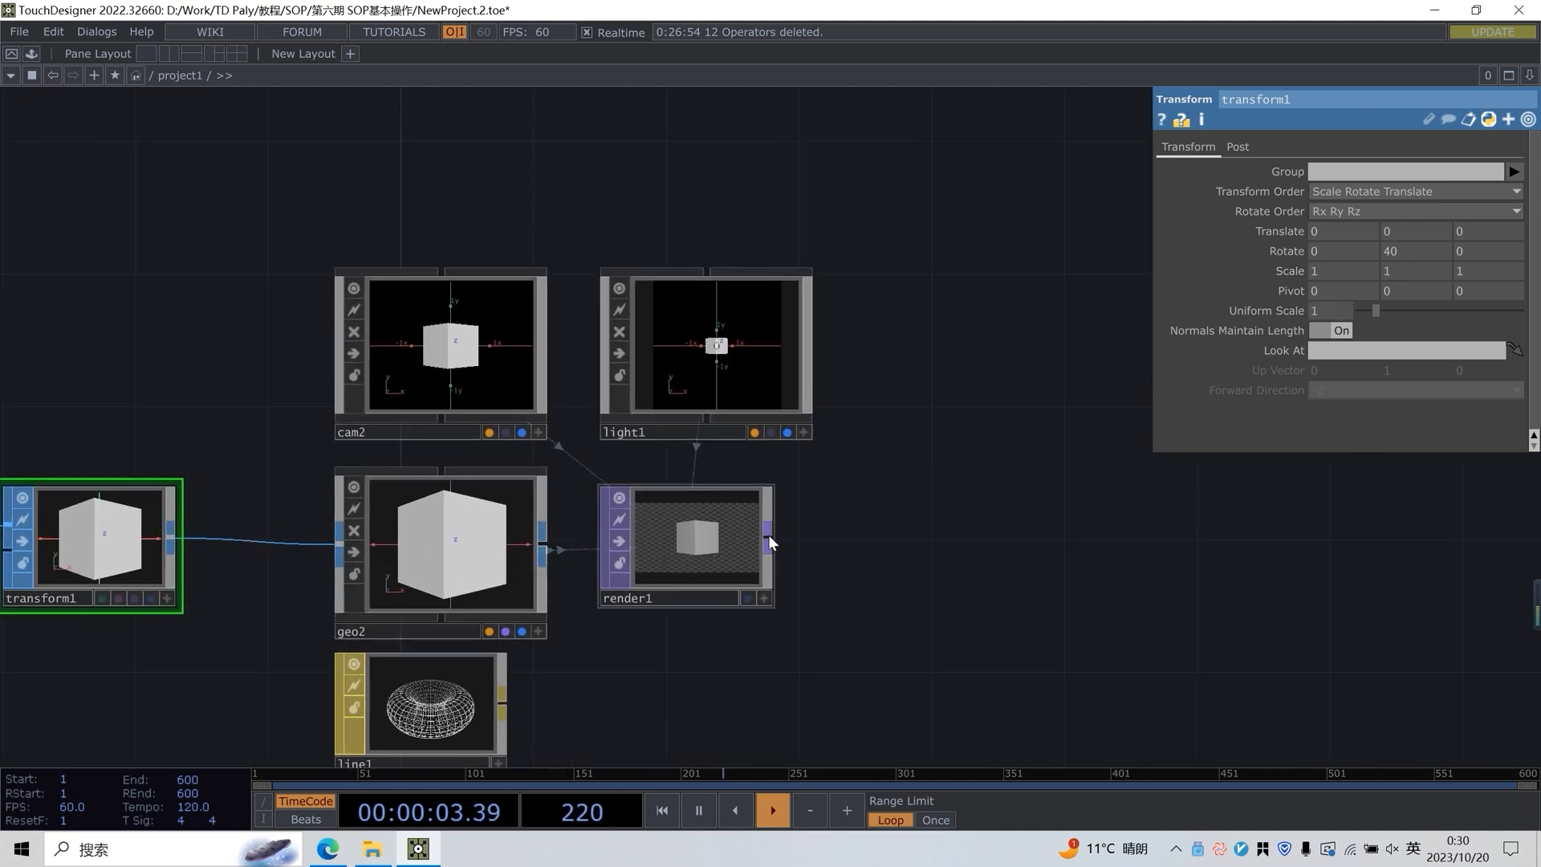
right_click(768, 535)
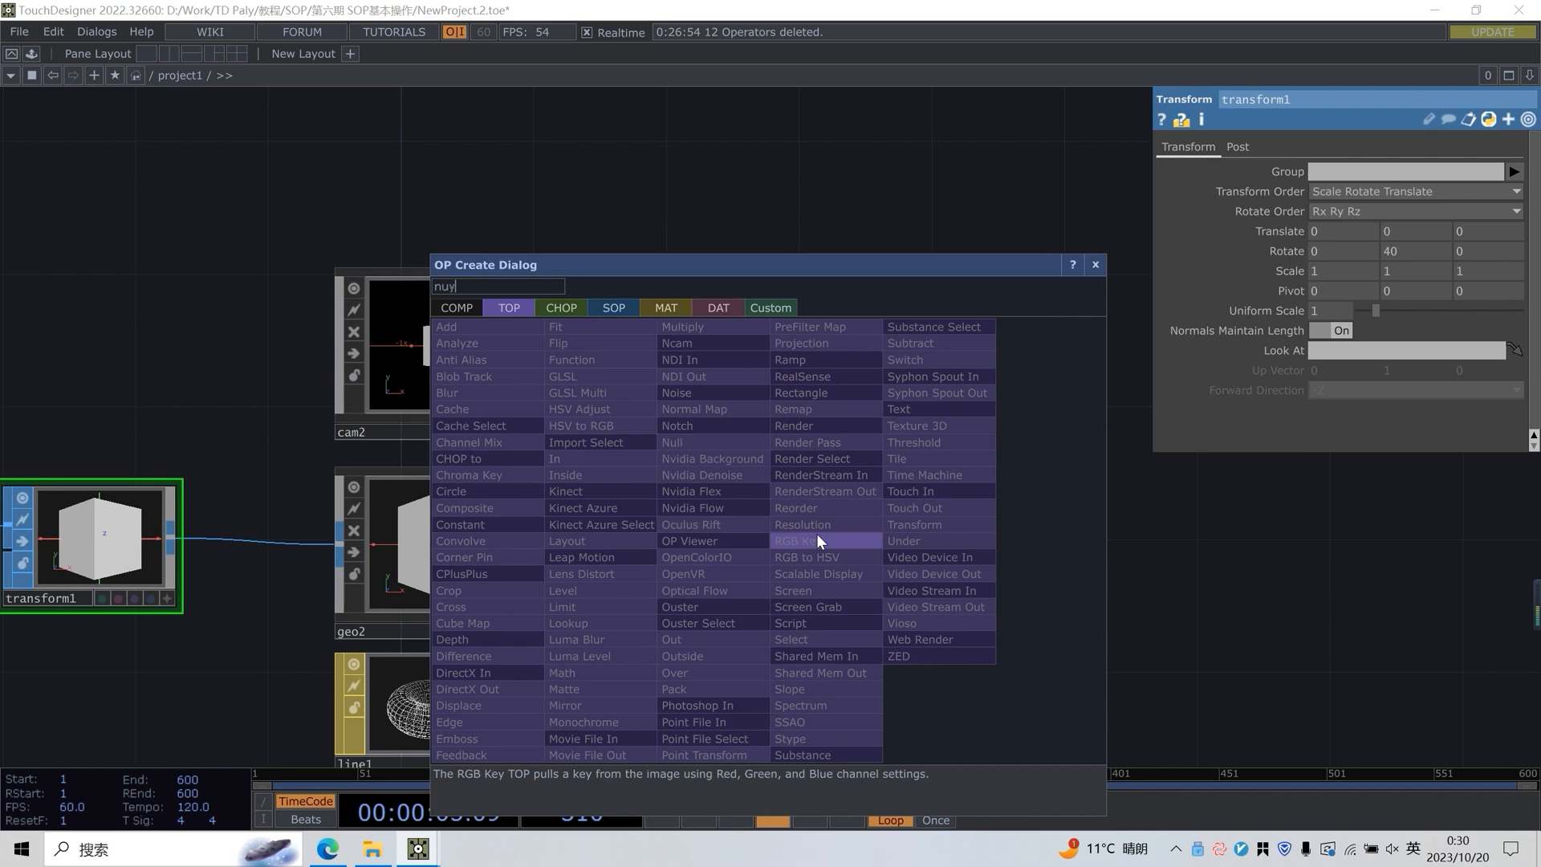
left_click(700, 444)
left_click(1051, 546)
left_click(1118, 594)
left_click_drag(1036, 367, 853, 570)
left_click_drag(944, 375, 939, 224)
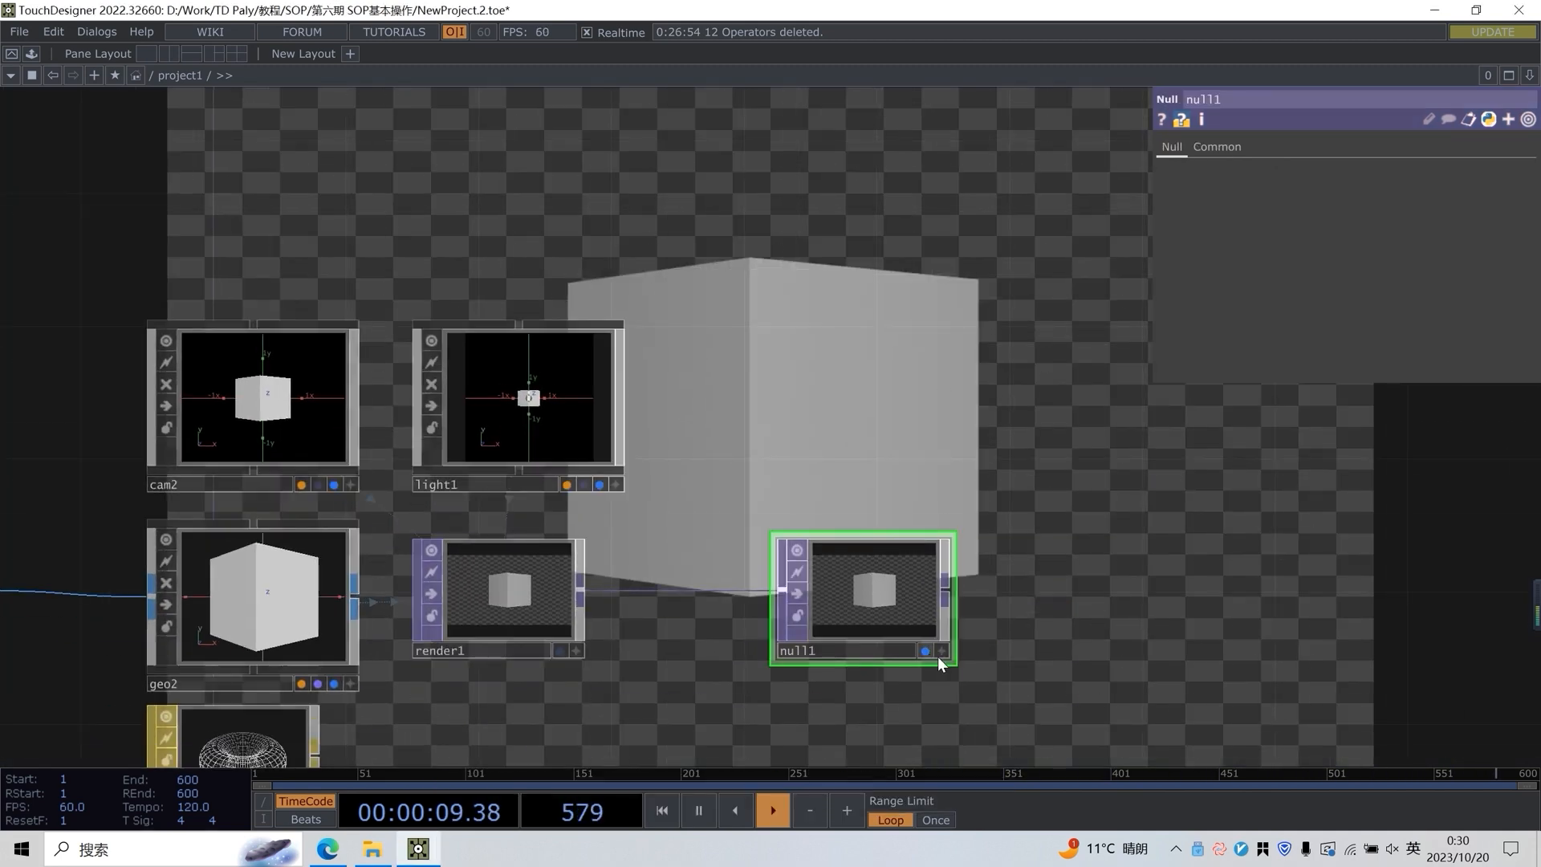
Move the line1 material node farther below geo2 to leave more space between them
scroll(282, 559, "down", 3)
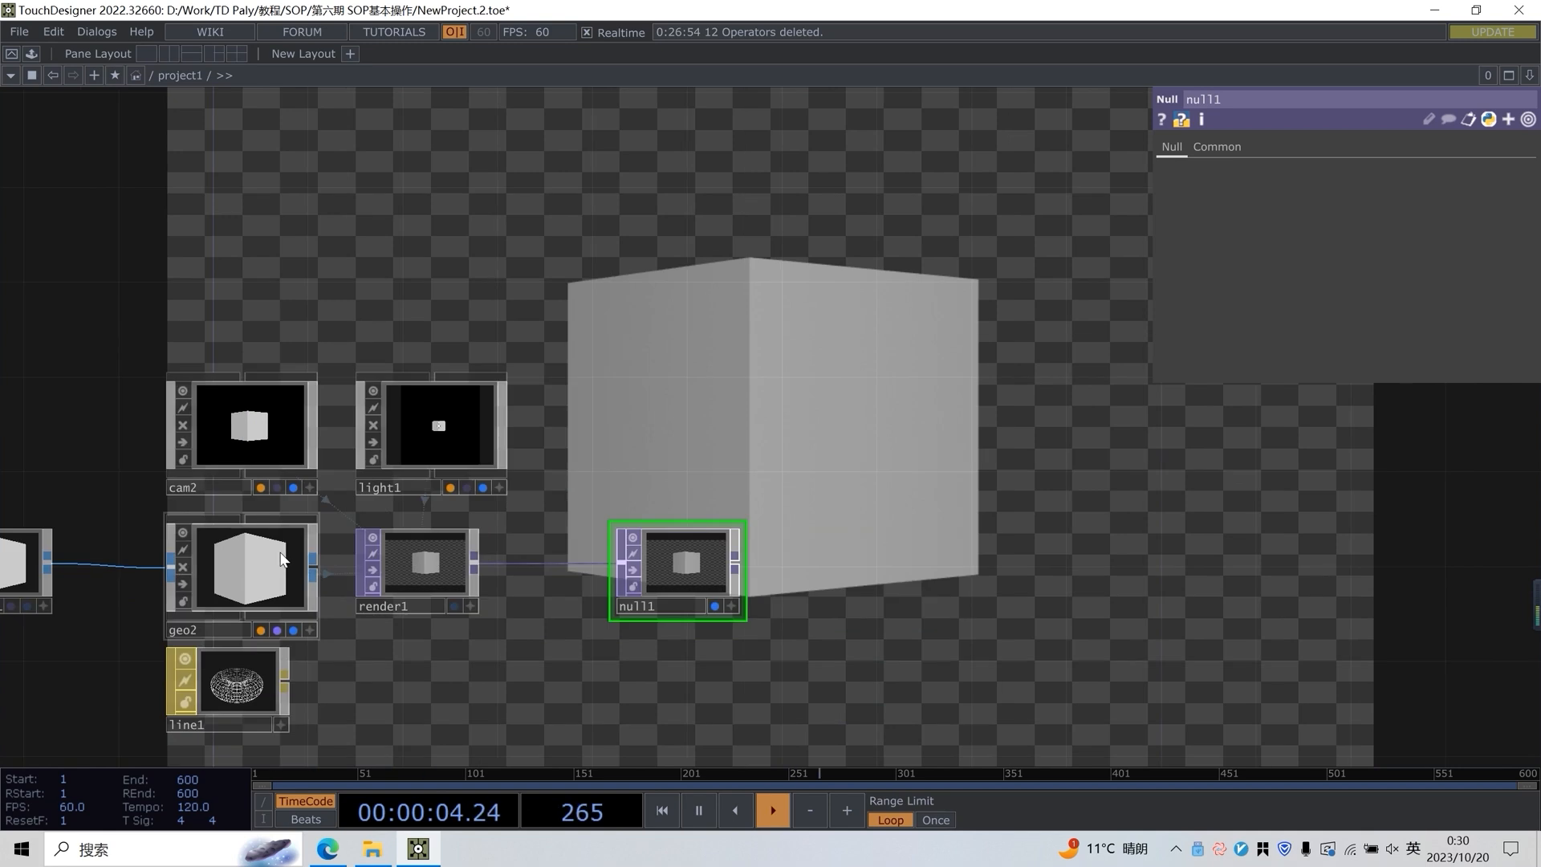
left_click_drag(249, 679, 252, 702)
left_click(263, 576)
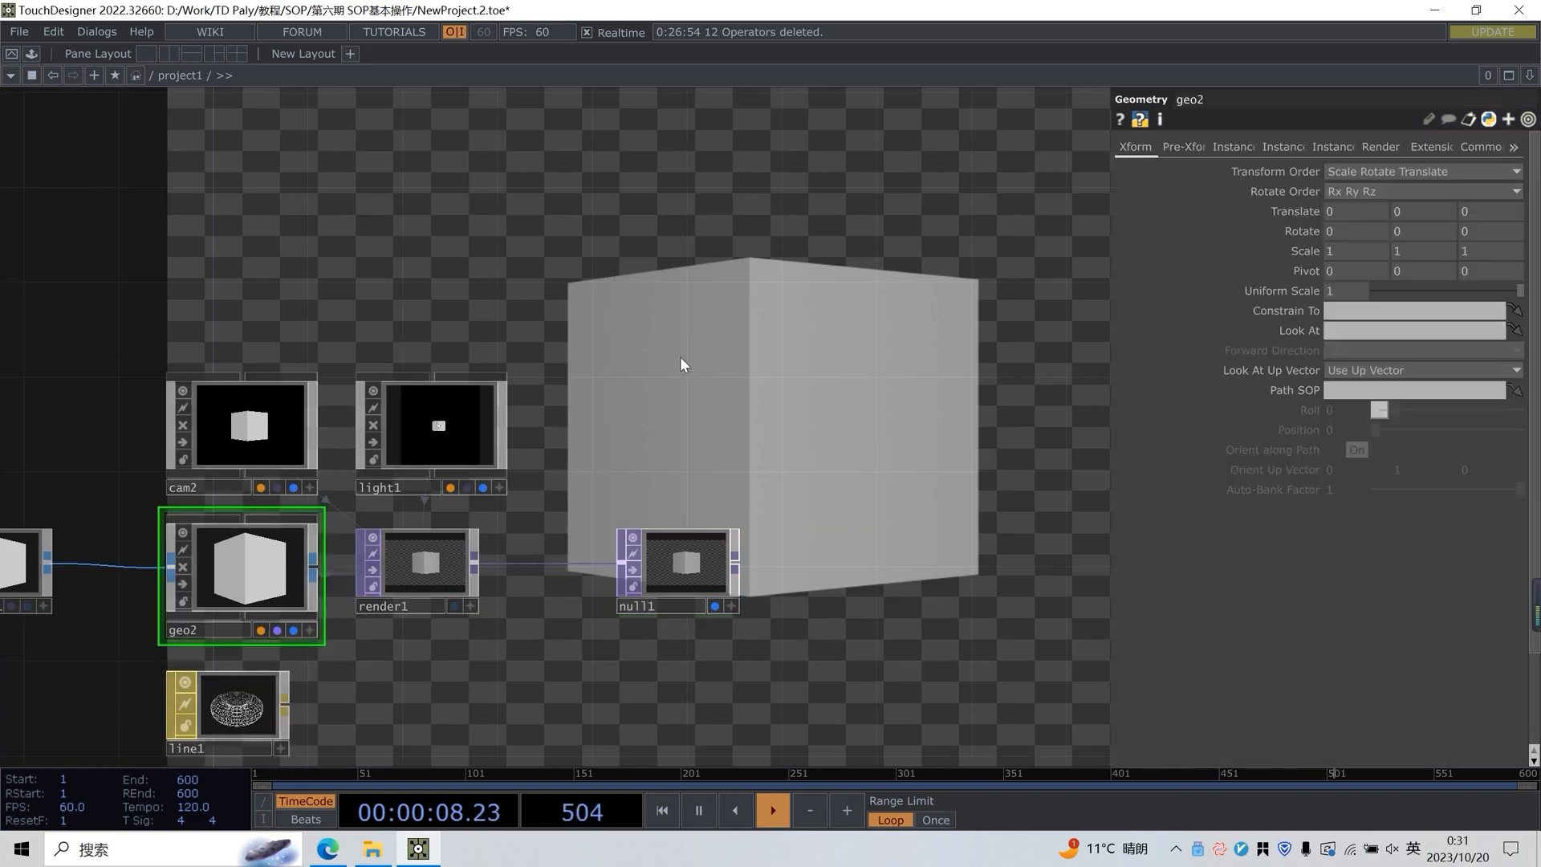
scroll(724, 341, "up", 3)
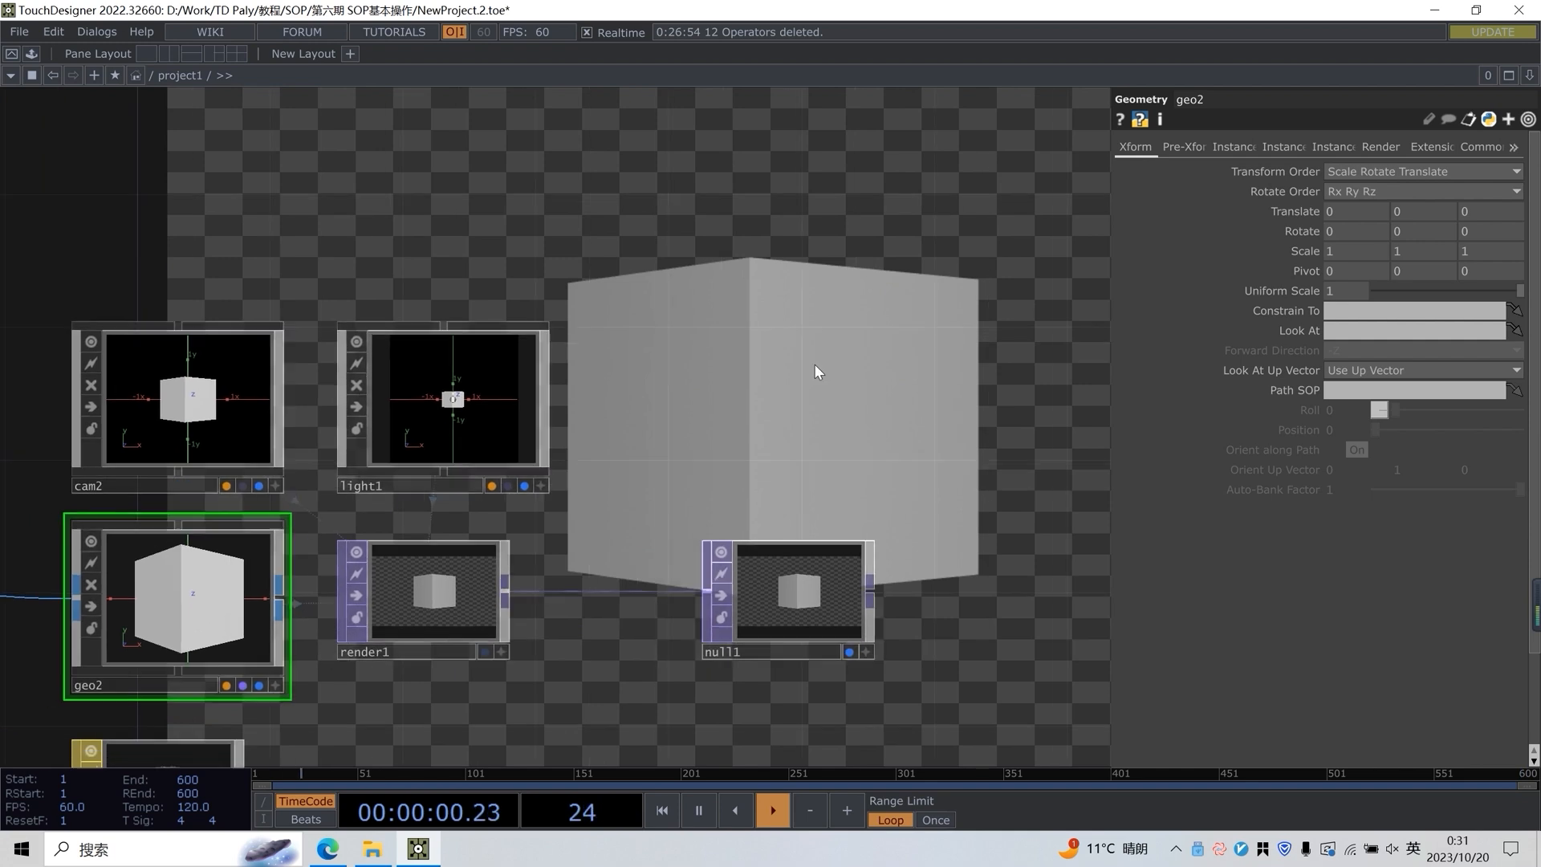
left_click_drag(814, 364, 782, 380)
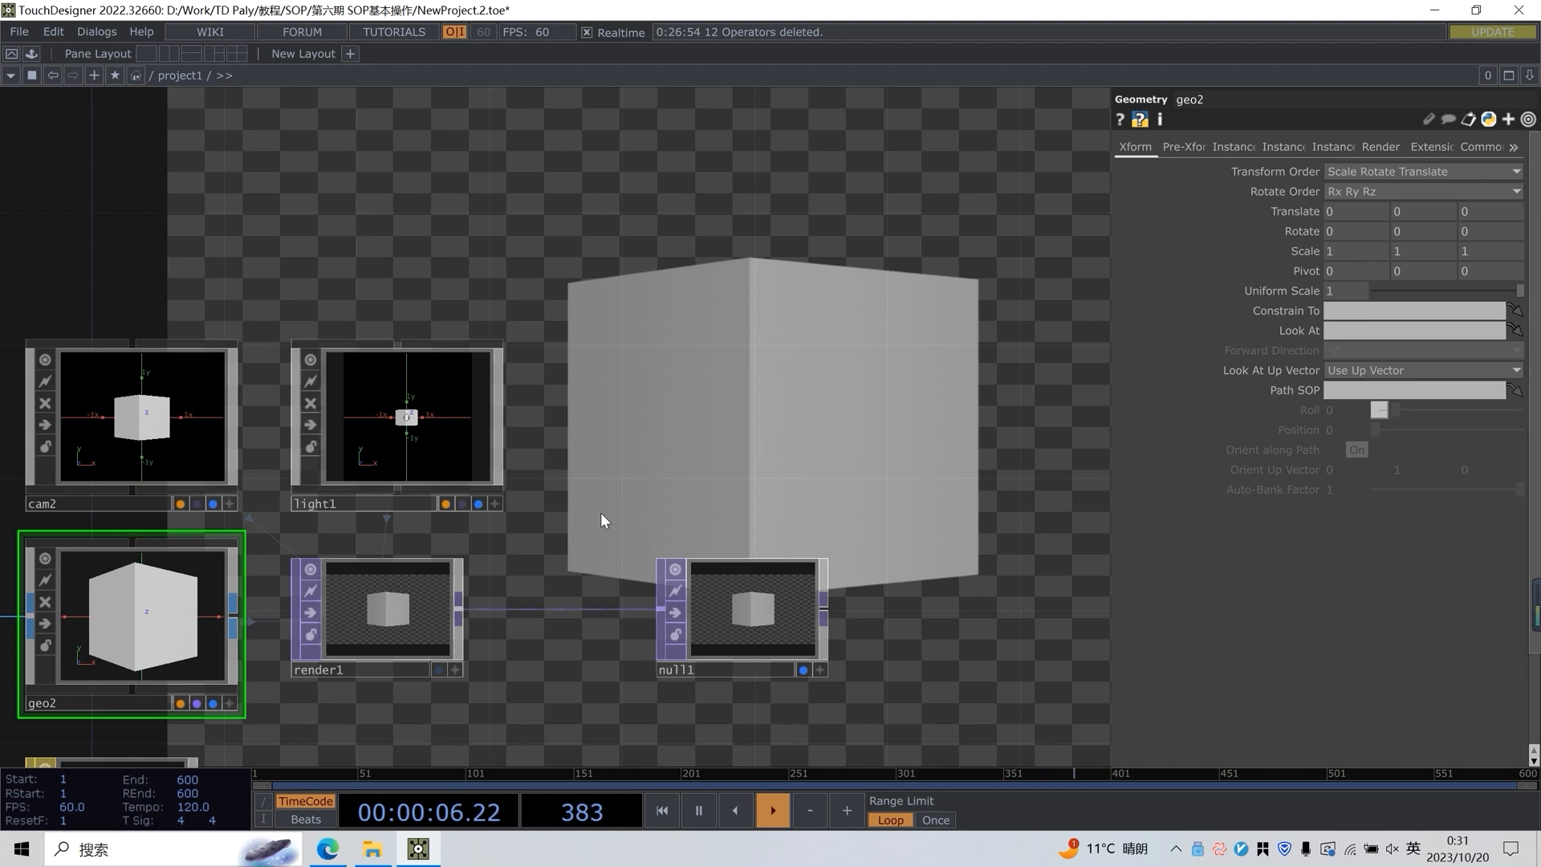
key("h")
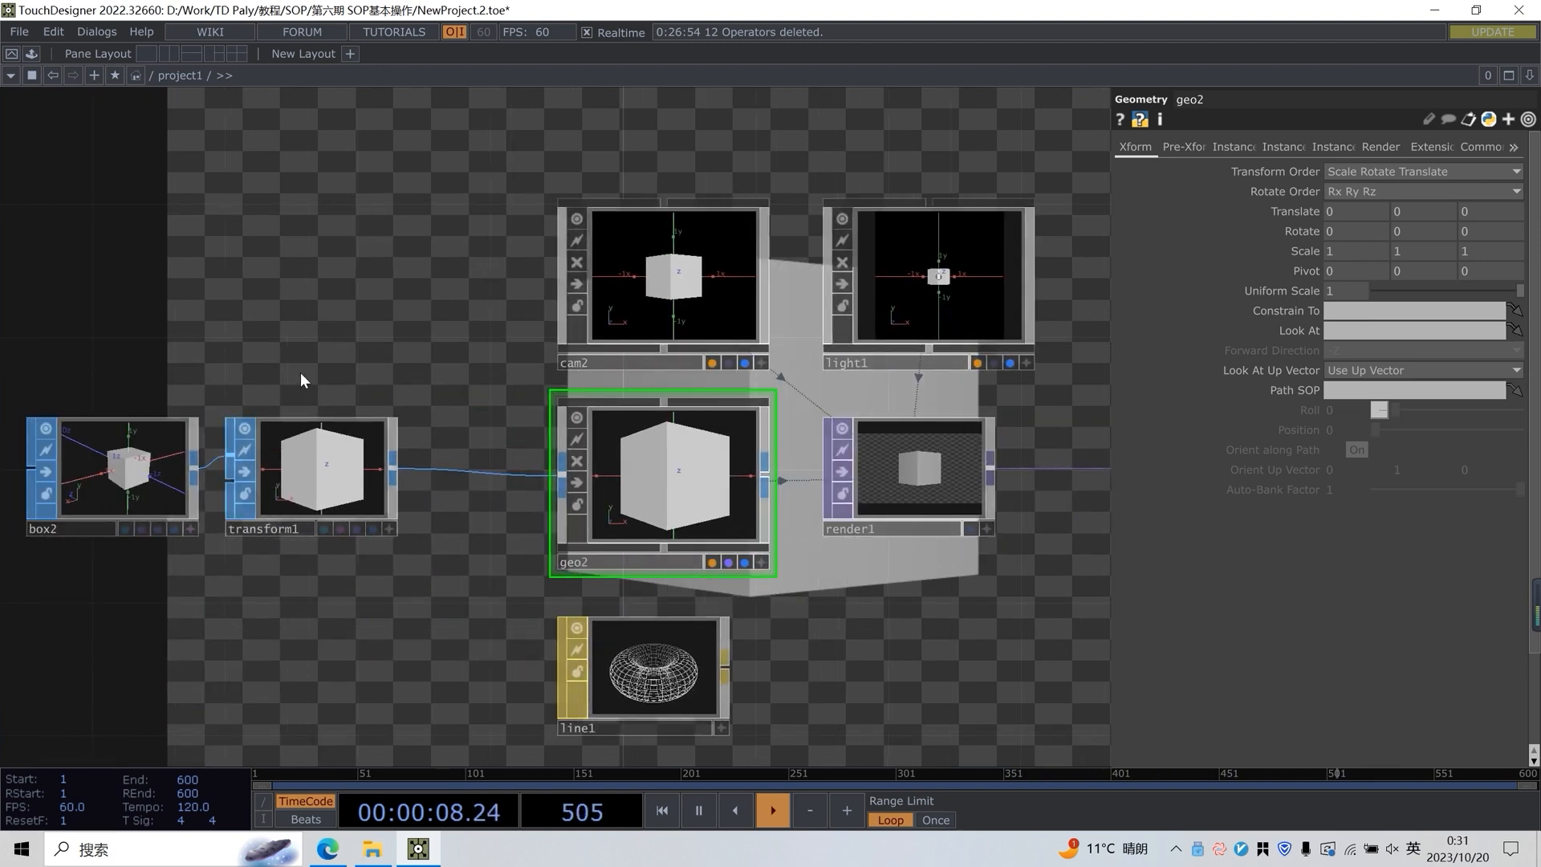
Shift box2 and transform1 together farther away from geo2
right_click_drag(319, 349, 3, 626)
left_click_drag(307, 471, 239, 472)
left_click_drag(247, 354, 339, 355)
left_click(329, 466)
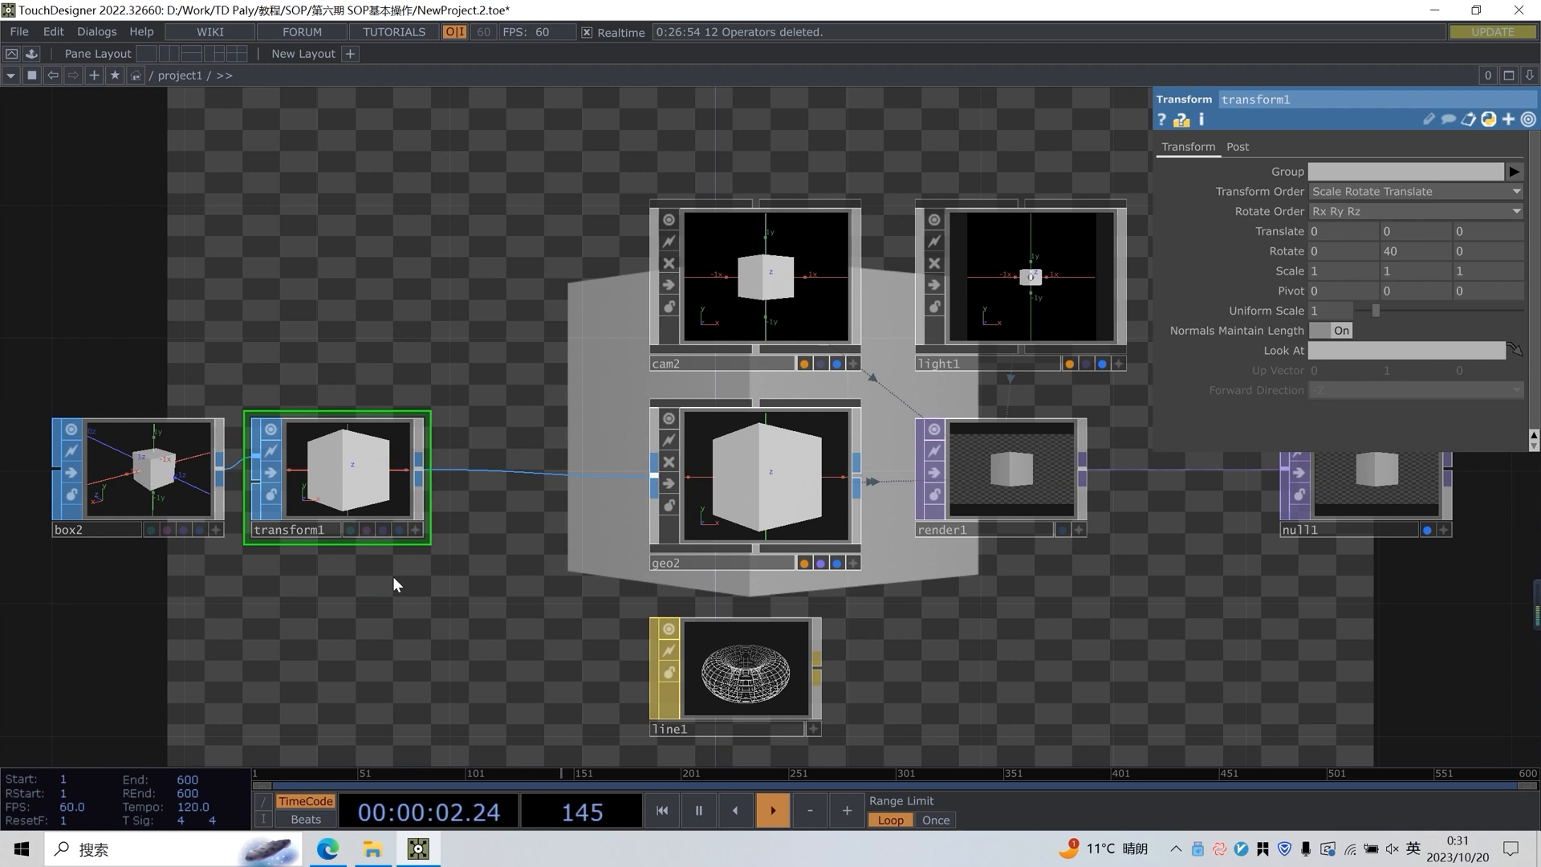
Select the geo2 component and examine its transform parameters
left_click_drag(476, 386, 250, 528)
scroll(337, 437, "down", 2)
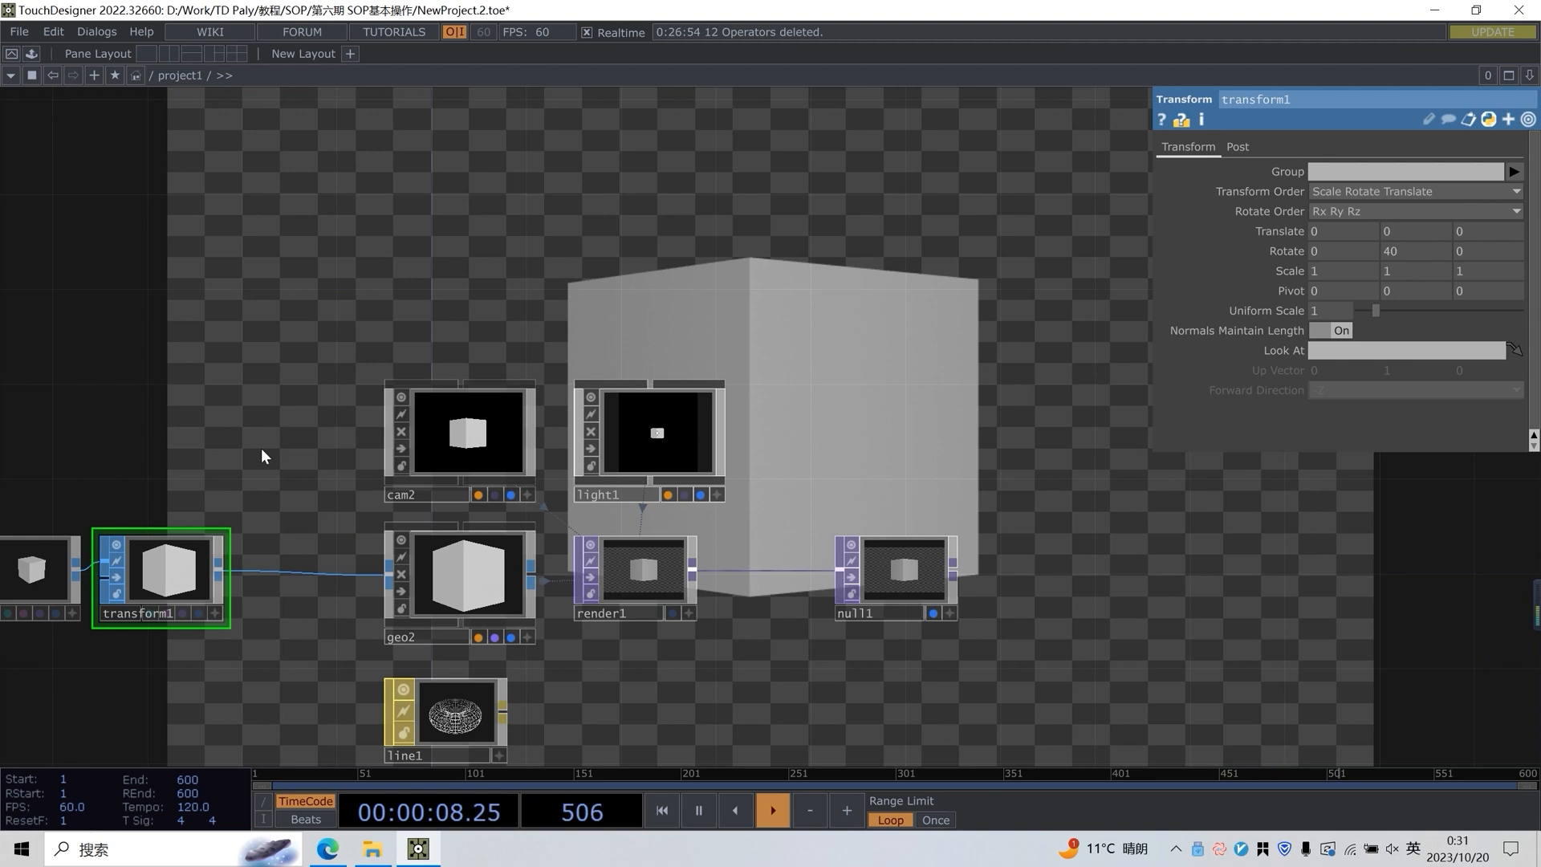
left_click_drag(104, 635, 191, 591)
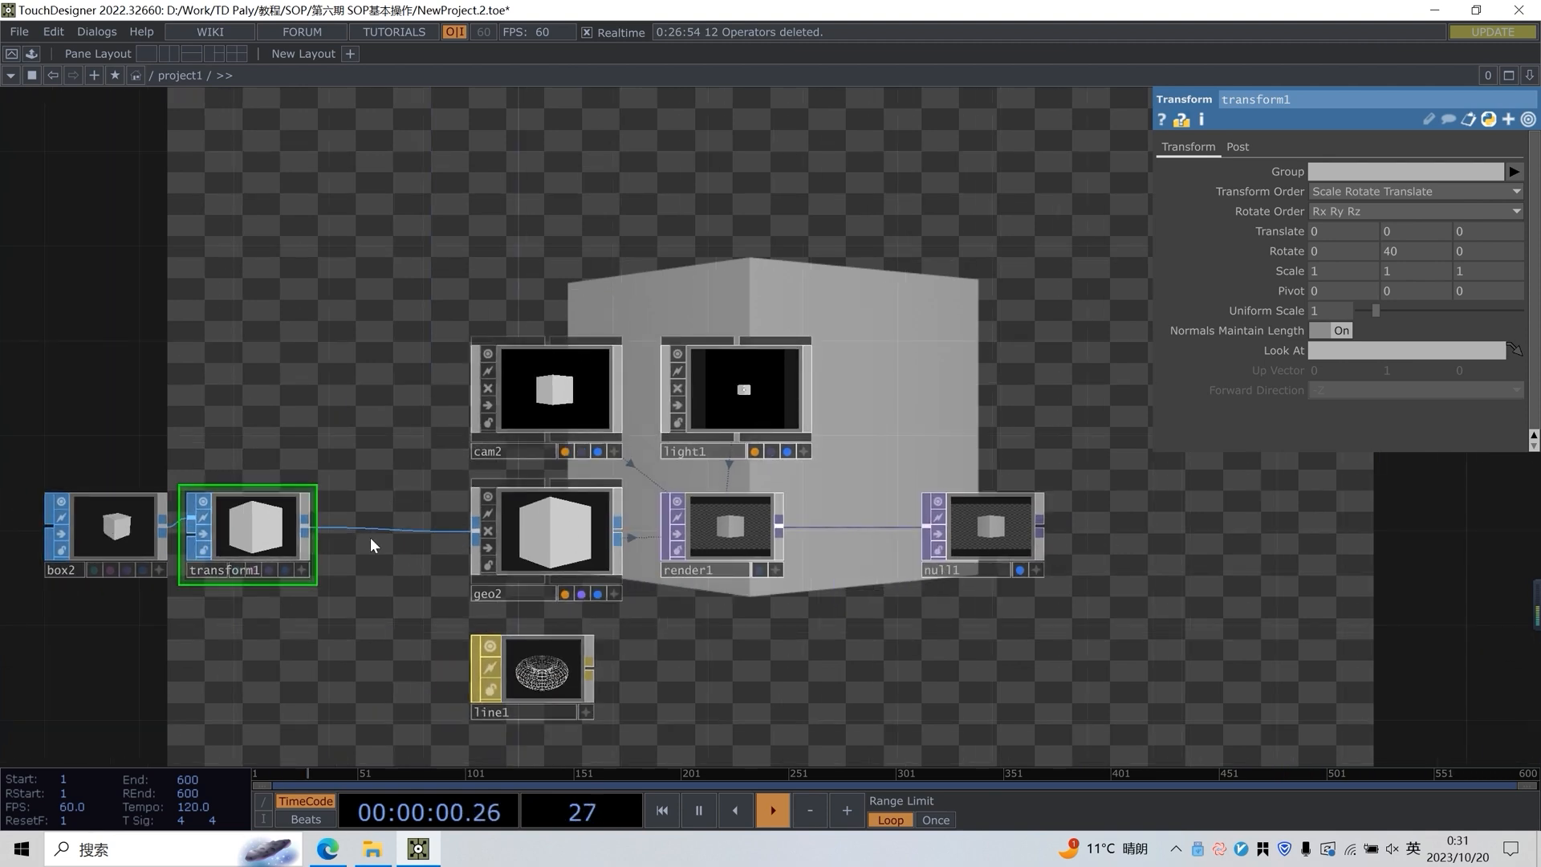
left_click(546, 562)
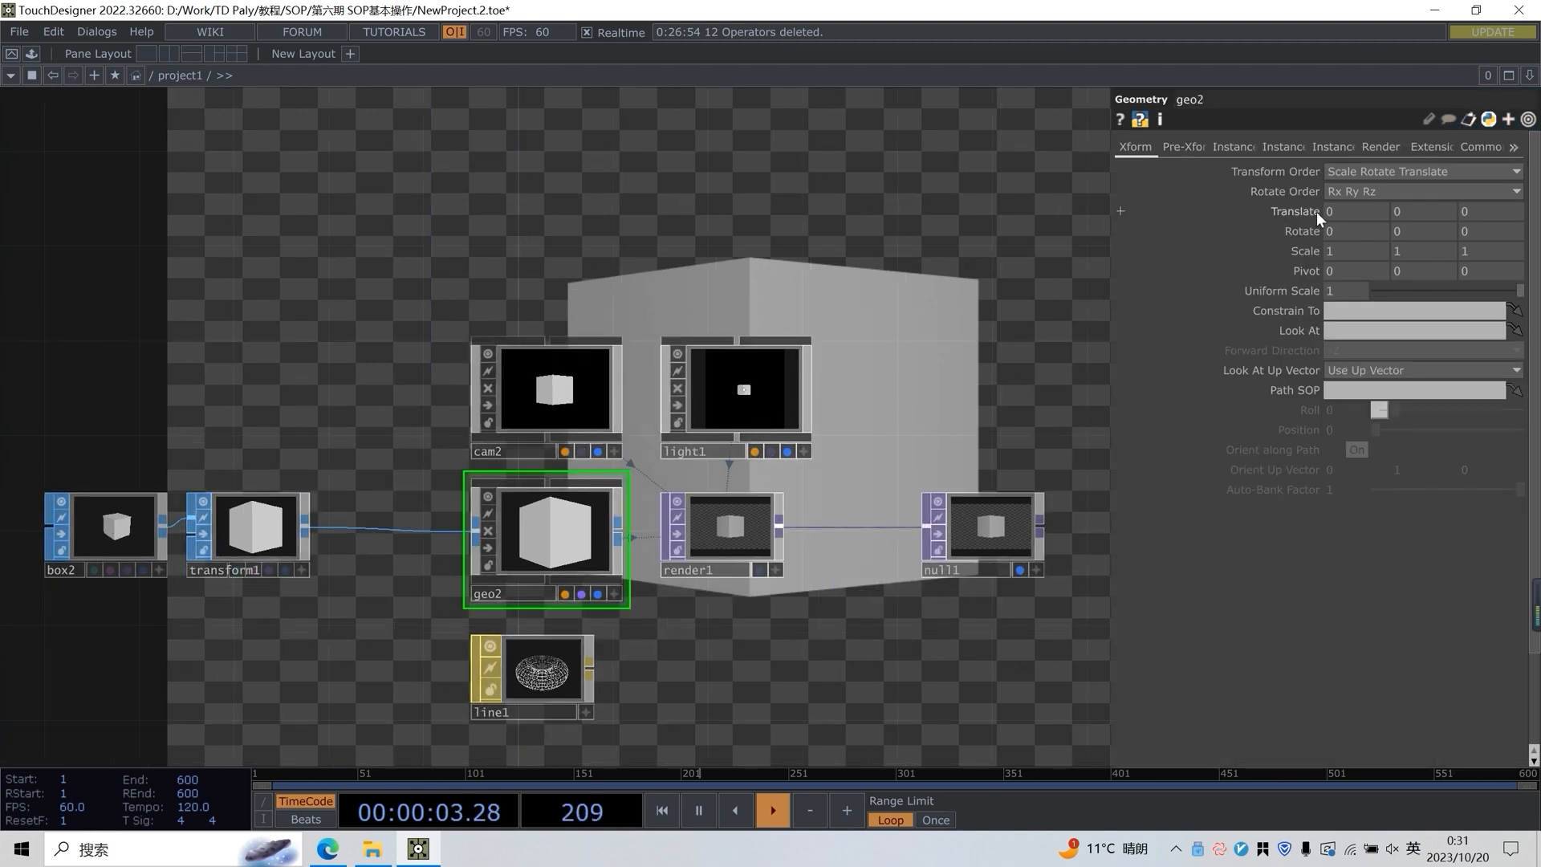
left_click_drag(807, 264, 667, 261)
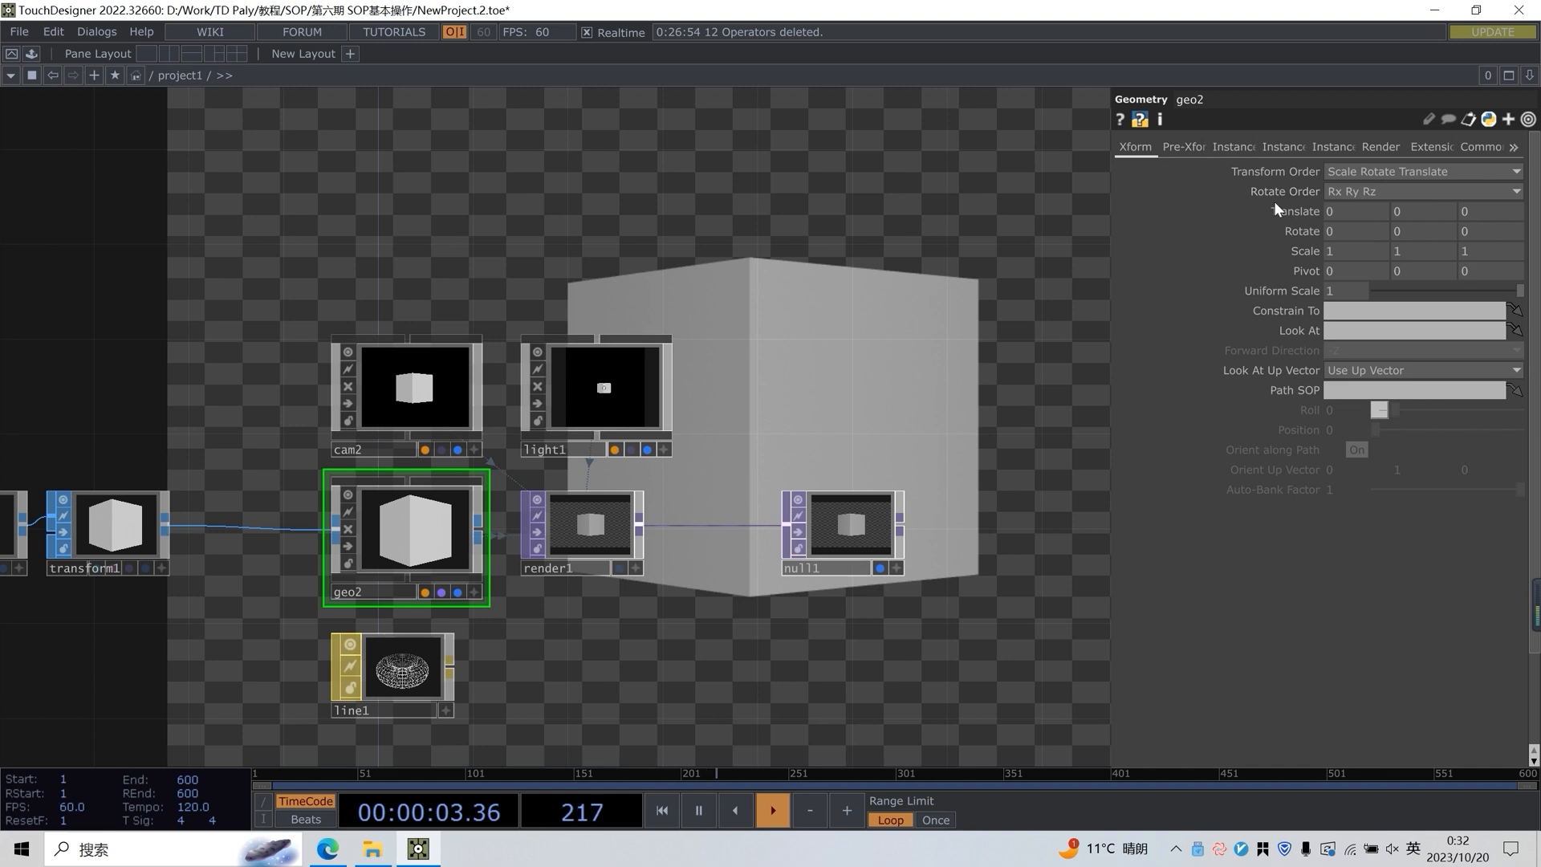
left_click_drag(863, 374, 728, 409)
mouse_move(1348, 210)
middle_mouse_down()
mouse_move(1364, 191)
mouse_move(1357, 227)
mouse_move(1401, 219)
mouse_move(1354, 221)
middle_mouse_up()
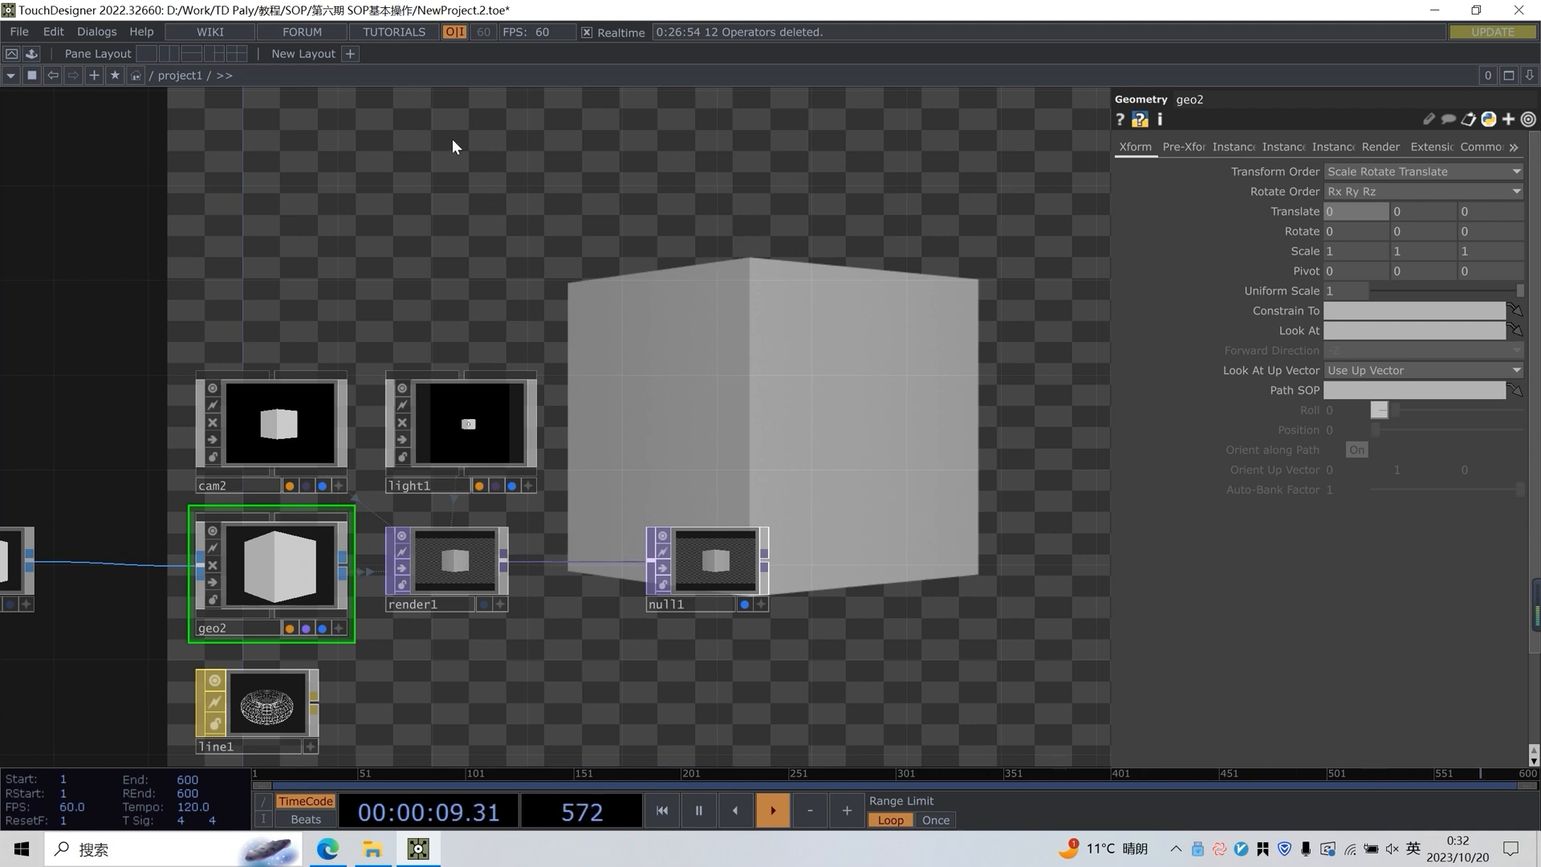
Split the workspace into two side-by-side panes and show the Geometry Viewer in the second one
left_click(167, 53)
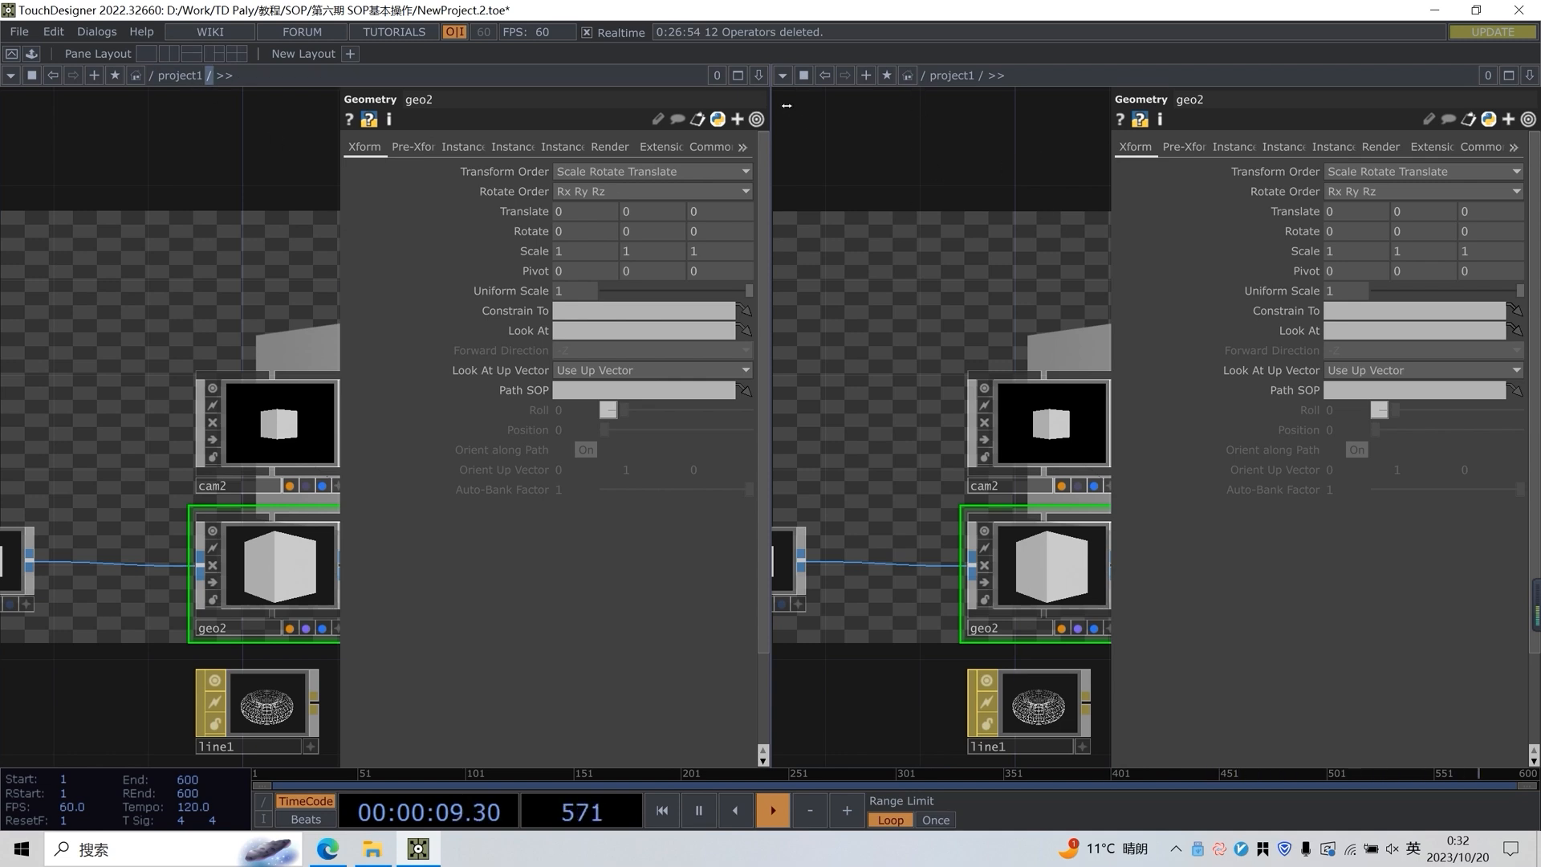
left_click(783, 76)
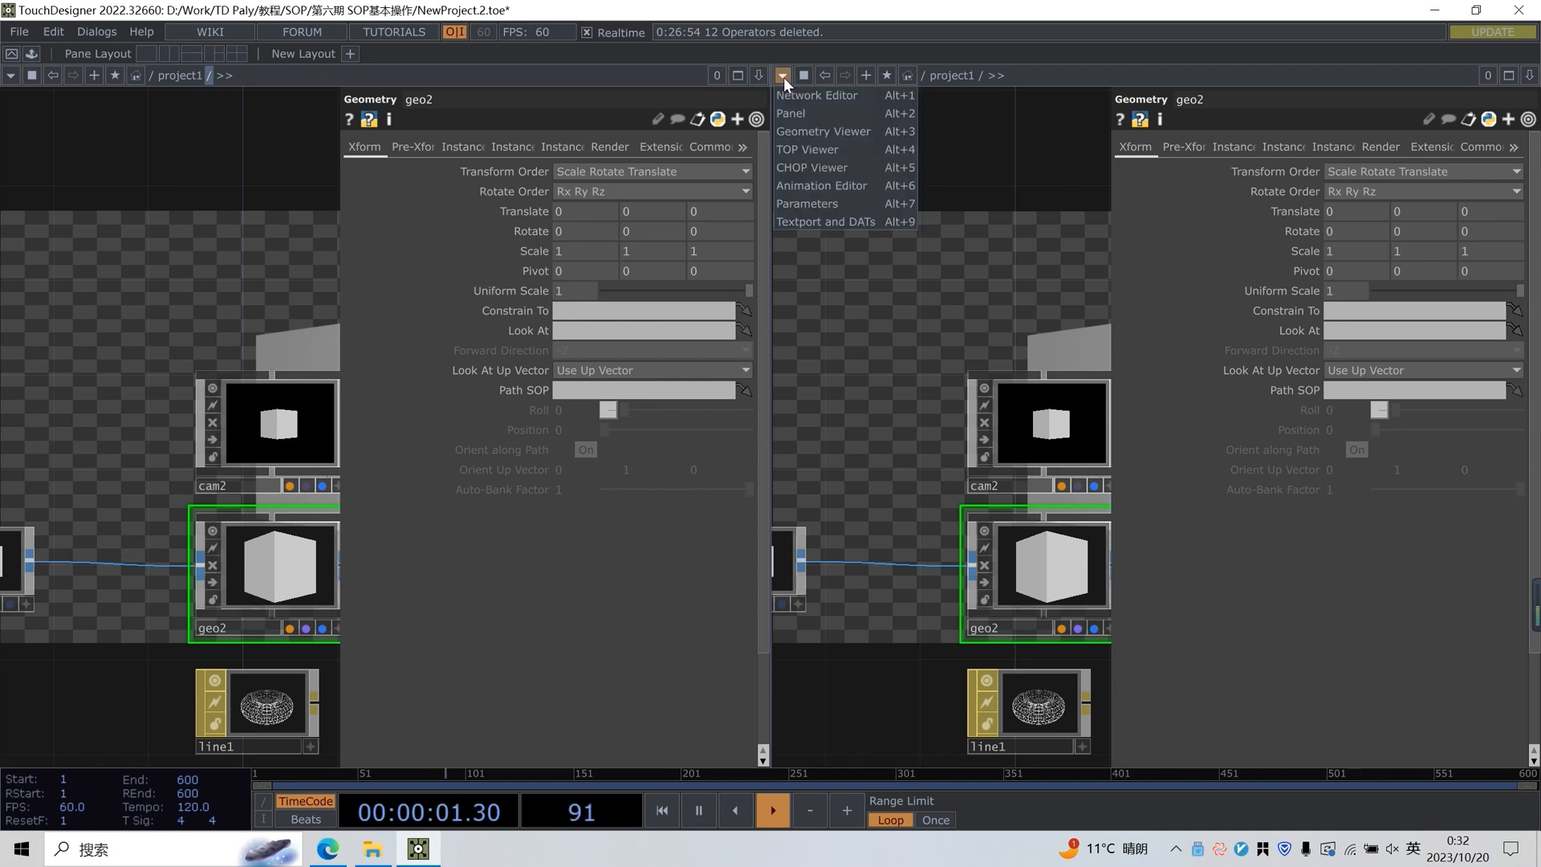
left_click(794, 131)
left_click_drag(1186, 324, 1088, 337)
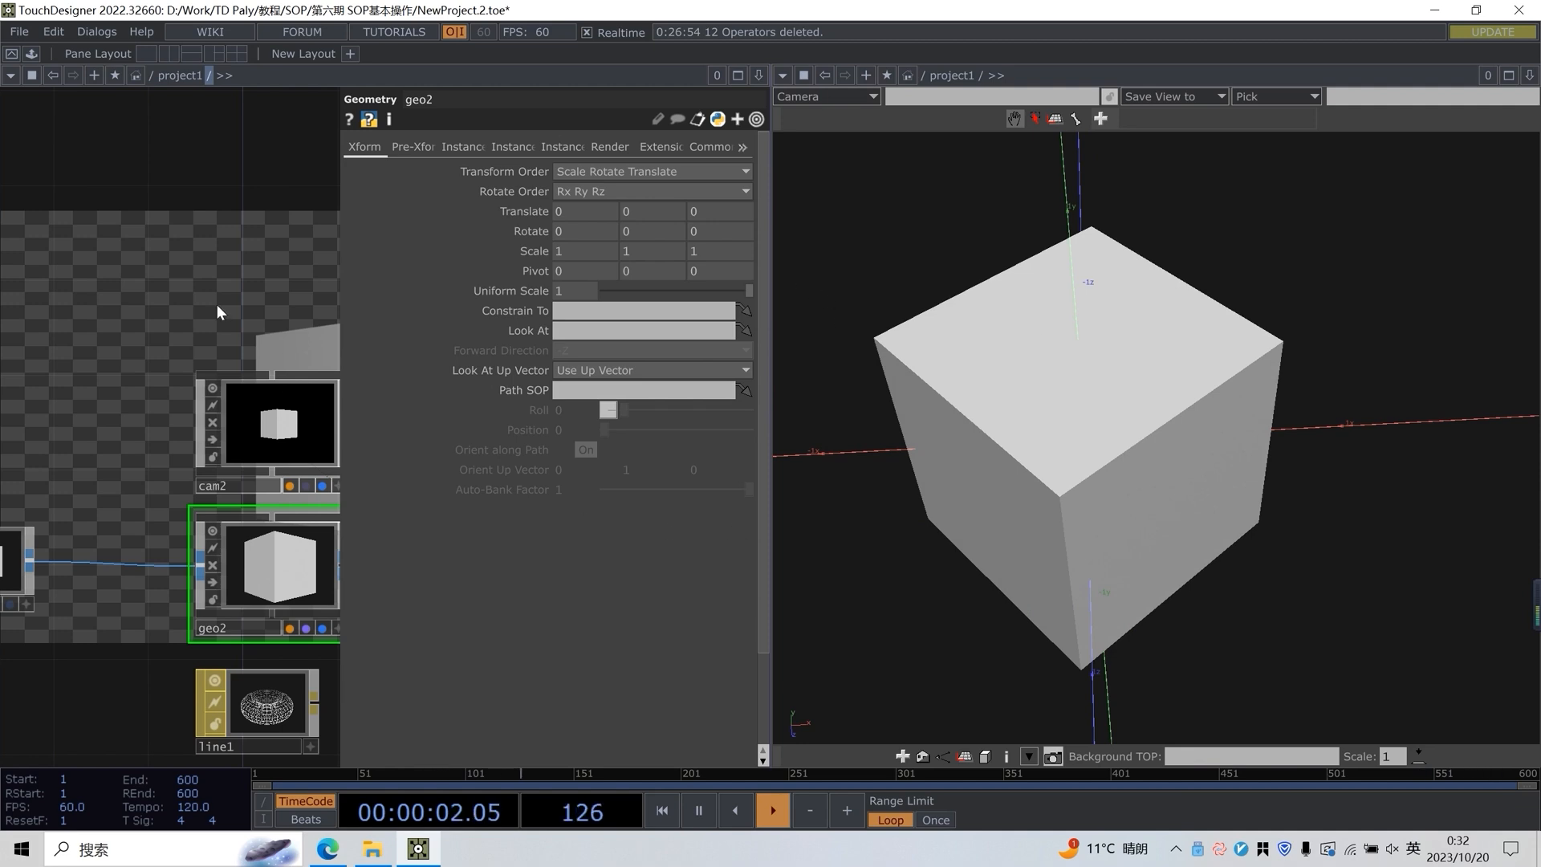
Hide the operator parameters in the network pane and widen that pane
key("p")
left_click_drag(770, 313, 874, 308)
left_click_drag(690, 315, 628, 374)
scroll(610, 393, "down", 3)
Examine the box-to-render node chain alongside the cube in the Geometry Viewer
left_click_drag(217, 434, 503, 416)
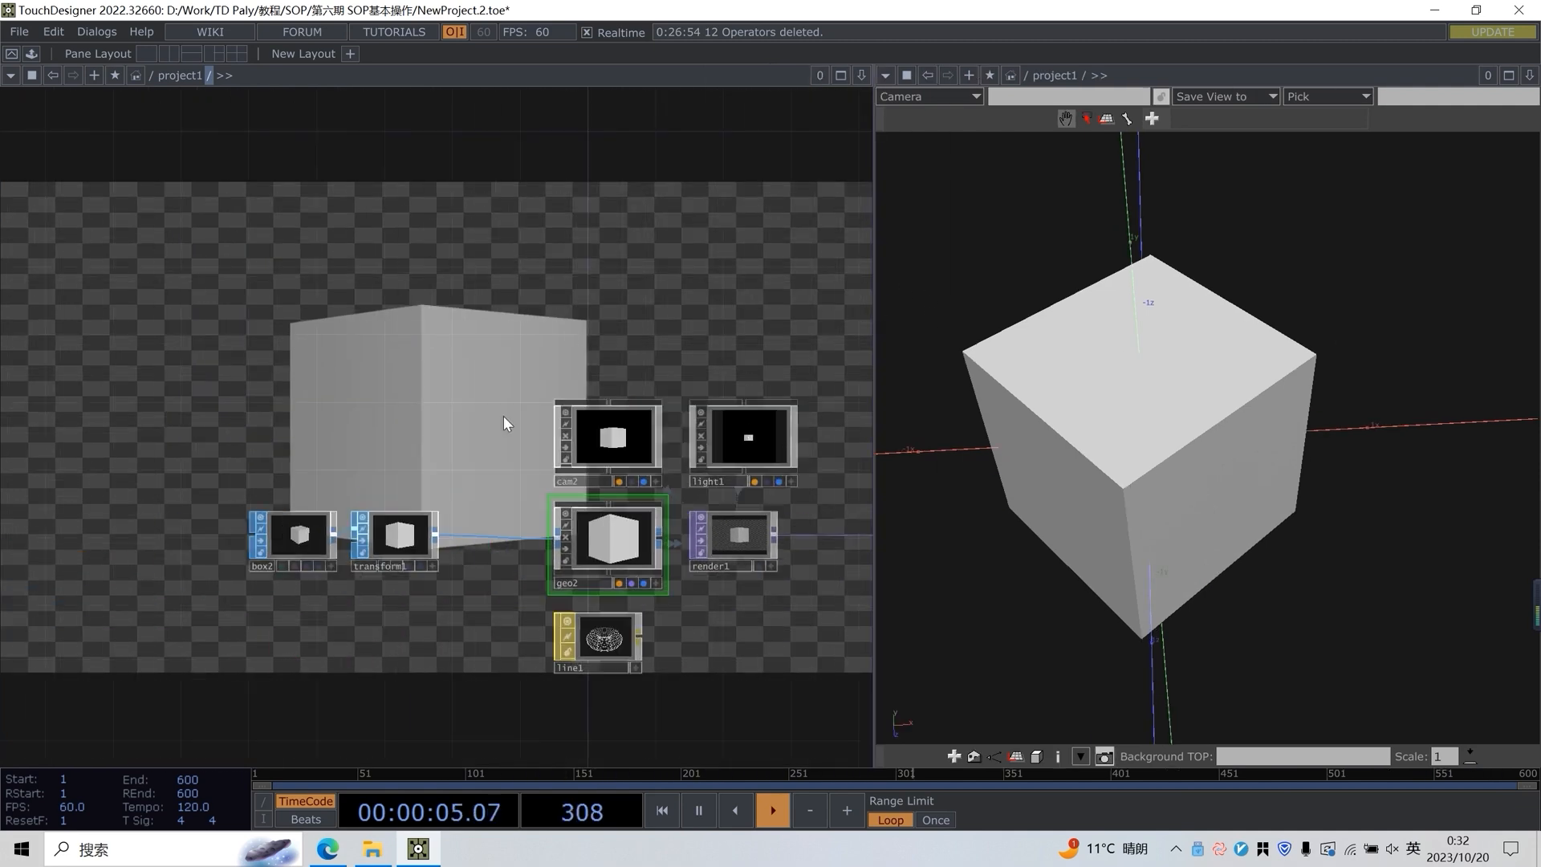
scroll(353, 491, "up", 5)
left_click_drag(381, 425, 116, 419)
left_click_drag(238, 535, 390, 511)
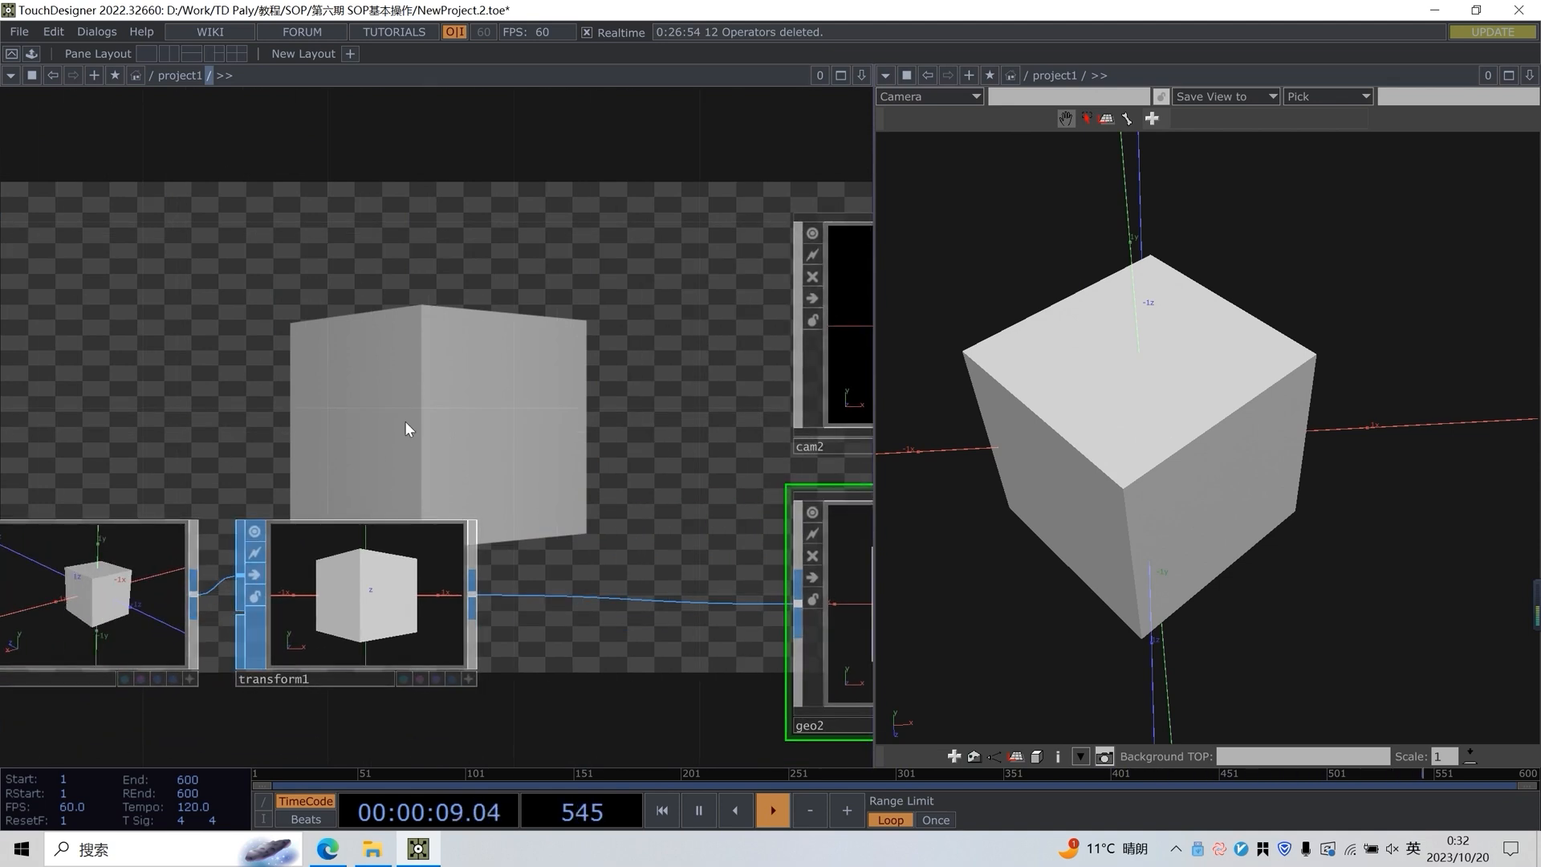
left_click_drag(405, 421, 363, 465)
scroll(1100, 371, "down", 2)
left_click_drag(1140, 449, 1236, 385)
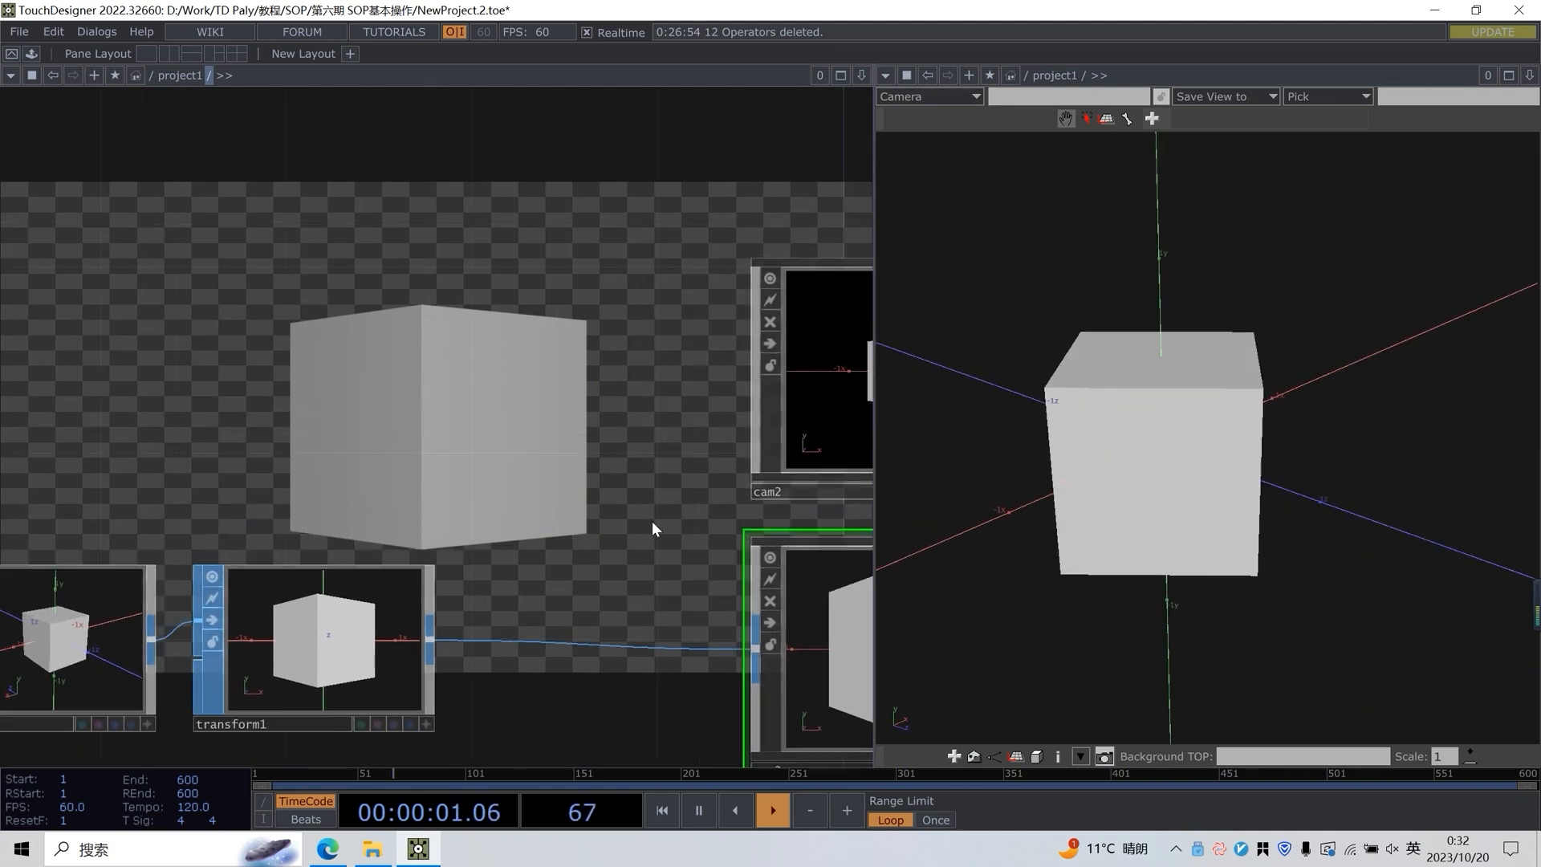
left_click_drag(652, 522, 253, 501)
left_click_drag(604, 490, 407, 480)
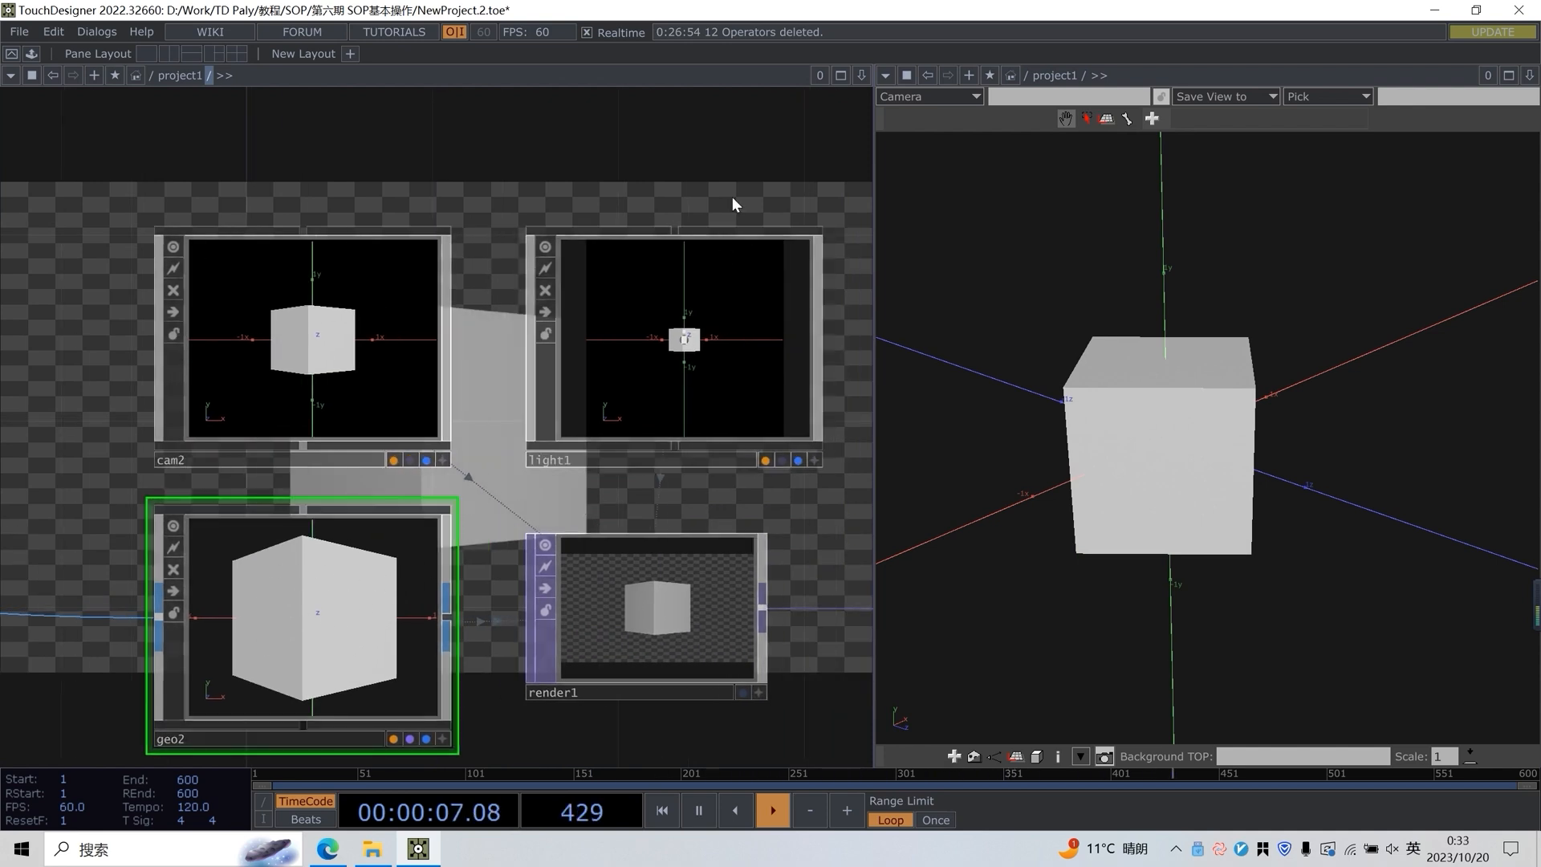
scroll(450, 210, "down", 3)
scroll(449, 210, "down", 2)
Select geo2 in the network and show its parameters again
left_click_drag(621, 254, 626, 382)
left_click(217, 527)
left_click_drag(378, 522, 377, 539)
left_click(287, 545)
key("p")
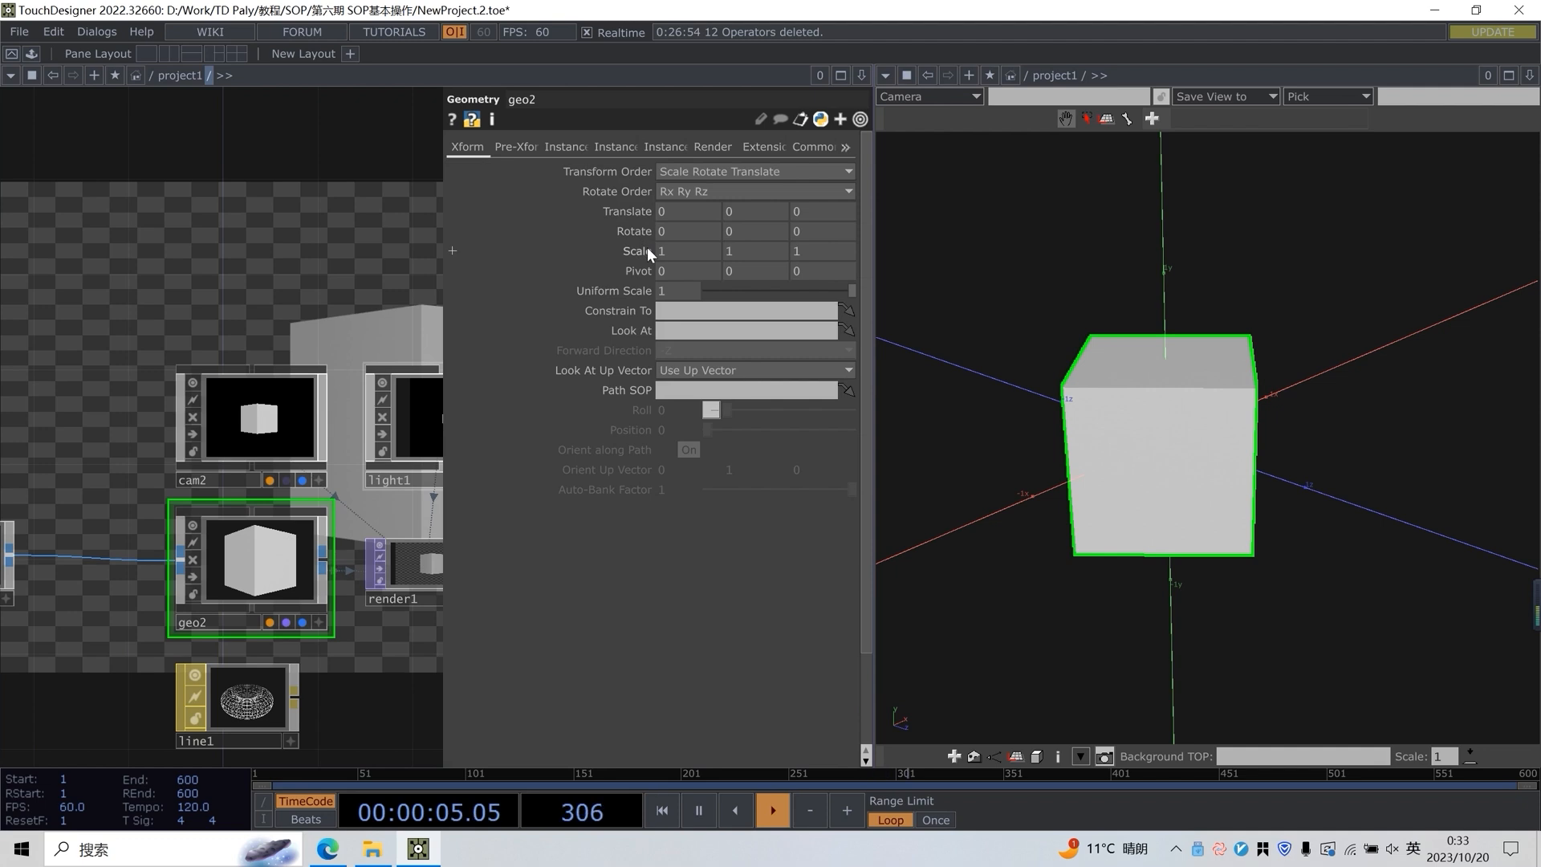
Examine where the camera and the cube sit in the 3D scene by selecting cam2 and then geo2
left_click_drag(309, 239, 224, 374)
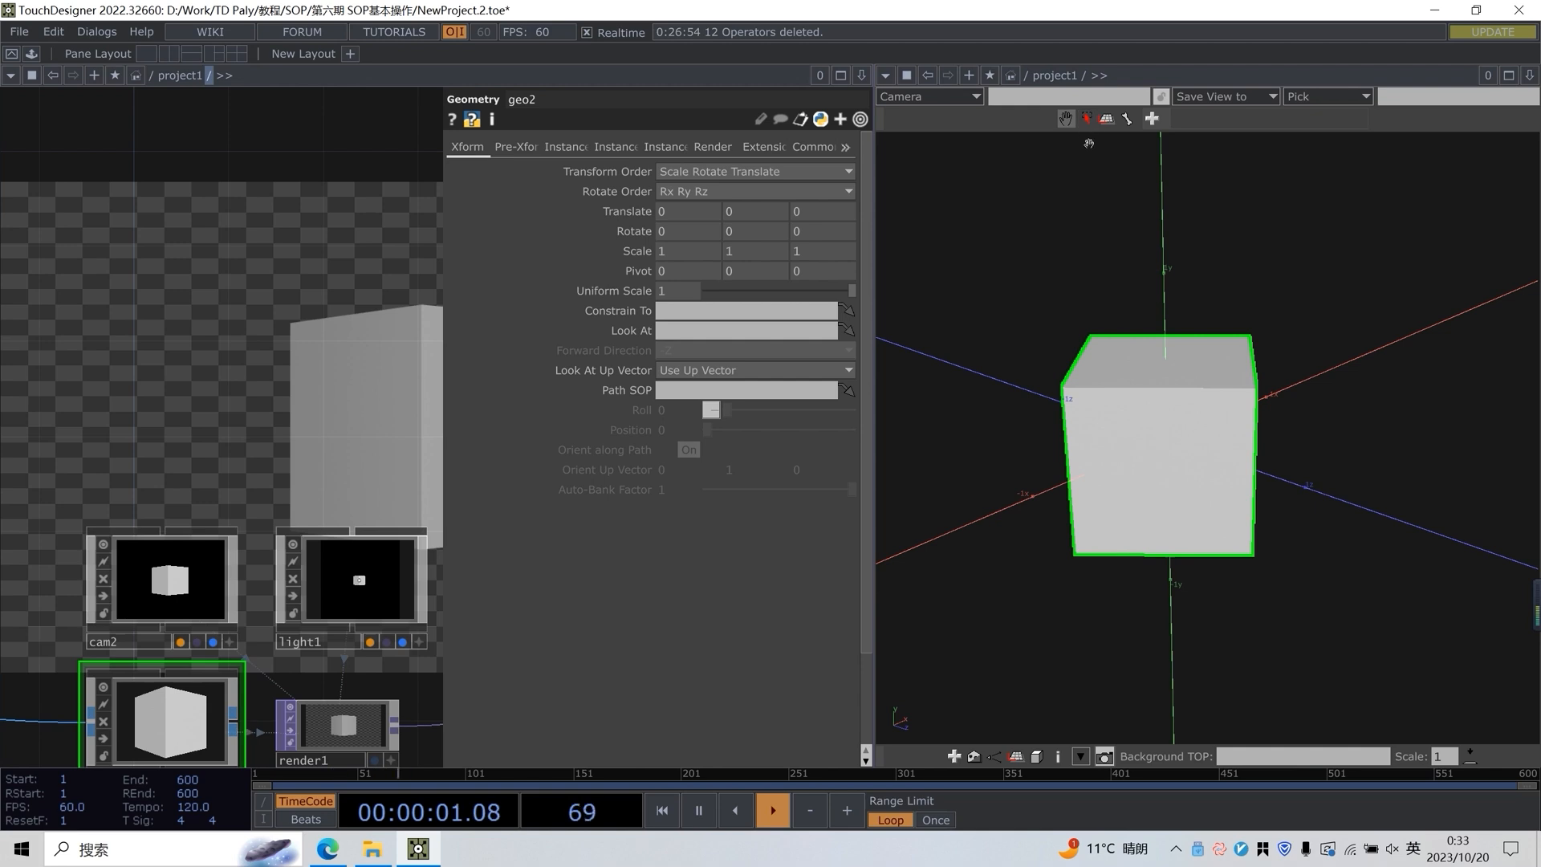
left_click_drag(1152, 258, 1129, 368)
scroll(1184, 370, "down", 5)
left_click_drag(1252, 420, 950, 468)
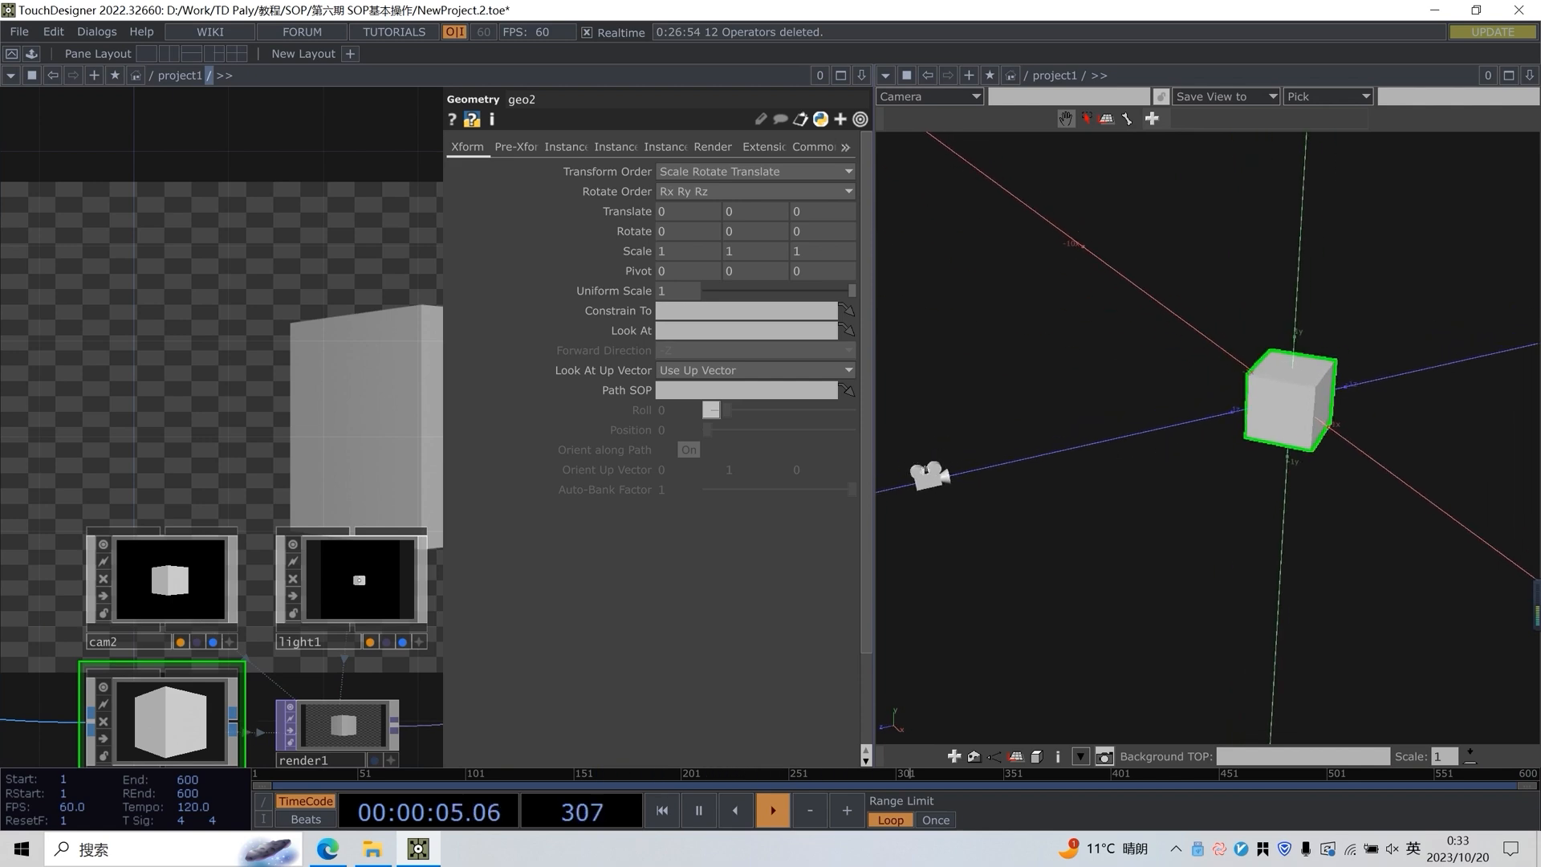
left_click(210, 575)
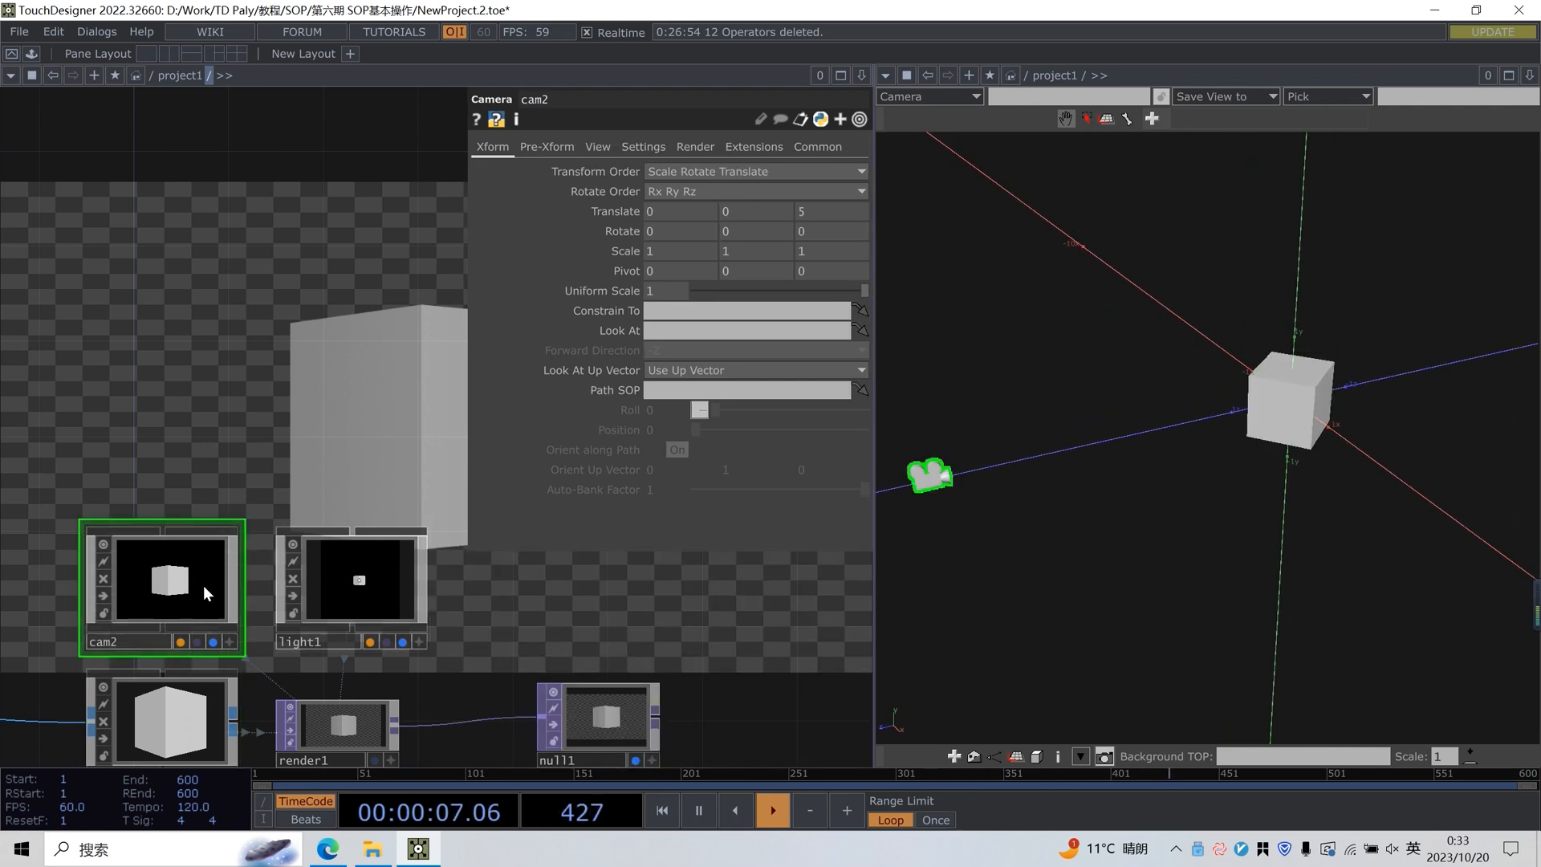
left_click(170, 705)
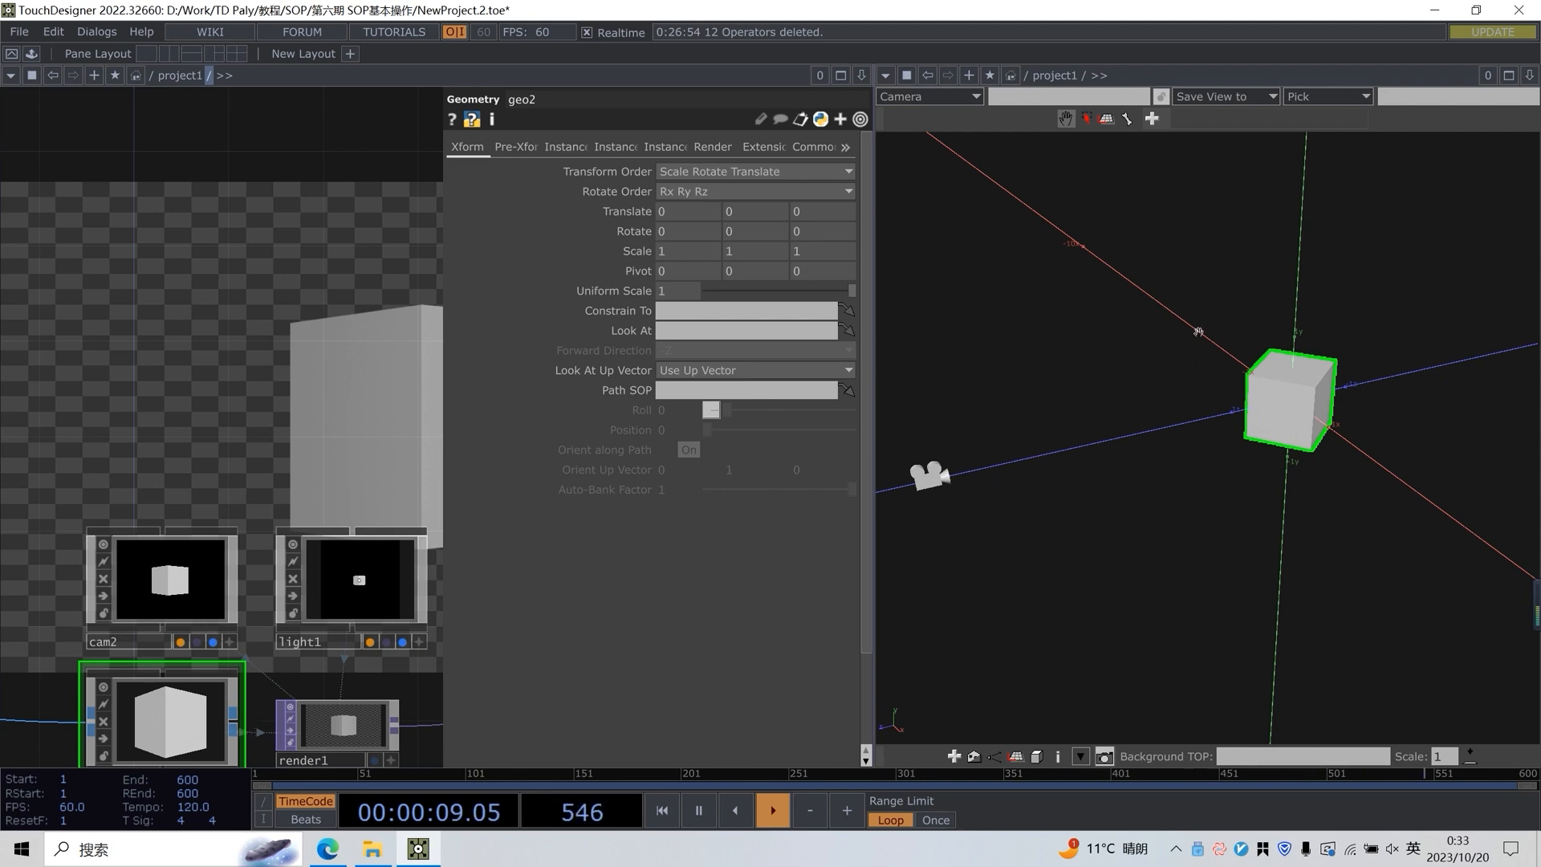
Switch the Geometry Viewer to selection mode, select the cube and turn on its transform handles
left_click_drag(1339, 323, 1413, 358)
middle_click_drag(1413, 358, 1523, 286)
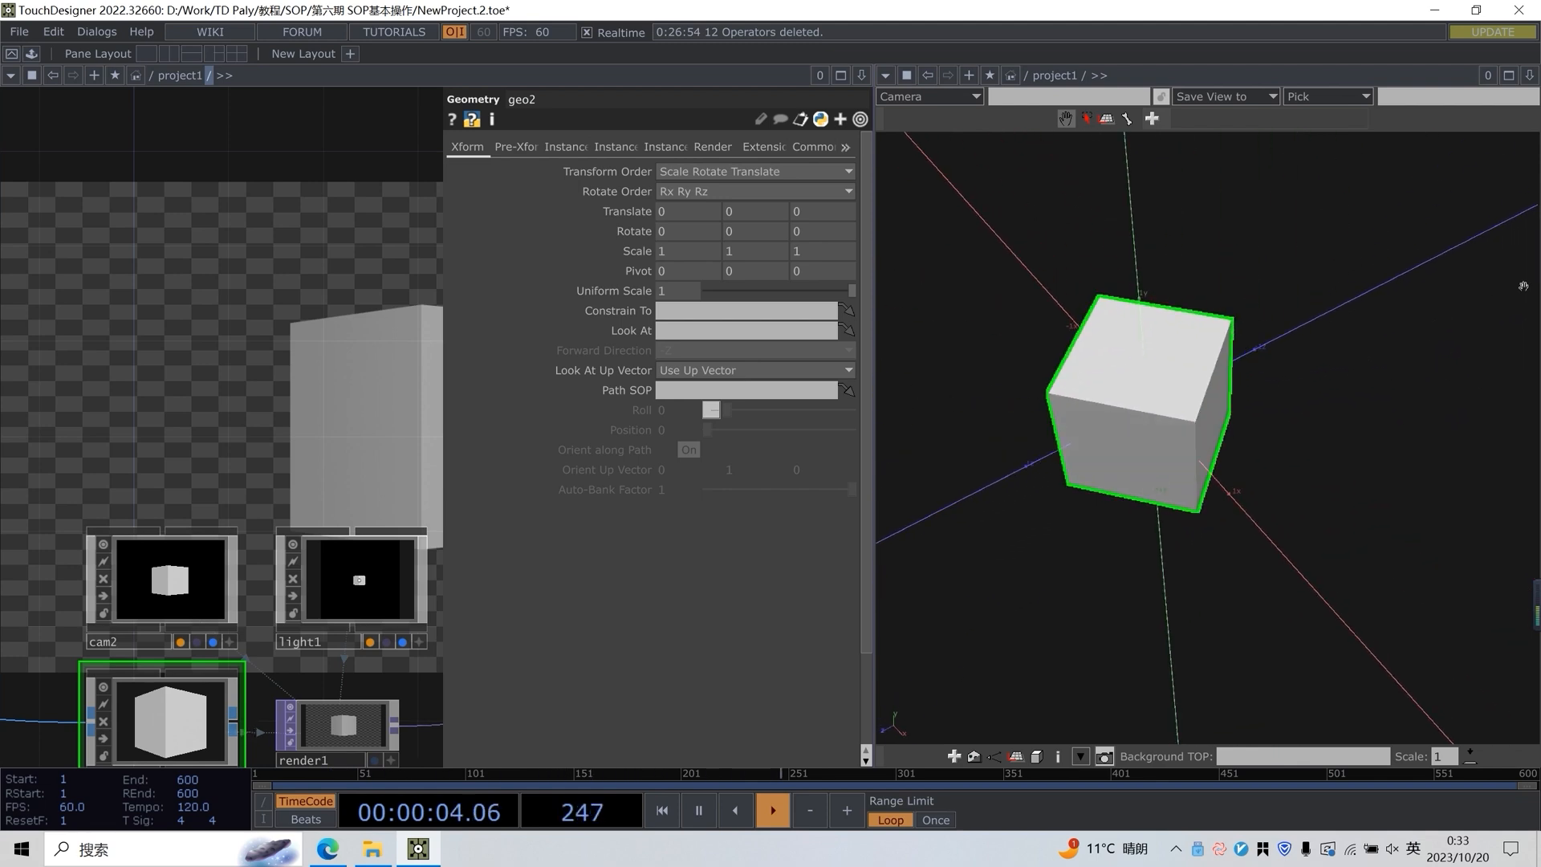
left_click(1088, 119)
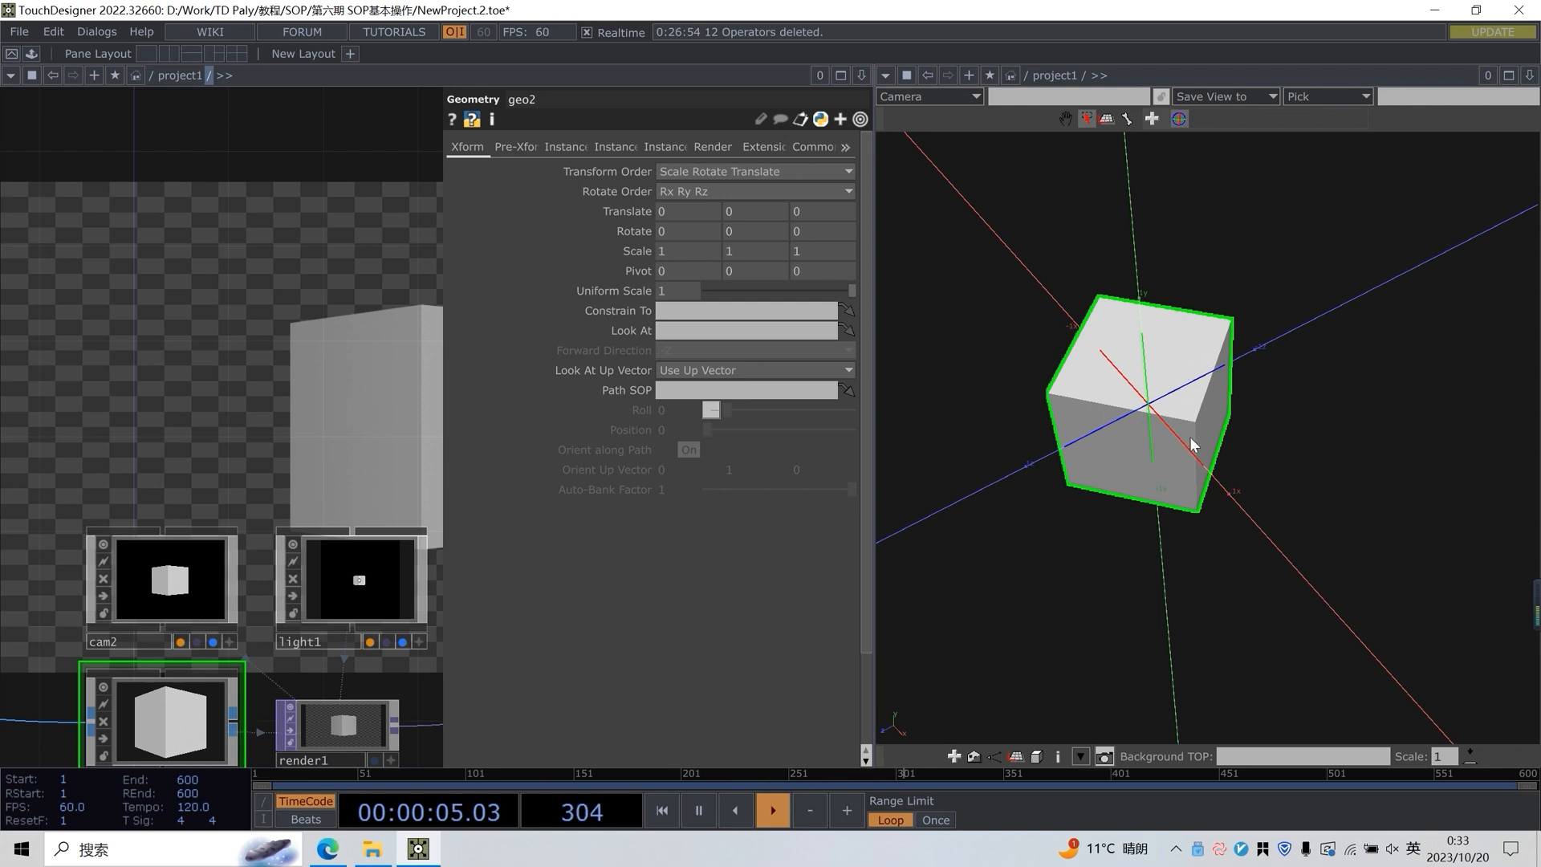
left_click(1294, 465)
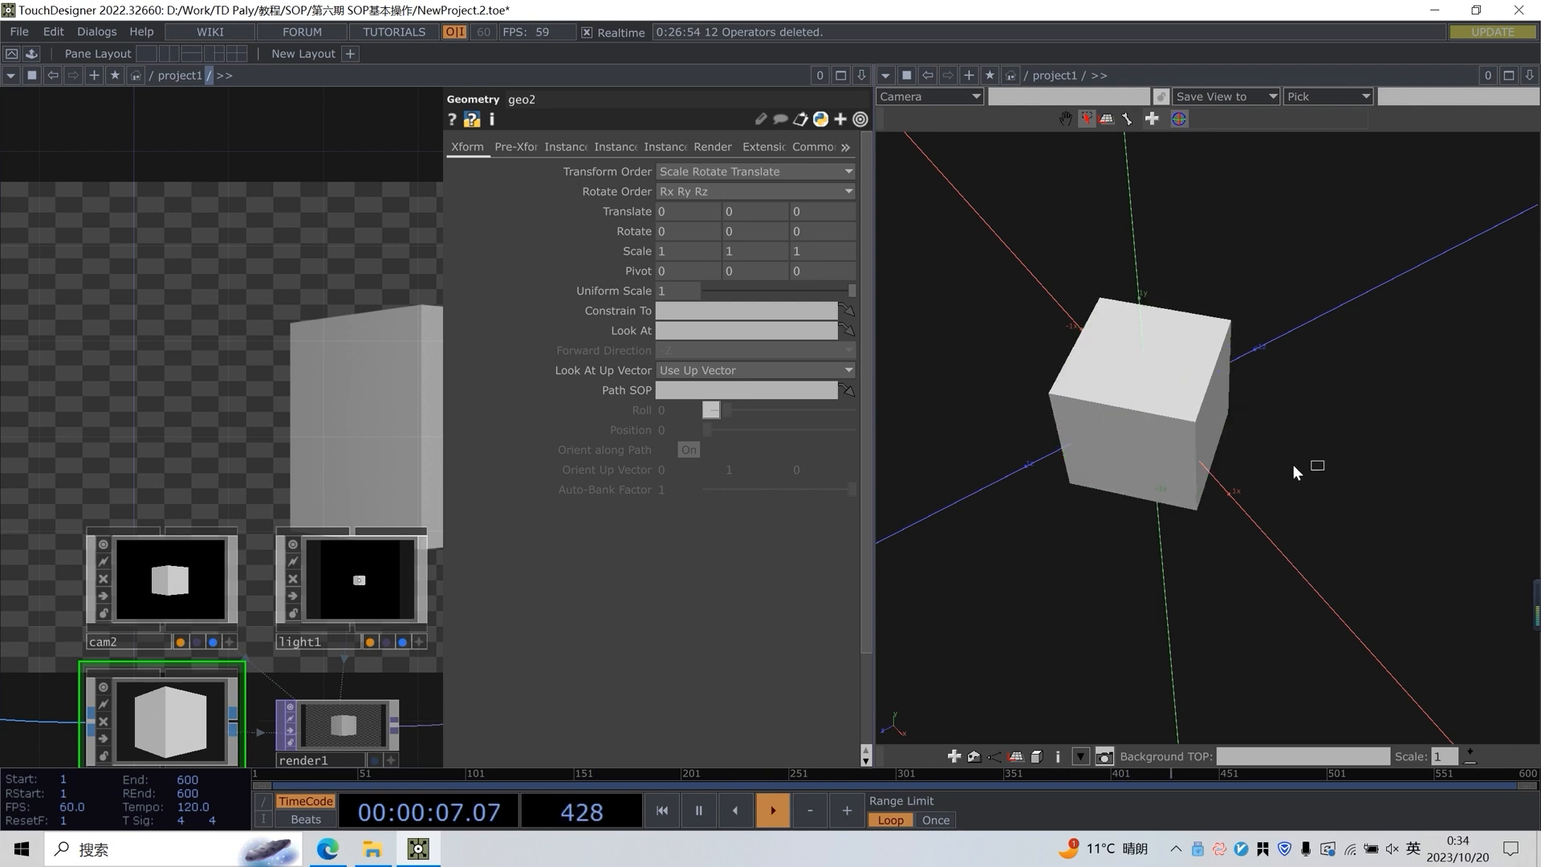
left_click_drag(1385, 447, 1308, 406)
left_click(1187, 388)
scroll(1174, 361, "up", 1)
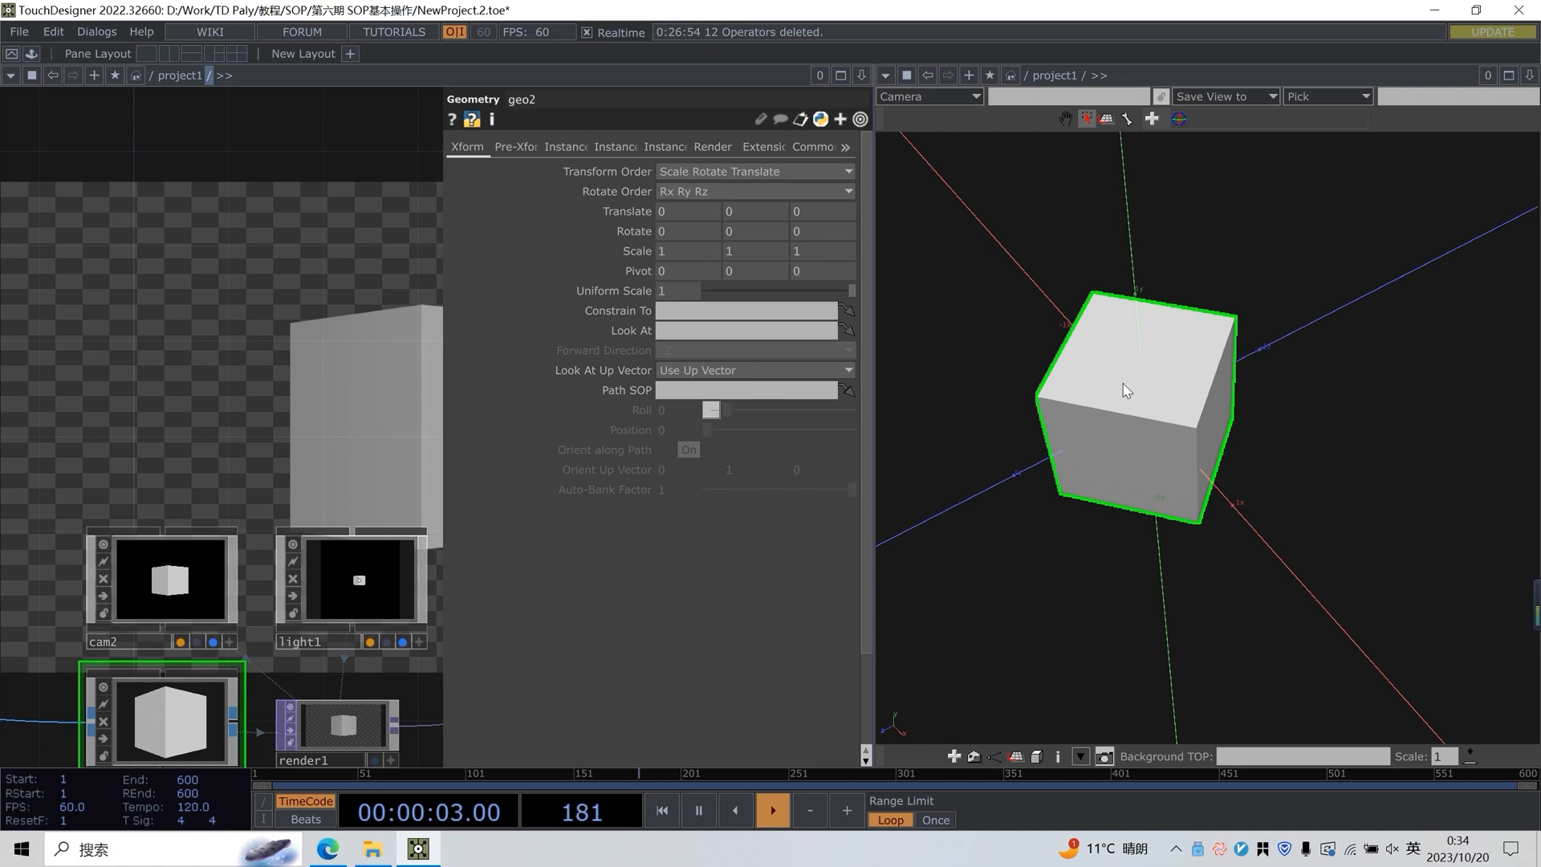
left_click(1181, 121)
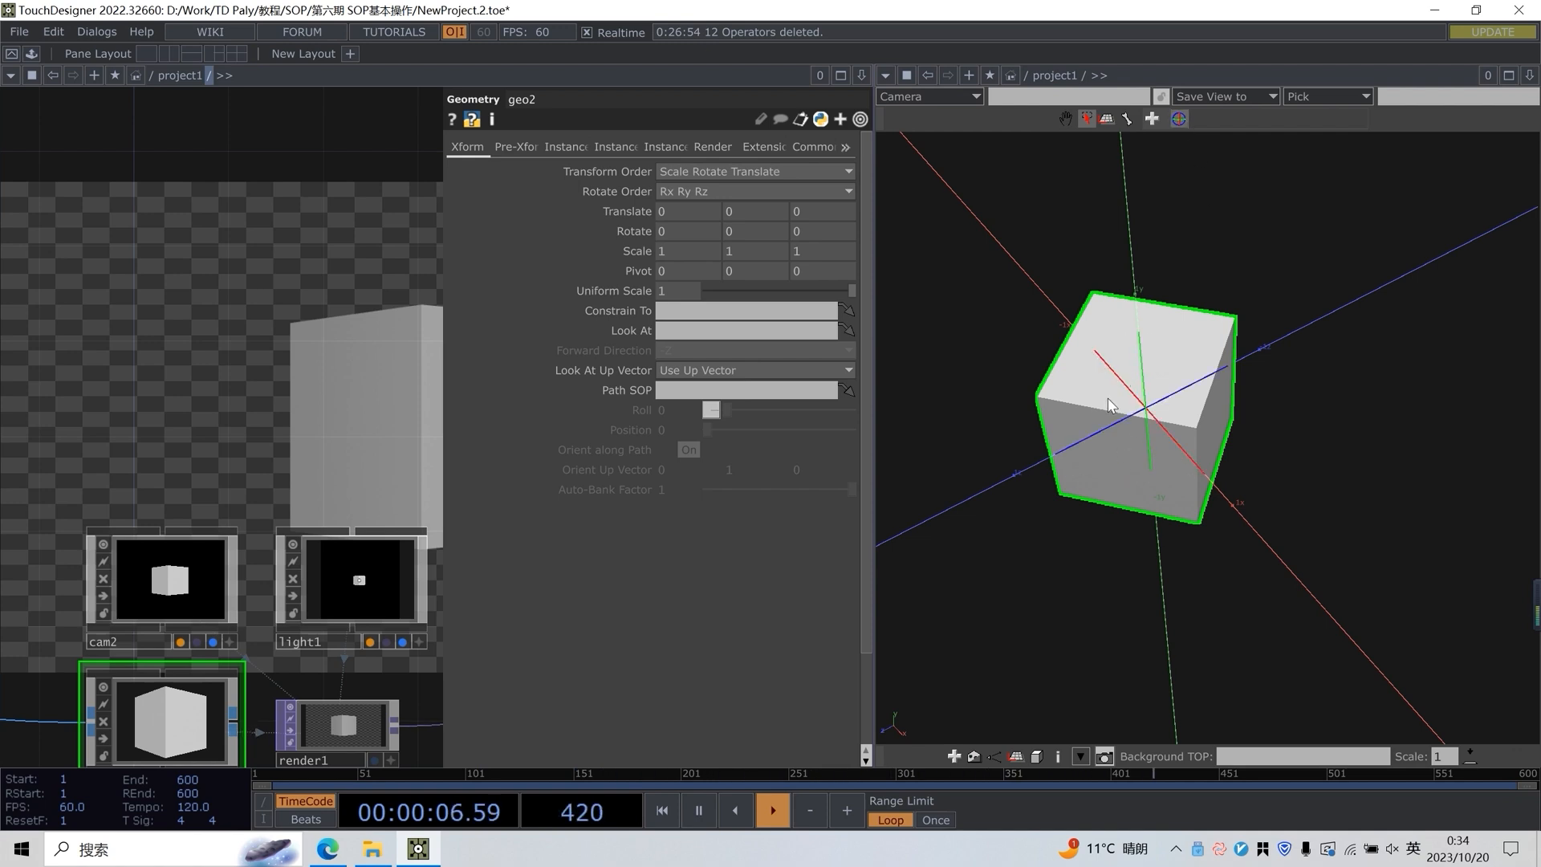
Try moving the geo2 cube freely with the translate handles in the Geometry Viewer
mouse_move(1193, 394)
left_mouse_down()
mouse_move(1248, 381)
mouse_move(1096, 415)
mouse_move(1318, 364)
mouse_move(1196, 398)
mouse_move(1208, 398)
left_mouse_up()
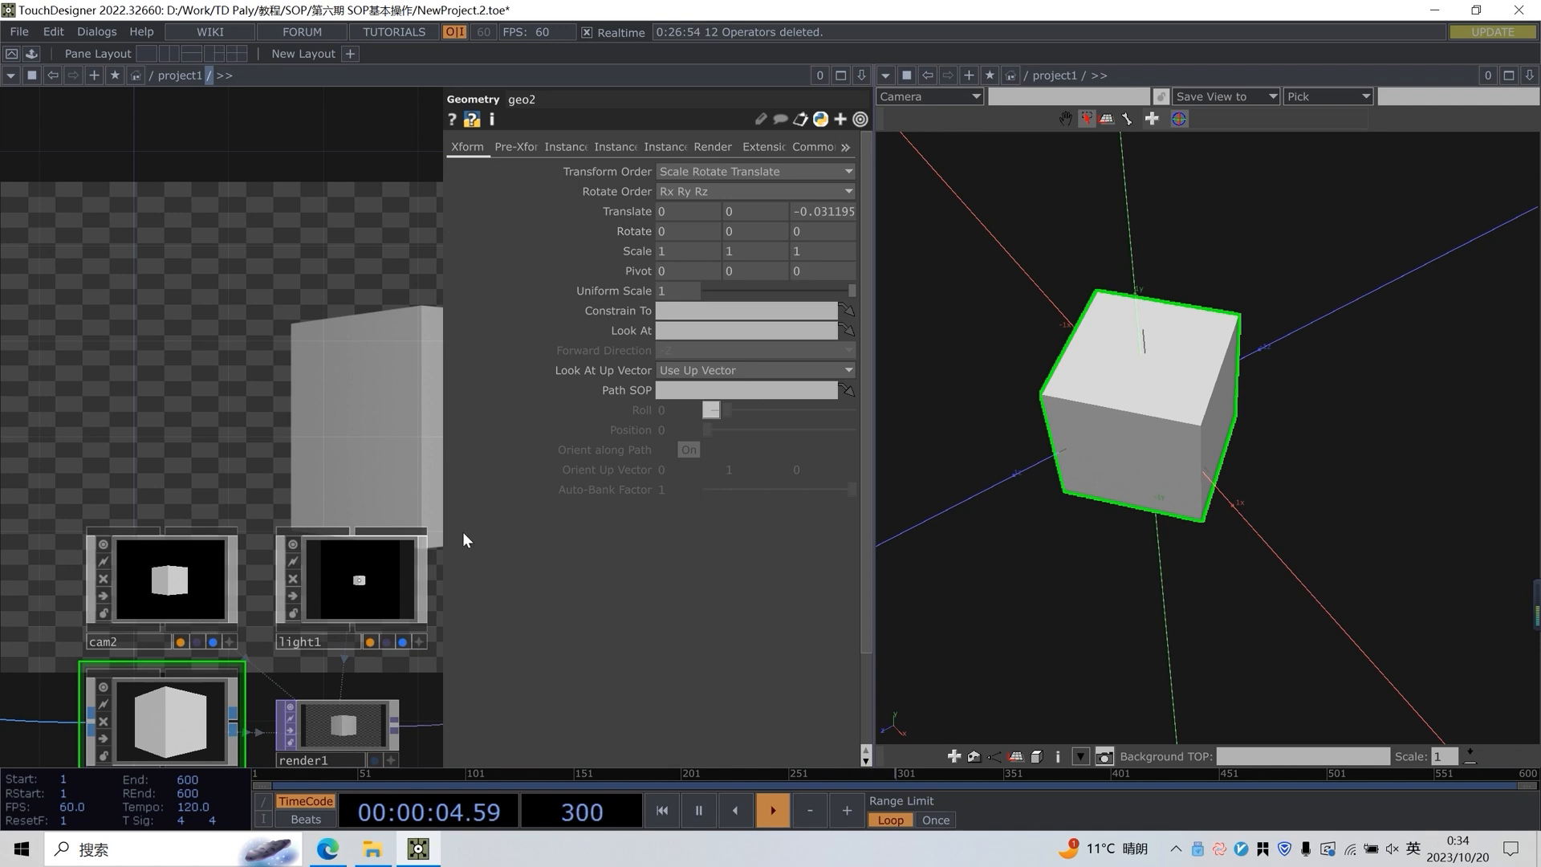
left_click_drag(164, 653, 160, 581)
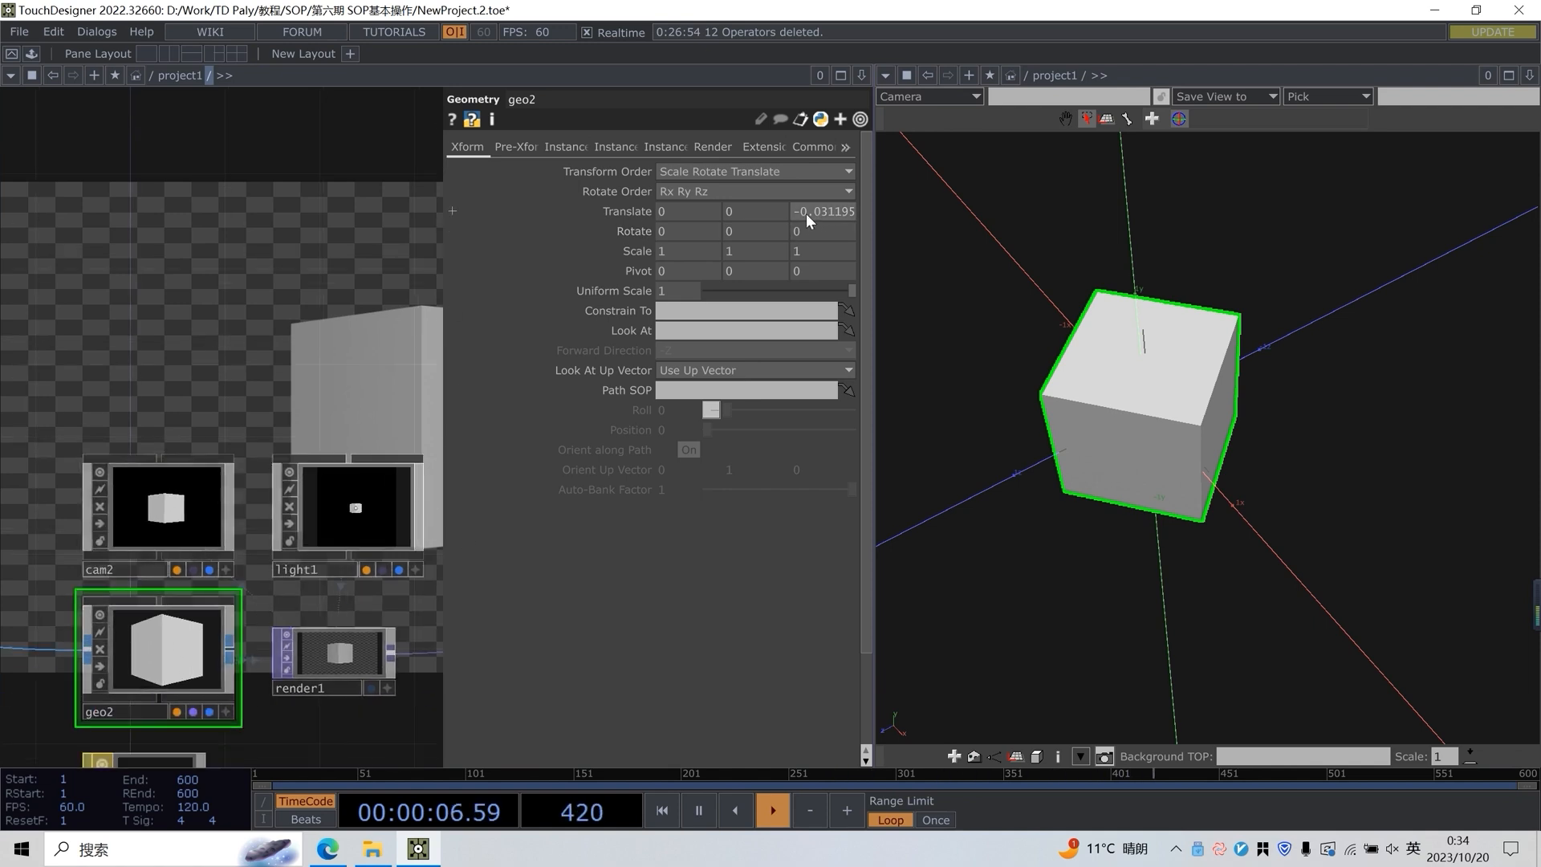
left_click_drag(1217, 368, 1140, 385)
mouse_move(1232, 442)
Reset geo2's Translate X, Y and Z values to 0
left_click(719, 207)
type("0")
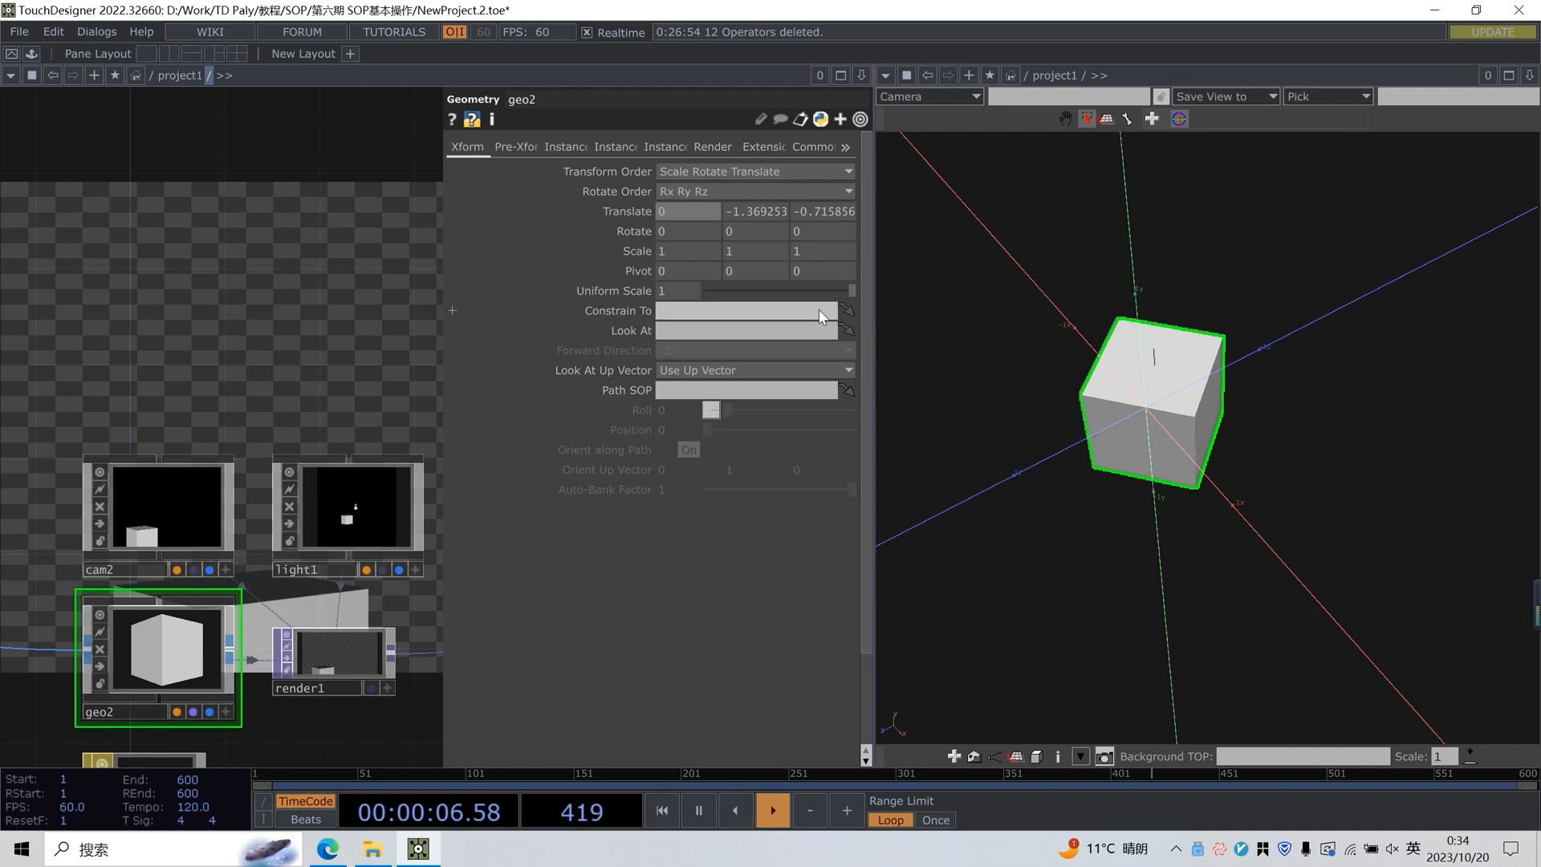
key("Return")
left_click(766, 218)
type("0")
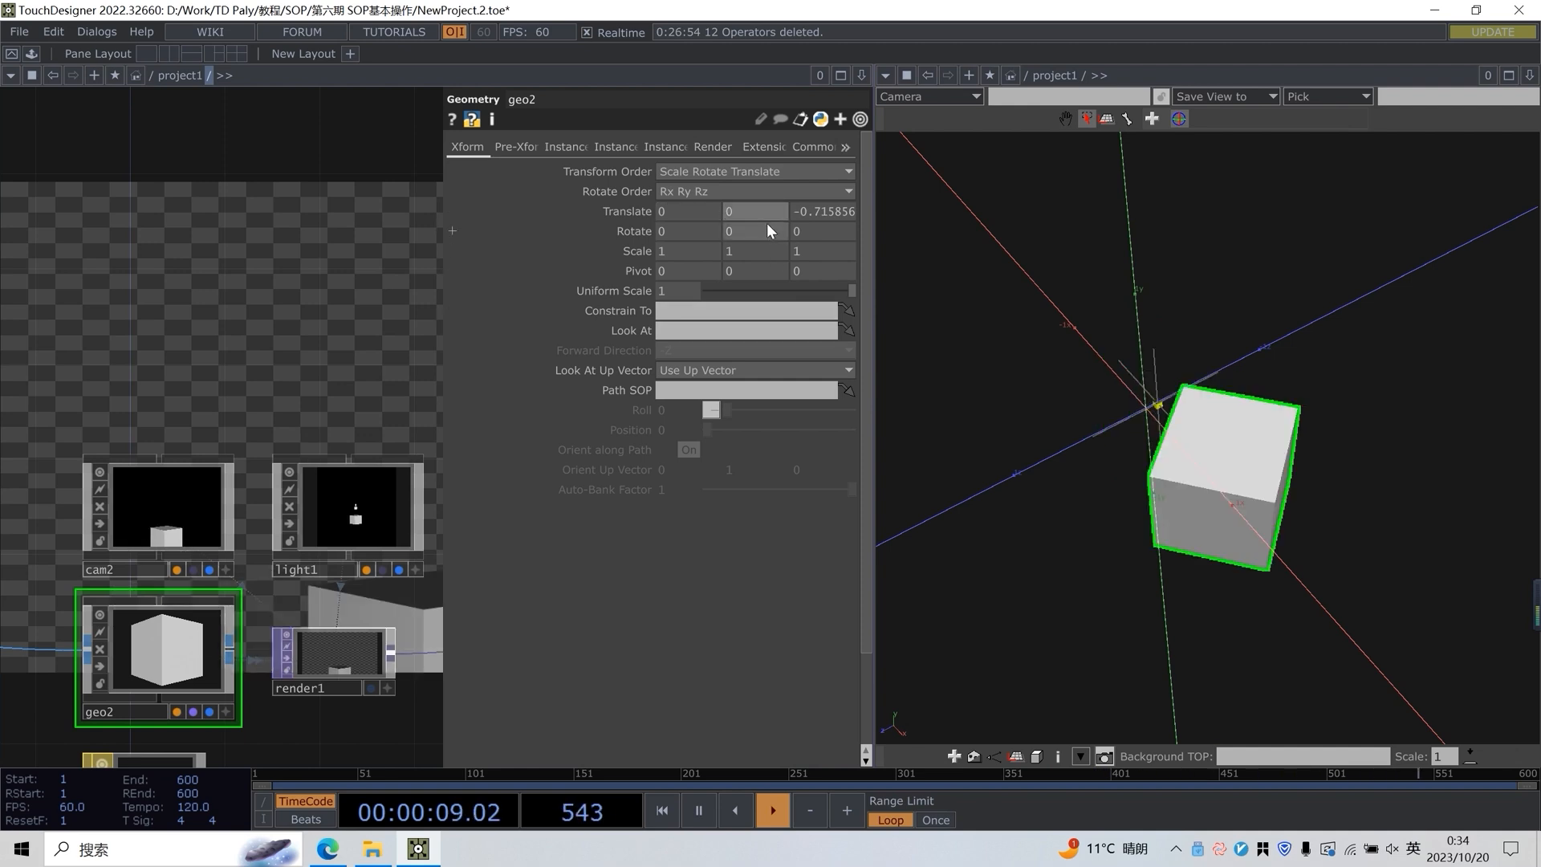
key("Return")
left_click(827, 211)
type("0")
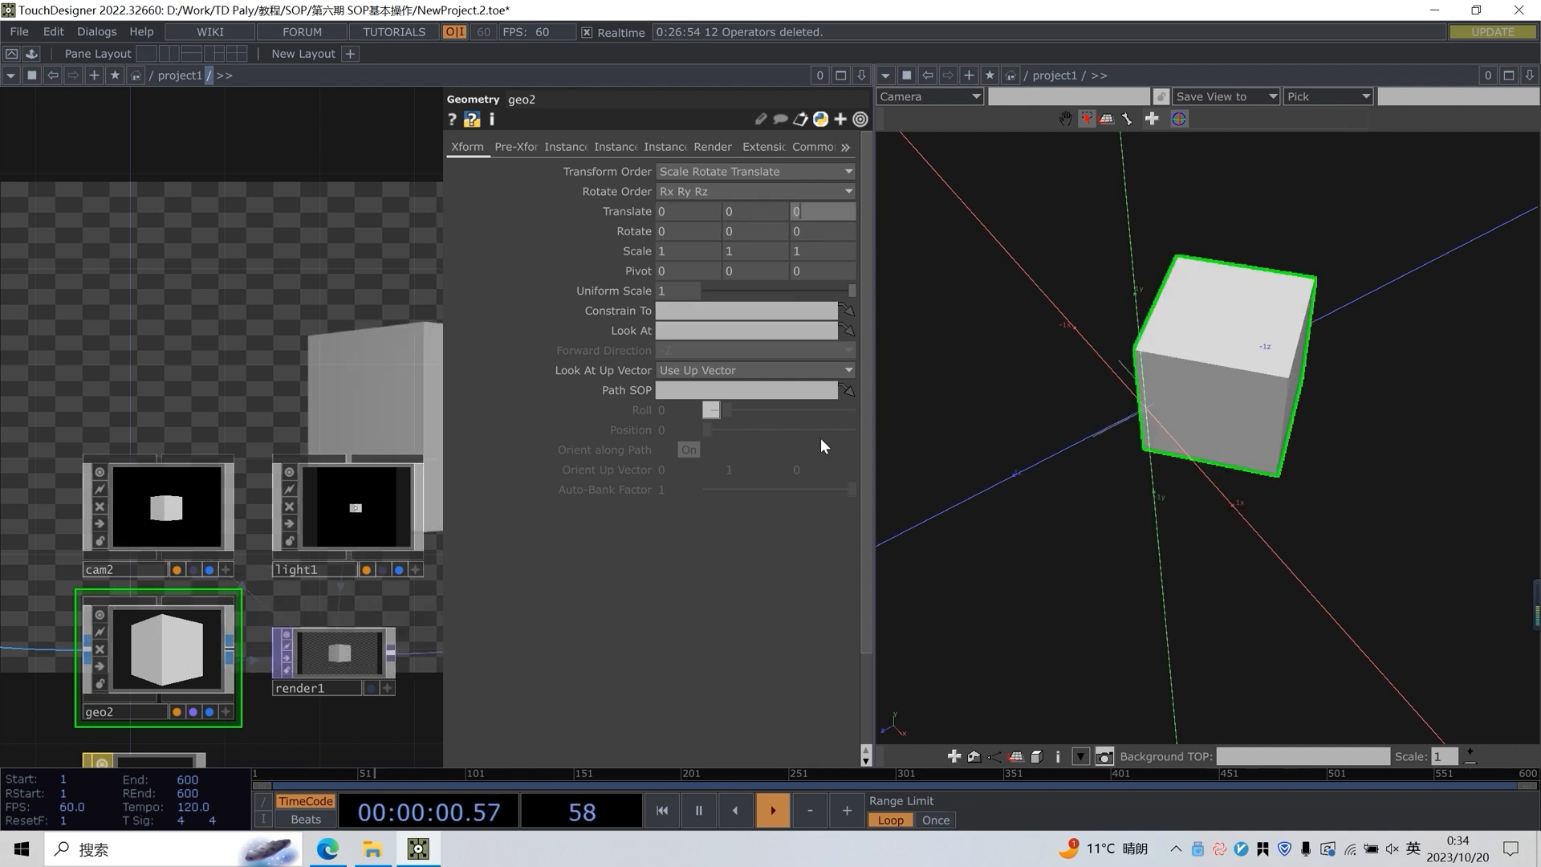
key("Return")
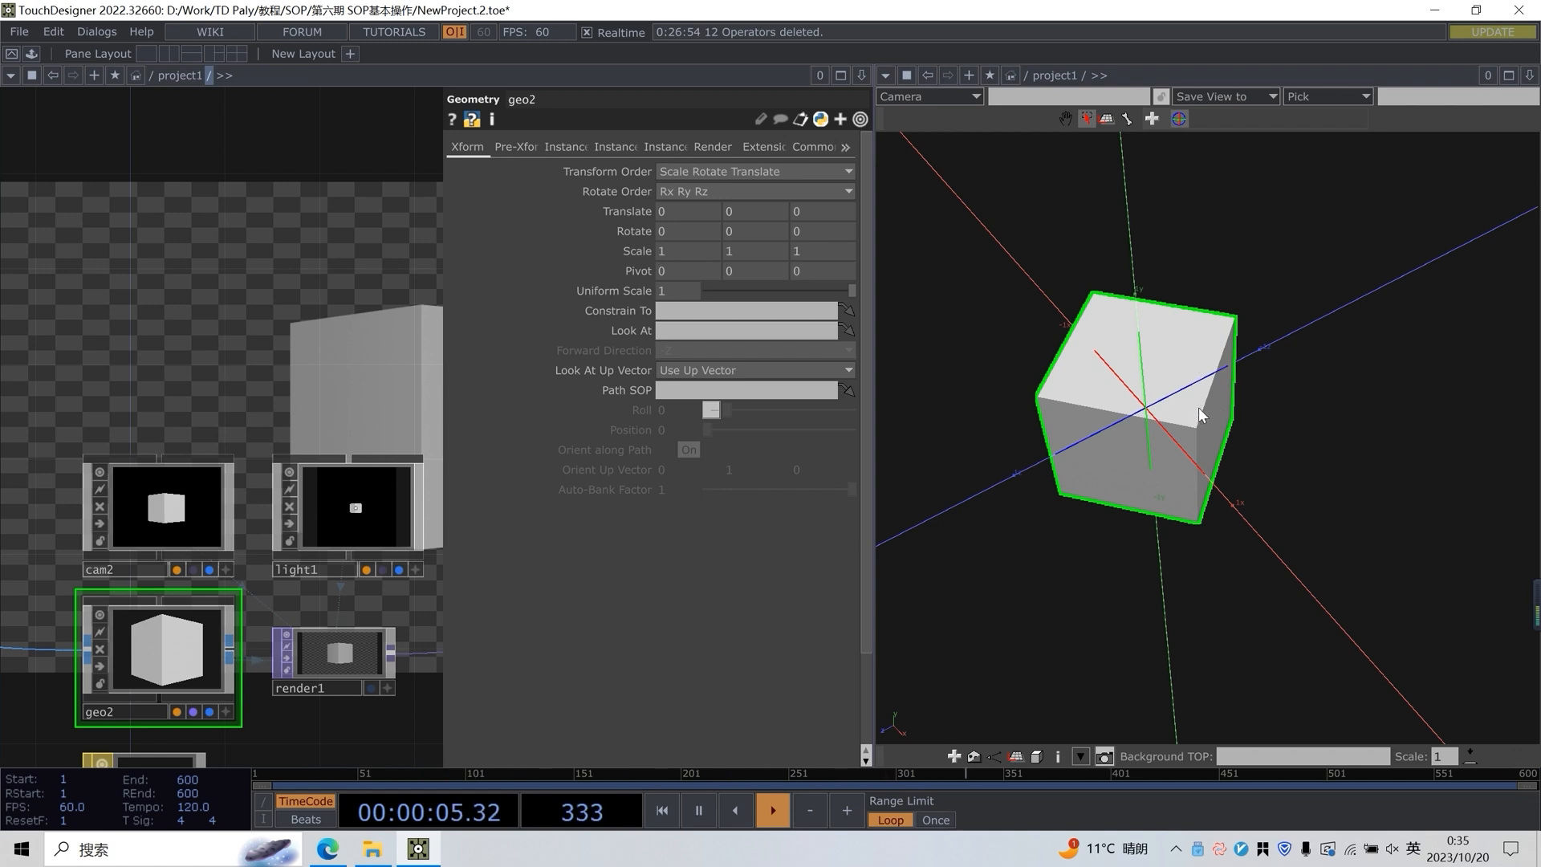
Try the rotate and scale handles on the geo2 cube, undoing each change
mouse_move(1158, 342)
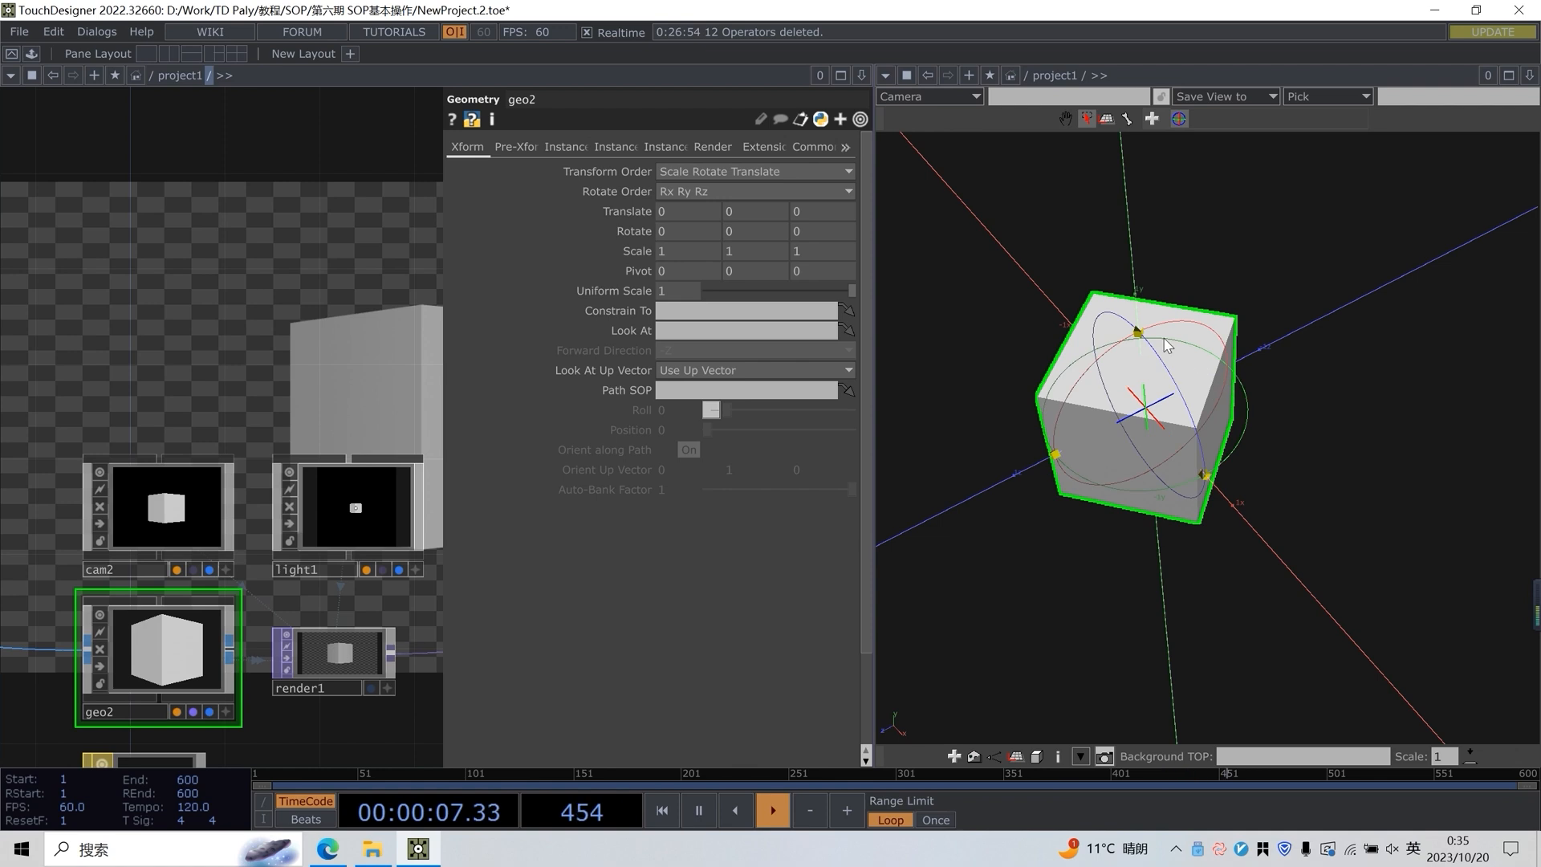
left_click_drag(1166, 361, 1130, 366)
key("ctrl+z")
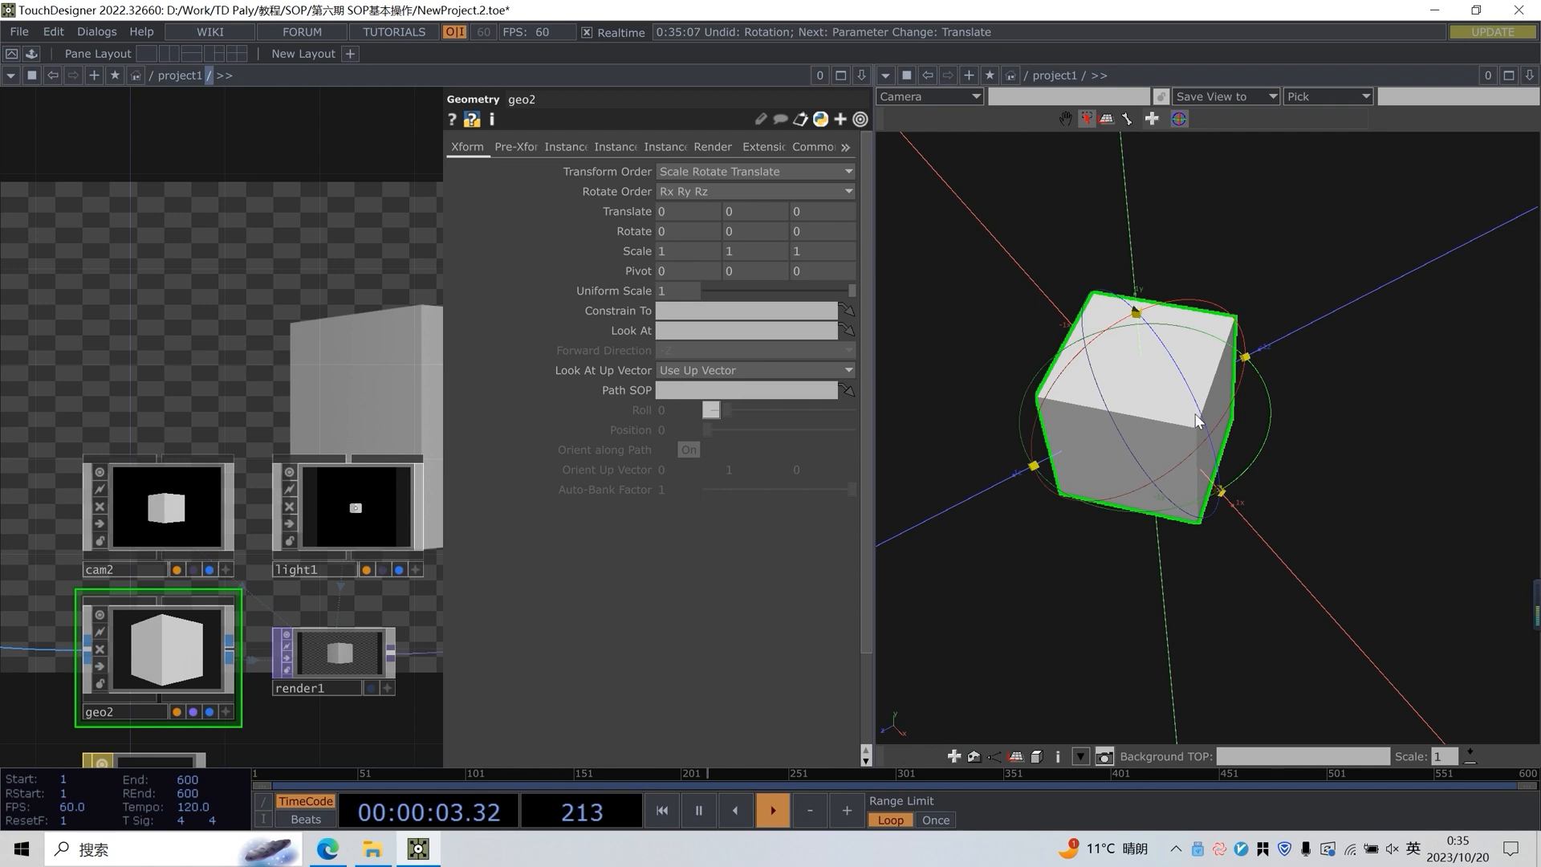
left_click_drag(1149, 305, 1145, 200)
key("ctrl+z")
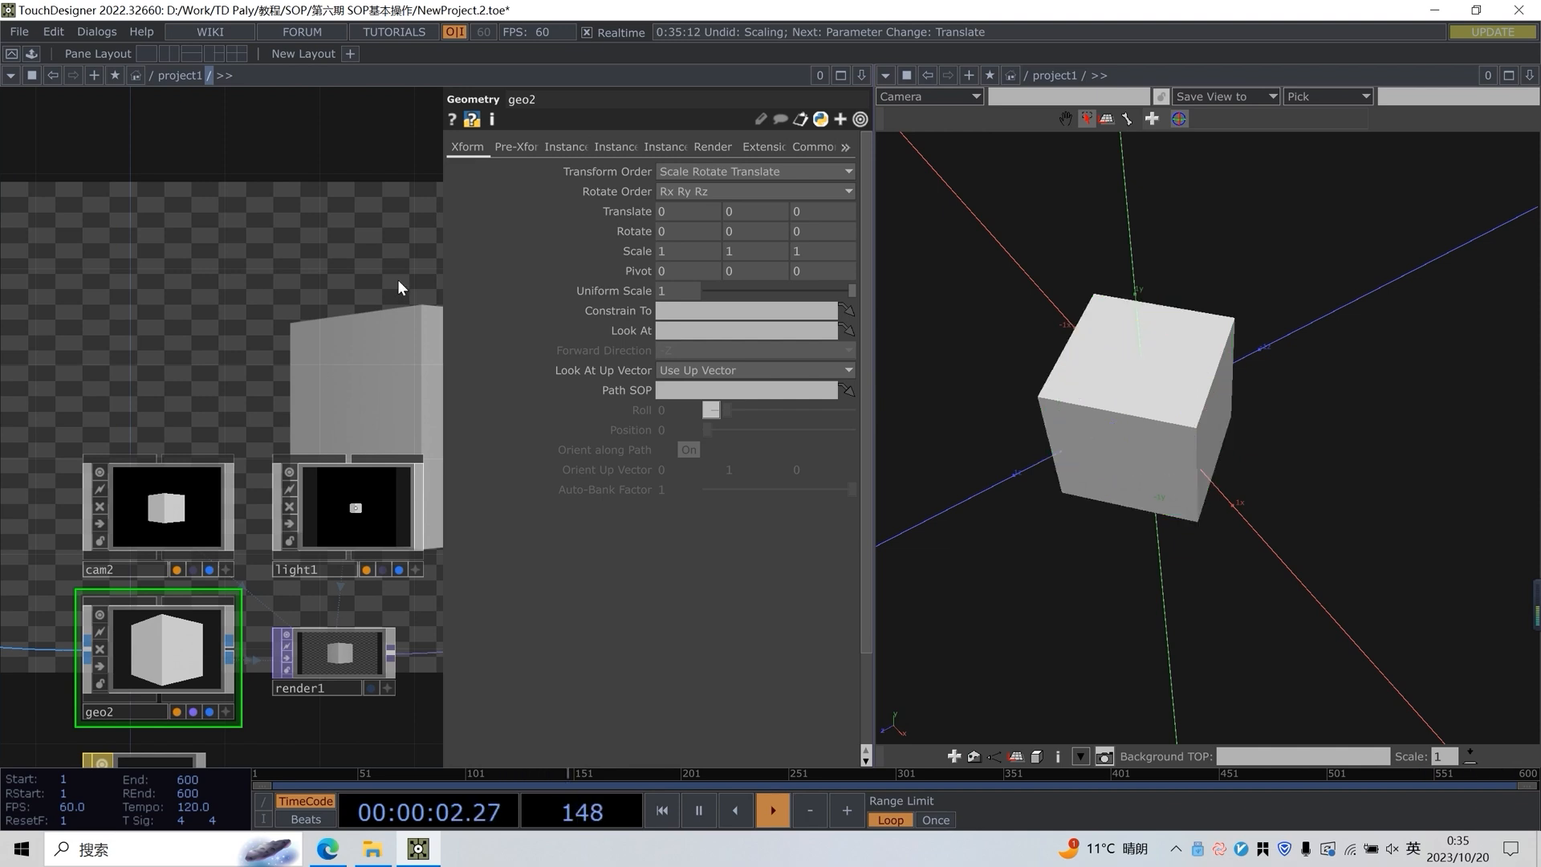
Duplicate box2, transform1 and geo2 together and place the copied chain in a row below line1
key("p")
scroll(470, 268, "down", 3)
scroll(257, 388, "up", 3)
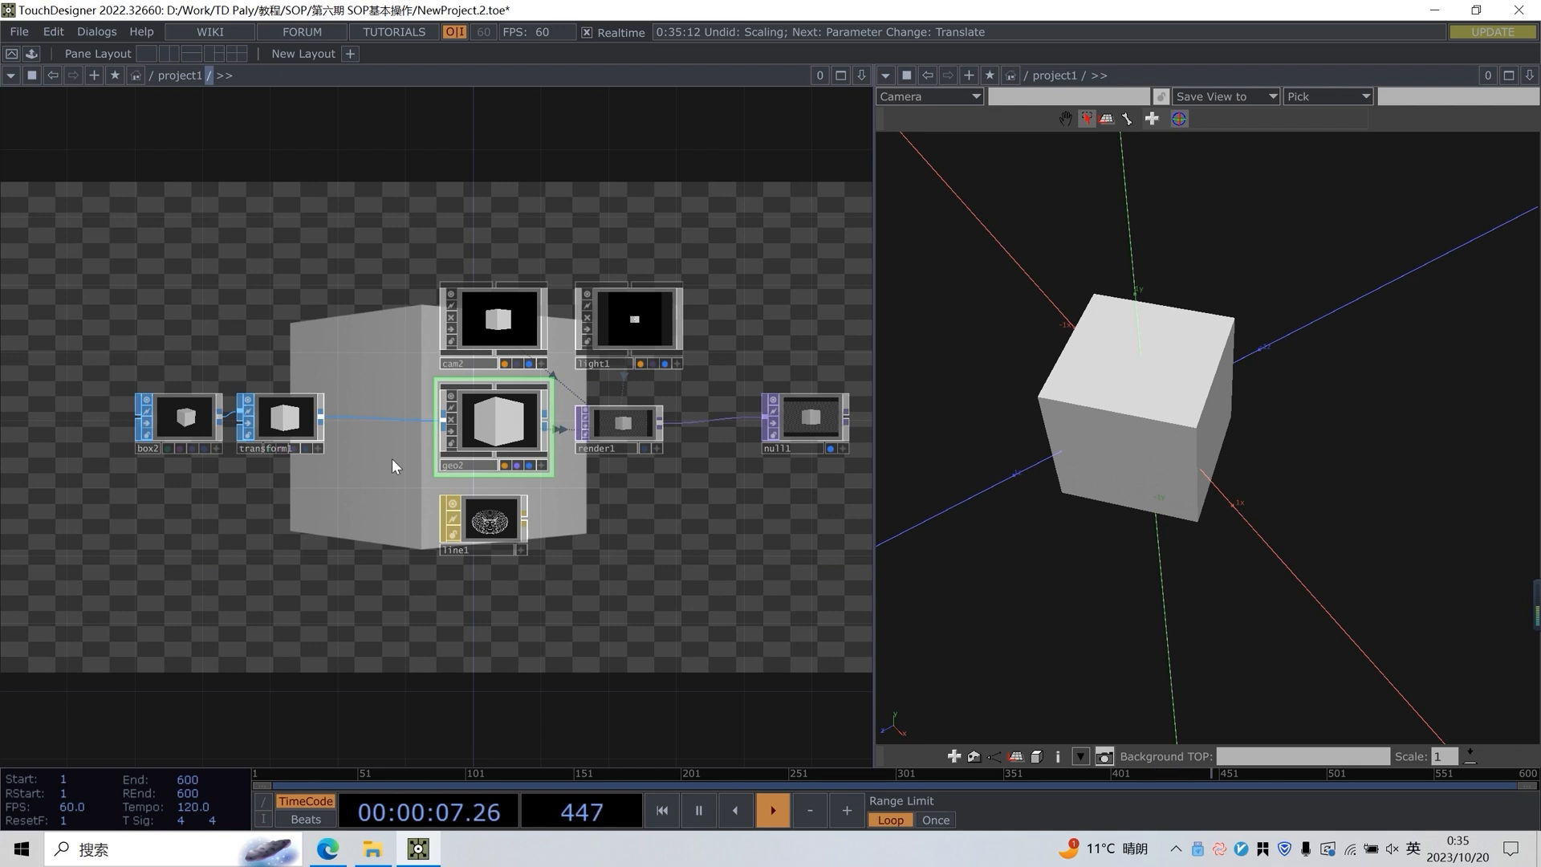
left_click_drag(72, 422, 546, 481)
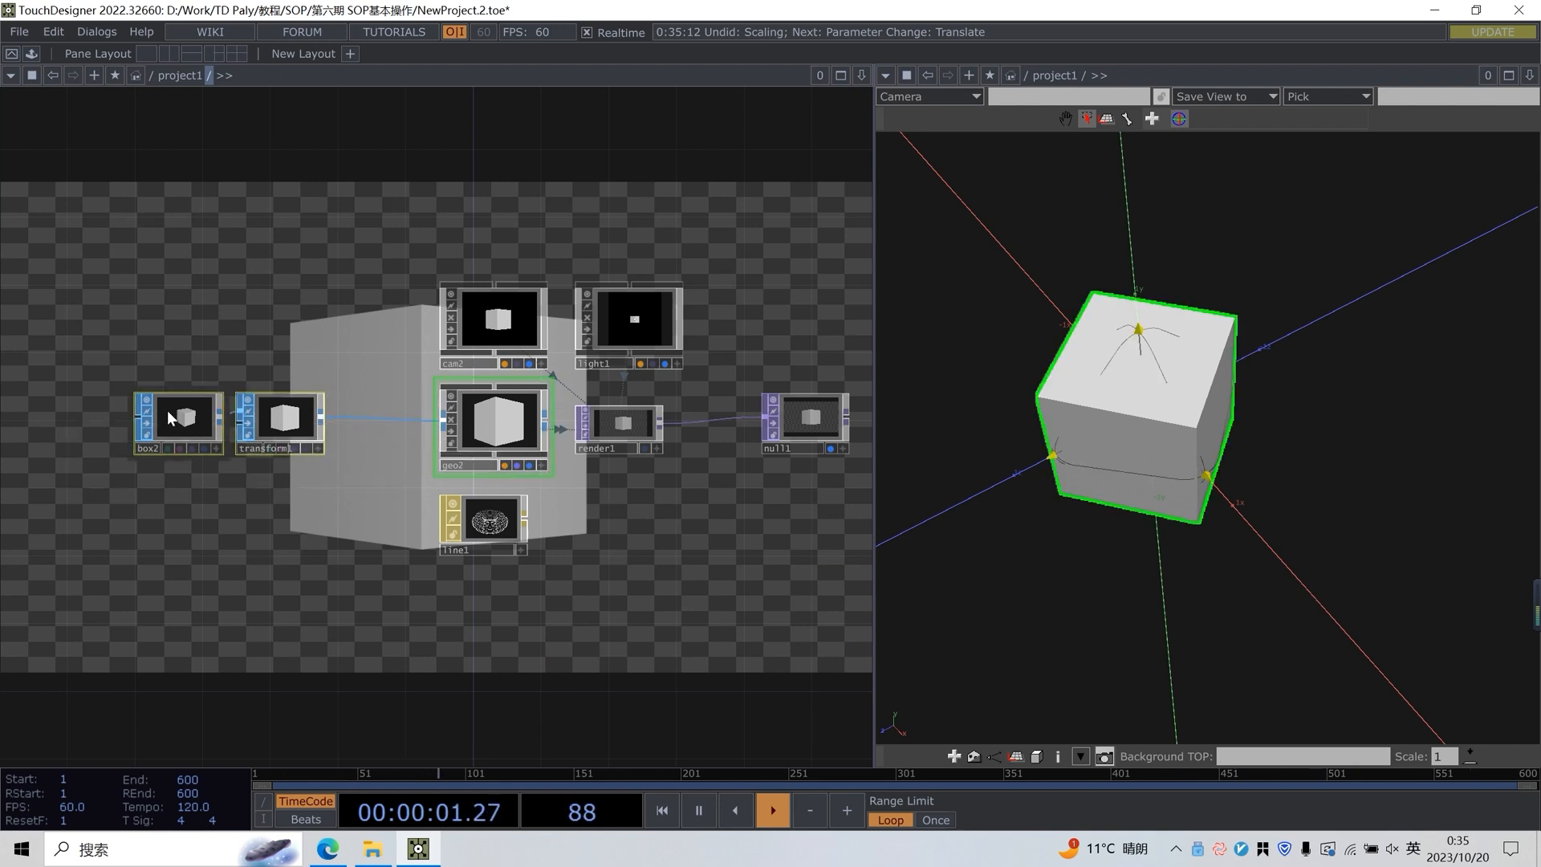
key("ctrl+c")
key("ctrl+v")
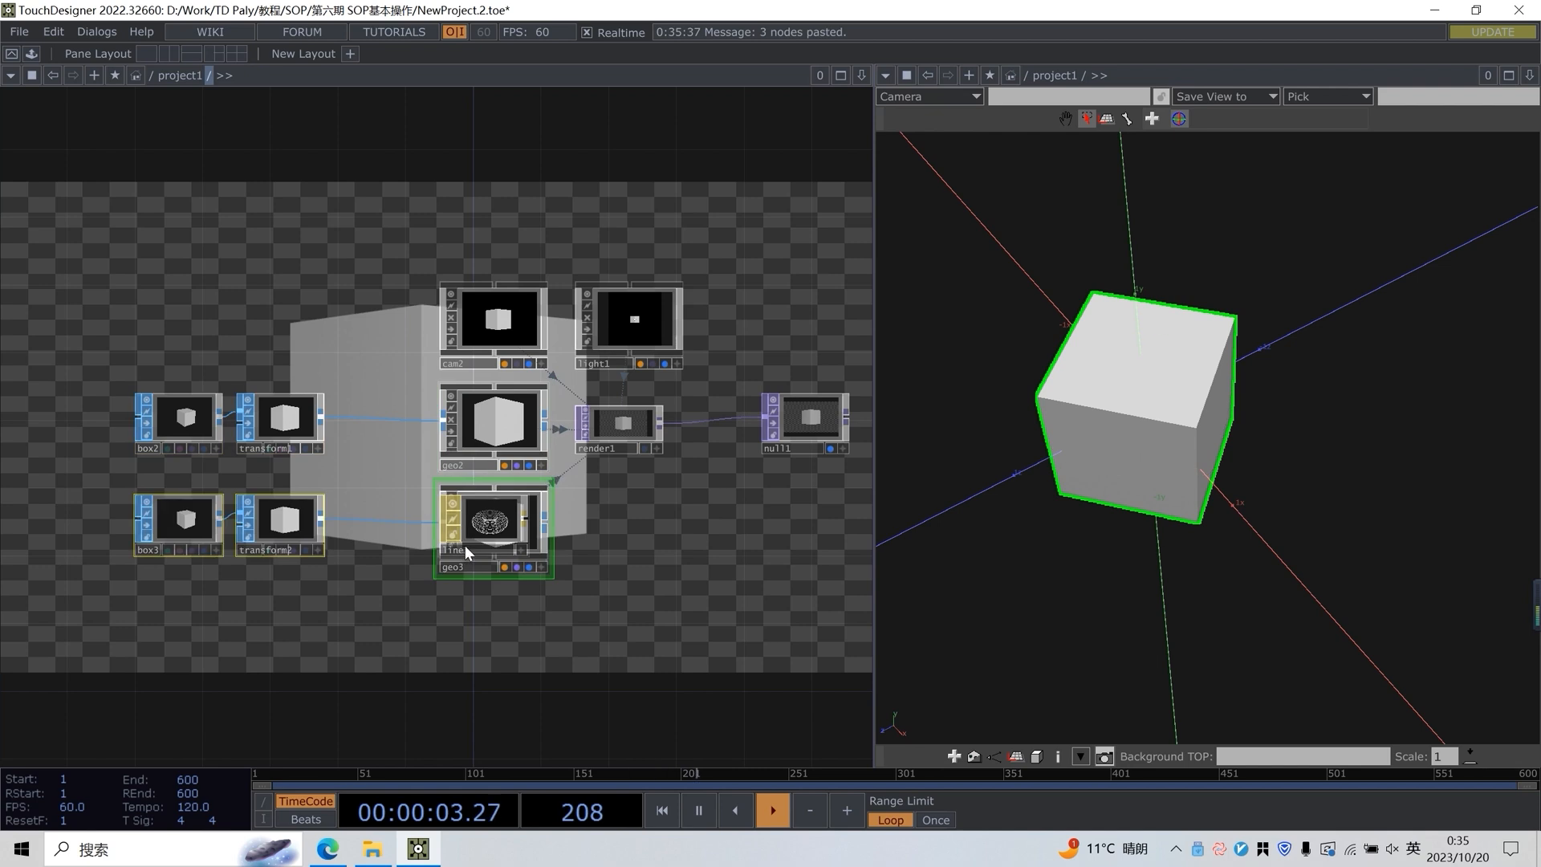
left_click_drag(306, 524, 307, 657)
left_click_drag(186, 504, 191, 491)
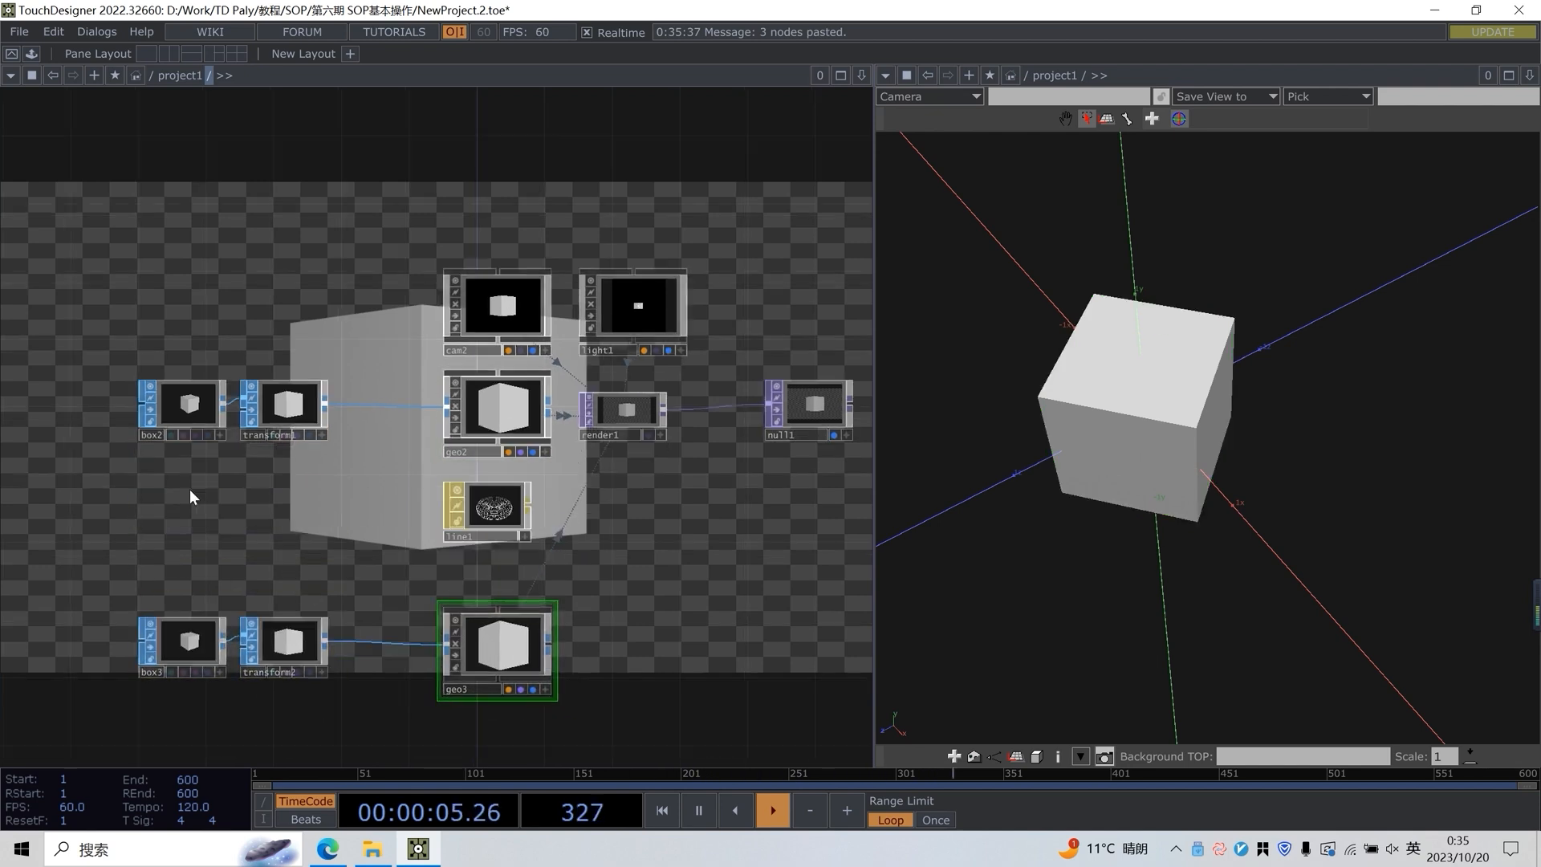
Add a Sphere SOP directly above box3 in the network
scroll(189, 489, "up", 3)
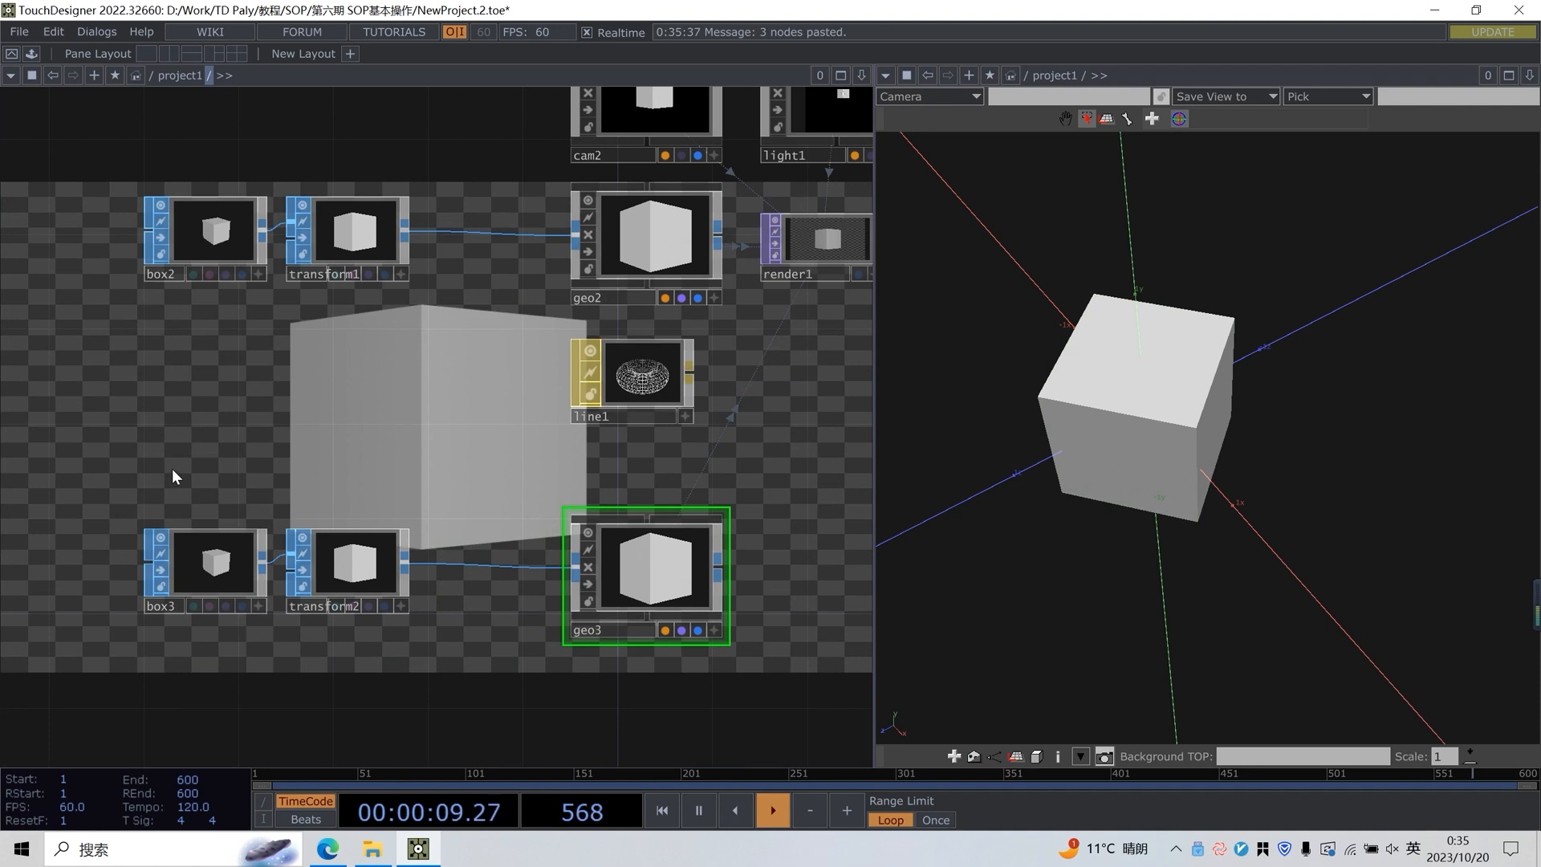
key("Tab")
left_click(184, 226)
type("sp")
left_click(373, 362)
left_click(223, 457)
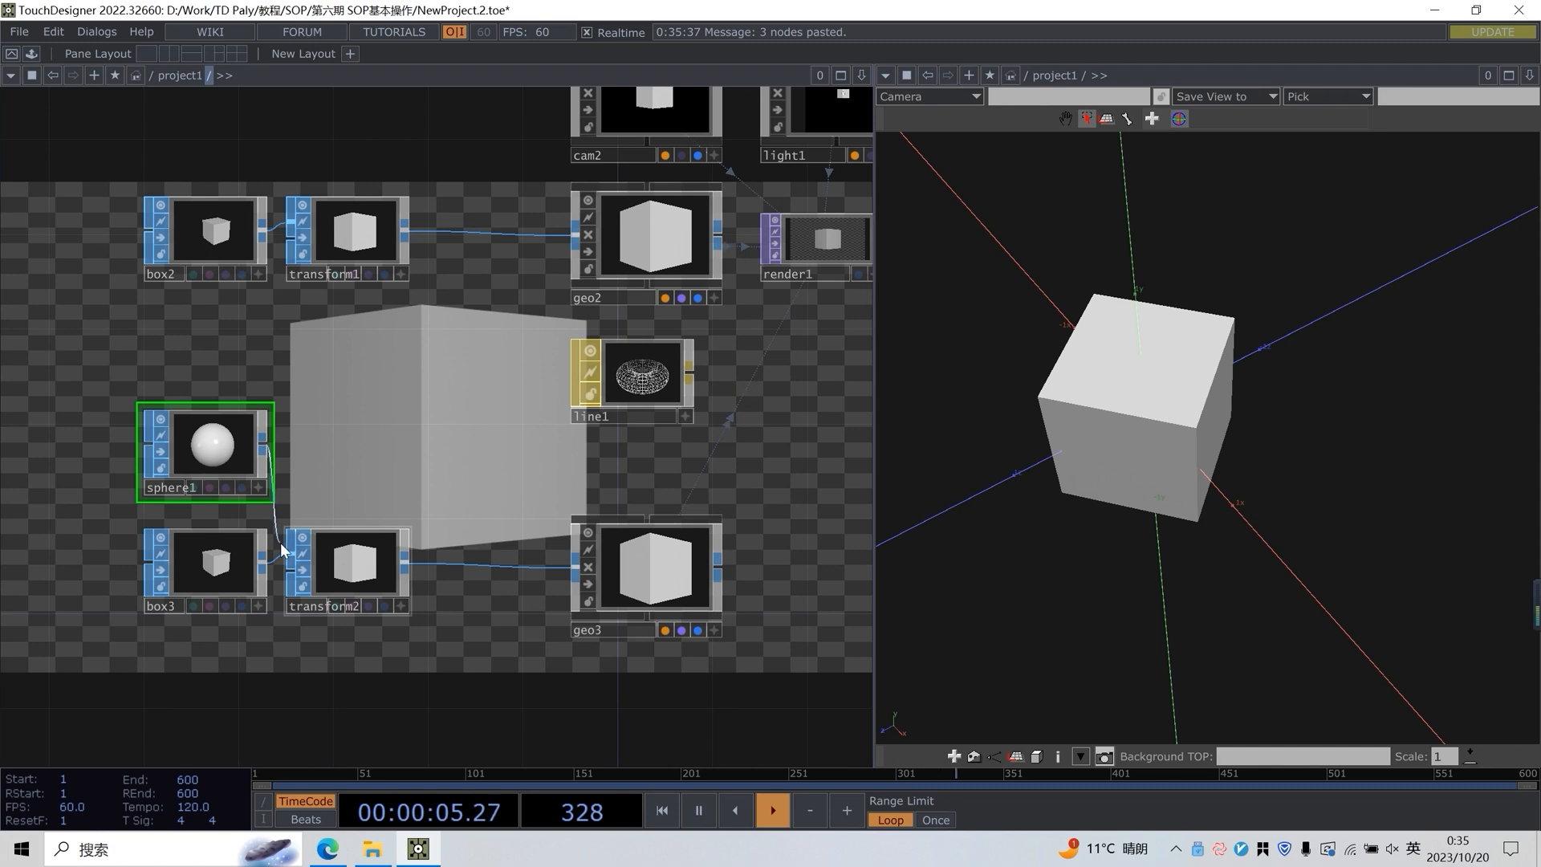
Replace box3 with the sphere as transform2's input, delete box3 and place the sphere beside transform2
left_click(225, 573)
left_click_drag(265, 446, 289, 556)
key("Delete")
left_click(335, 569)
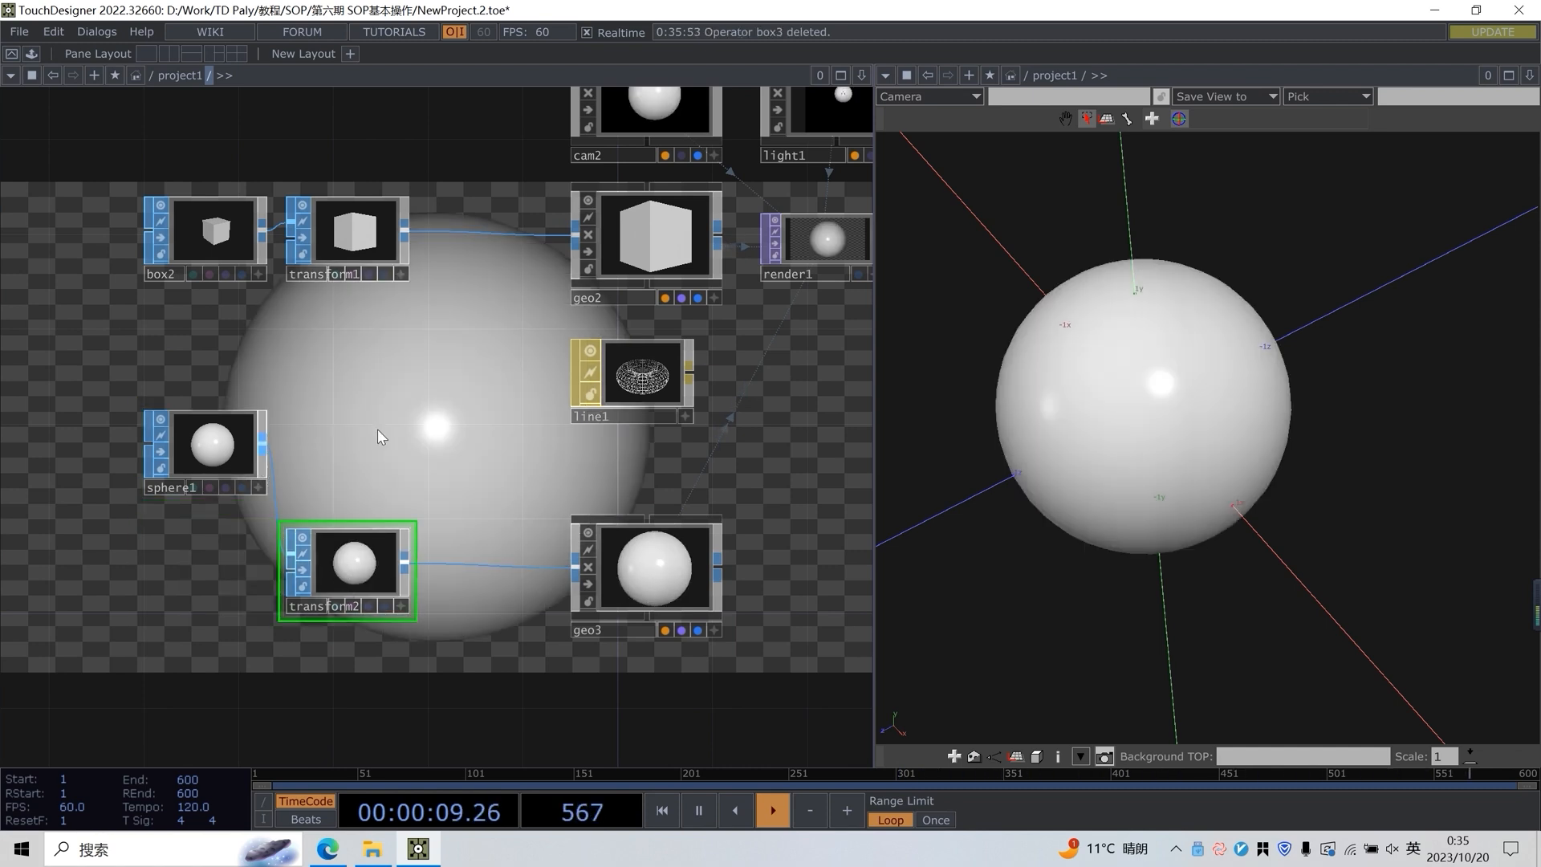
left_click_drag(244, 438, 220, 559)
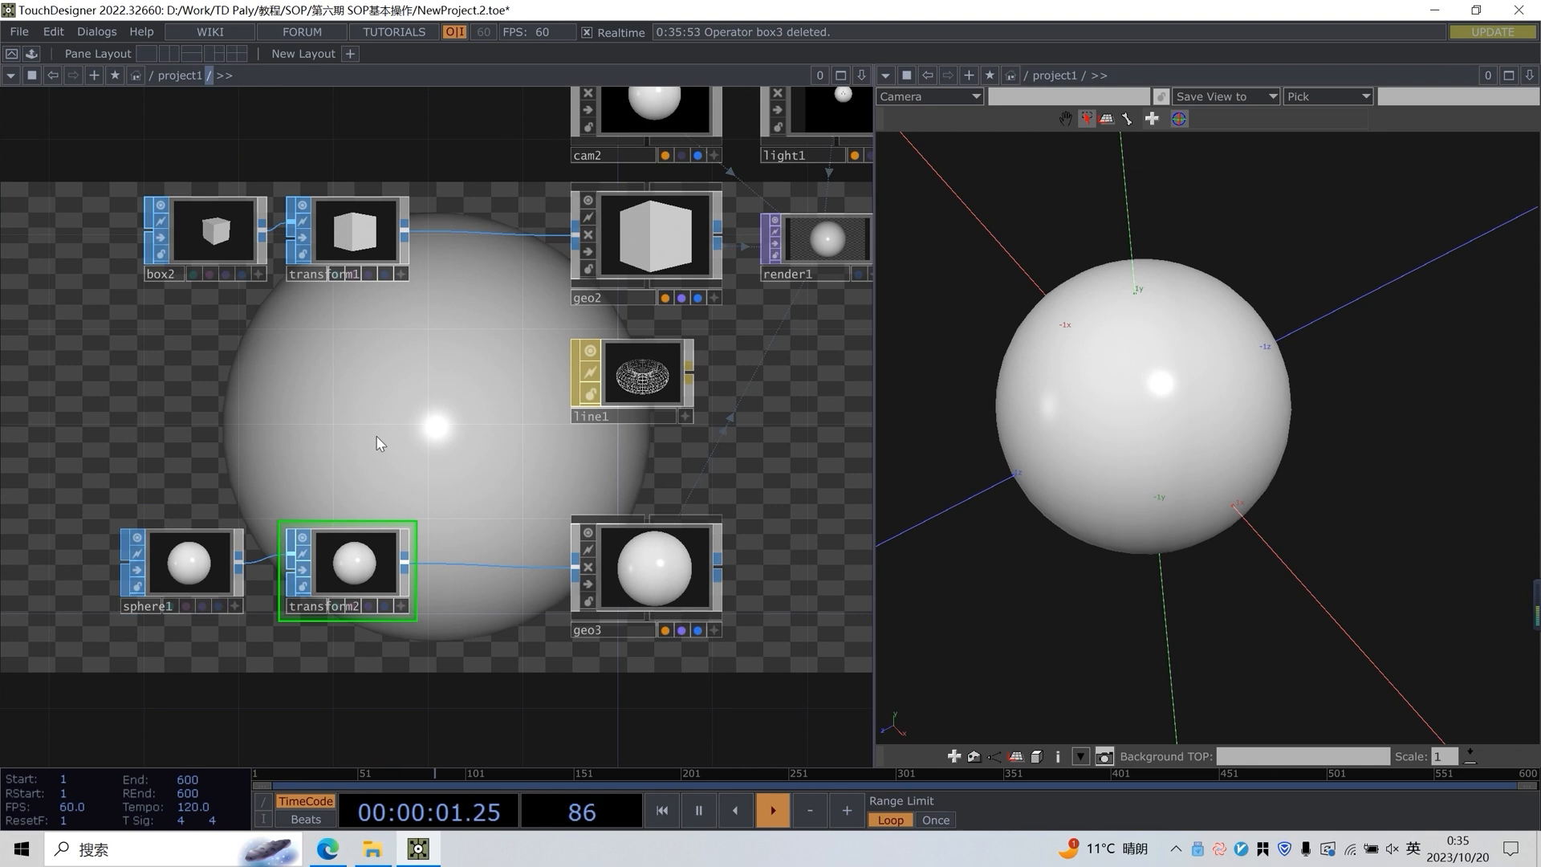
Move the sphere below the cube by setting transform2's Translate Y to -1.7
left_click_drag(381, 427, 329, 453)
key("p")
middle_click_drag(715, 234, 712, 195)
left_click_drag(765, 516, 630, 553)
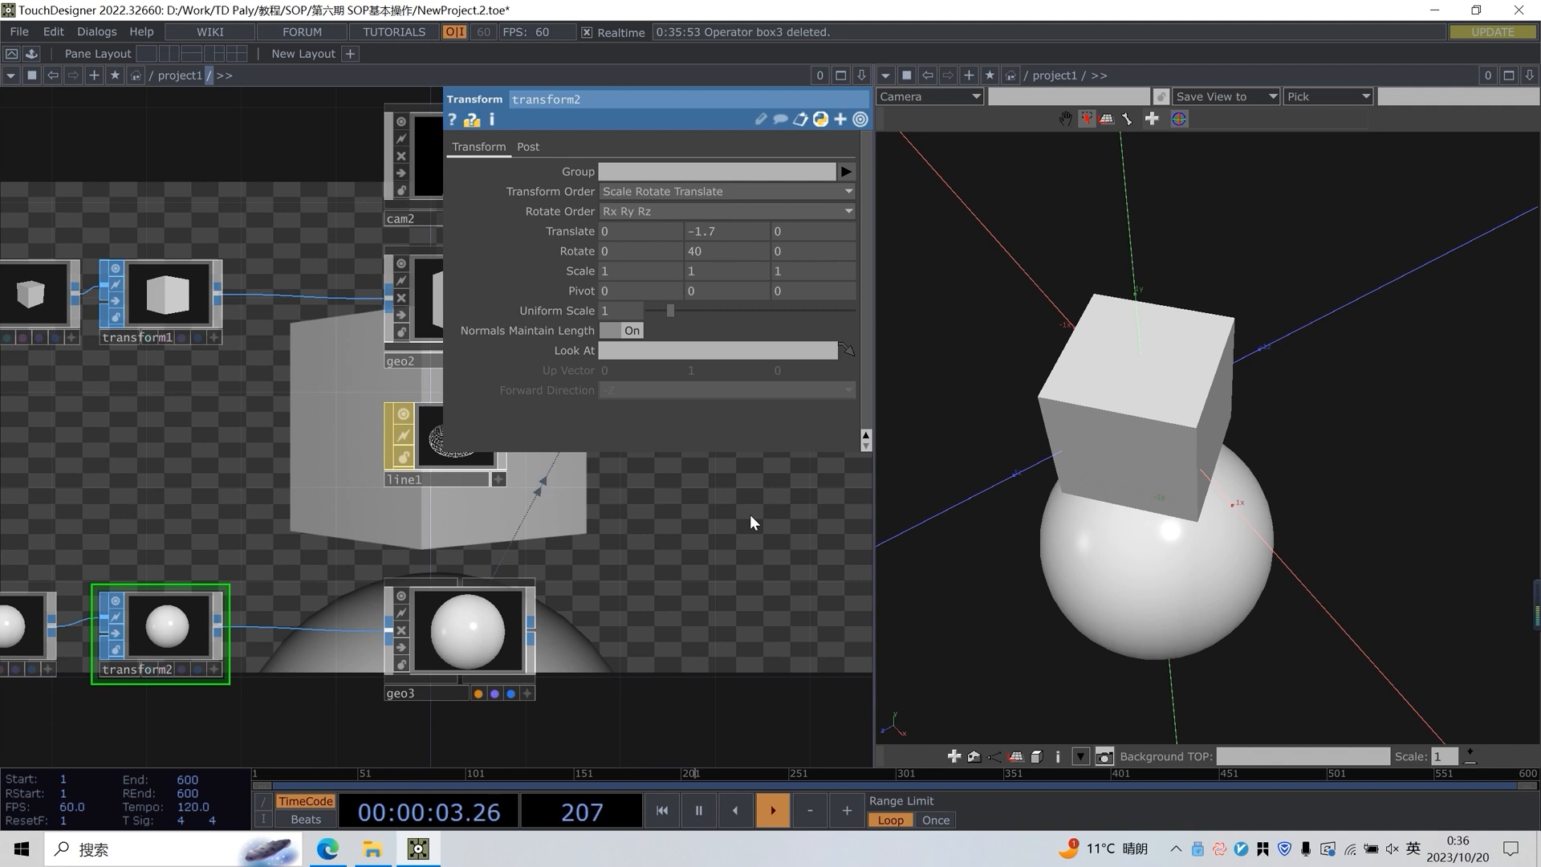
left_click_drag(735, 492, 233, 532)
left_click_drag(744, 440, 781, 441)
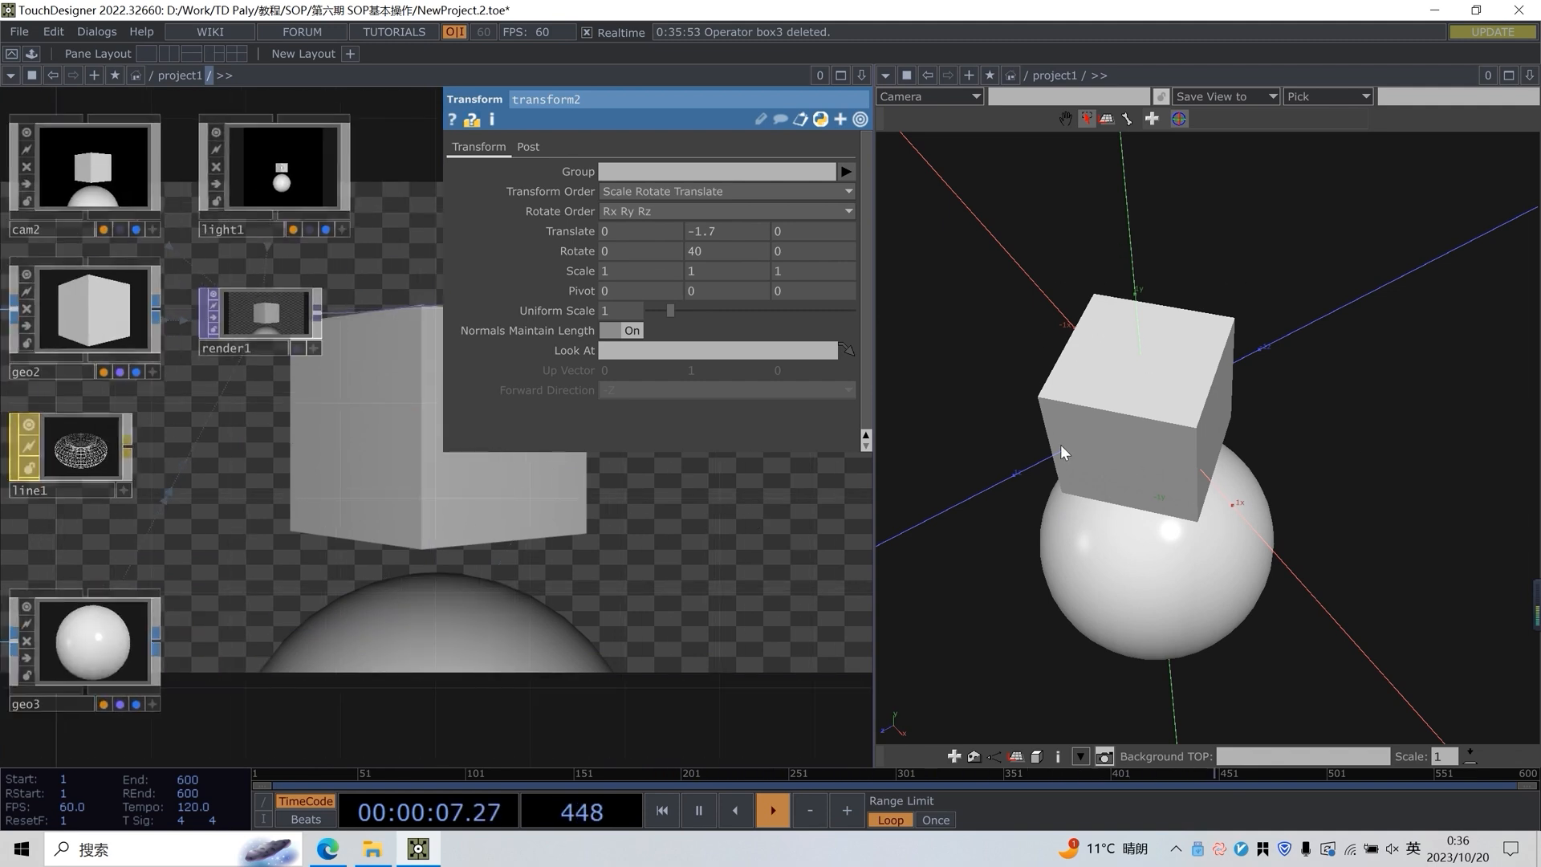
left_click_drag(207, 513, 585, 463)
left_click_drag(622, 566, 409, 579)
left_click_drag(314, 435, 270, 436)
mouse_move(265, 518)
left_mouse_down()
mouse_move(366, 517)
mouse_move(266, 518)
left_mouse_up()
Alternate the selection between the geo2 cube and the geo3 sphere, first in the network, and repeatedly in the Geometry Viewer
left_click(176, 311)
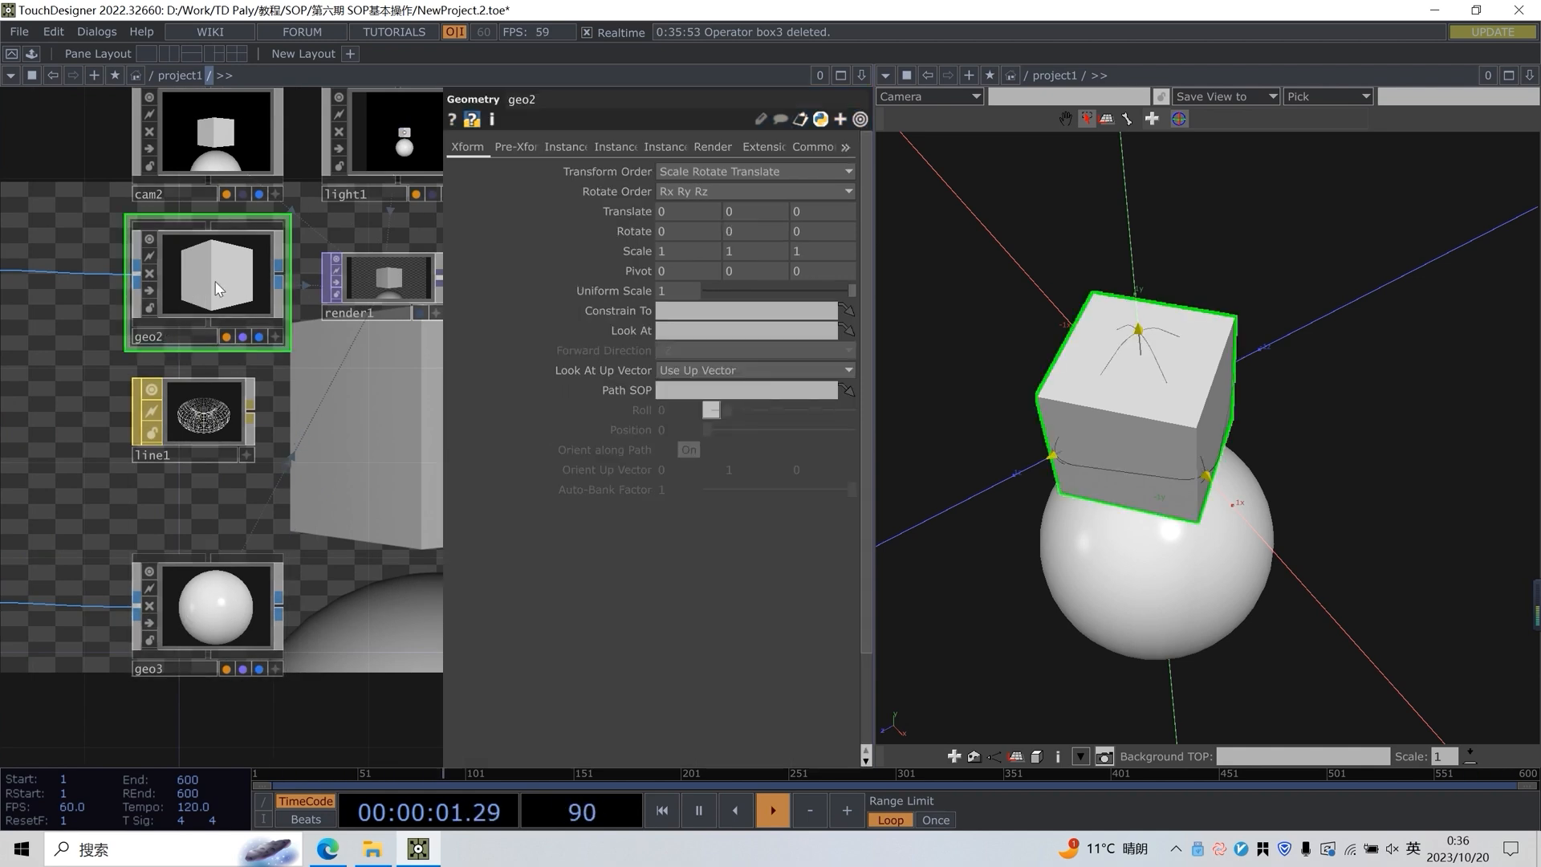
left_click(239, 585)
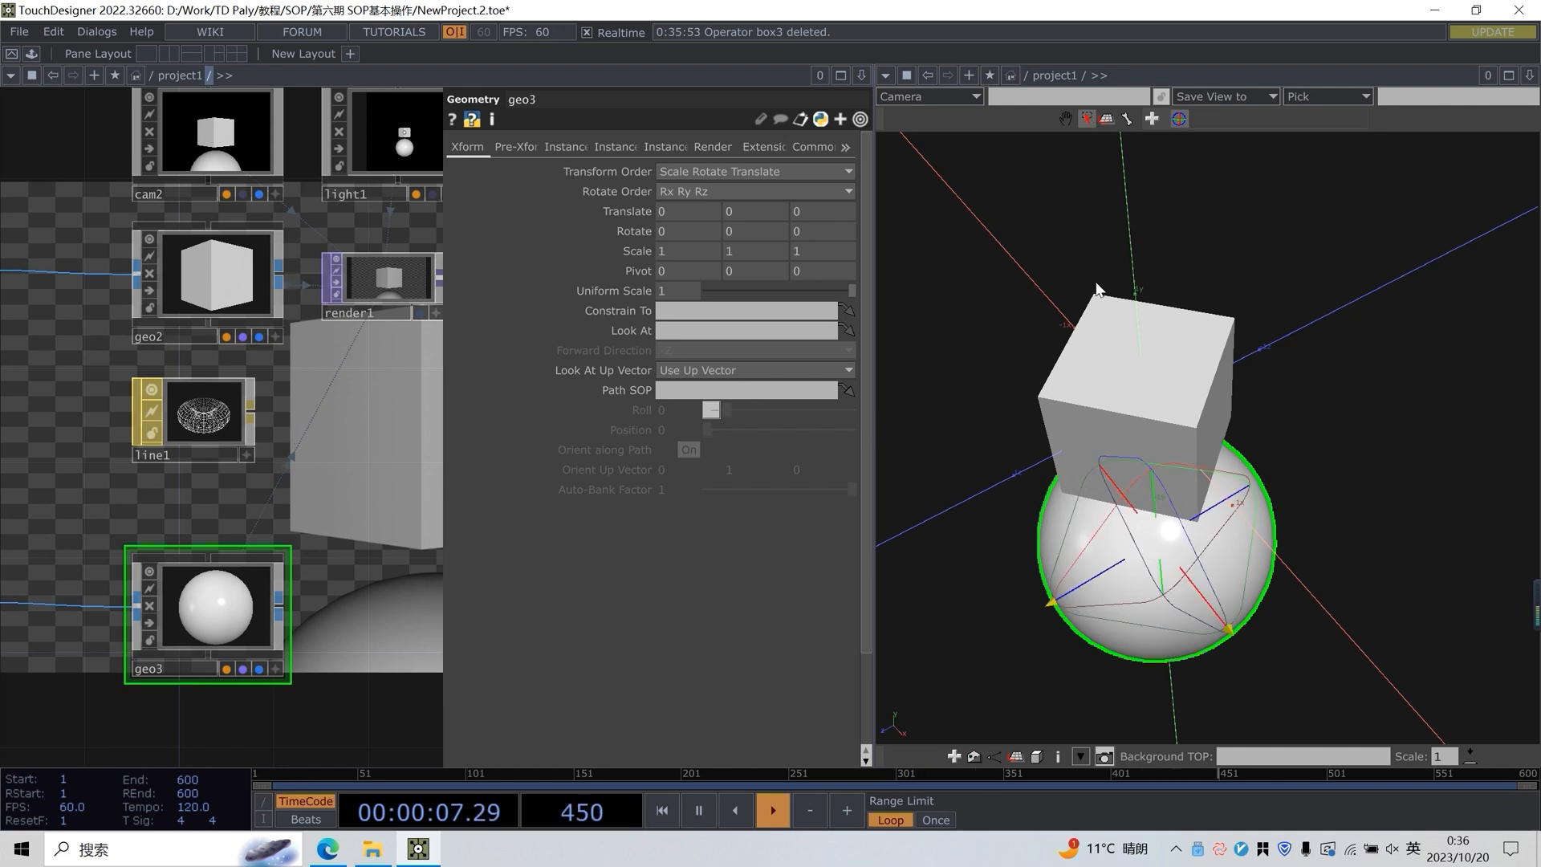
left_click(1168, 348)
left_click(1205, 542)
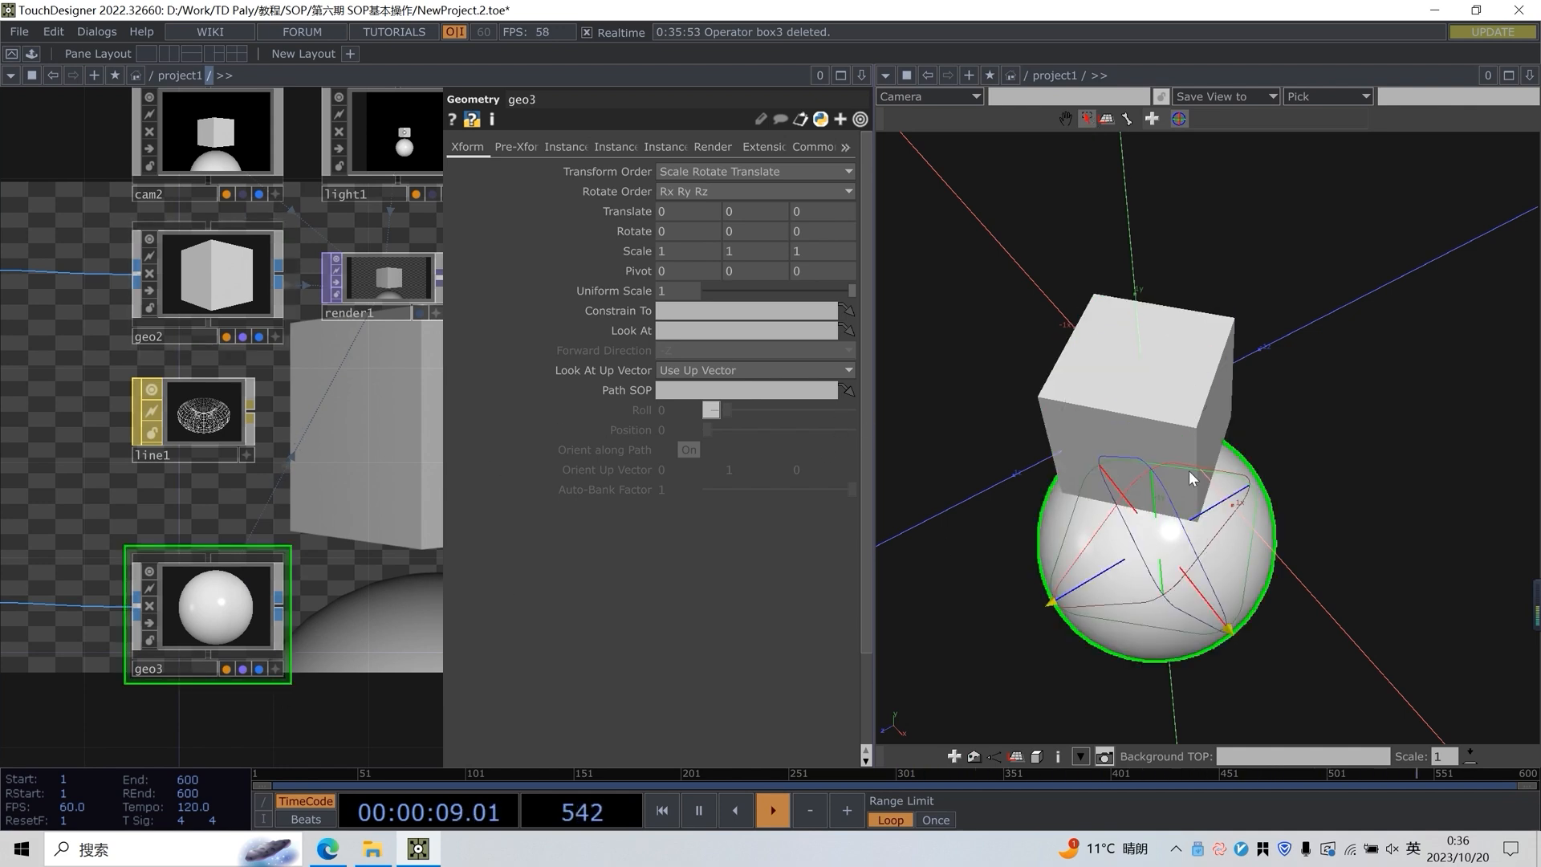
left_click(1147, 344)
left_click(1232, 610)
left_click(1224, 356)
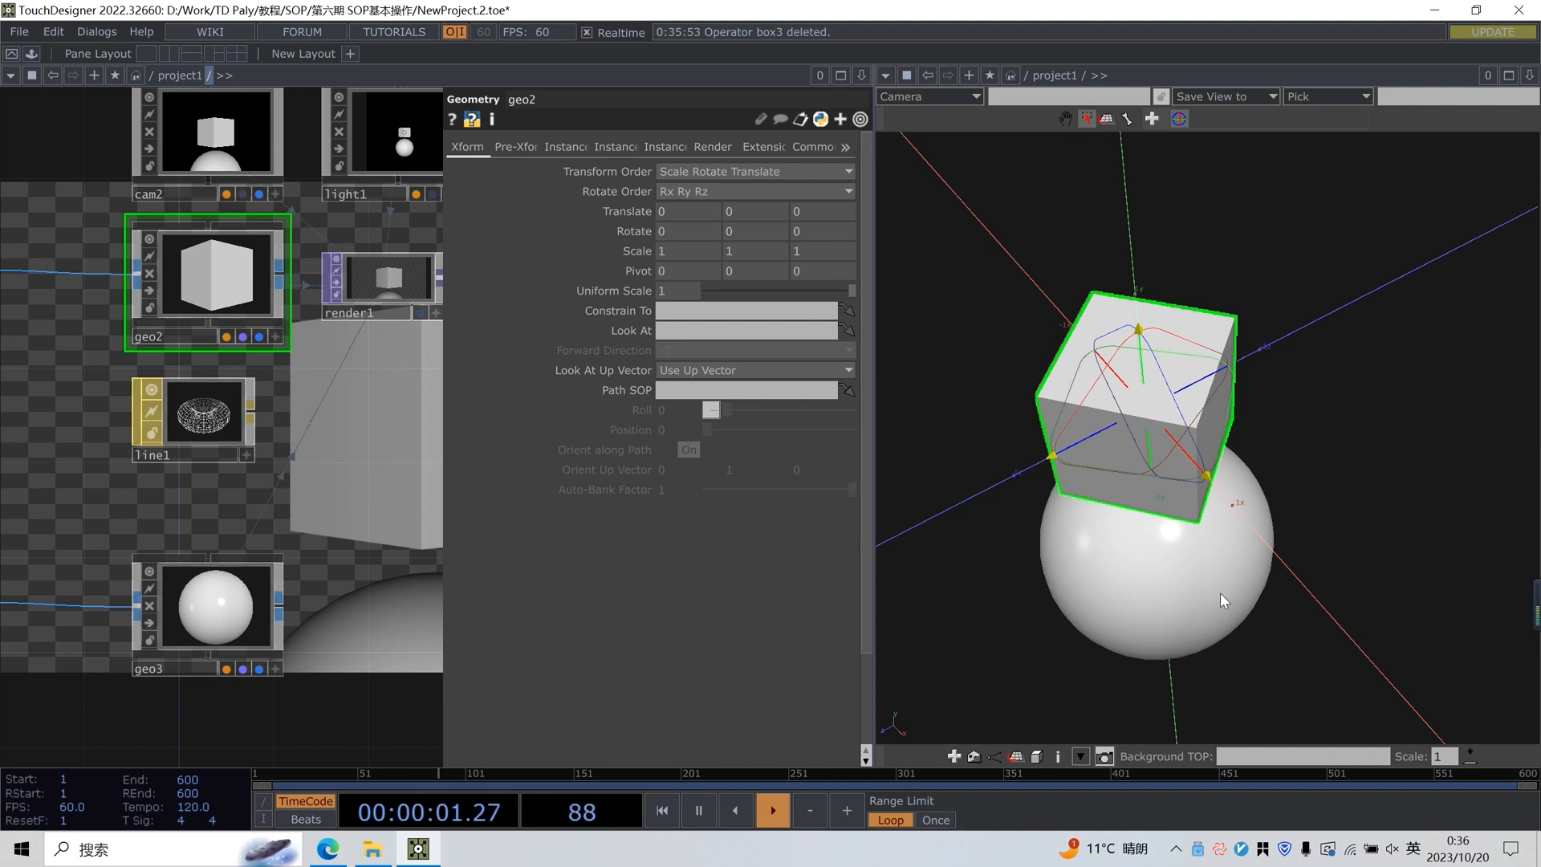
left_click(1225, 598)
left_click(1204, 377)
left_click(1199, 578)
left_click(1175, 376)
left_click(1164, 574)
left_click(1142, 374)
left_click(1214, 326)
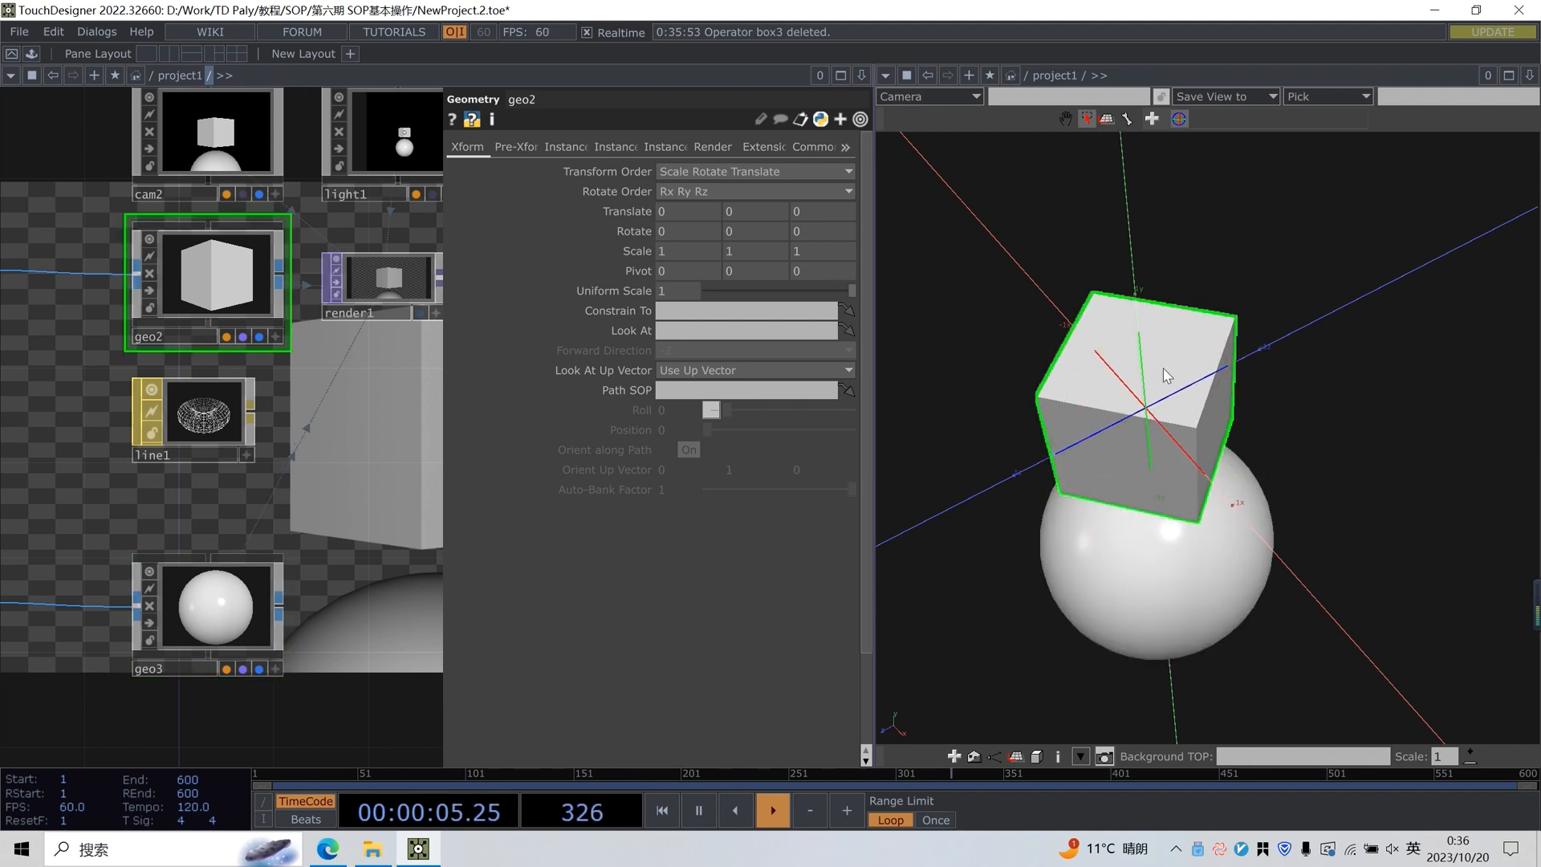
With the viewer handles, move the geo2 cube along Z to about -1.15 and the geo3 sphere along Y to about 0.51
left_click_drag(1178, 393, 1233, 407)
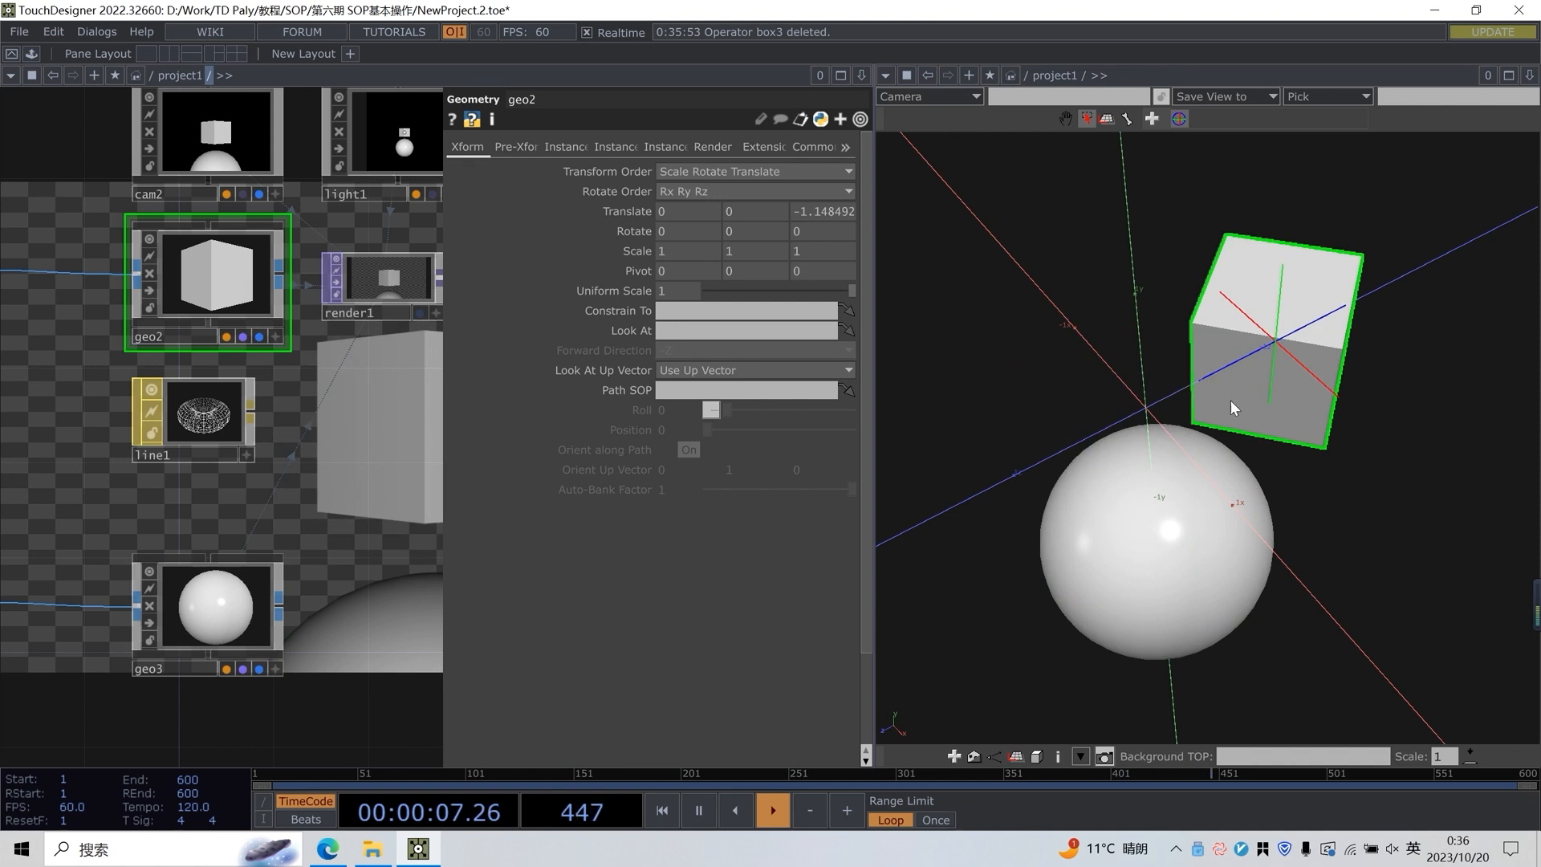
left_click(1191, 484)
left_click_drag(1191, 483, 1177, 442)
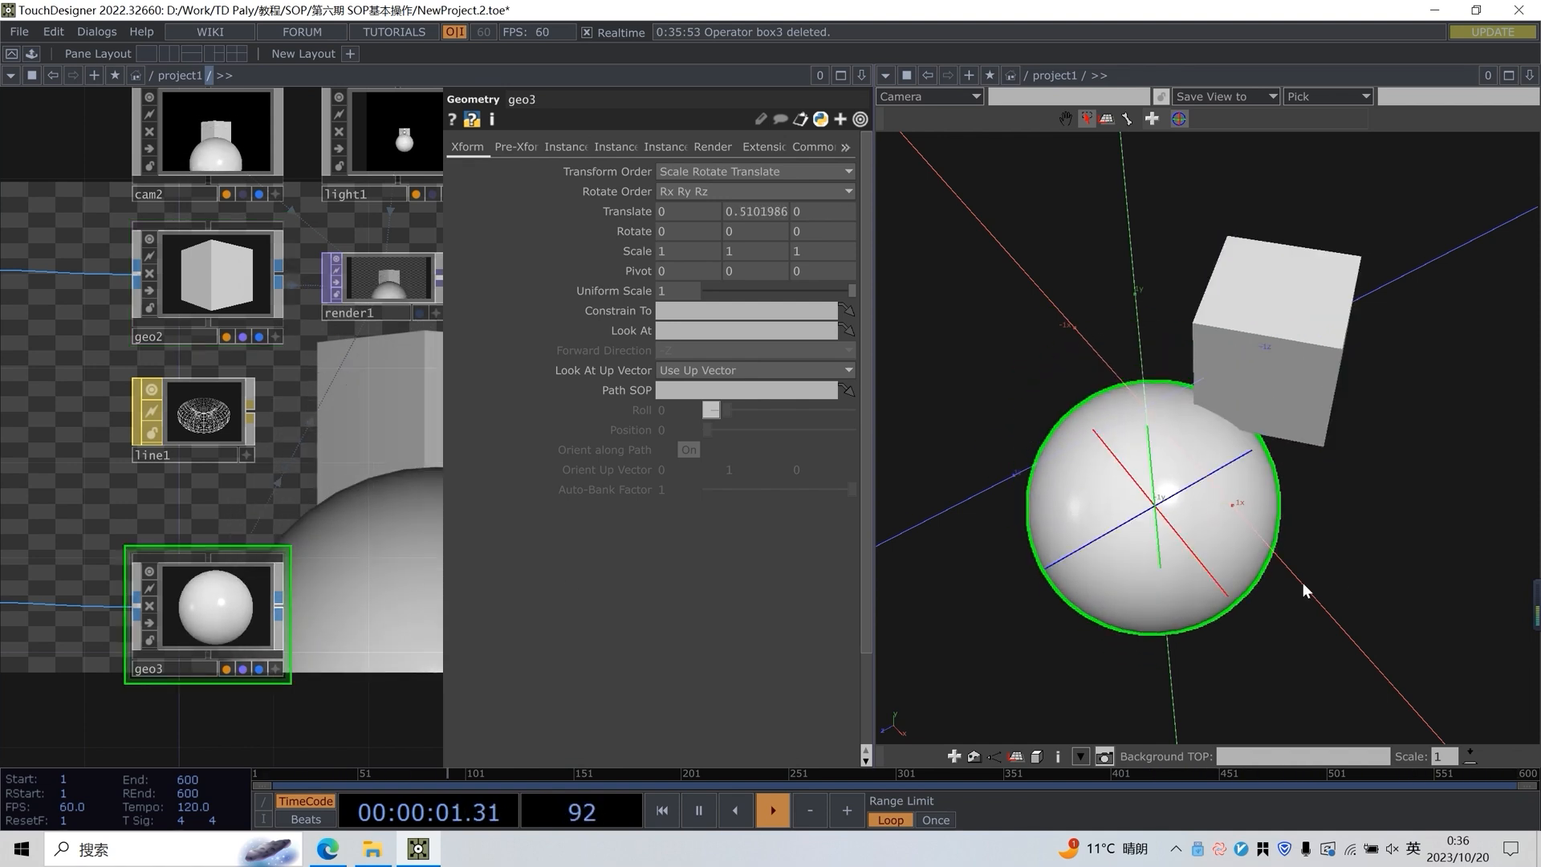
left_click_drag(340, 502, 305, 509)
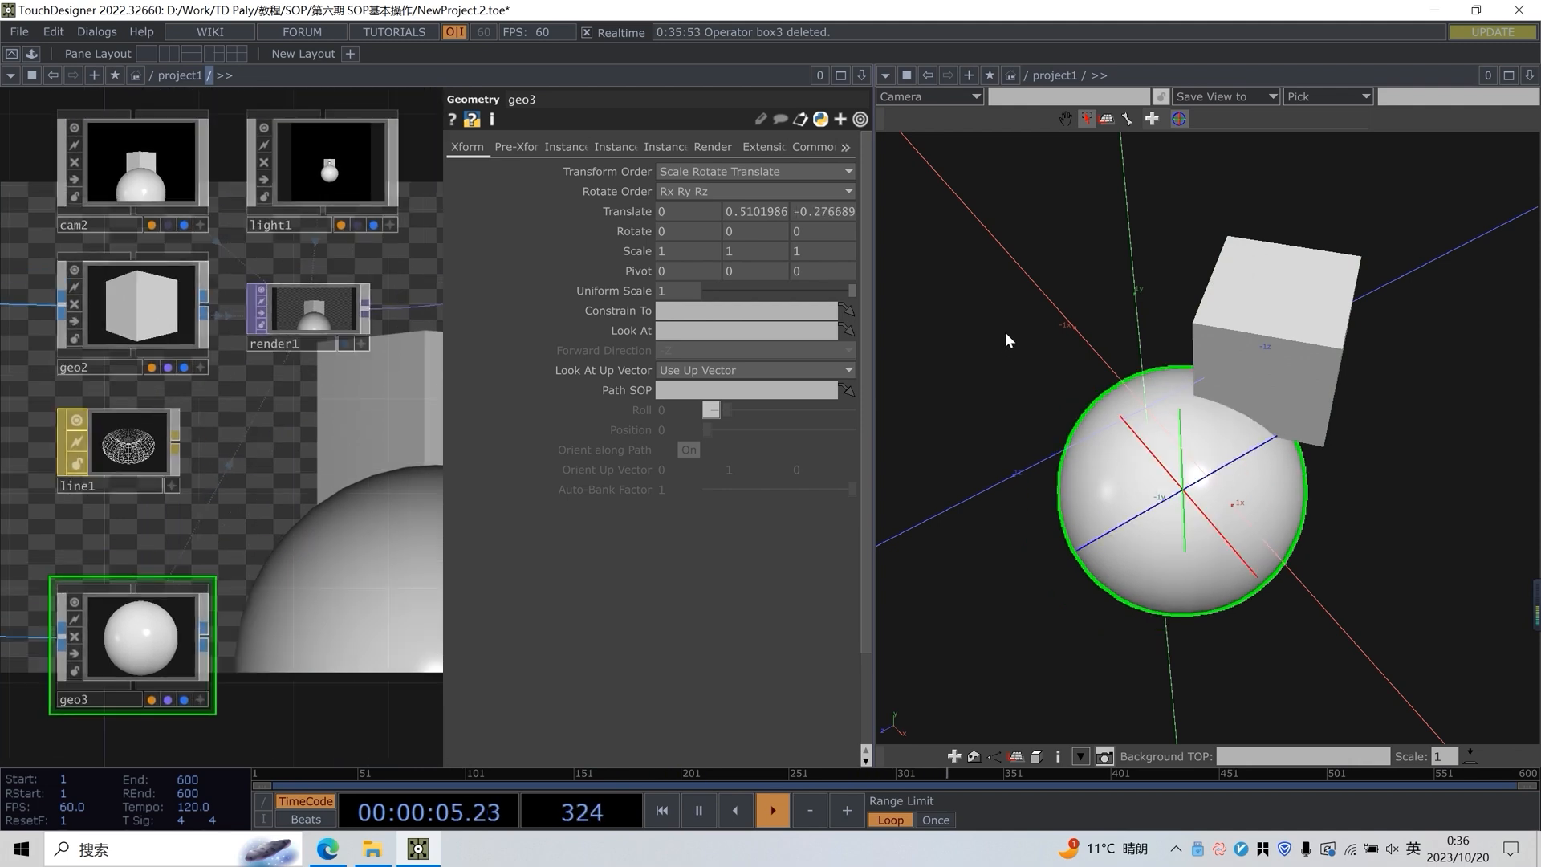
Select the camera in the Geometry Viewer and move it with its handles to Translate Y about -0.45 and Z about 3.73
scroll(1009, 340, "down", 3)
left_click(1003, 324)
left_click(1139, 329)
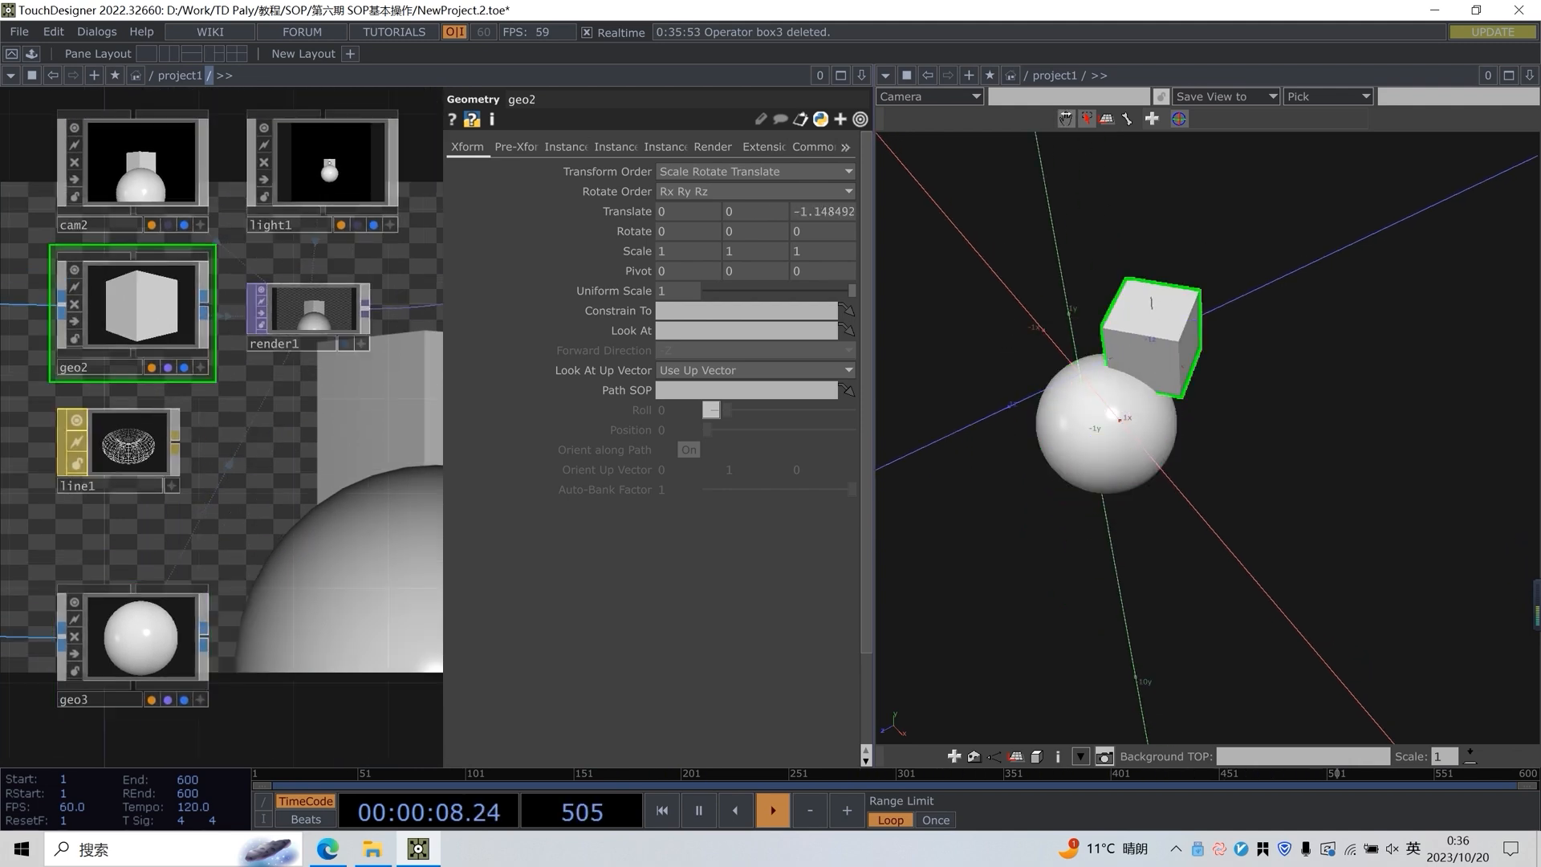
left_click(1066, 118)
left_click_drag(1024, 278, 1070, 273)
scroll(1050, 287, "down", 3)
scroll(1025, 327, "up", 3)
scroll(1025, 327, "down", 5)
mouse_move(1023, 361)
left_mouse_down()
mouse_move(1084, 487)
mouse_move(1025, 372)
left_mouse_up()
left_click(1087, 118)
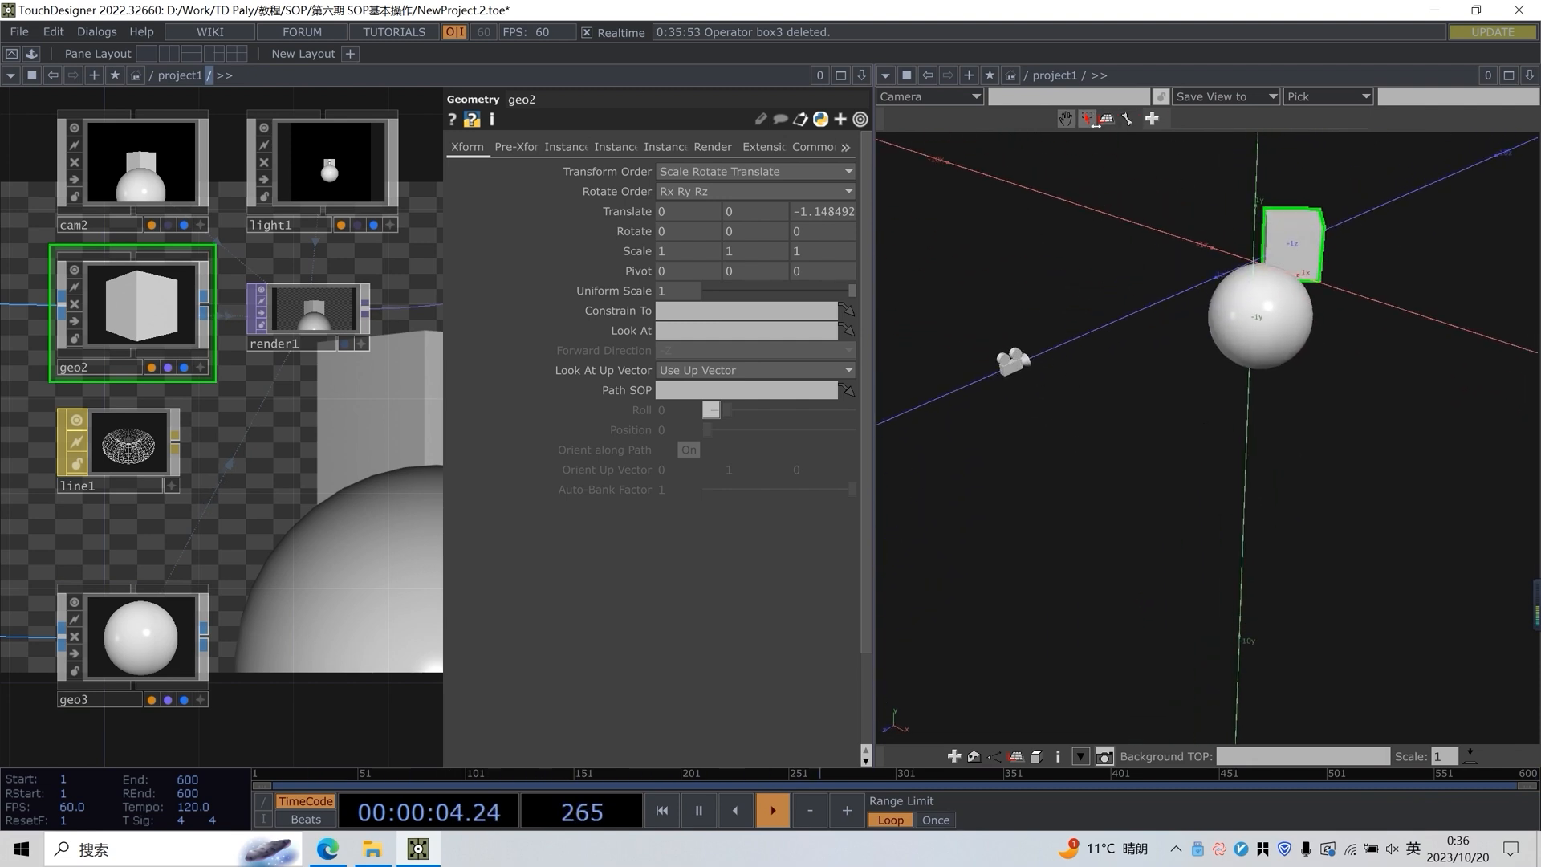
left_click(1014, 361)
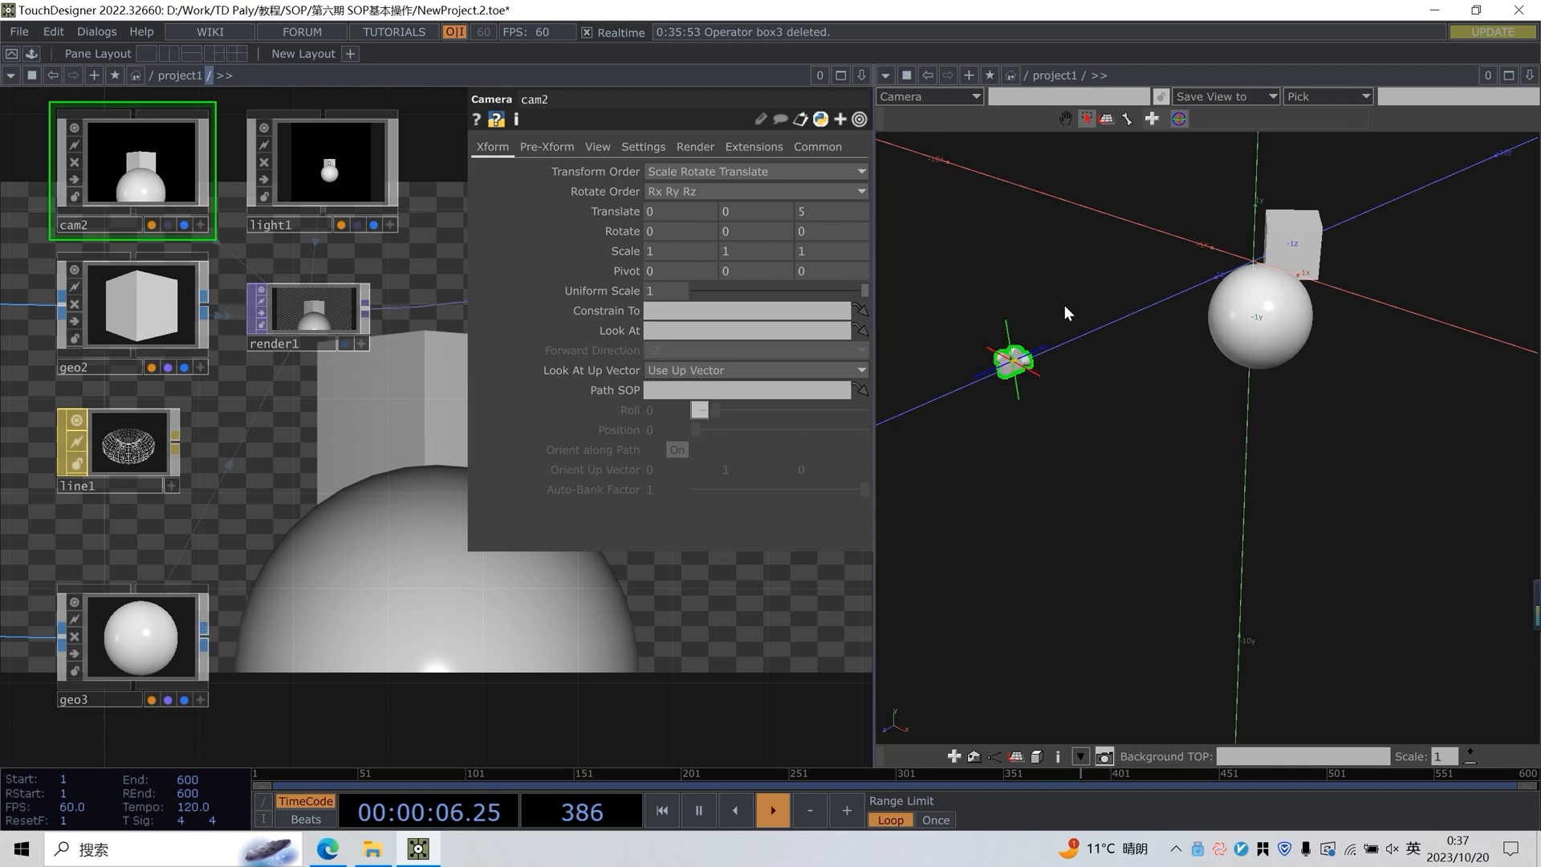
mouse_move(1010, 336)
left_mouse_down()
mouse_move(1008, 322)
mouse_move(1024, 437)
mouse_move(1005, 320)
mouse_move(1010, 356)
left_mouse_up()
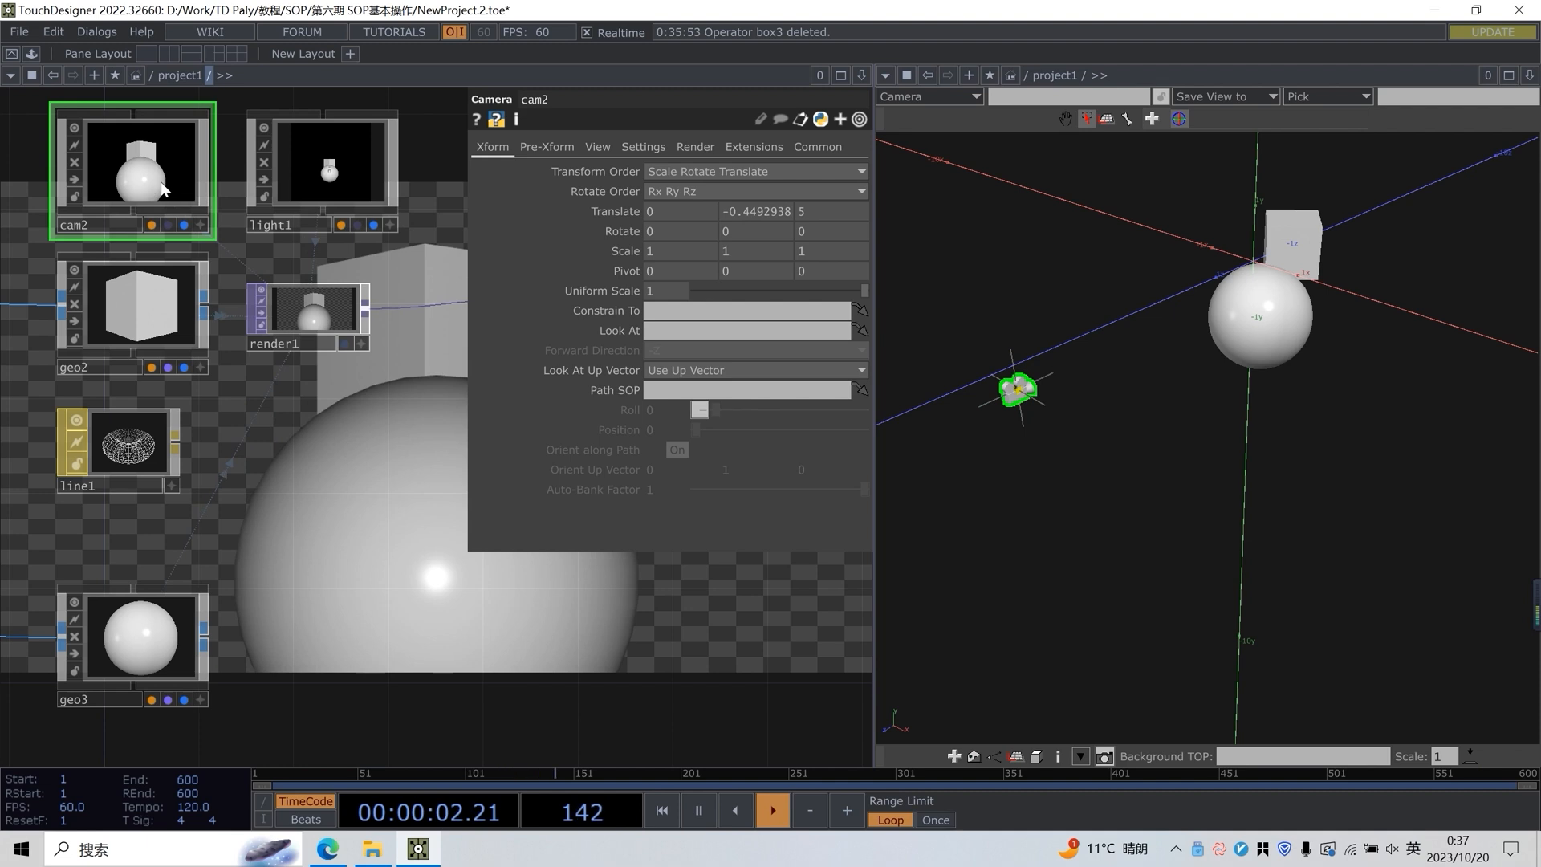
left_click_drag(1049, 385, 1152, 340)
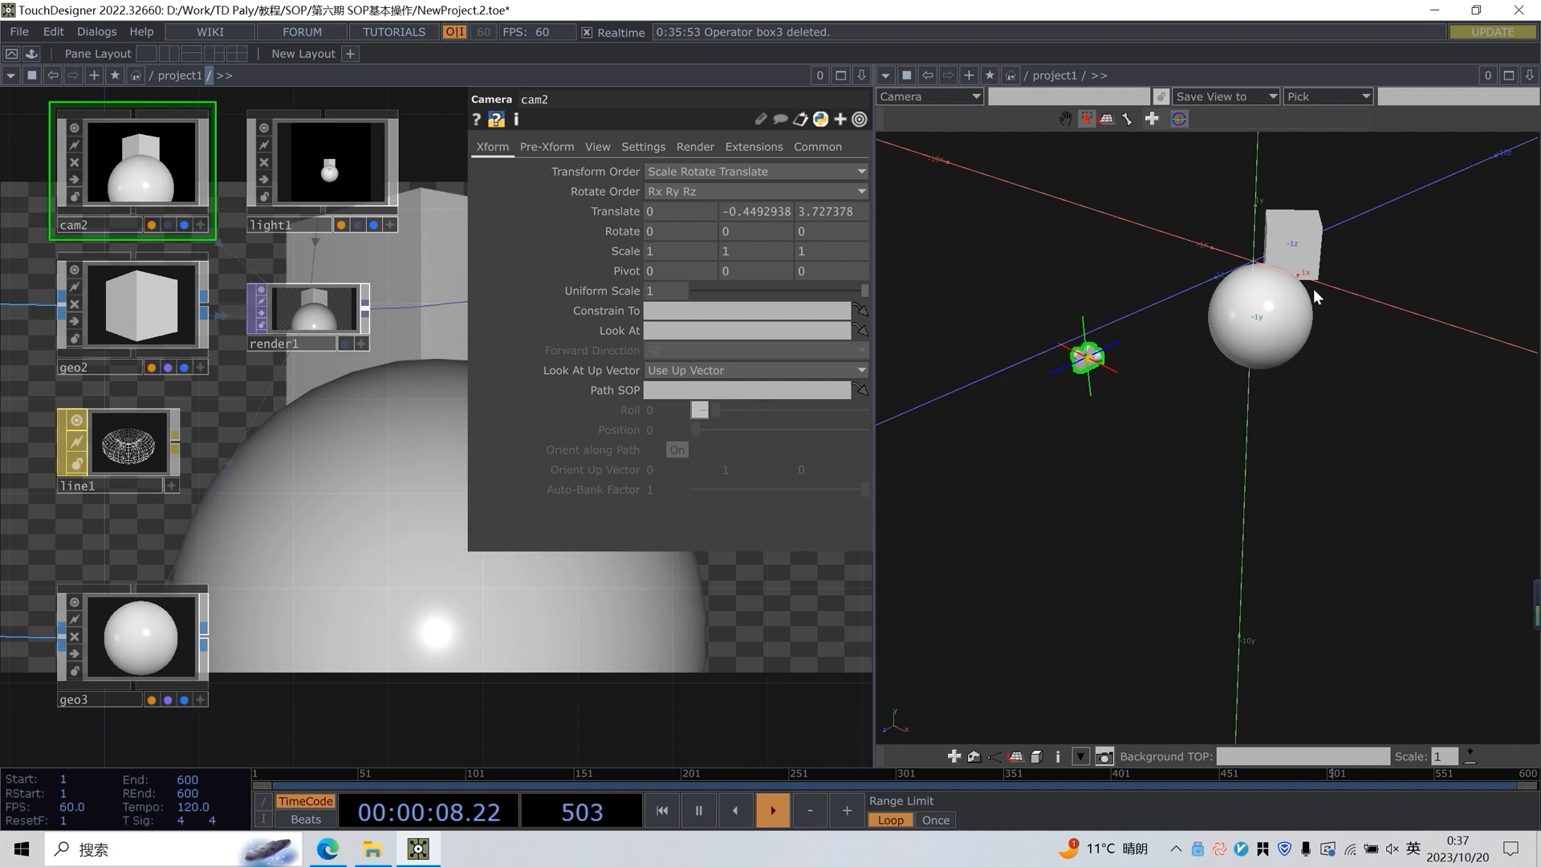
Show all four views in the Geometry Viewer and examine the scene at different zoom levels in them
scroll(1326, 271, "up", 2)
scroll(1326, 271, "down", 1)
left_click_drag(1394, 232, 1362, 310)
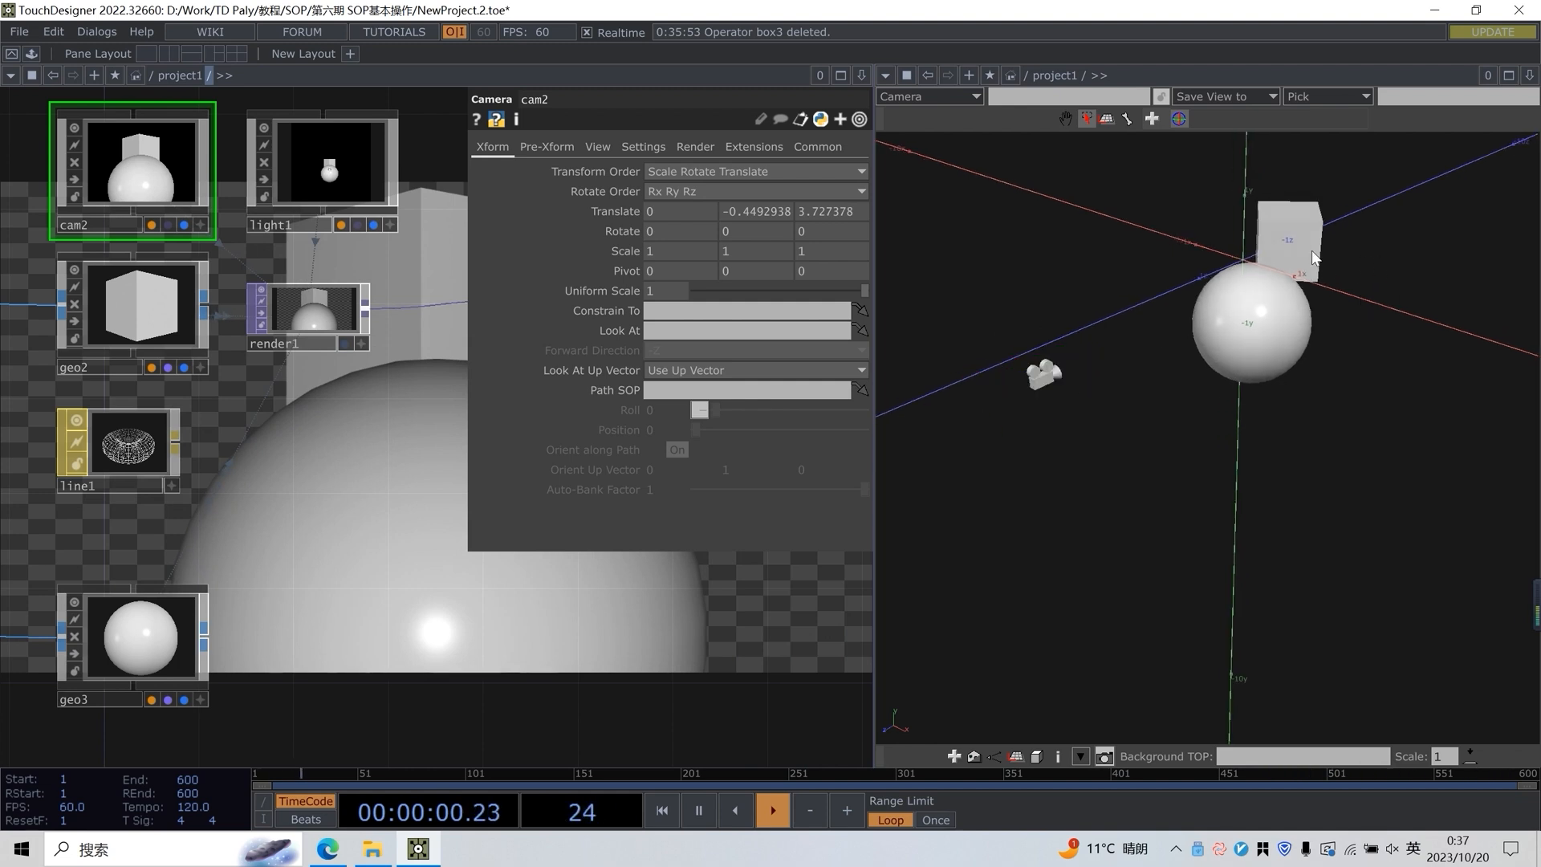
left_click(1072, 120)
scroll(1231, 210, "up", 2)
scroll(1231, 210, "down", 2)
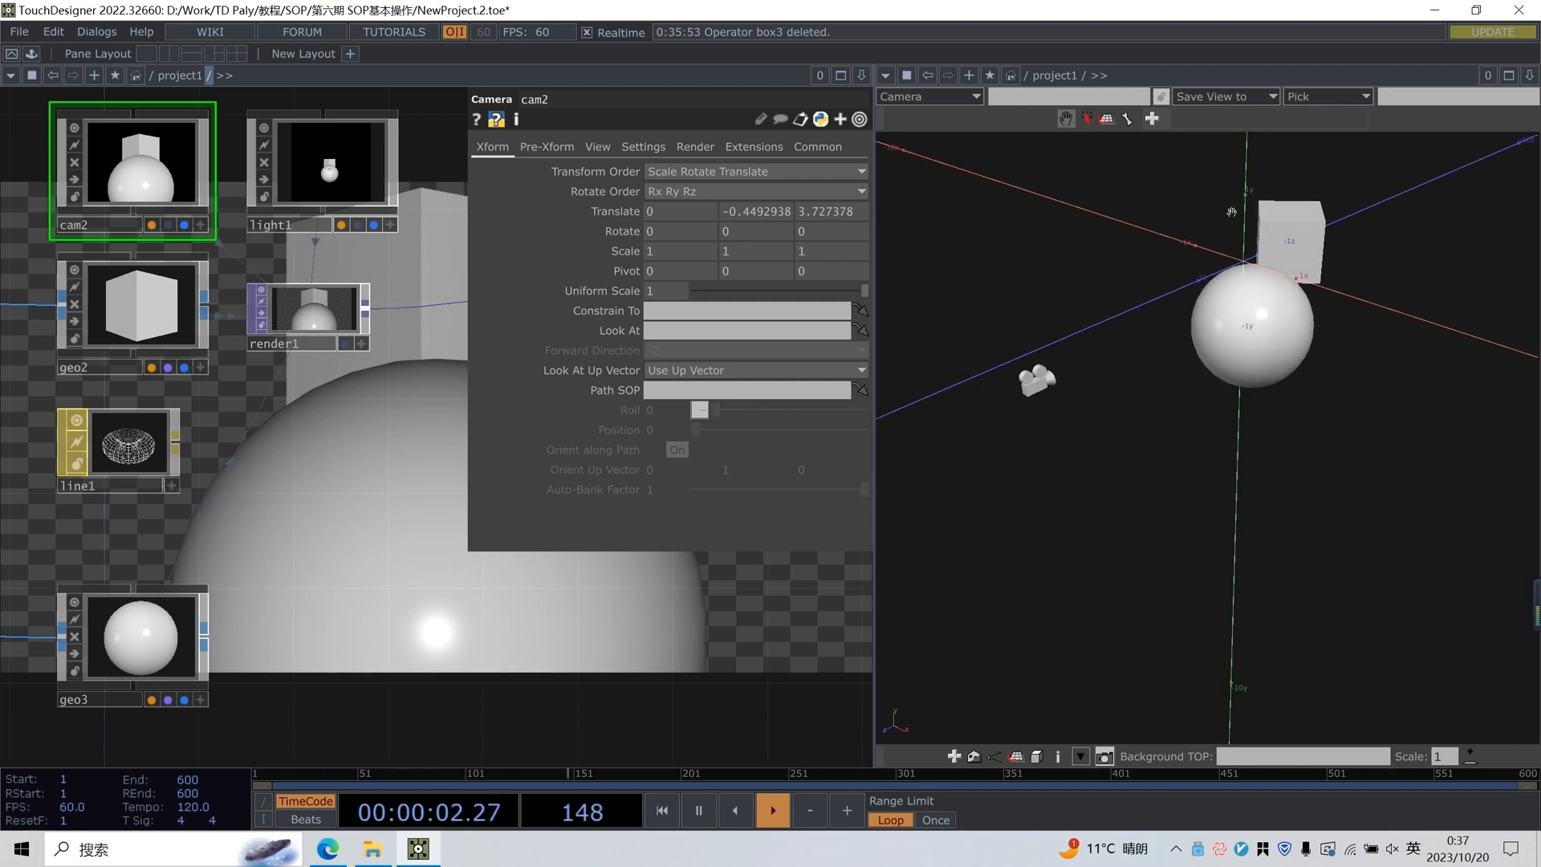
scroll(1232, 225, "up", 2)
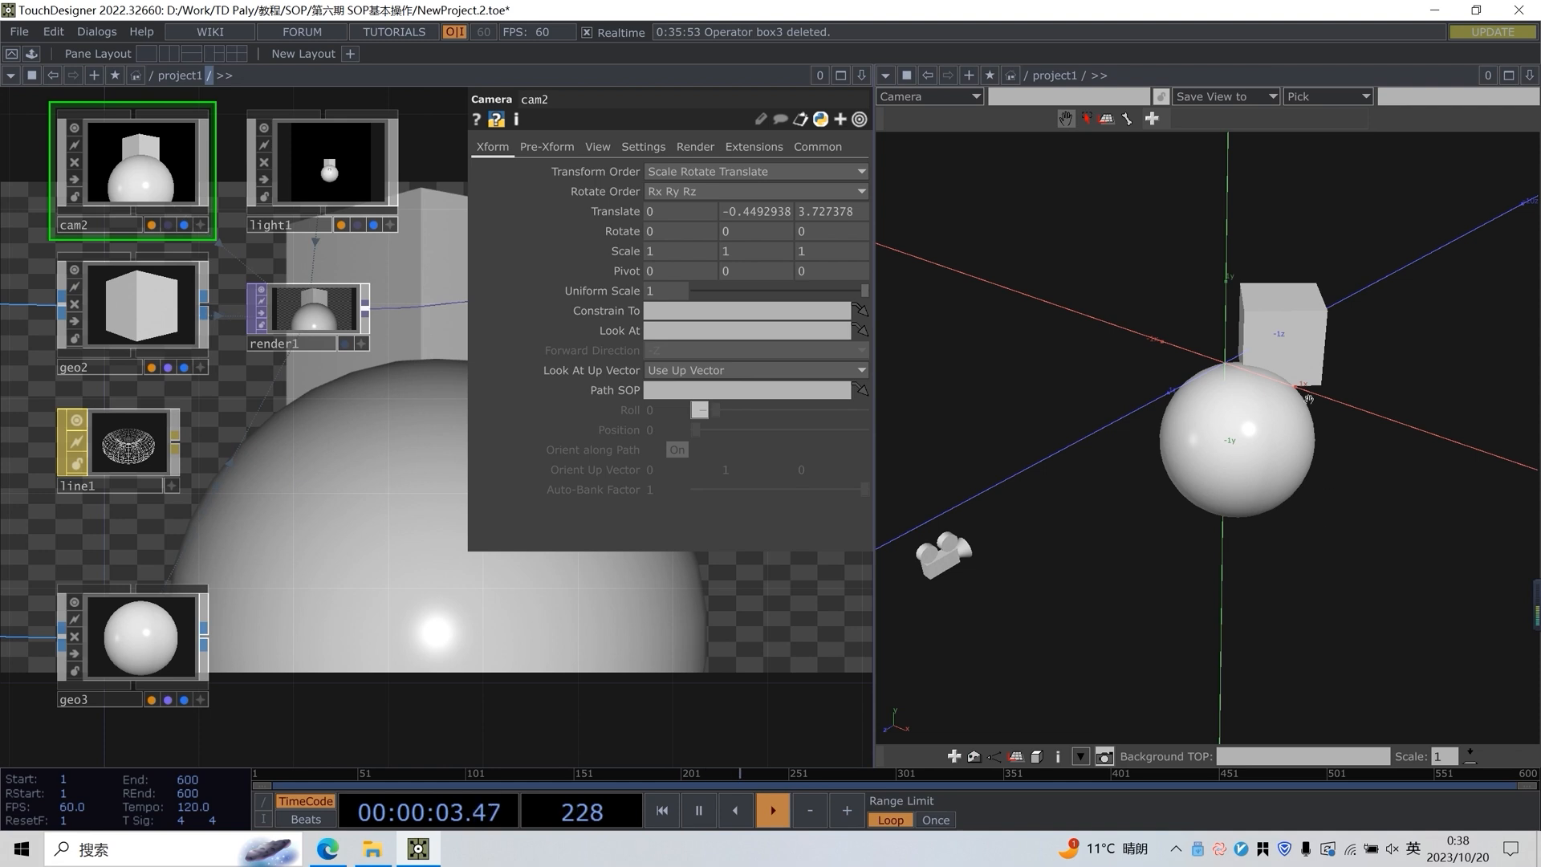
left_click(1081, 756)
left_click(1129, 647)
scroll(1241, 324, "down", 3)
scroll(1067, 553, "down", 3)
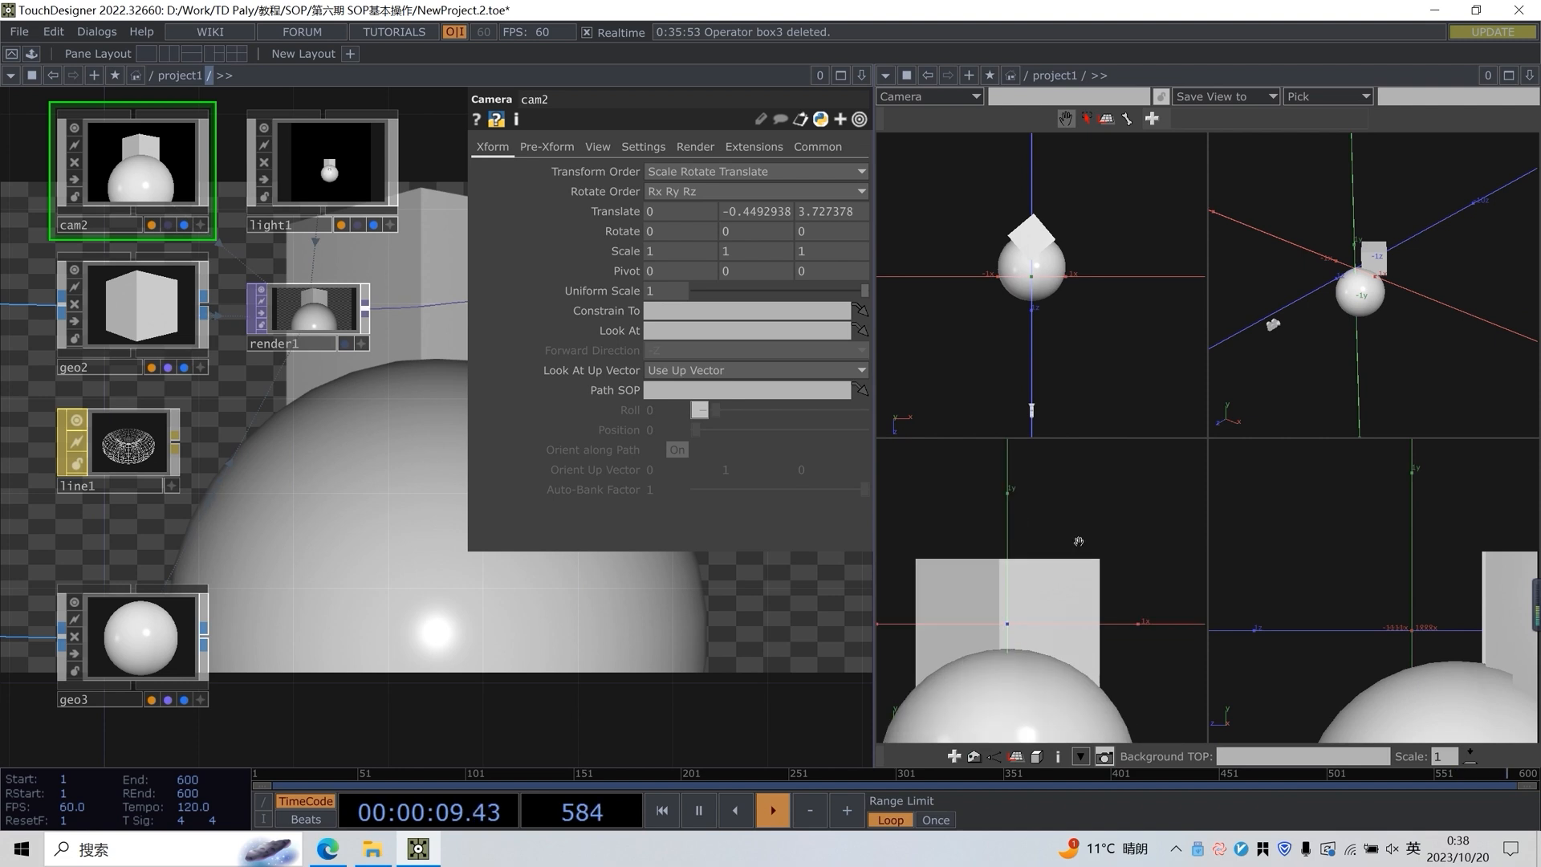
scroll(1076, 295, "down", 1)
scroll(1316, 361, "down", 1)
scroll(1421, 552, "down", 3)
scroll(1421, 550, "up", 2)
left_click_drag(1428, 338, 1372, 299)
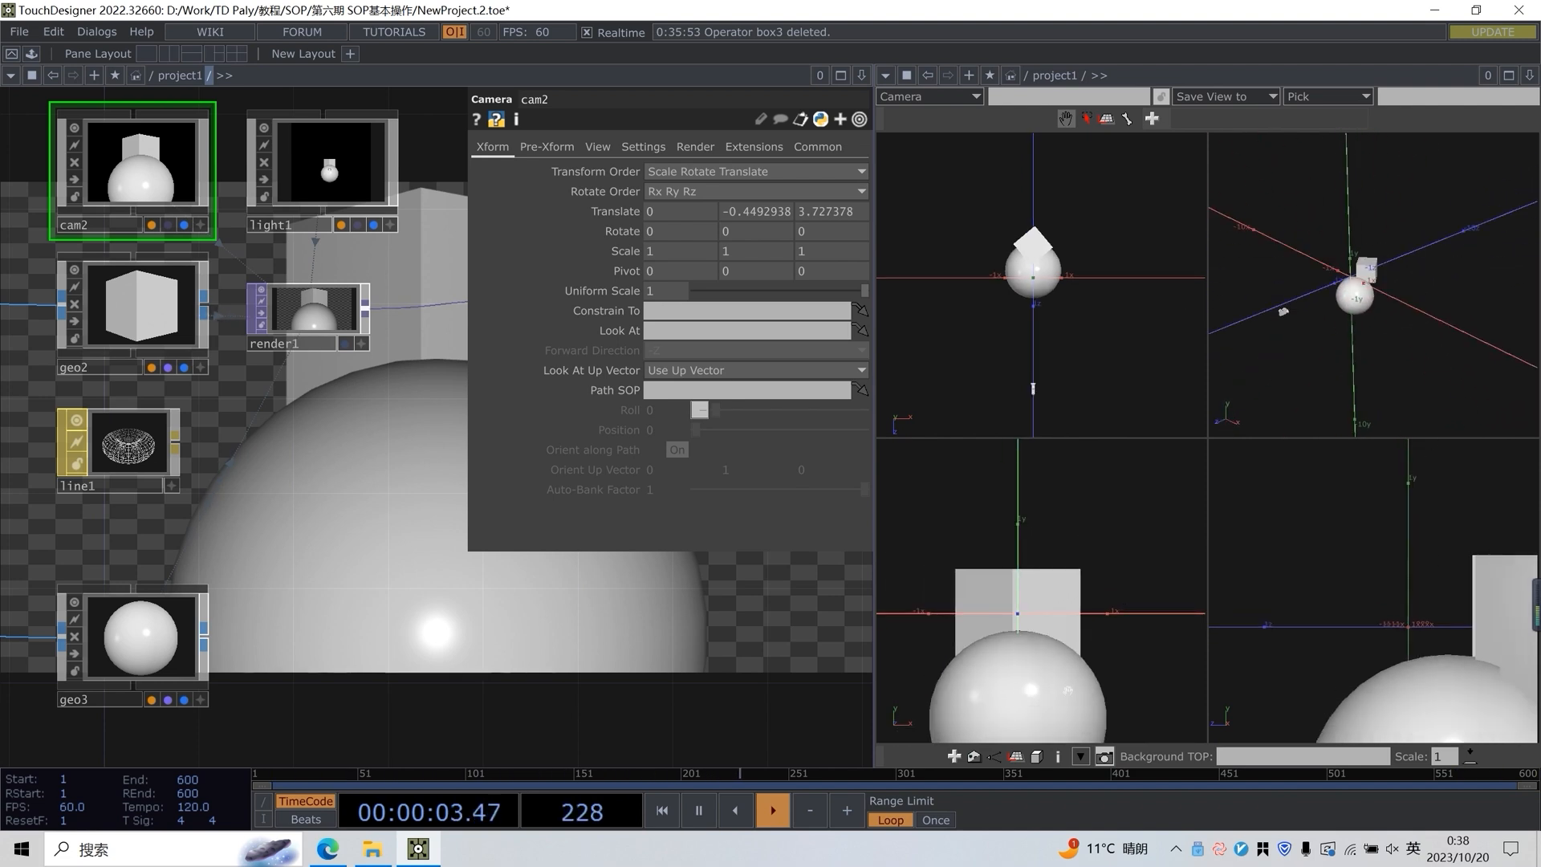
Return the Geometry Viewer to the single upper-right perspective view
left_click(1080, 756)
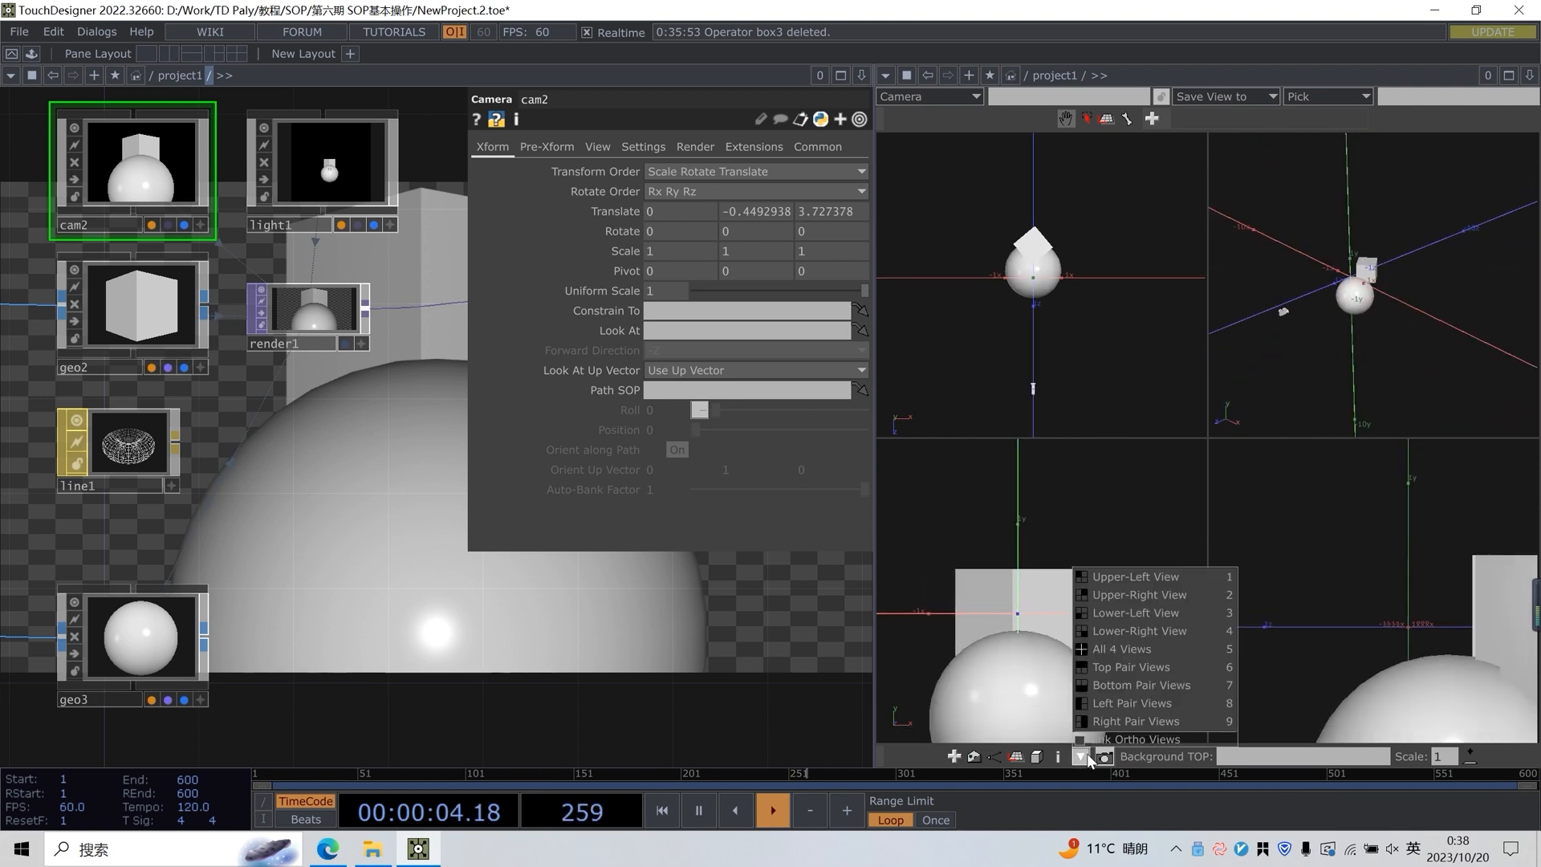
left_click(1144, 595)
left_click_drag(1114, 456, 1098, 451)
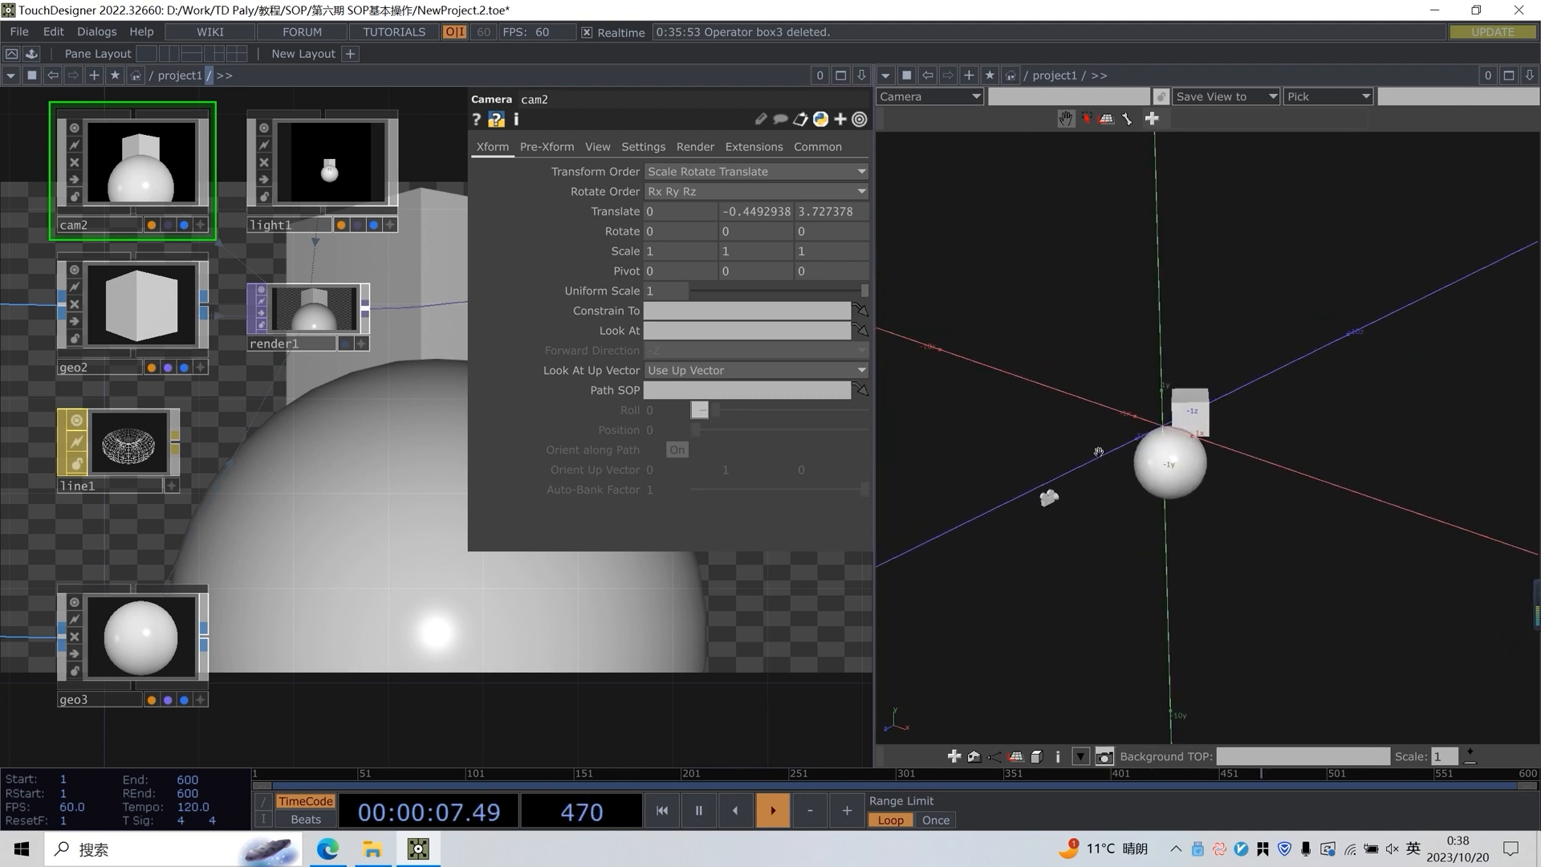
Frame the cube and sphere from an angle in the Geometry Viewer and save that view to cam2
scroll(1137, 487, "up", 5)
right_click_drag(1076, 423, 1099, 434)
left_click_drag(1099, 434, 1030, 507)
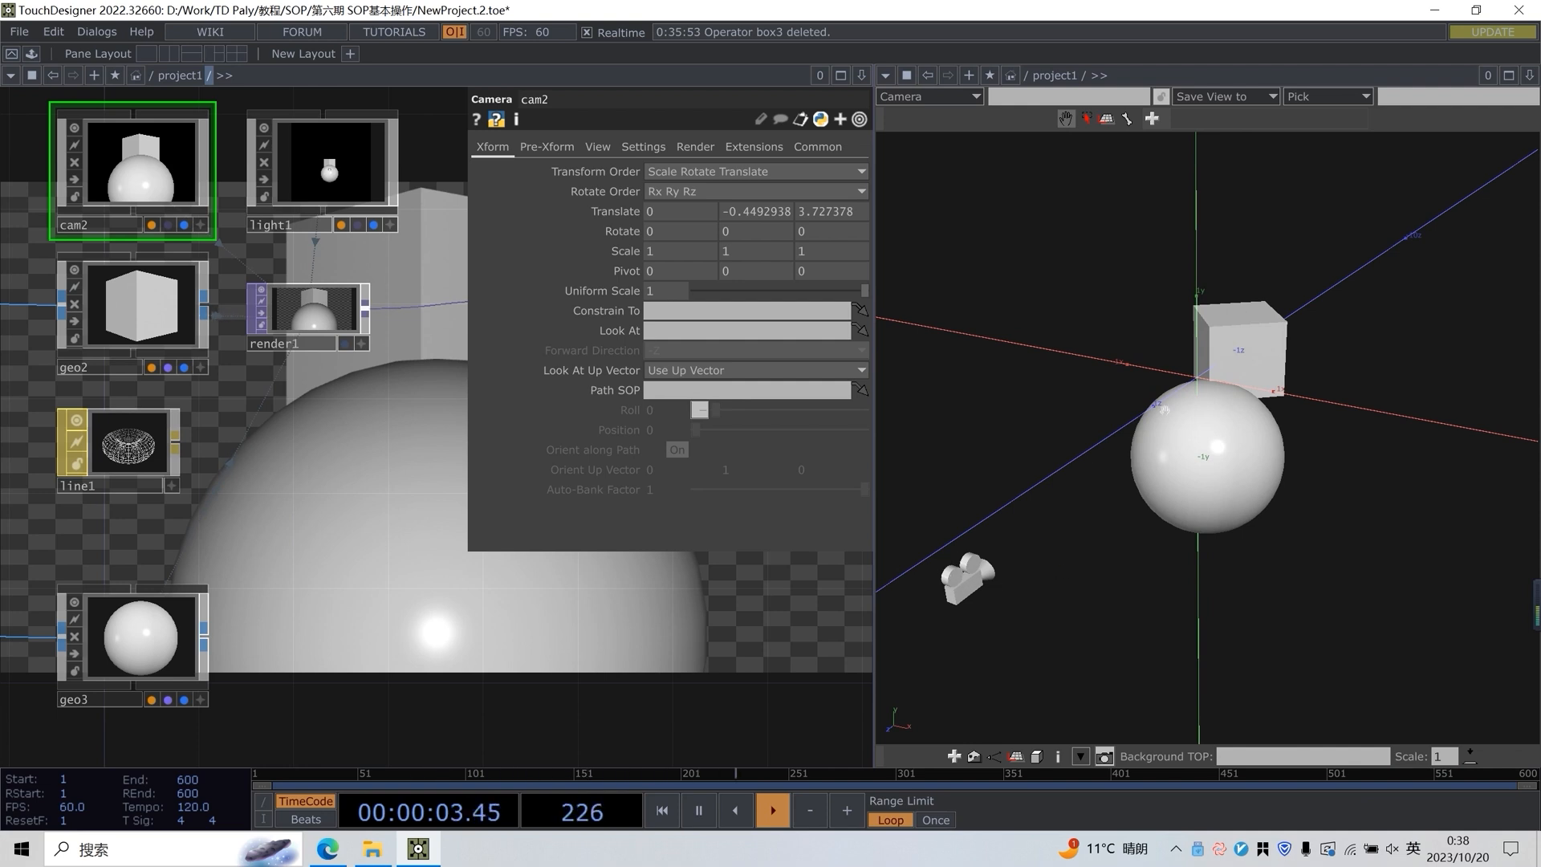
left_click(1204, 105)
left_click(1196, 116)
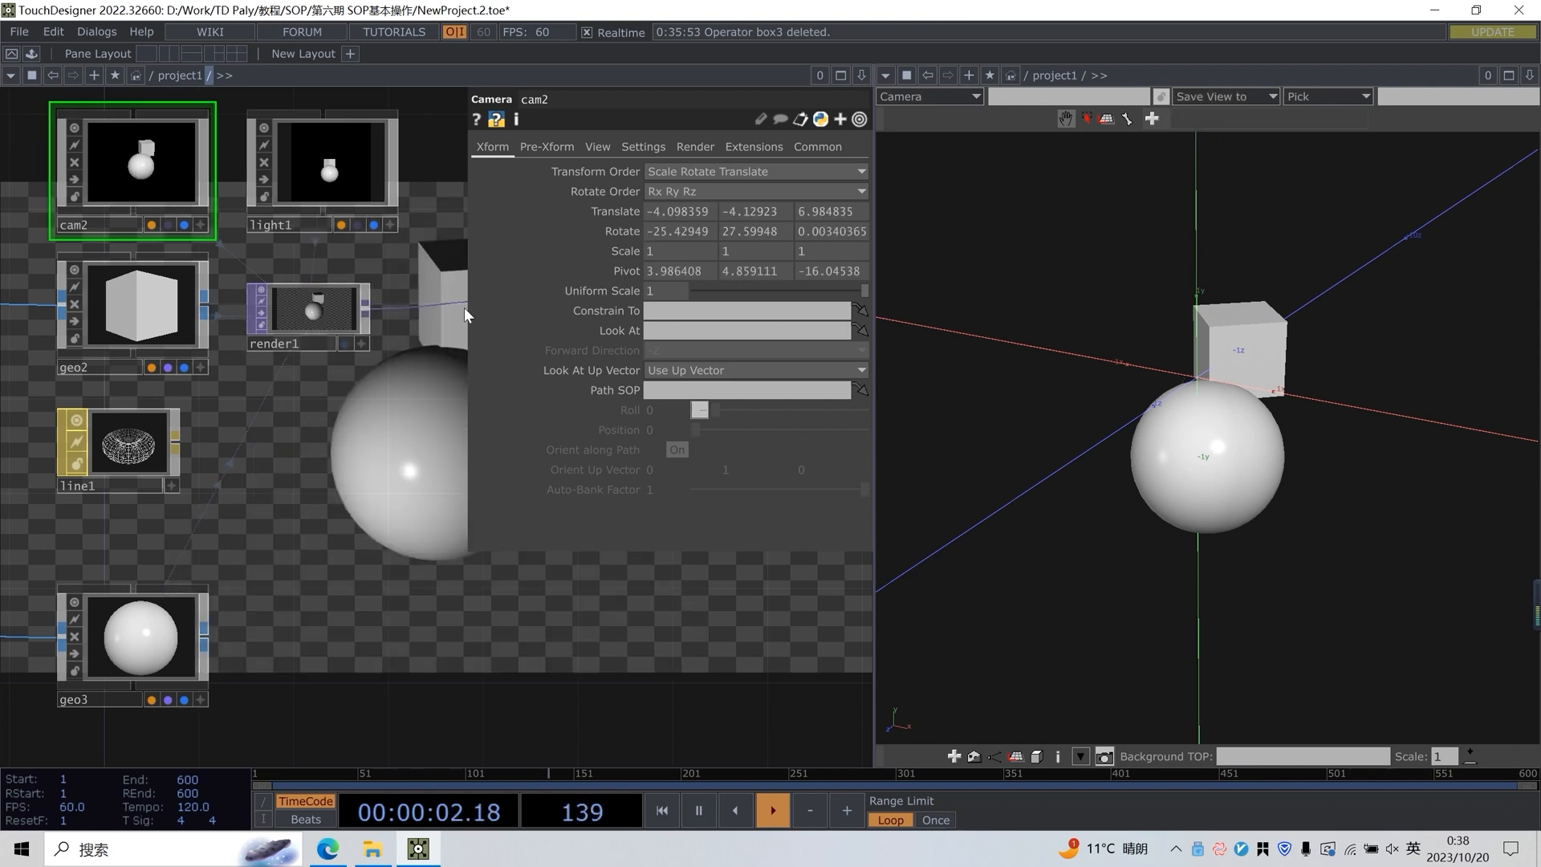
scroll(1188, 349, "down", 4)
scroll(1220, 350, "up", 6)
scroll(1223, 350, "down", 5)
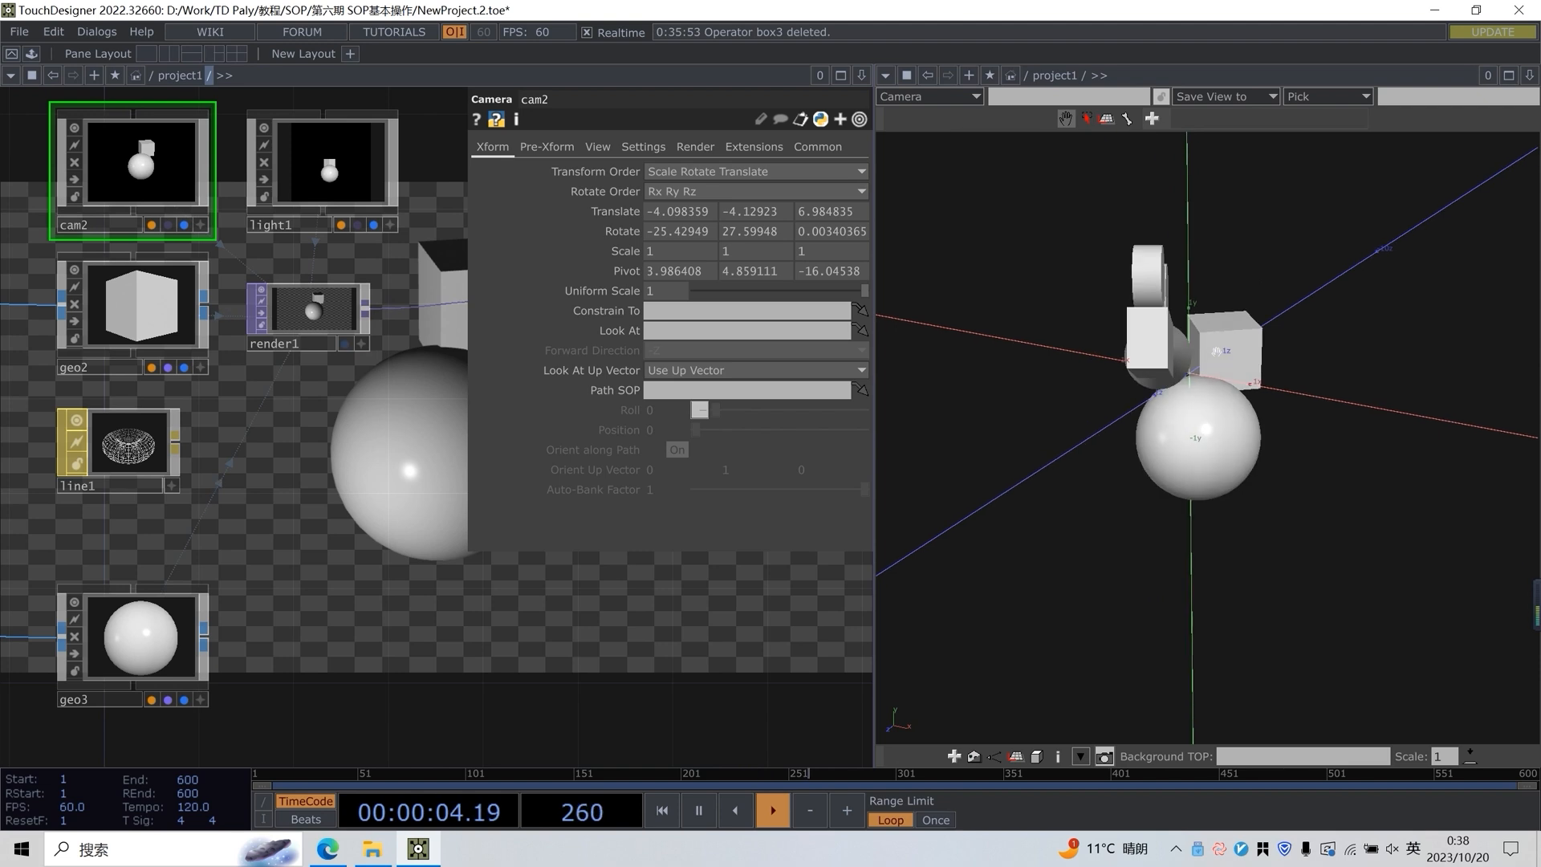
left_click_drag(1273, 386, 1142, 367)
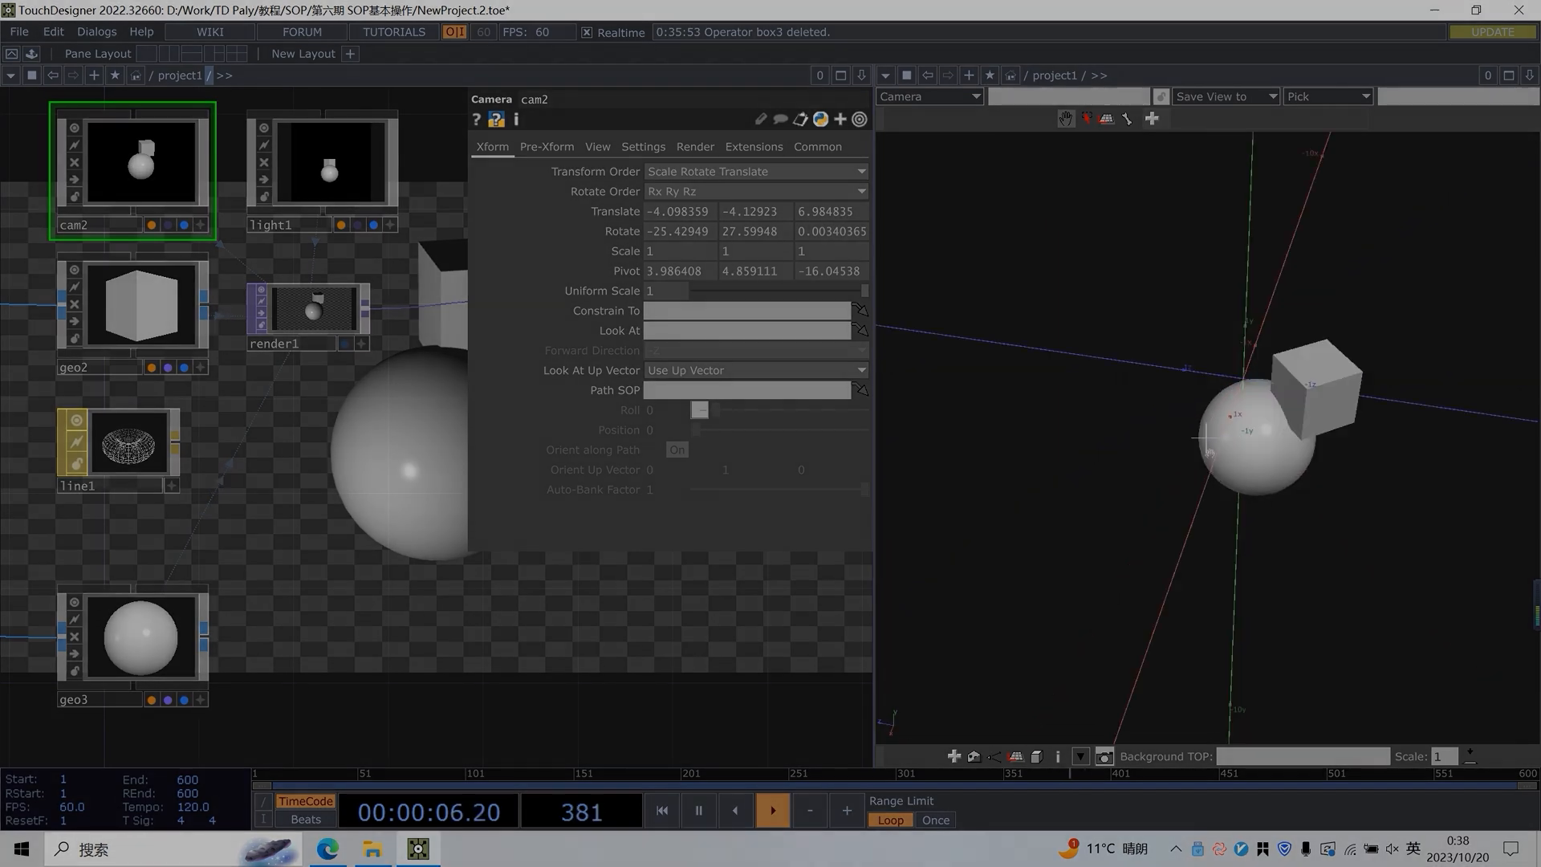